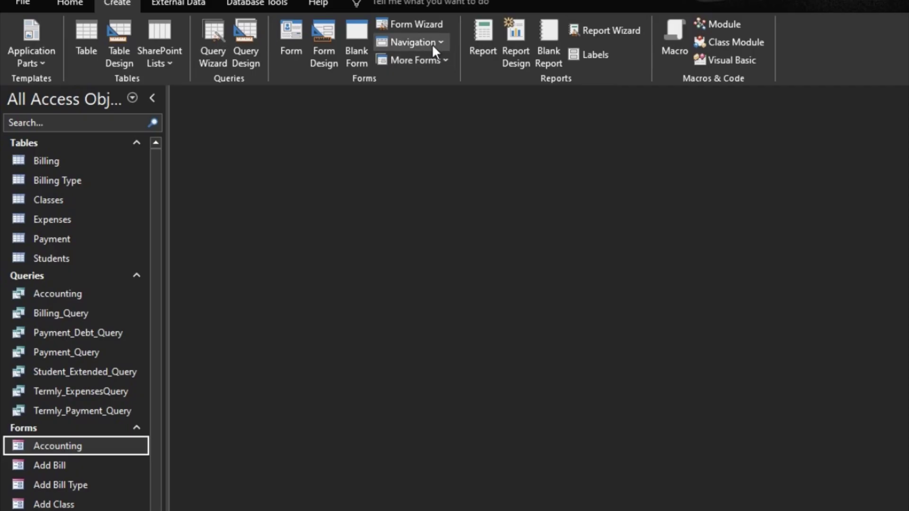
Create a navigation form with the Horizontal Tabs and Vertical Tabs, Left layout and name its first horizontal tab CLASSES.
{"action": "left_click", "coordinate": [442, 41]}
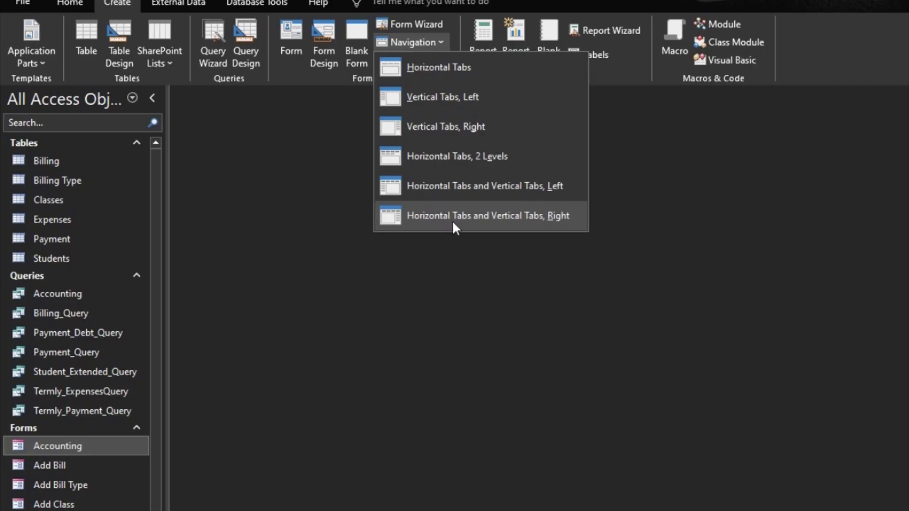
{"action": "left_click", "coordinate": [463, 183]}
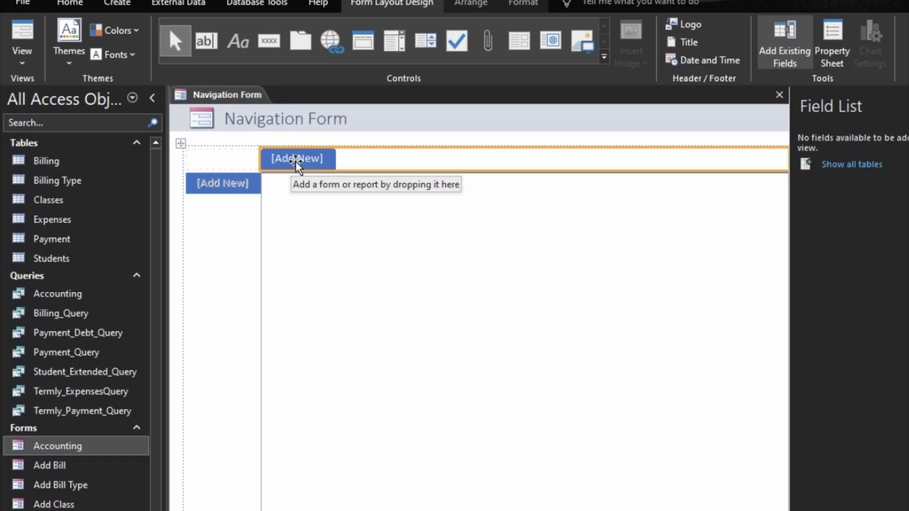
{"action": "left_click", "coordinate": [293, 163]}
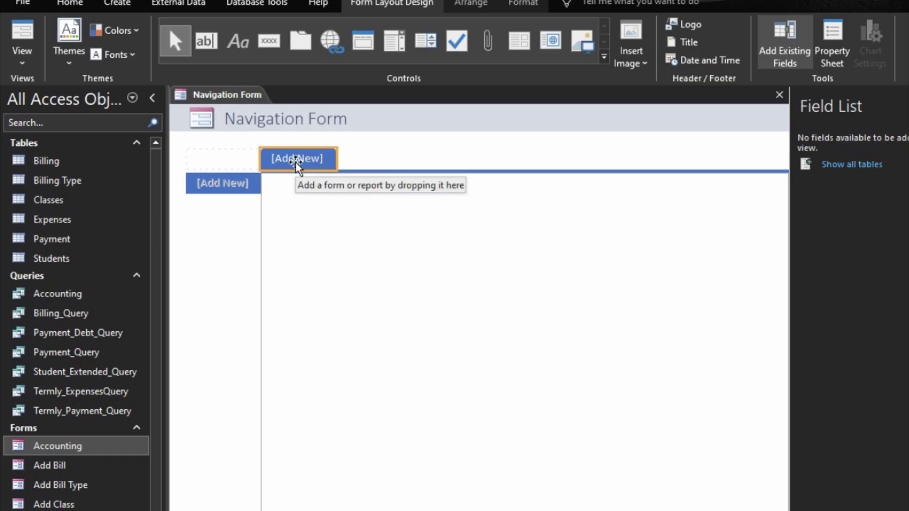
{"action": "left_click", "coordinate": [296, 162]}
{"action": "type", "text": "C"}
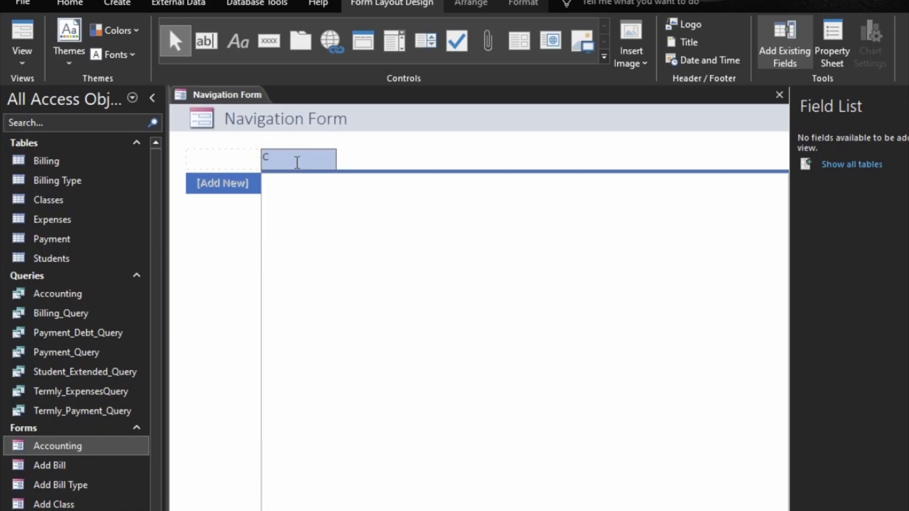
{"action": "type", "text": "lLASSW"}
{"action": "key", "text": "BackSpace"}
{"action": "type", "text": "ES"}
{"action": "key", "text": "Return"}
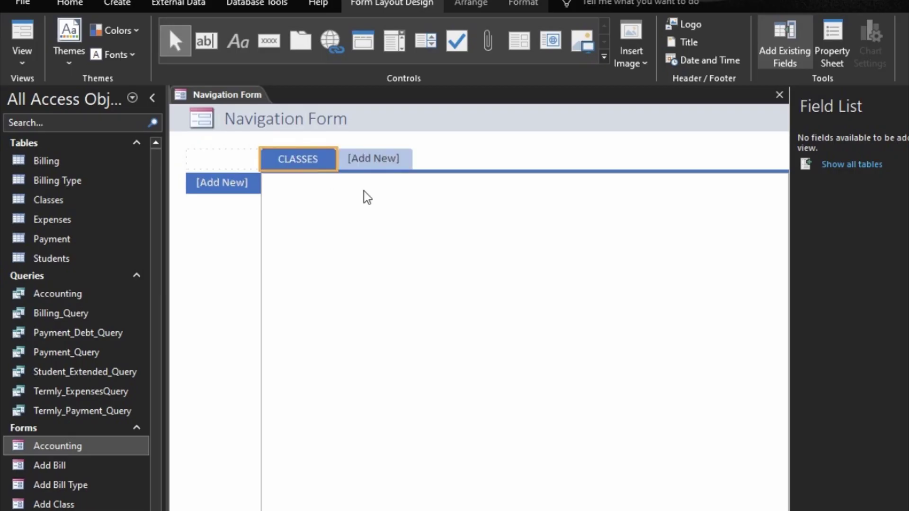
Add a second horizontal tab named BILLS after the CLASSES tab.
{"action": "left_click", "coordinate": [378, 165]}
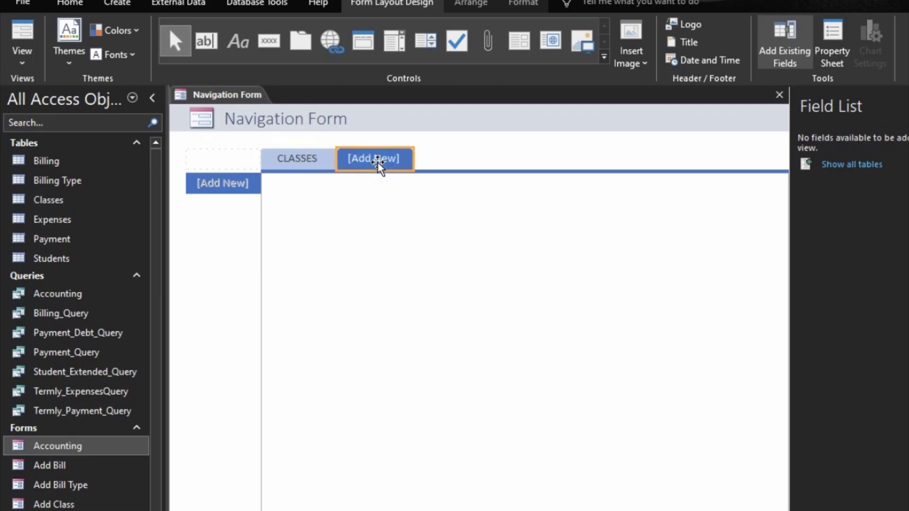
{"action": "left_click", "coordinate": [379, 164]}
{"action": "type", "text": "B"}
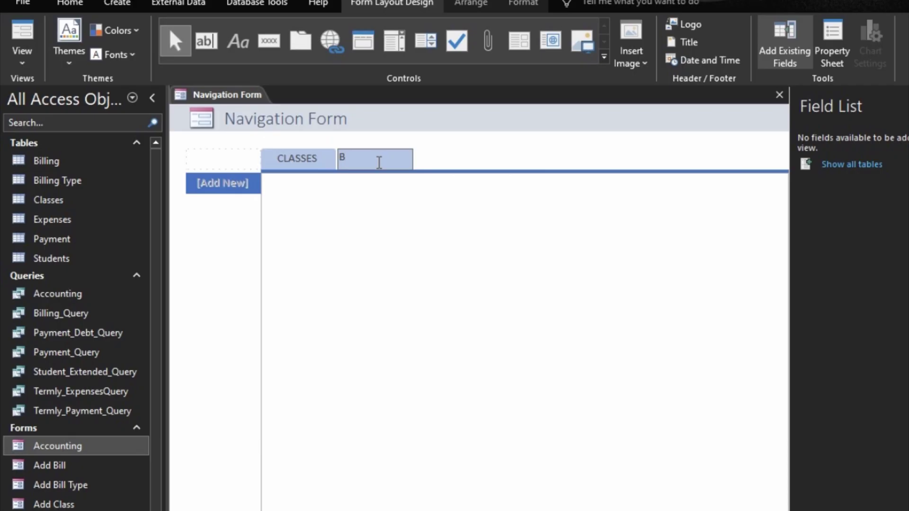
{"action": "type", "text": "ILLS"}
{"action": "key", "text": "Return"}
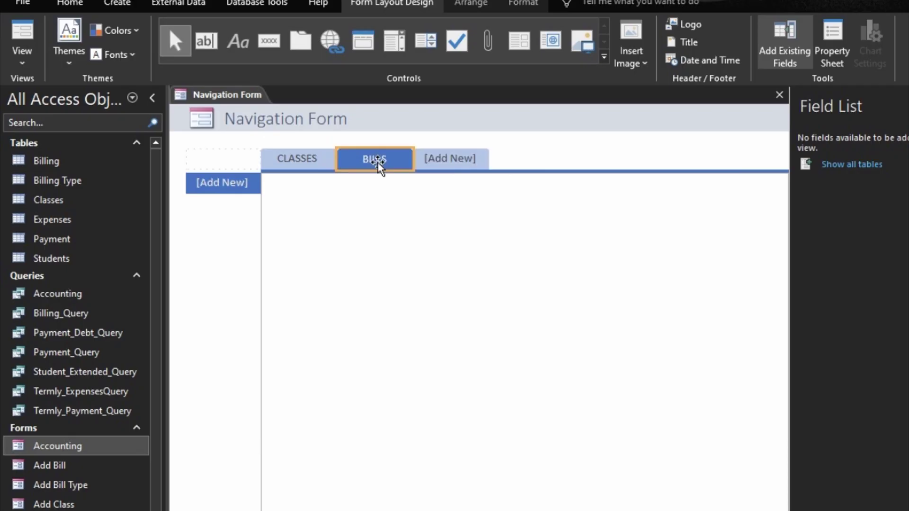
Add a third horizontal tab named EXPENSES after the BILLS tab.
{"action": "left_click", "coordinate": [443, 161]}
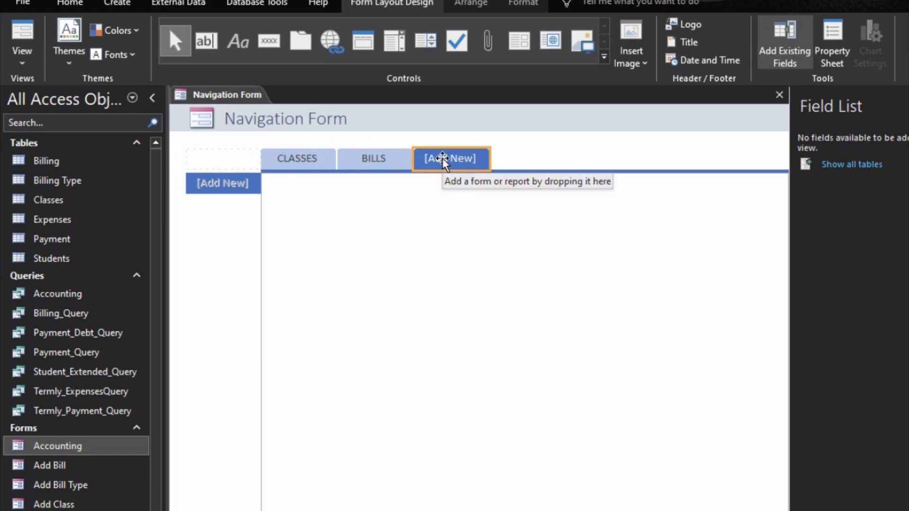
{"action": "left_click", "coordinate": [443, 161]}
{"action": "type", "text": "Exper"}
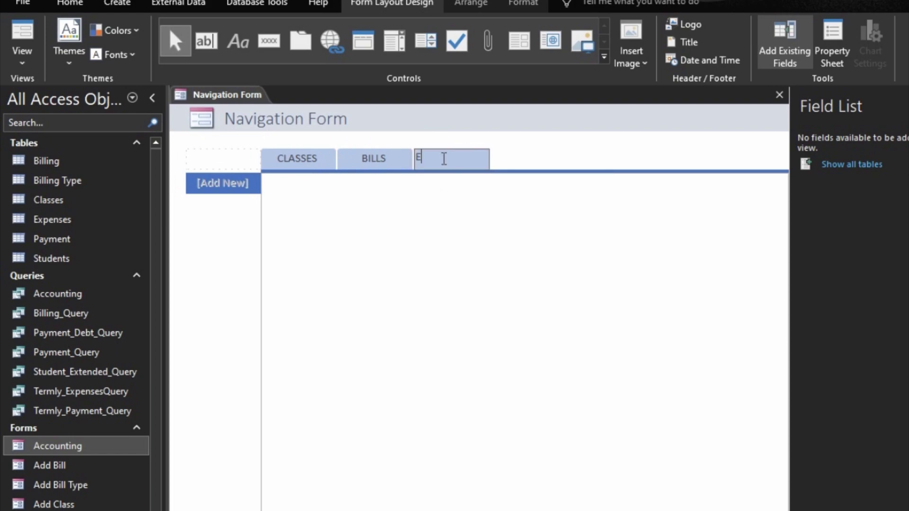
{"action": "key", "text": "BackSpace"}
{"action": "key", "text": "BackSpace"}
{"action": "key", "text": "BackSpace"}
{"action": "key", "text": "BackSpace"}
{"action": "type", "text": "v"}
{"action": "key", "text": "BackSpace"}
{"action": "type", "text": "XPe"}
{"action": "key", "text": "BackSpace"}
{"action": "type", "text": "E"}
{"action": "key", "text": "BackSpace"}
{"action": "type", "text": "ENSES"}
{"action": "key", "text": "Return"}
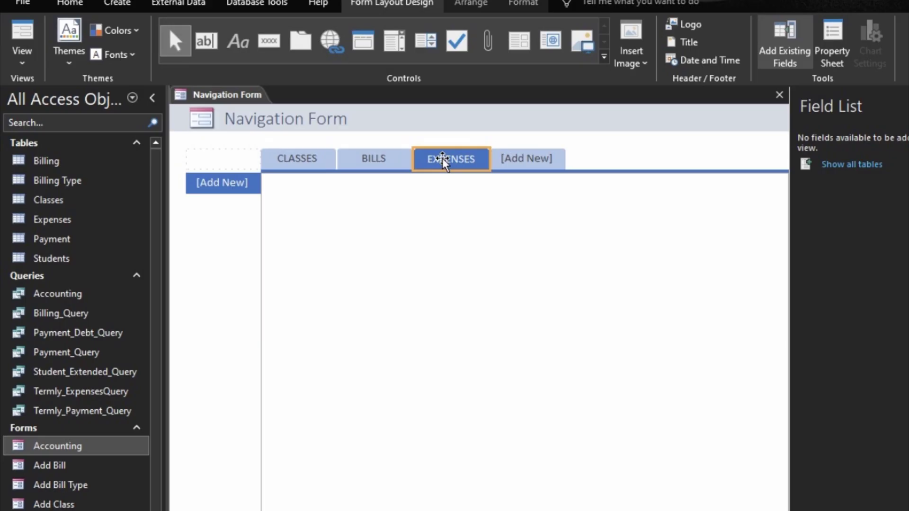
Add a fourth horizontal tab named PAYMENTS after the EXPENSES tab.
{"action": "left_click", "coordinate": [522, 160]}
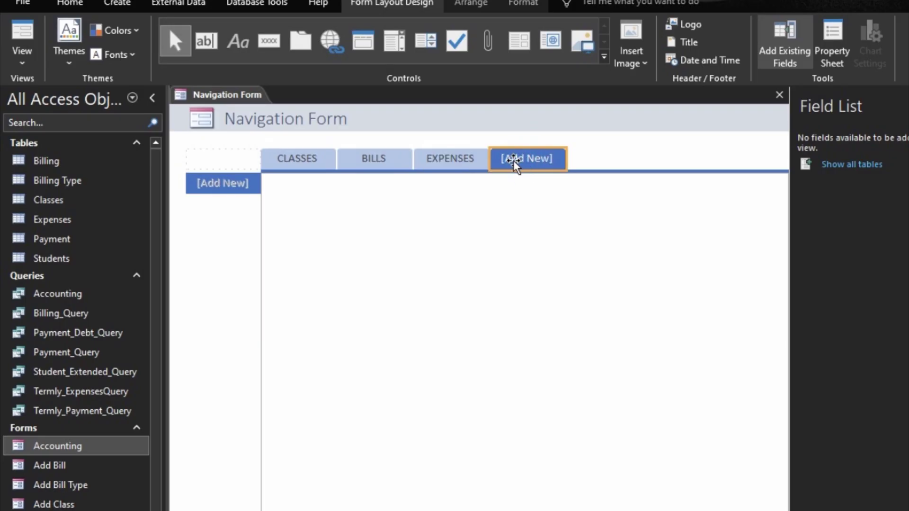
{"action": "left_click", "coordinate": [515, 162]}
{"action": "type", "text": "P"}
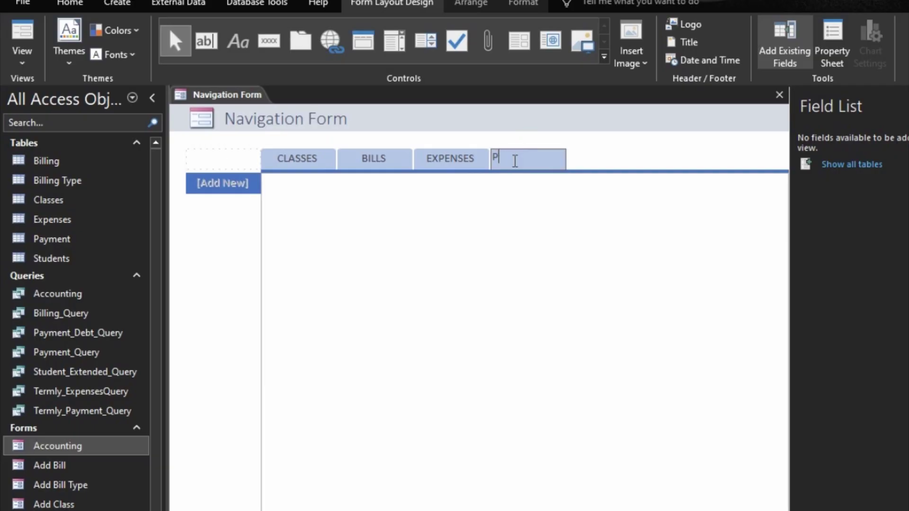
{"action": "type", "text": "A"}
{"action": "type", "text": "A"}
{"action": "key", "text": "BackSpace"}
{"action": "type", "text": "YEM"}
{"action": "key", "text": "BackSpace"}
{"action": "key", "text": "BackSpace"}
{"action": "type", "text": "MEN"}
{"action": "key", "text": "BackSpace"}
{"action": "key", "text": "BackSpace"}
{"action": "type", "text": "MENTS"}
{"action": "key", "text": "Return"}
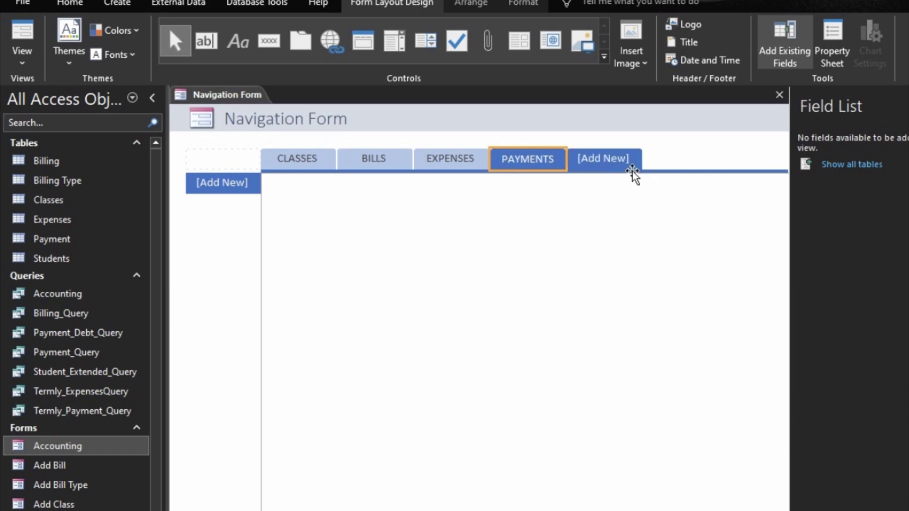
Add a fifth horizontal tab named STUDENTS after the PAYMENTS tab.
{"action": "left_click", "coordinate": [622, 162]}
{"action": "left_click", "coordinate": [620, 161]}
{"action": "type", "text": "a"}
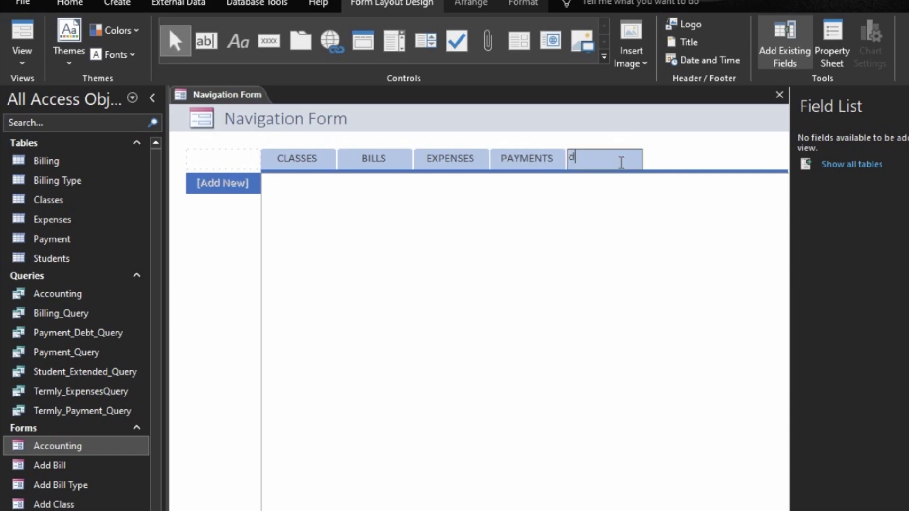
{"action": "key", "text": "BackSpace"}
{"action": "type", "text": "STUDENTS"}
{"action": "key", "text": "Return"}
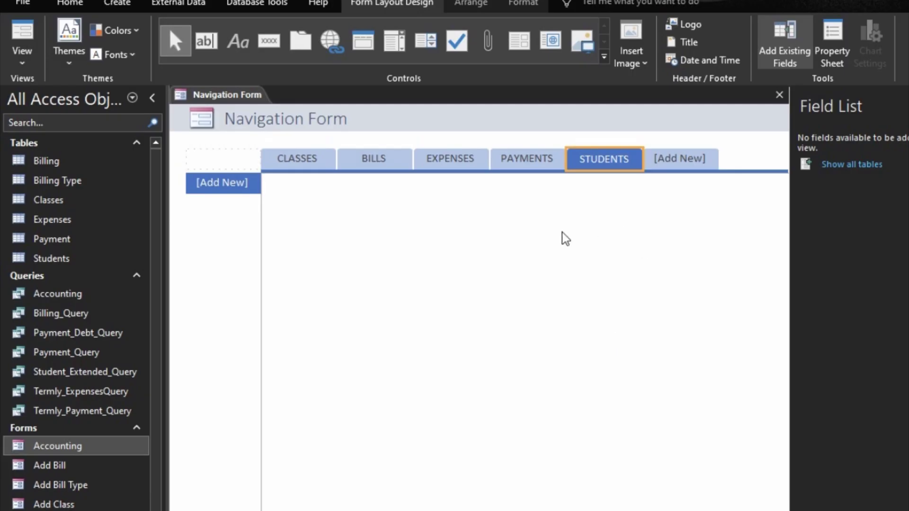
Show the property sheet and change the caption of the third horizontal tab, EXPENSES, to STUDENTS.
{"action": "left_click", "coordinate": [274, 164]}
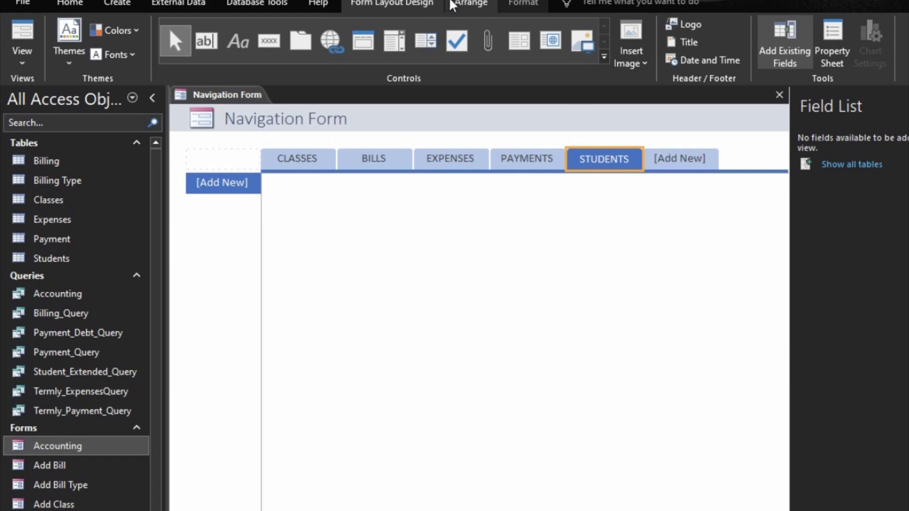
{"action": "left_click", "coordinate": [422, 9]}
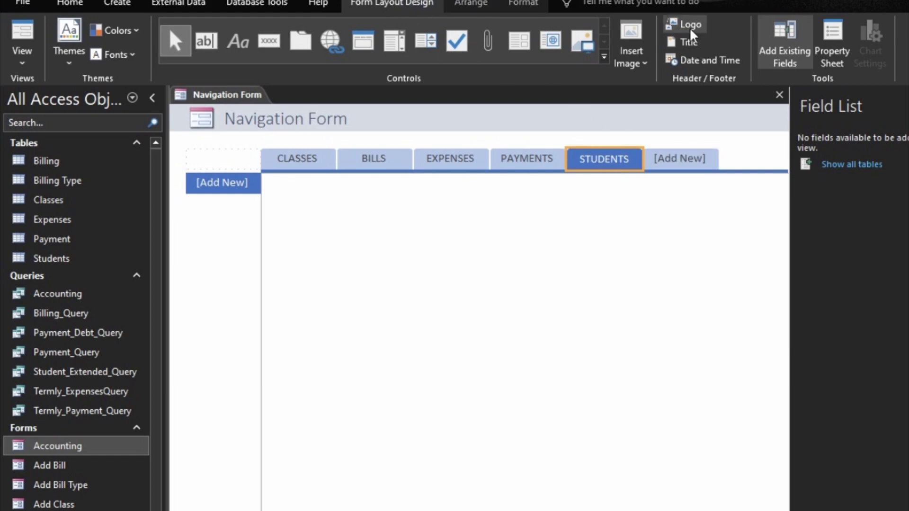
{"action": "left_click", "coordinate": [829, 50]}
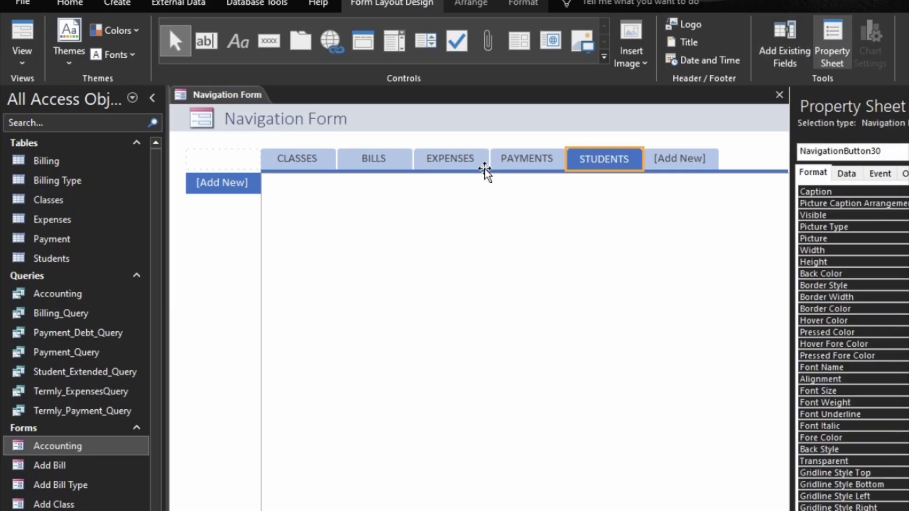
{"action": "left_click", "coordinate": [447, 161]}
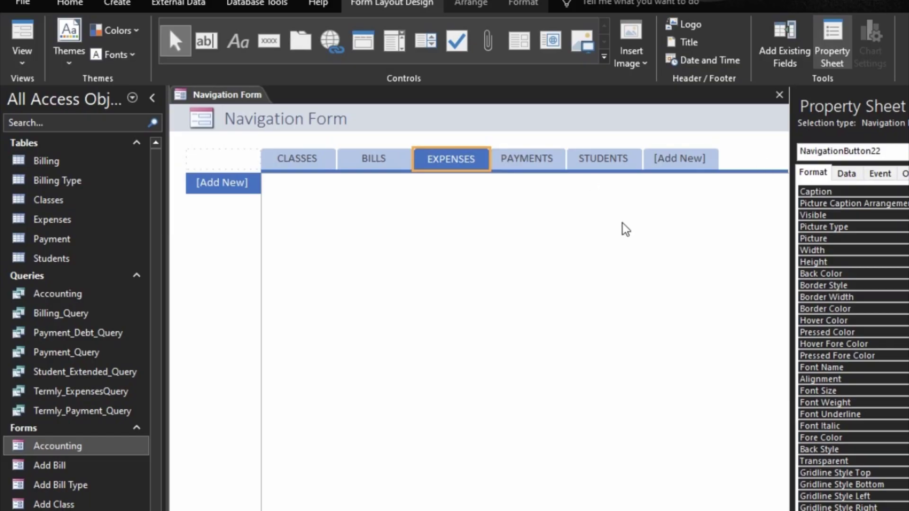
{"action": "key", "text": "ctrl+z"}
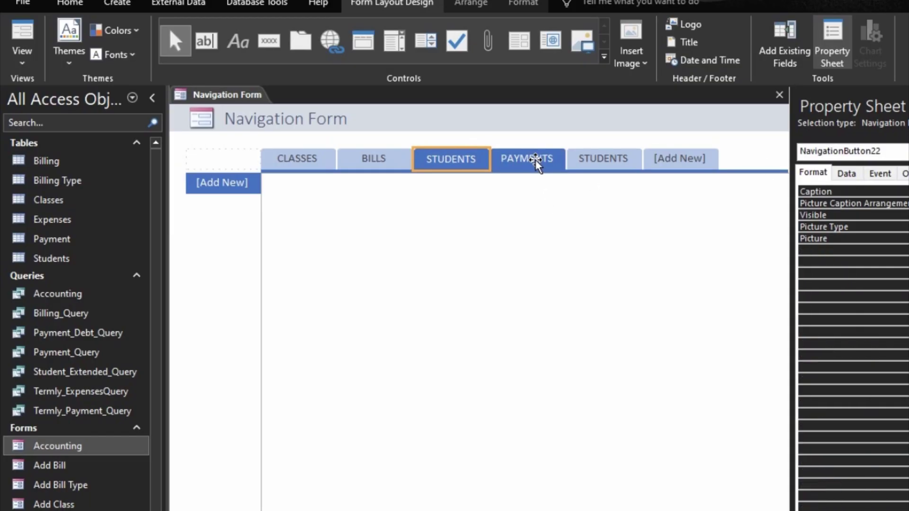
Rename the fifth horizontal tab, the one following PAYMENTS, as EXPENSES.
{"action": "left_click", "coordinate": [535, 161]}
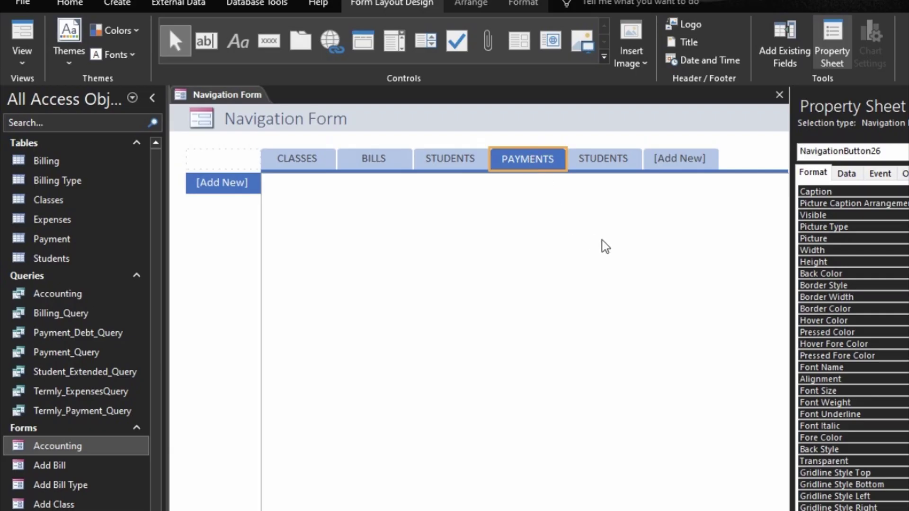
{"action": "key", "text": "F2"}
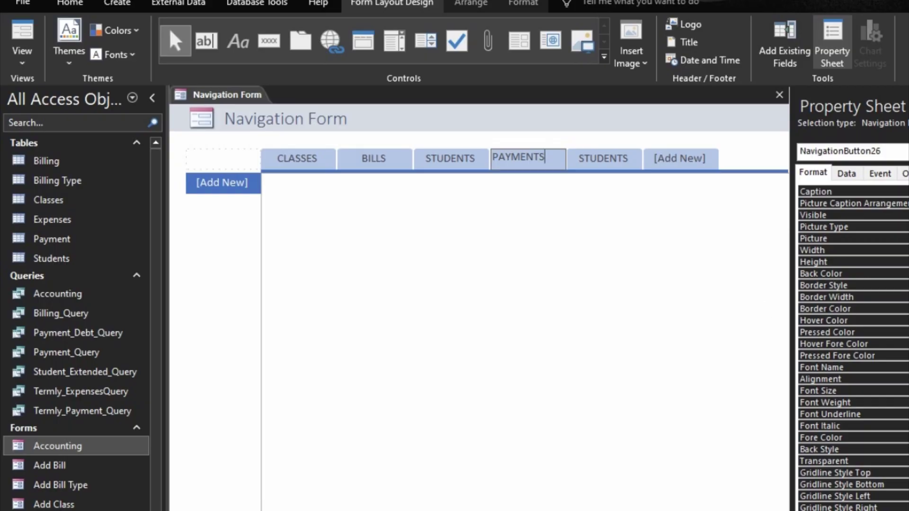
{"action": "left_click", "coordinate": [593, 157]}
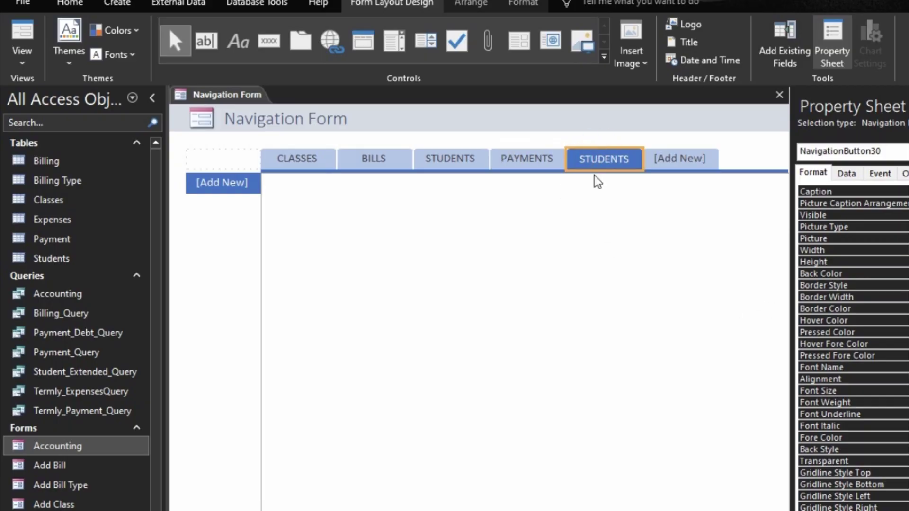
{"action": "key", "text": "F2"}
{"action": "type", "text": "EXP"}
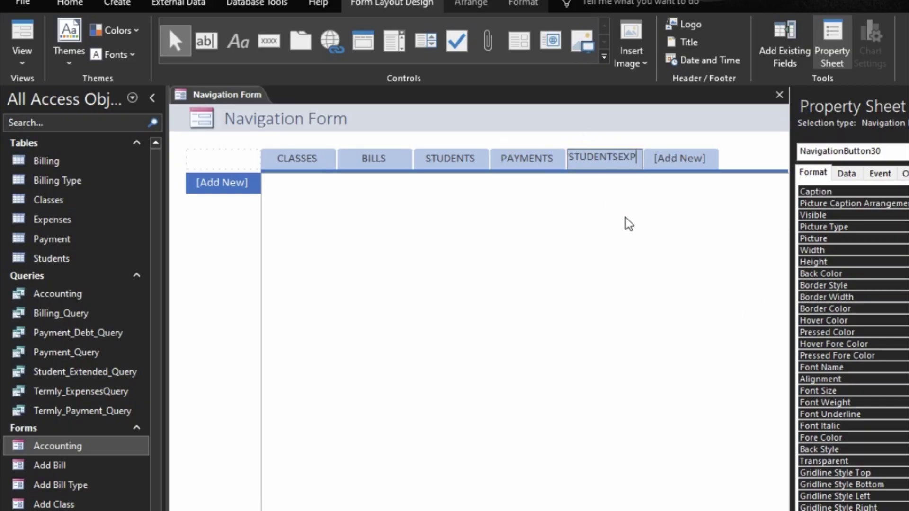
{"action": "key", "text": "BackSpace"}
{"action": "key", "text": "BackSpace"}
{"action": "key", "text": "BackSpace"}
{"action": "key", "text": "BackSpace"}
{"action": "key", "text": "BackSpace"}
{"action": "key", "text": "BackSpace"}
{"action": "key", "text": "BackSpace"}
{"action": "key", "text": "BackSpace"}
{"action": "key", "text": "BackSpace"}
{"action": "key", "text": "BackSpace"}
{"action": "type", "text": "EXPENSES"}
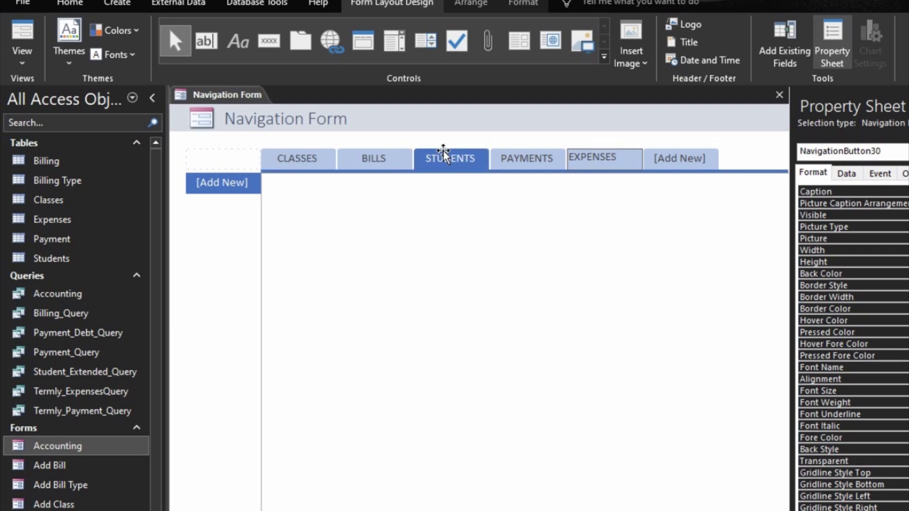
{"action": "key", "text": "Return"}
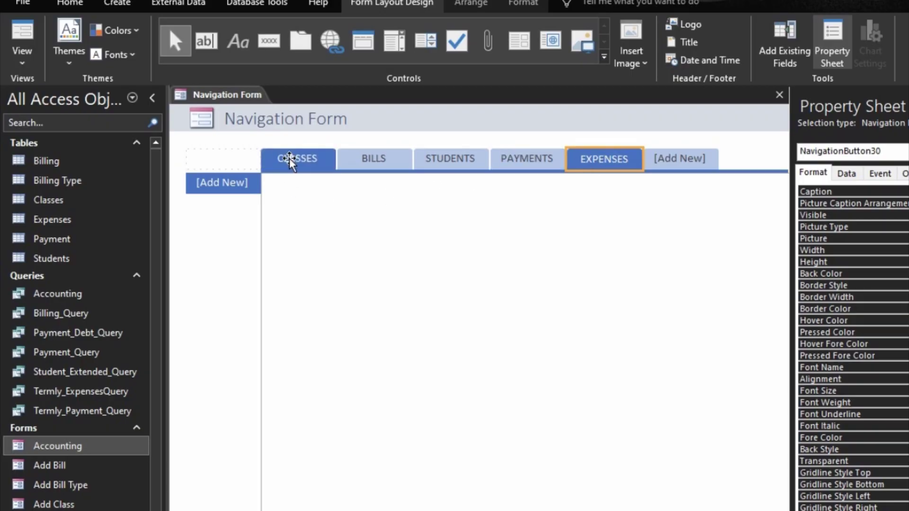
{"action": "left_click", "coordinate": [372, 158]}
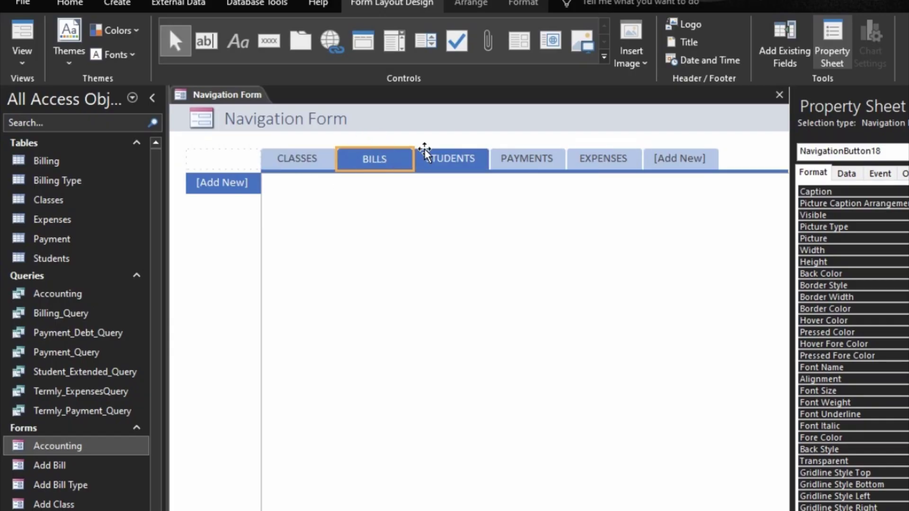
{"action": "left_click", "coordinate": [449, 159]}
{"action": "left_click", "coordinate": [548, 156]}
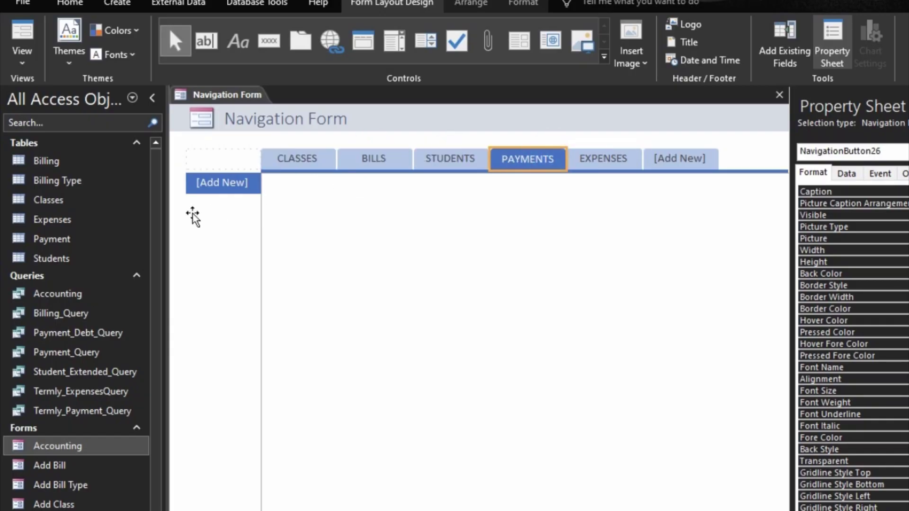
Add a vertical tab named Add Class under the CLASSES horizontal tab.
{"action": "left_click", "coordinate": [288, 165]}
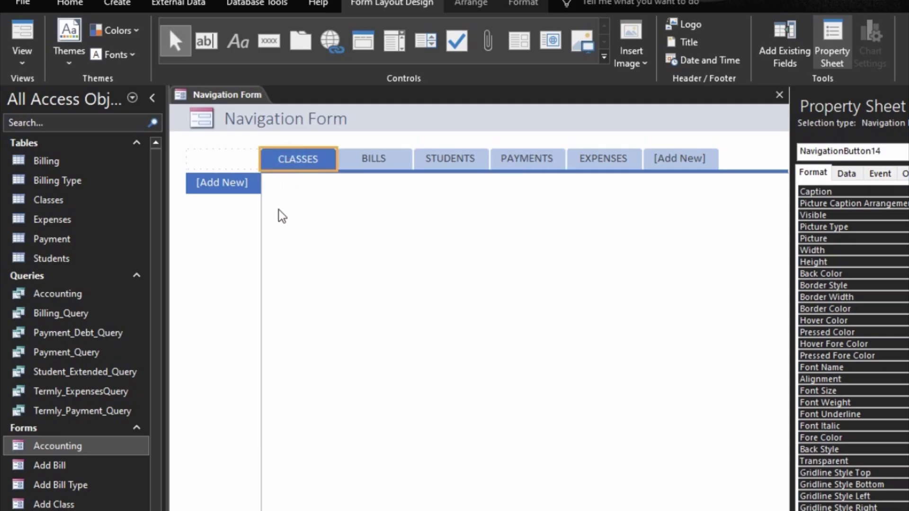
{"action": "left_click", "coordinate": [242, 190]}
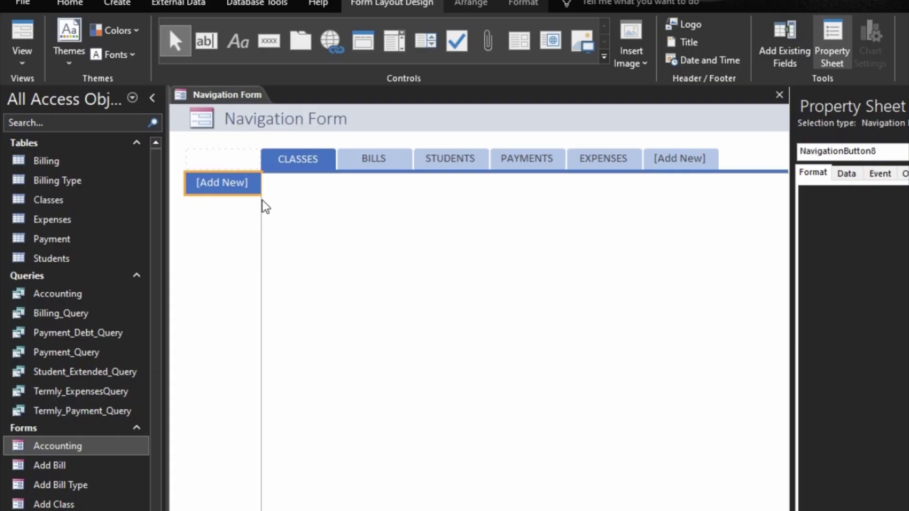
{"action": "type", "text": "A"}
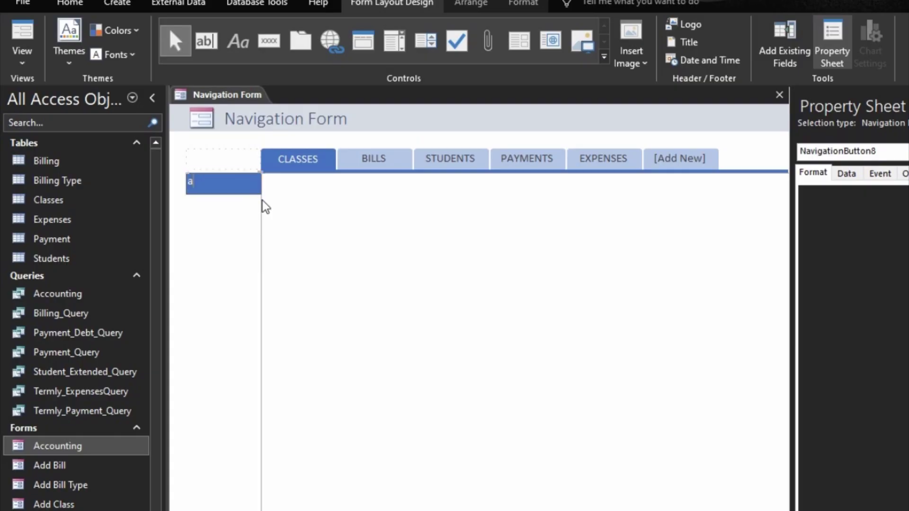
{"action": "key", "text": "BackSpace"}
{"action": "type", "text": "Add c"}
{"action": "key", "text": "BackSpace"}
{"action": "type", "text": "C;a"}
{"action": "key", "text": "BackSpace"}
{"action": "key", "text": "BackSpace"}
{"action": "type", "text": ";a"}
{"action": "key", "text": "BackSpace"}
{"action": "key", "text": "BackSpace"}
{"action": "type", "text": "lass"}
{"action": "key", "text": "Return"}
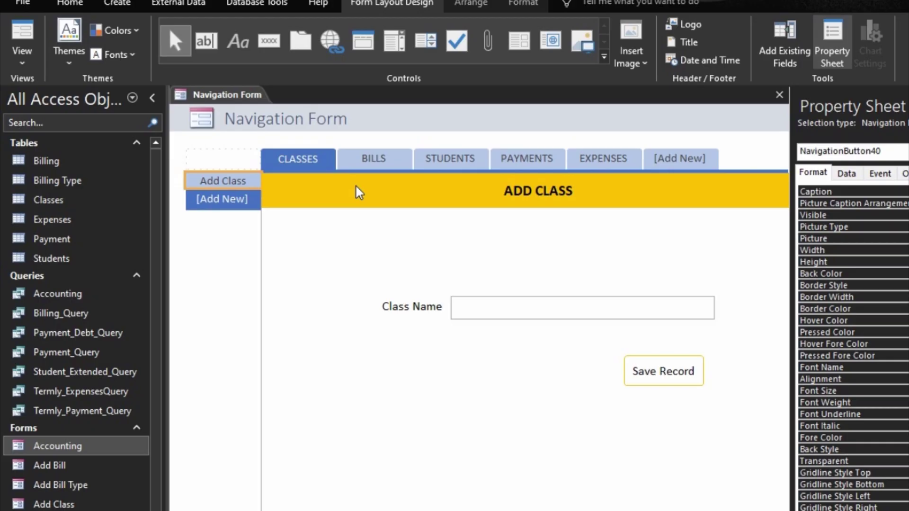
Add a second vertical tab named All Classes under the CLASSES horizontal tab.
{"action": "left_click", "coordinate": [215, 200]}
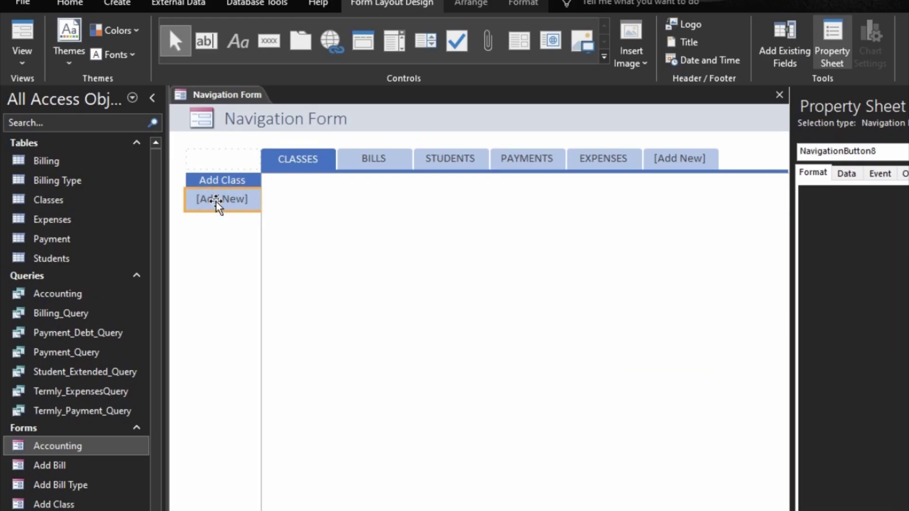
{"action": "left_click", "coordinate": [222, 208]}
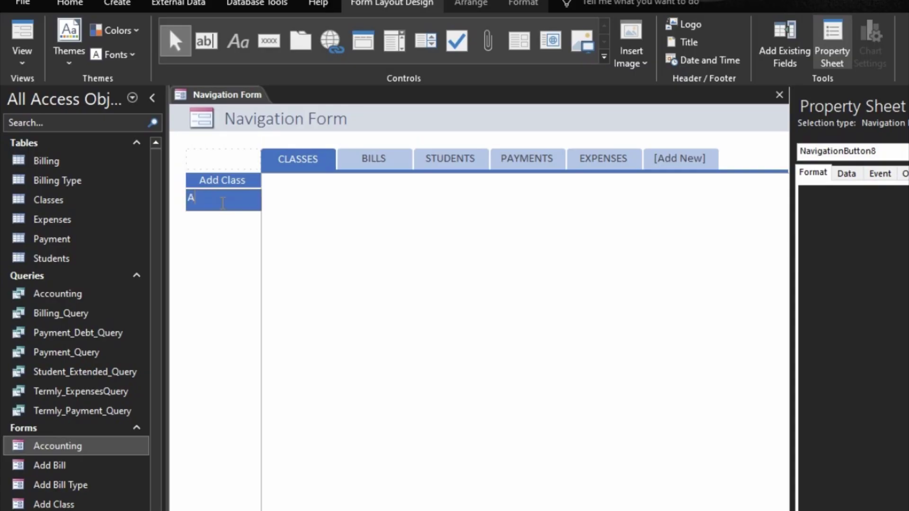
{"action": "type", "text": "All Classes"}
{"action": "key", "text": "Return"}
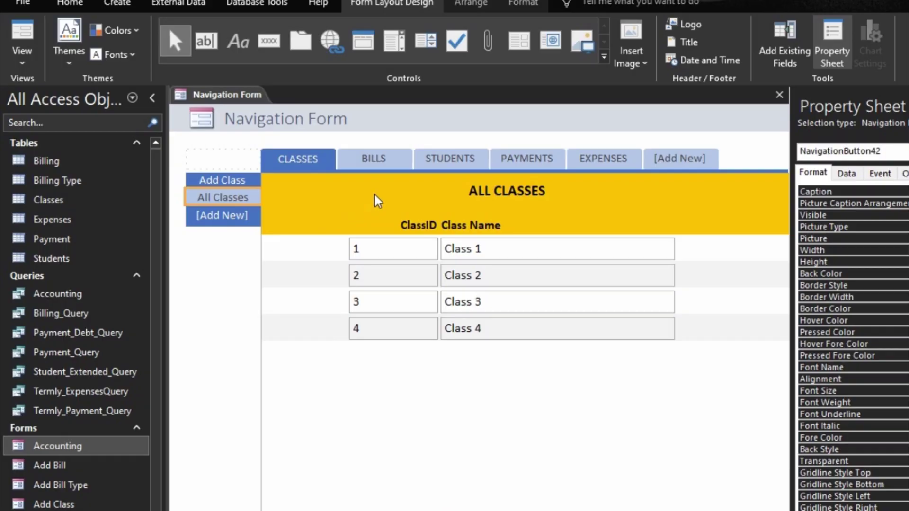
Add a vertical tab named Add Bill Type under the BILLS horizontal tab.
{"action": "left_click", "coordinate": [374, 158]}
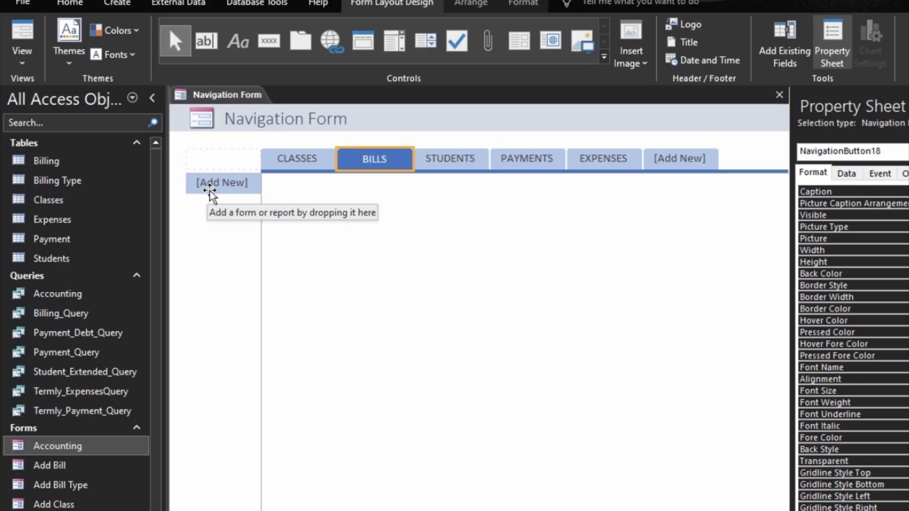
{"action": "left_click", "coordinate": [219, 176]}
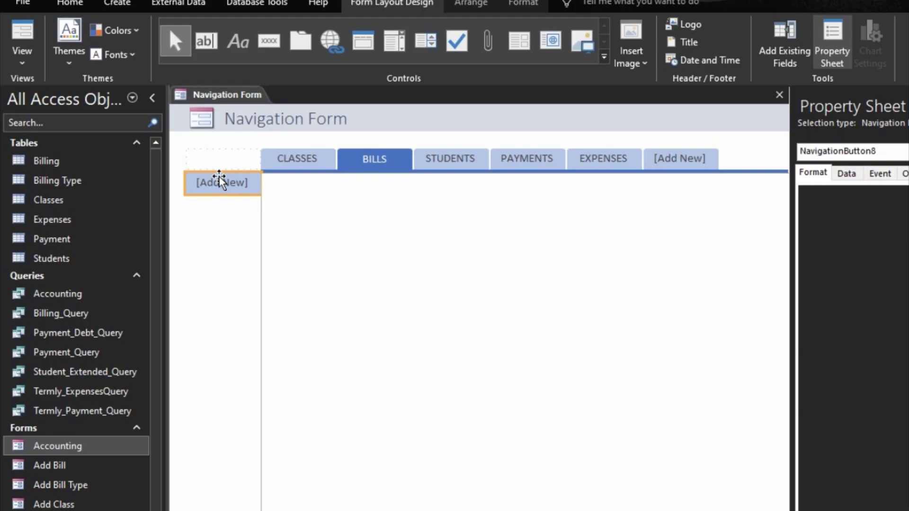
{"action": "type", "text": "Add"}
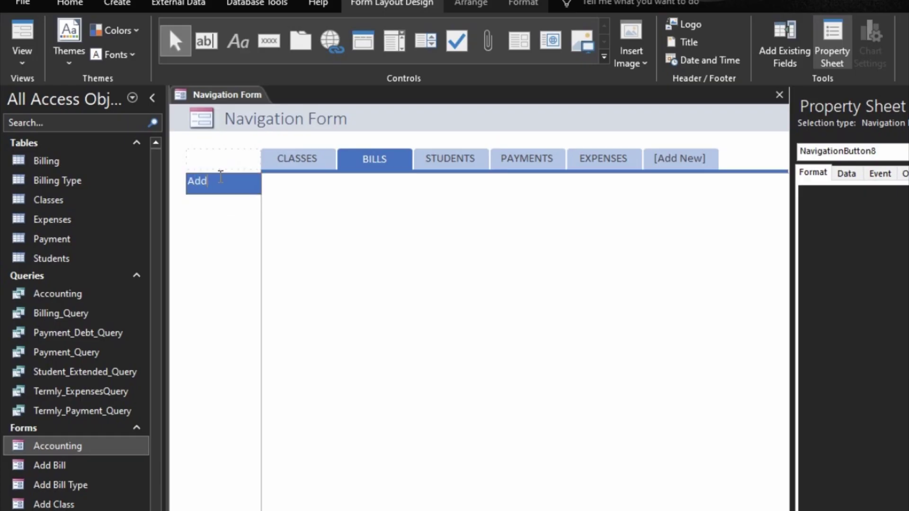
{"action": "type", "text": " Bill T"}
{"action": "key", "text": "BackSpace"}
{"action": "key", "text": "BackSpace"}
{"action": "type", "text": "Tyo"}
{"action": "key", "text": "BackSpace"}
{"action": "type", "text": "p[e"}
{"action": "key", "text": "BackSpace"}
{"action": "key", "text": "BackSpace"}
{"action": "type", "text": "e"}
{"action": "key", "text": "Return"}
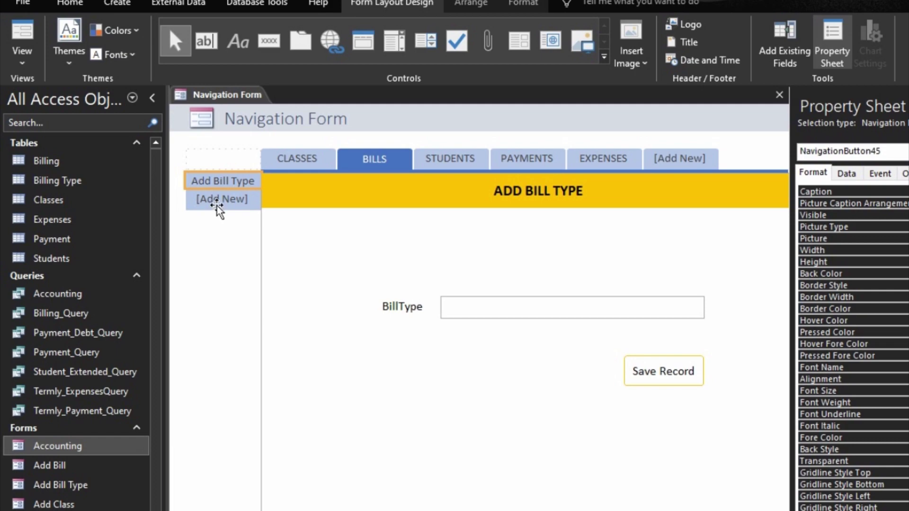
Add a vertical tab named All Bill Types below Add Bill Type under the BILLS horizontal tab.
{"action": "left_click", "coordinate": [221, 202]}
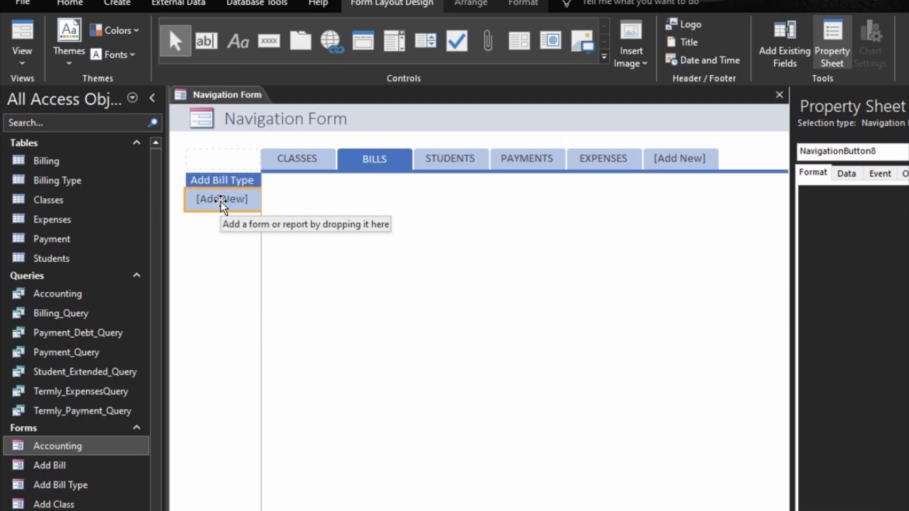
{"action": "left_click", "coordinate": [221, 201]}
{"action": "type", "text": "All "}
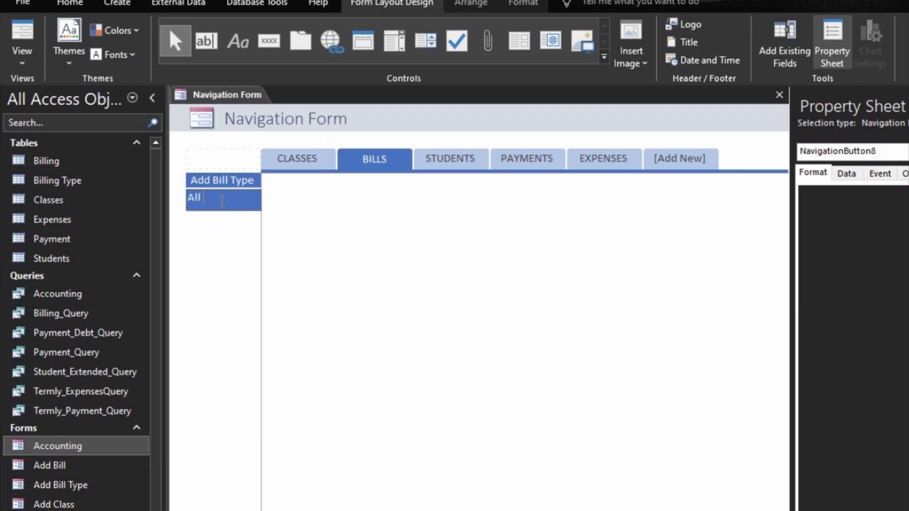
{"action": "type", "text": "Bill Types"}
{"action": "key", "text": "Return"}
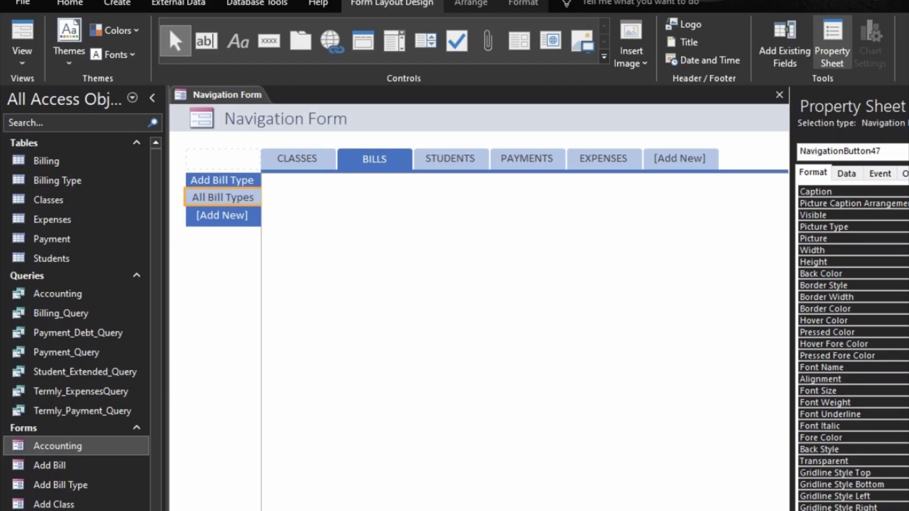
Rename the All Bill Types vertical tab as All Billing Type to match the existing form's name.
{"action": "left_click", "coordinate": [217, 194]}
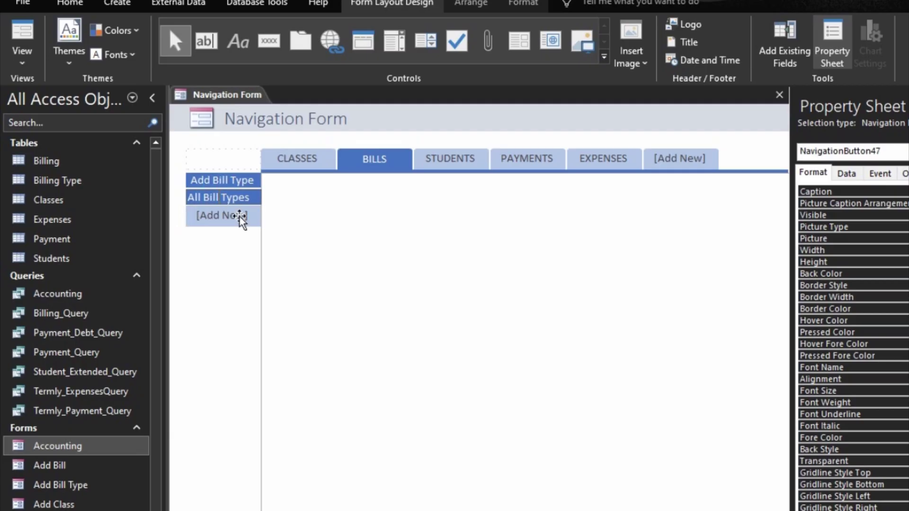
{"action": "type", "text": "ing"}
{"action": "key", "text": "Delete"}
{"action": "key", "text": "Delete"}
{"action": "key", "text": "Delete"}
{"action": "key", "text": "Delete"}
{"action": "key", "text": "Delete"}
{"action": "key", "text": "Delete"}
{"action": "key", "text": "Return"}
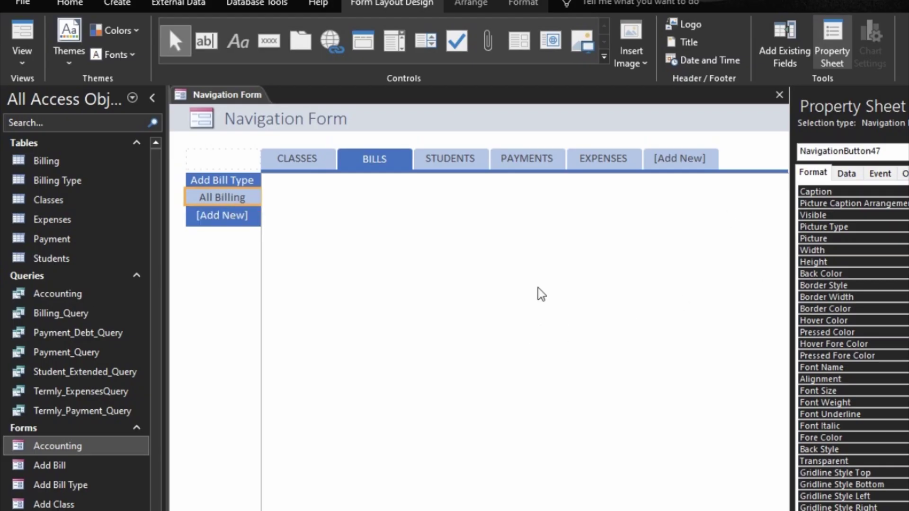
{"action": "double_click", "coordinate": [251, 201]}
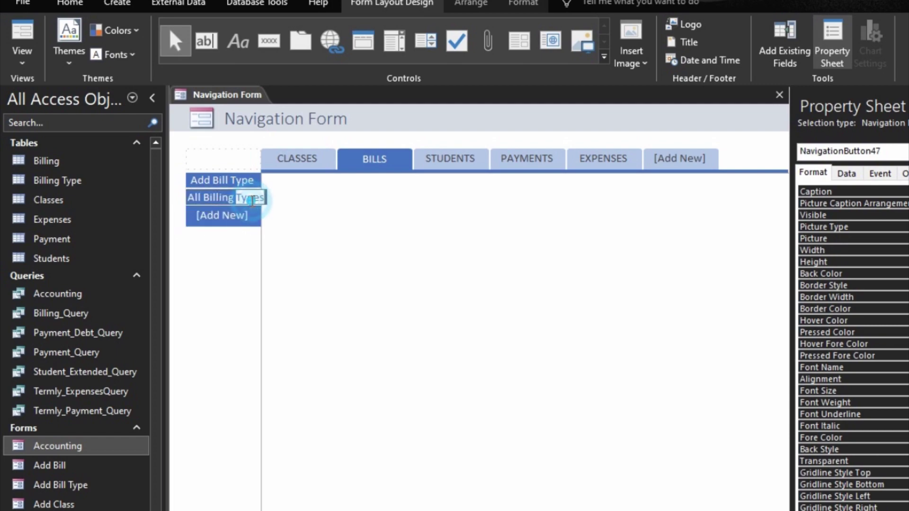
{"action": "key", "text": "Return"}
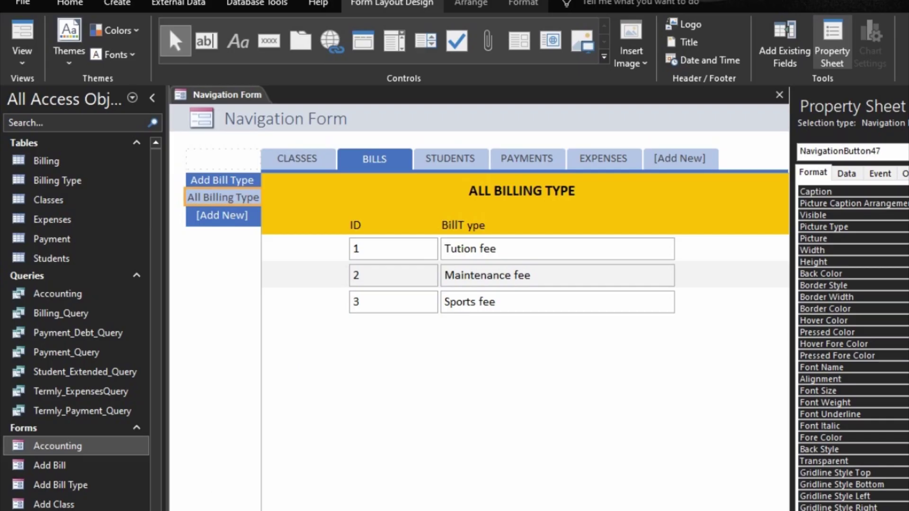
Add a third vertical tab named Add Bills under the BILLS horizontal tab.
{"action": "left_click", "coordinate": [223, 215]}
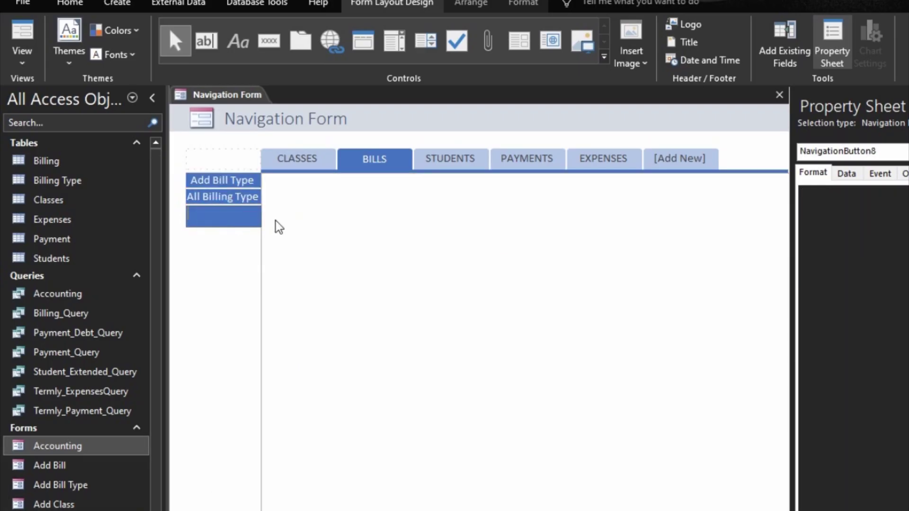
{"action": "type", "text": "Add Bills"}
{"action": "key", "text": "Return"}
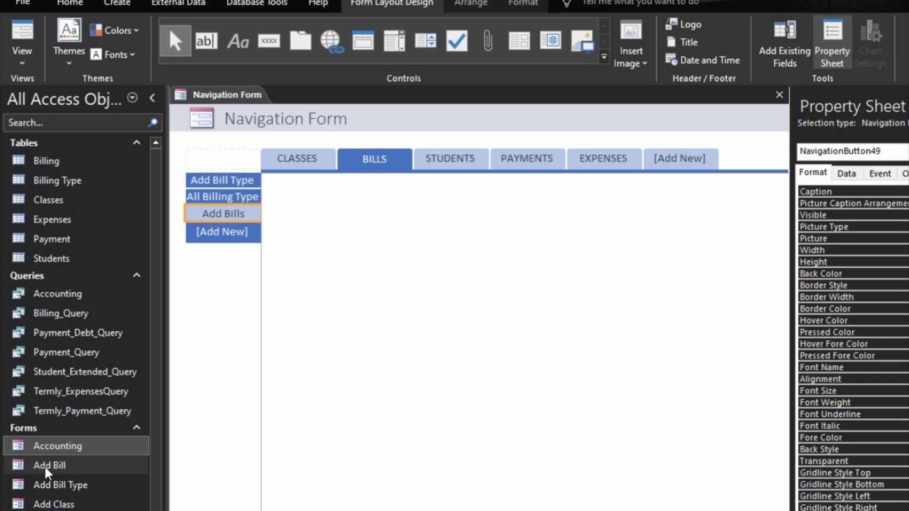
Rename the Add Bills vertical tab as Add Bill, matching the form's name in the object list.
{"action": "left_click", "coordinate": [233, 212]}
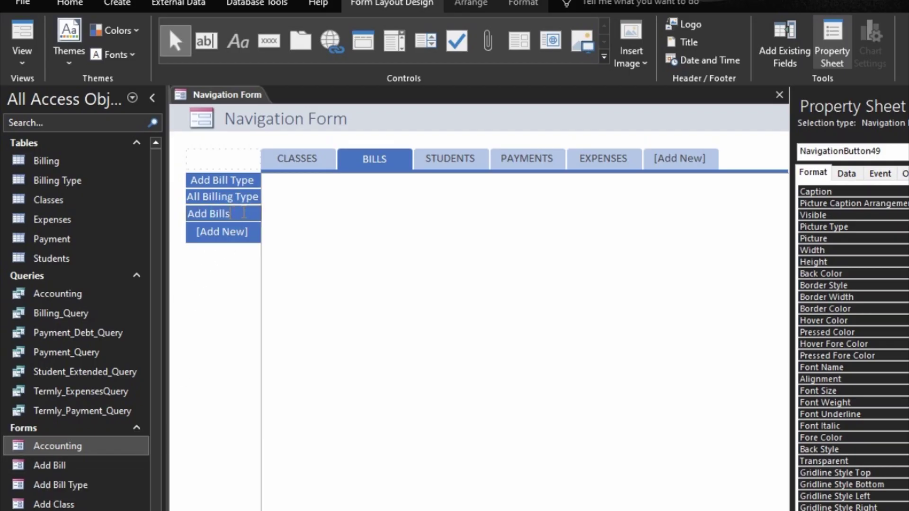
{"action": "key", "text": "BackSpace"}
{"action": "key", "text": "Return"}
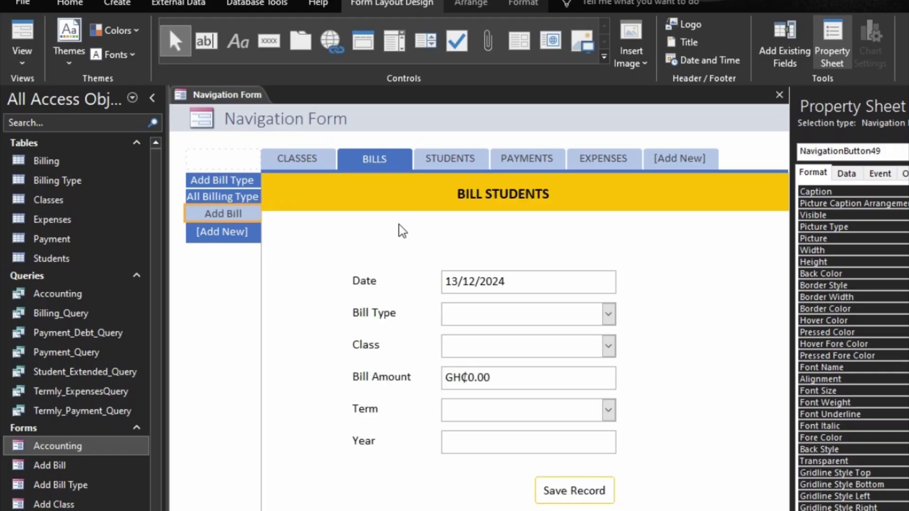
Add a fourth vertical tab named All Bills under the BILLS horizontal tab.
{"action": "left_click", "coordinate": [233, 232]}
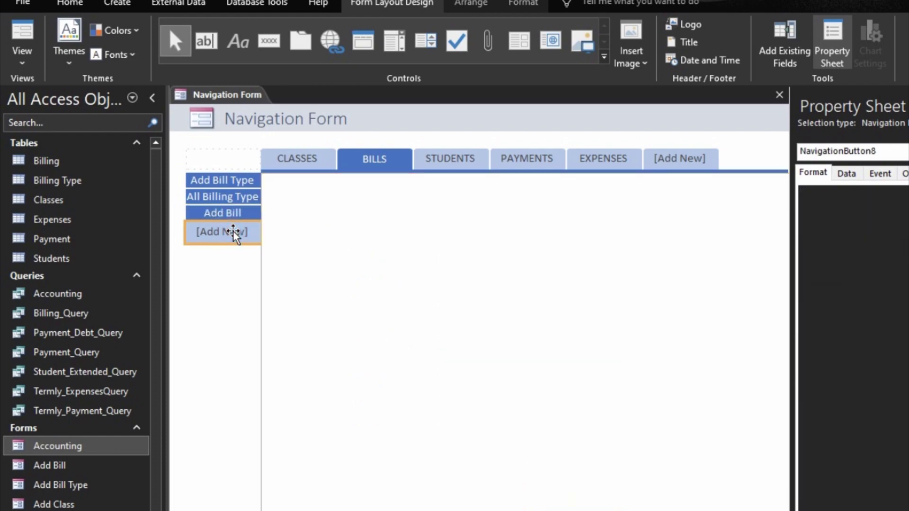
{"action": "type", "text": "a"}
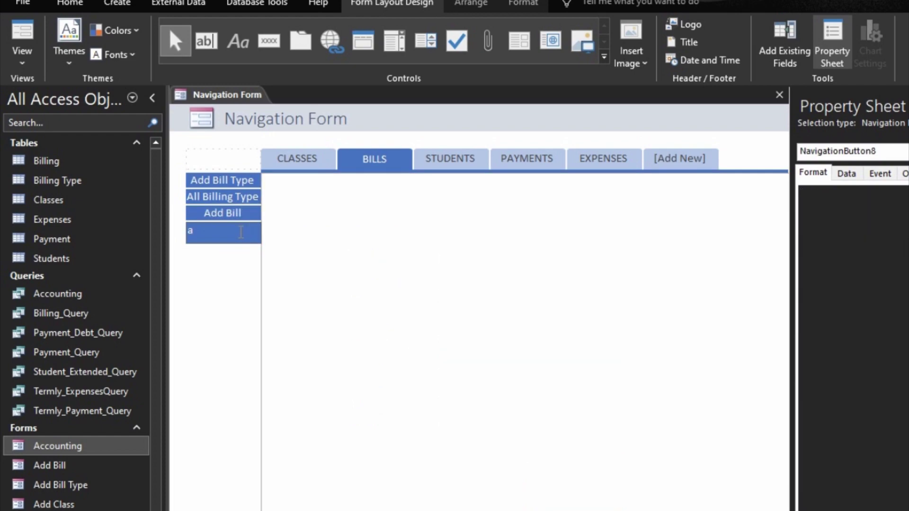
{"action": "key", "text": "BackSpace"}
{"action": "type", "text": "All Bills"}
{"action": "key", "text": "Return"}
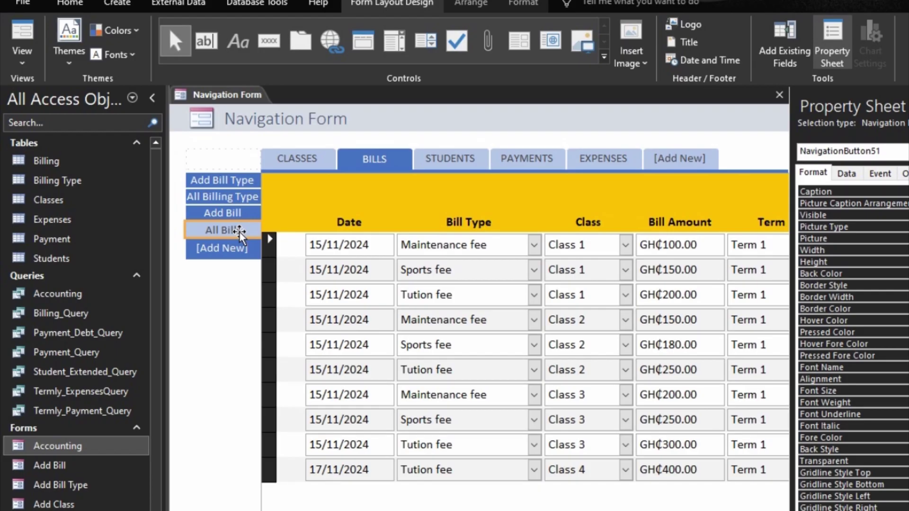
Add a vertical tab named Add Student under the STUDENTS horizontal tab.
{"action": "left_click", "coordinate": [456, 157]}
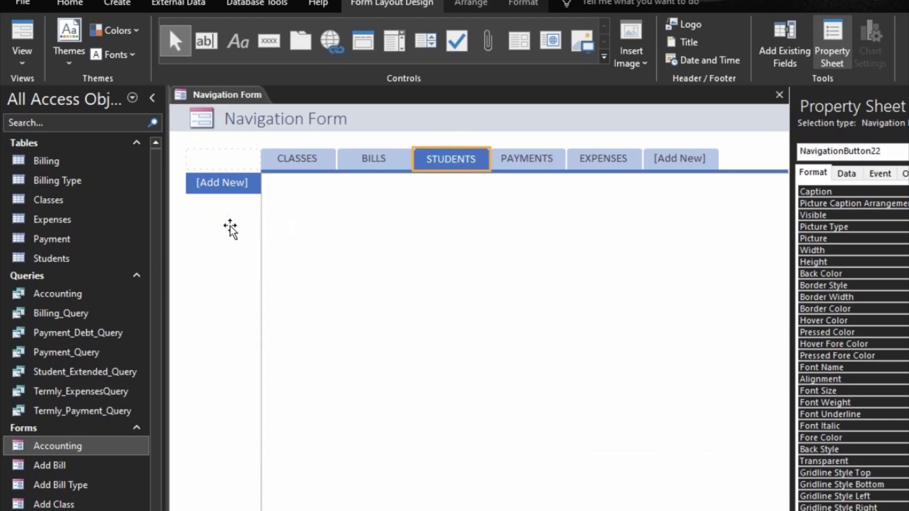
{"action": "left_click", "coordinate": [218, 185]}
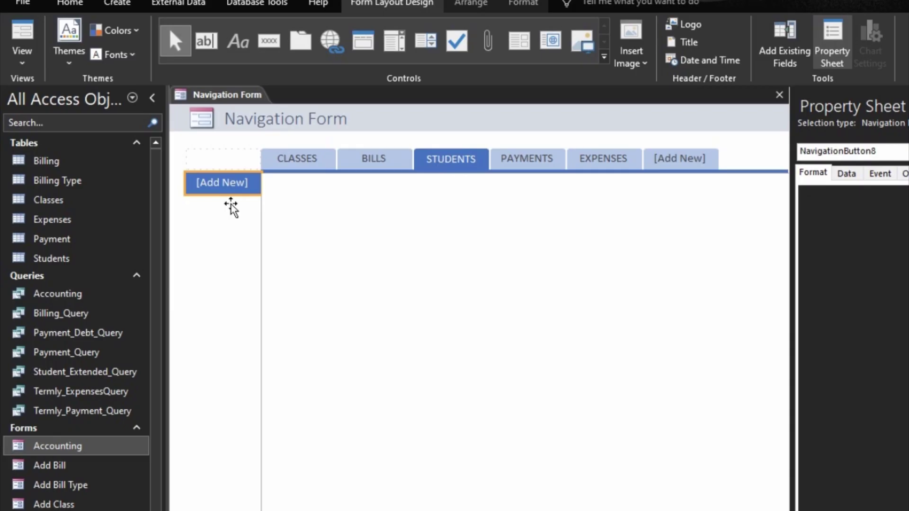
{"action": "type", "text": "A"}
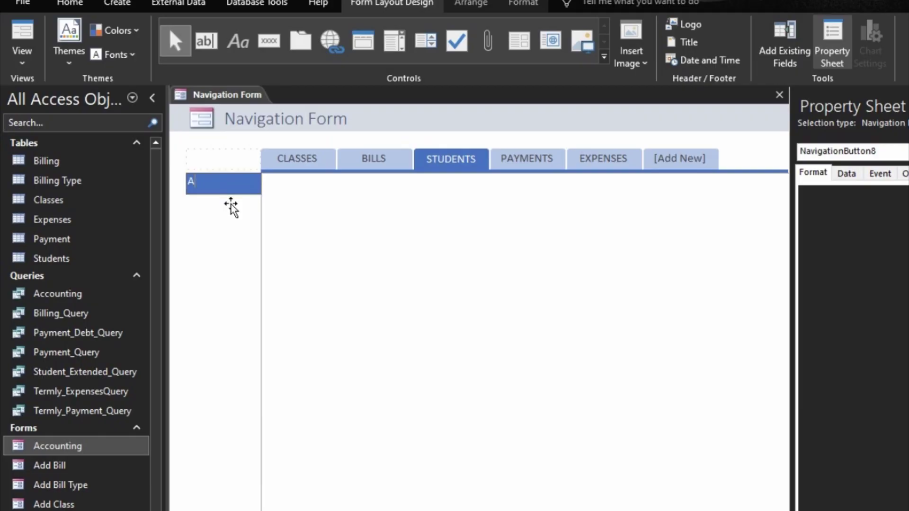
{"action": "type", "text": "dd Student"}
{"action": "key", "text": "Return"}
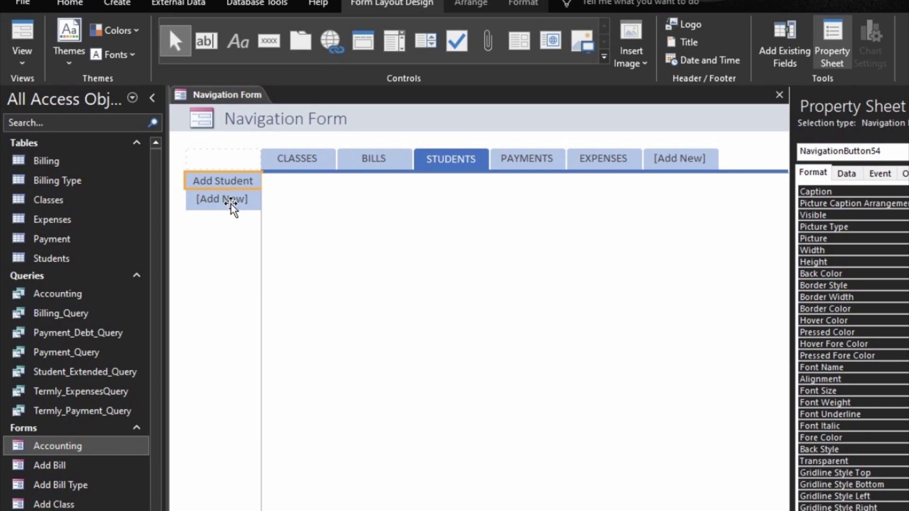
Rename the Add Student vertical tab as Admit Student so that it opens the student admission form.
{"action": "left_click", "coordinate": [230, 201]}
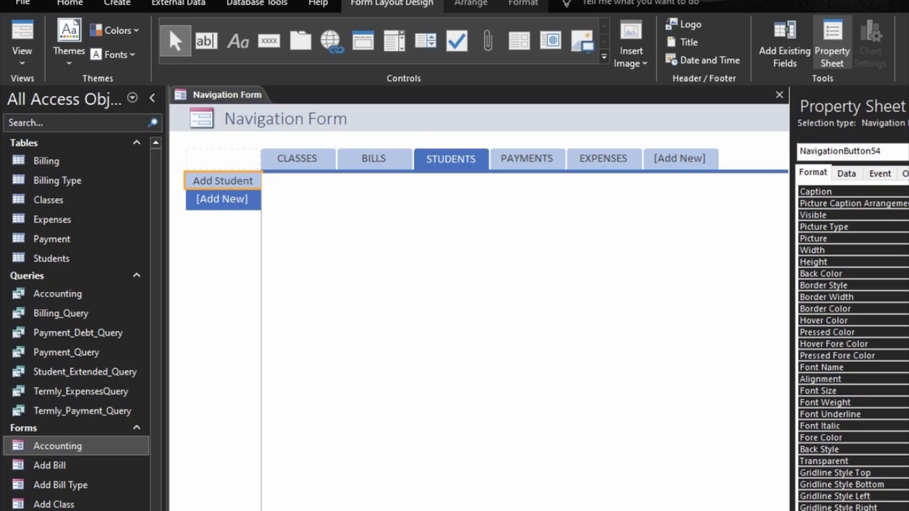
{"action": "double_click", "coordinate": [206, 181]}
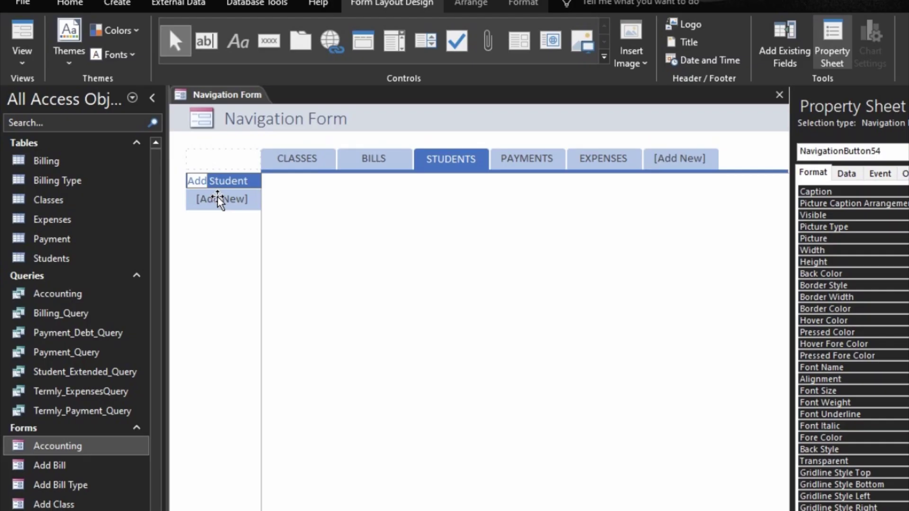
{"action": "key", "text": "Right"}
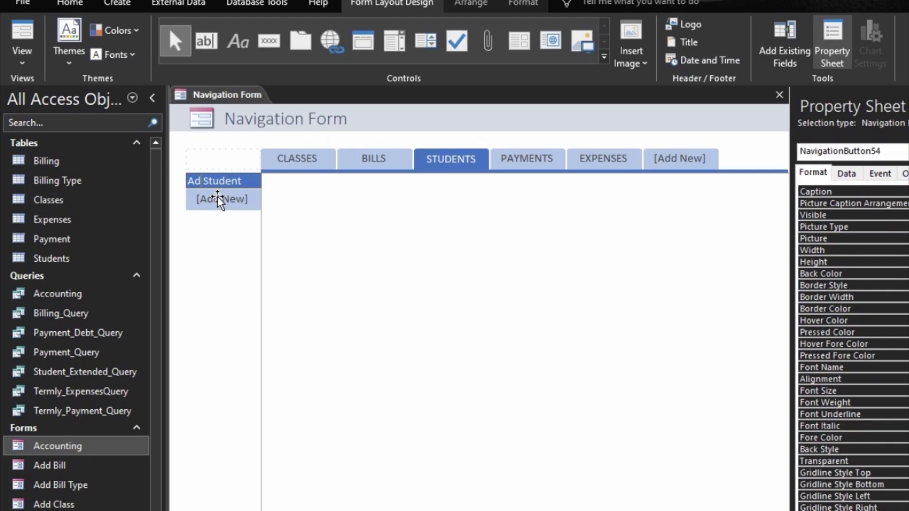
{"action": "type", "text": "mit"}
{"action": "key", "text": "Return"}
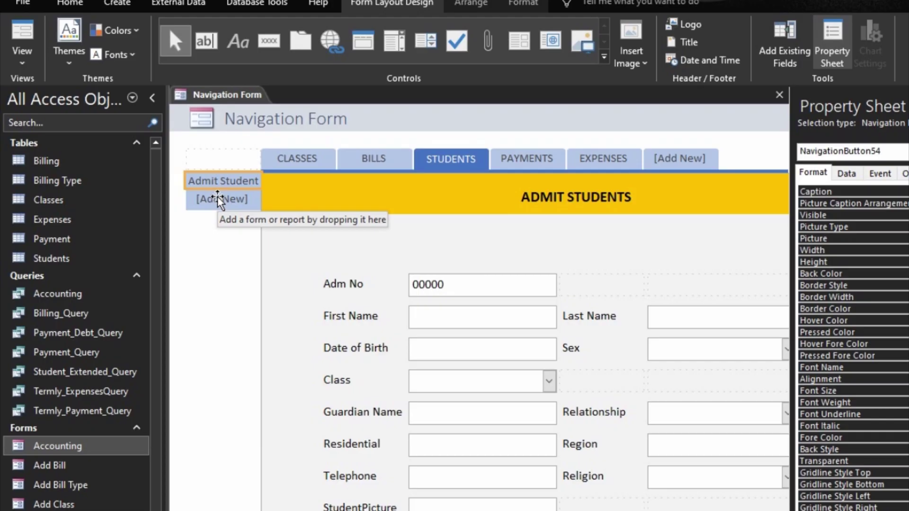
Add a second vertical tab named All Students below Admit Student under the STUDENTS horizontal tab.
{"action": "left_click", "coordinate": [193, 178]}
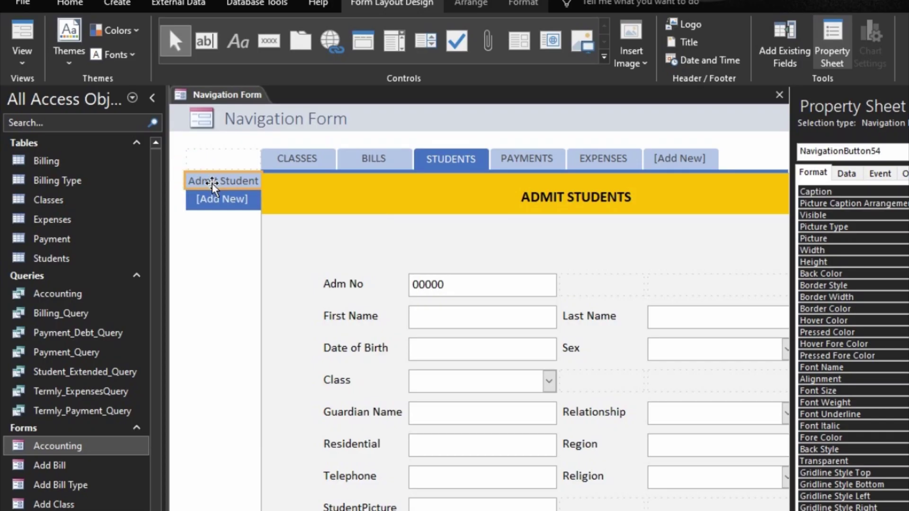
{"action": "left_click", "coordinate": [220, 199]}
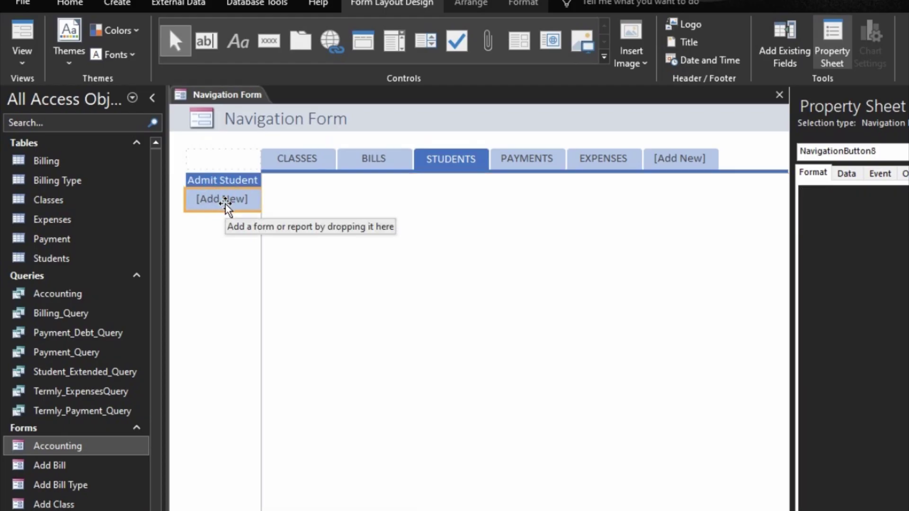
{"action": "type", "text": "All Students"}
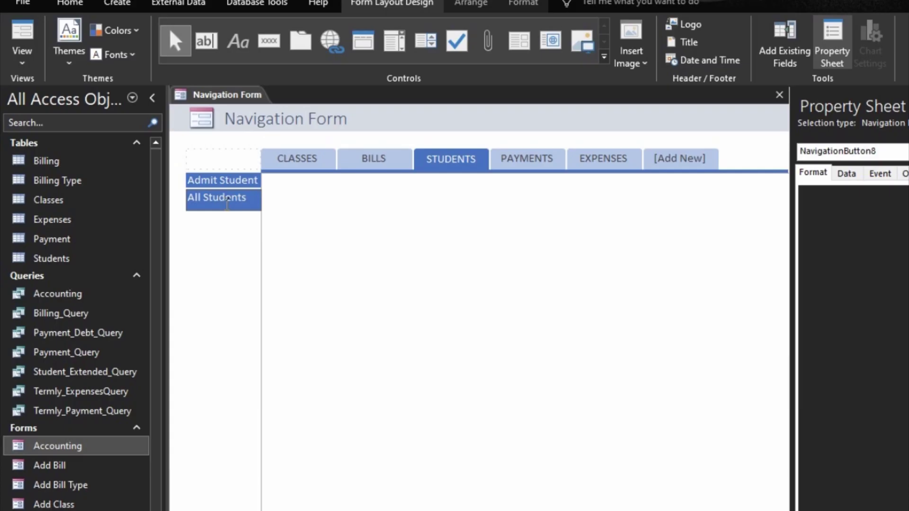
{"action": "key", "text": "Return"}
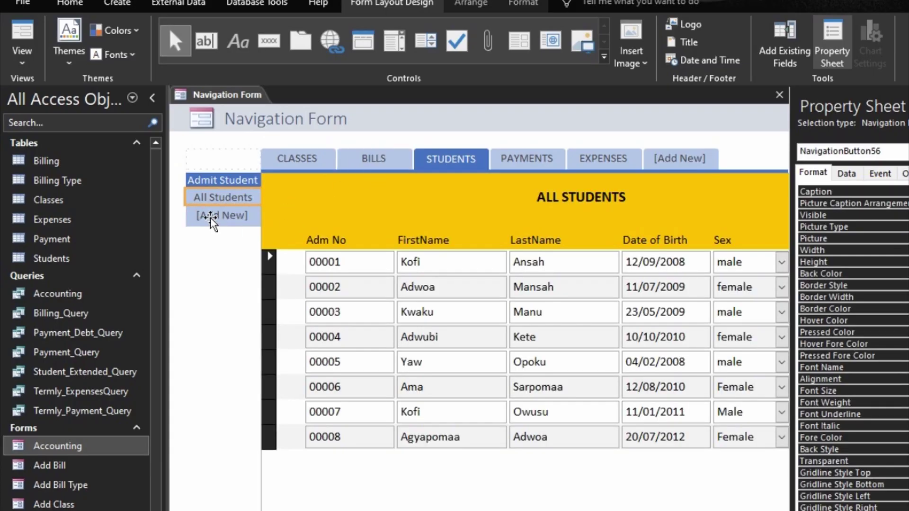
Add a vertical tab named Add Payment under the PAYMENTS horizontal tab.
{"action": "left_click", "coordinate": [517, 156]}
{"action": "left_click", "coordinate": [239, 190]}
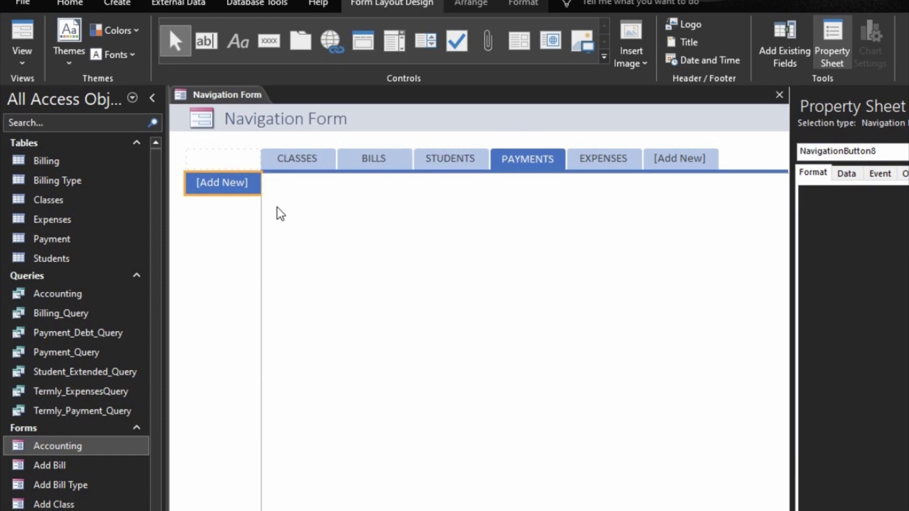
{"action": "type", "text": "Add "}
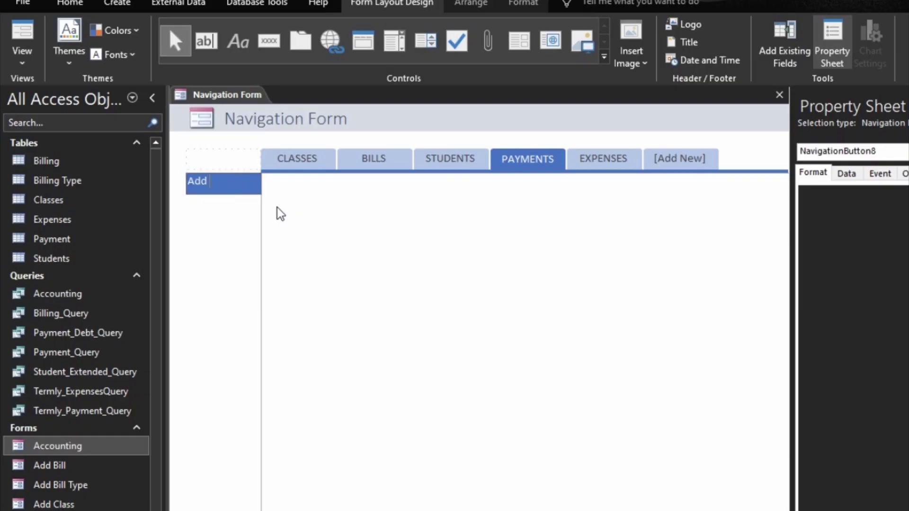
{"action": "type", "text": "Payments"}
{"action": "key", "text": "BackSpace"}
{"action": "key", "text": "BackSpace"}
{"action": "key", "text": "BackSpace"}
{"action": "key", "text": "BackSpace"}
{"action": "key", "text": "BackSpace"}
{"action": "type", "text": "ment"}
{"action": "key", "text": "Return"}
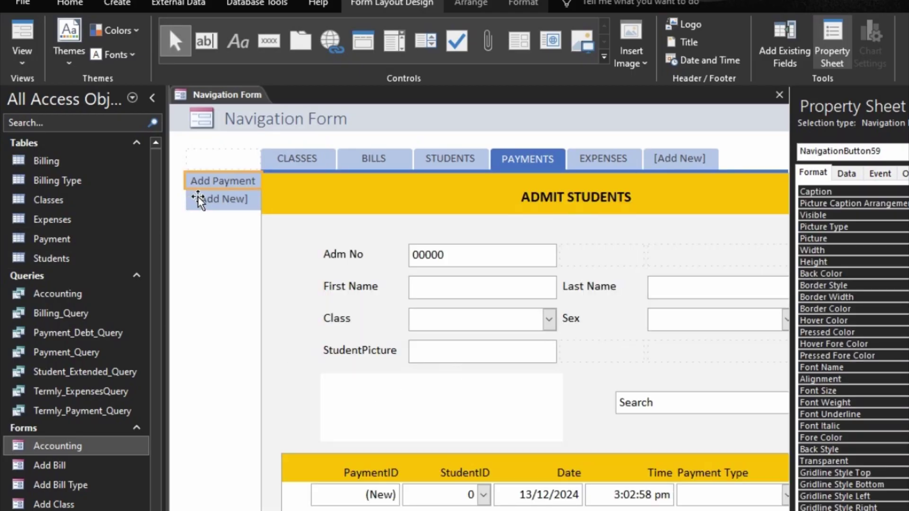
Add a second vertical tab named Payment History below Add Payment under the PAYMENTS horizontal tab.
{"action": "left_click", "coordinate": [205, 198]}
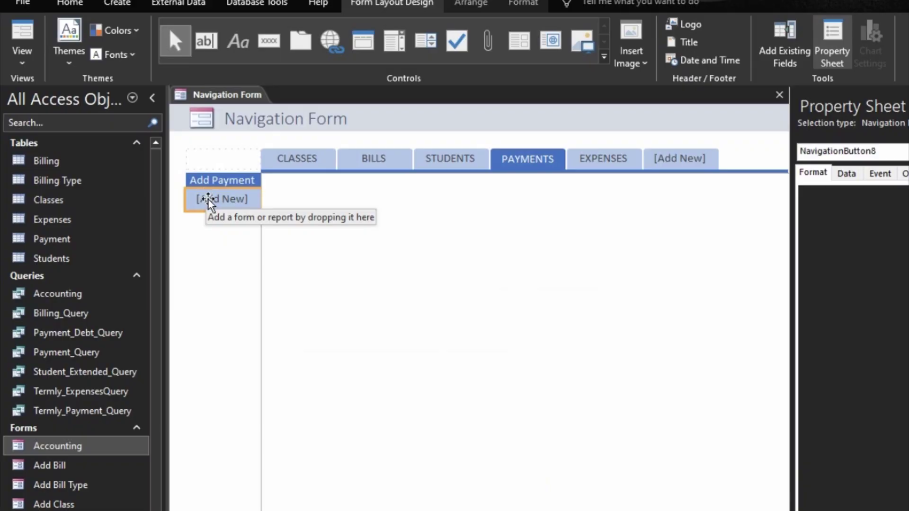
{"action": "left_click", "coordinate": [209, 200]}
{"action": "type", "text": "paymen"}
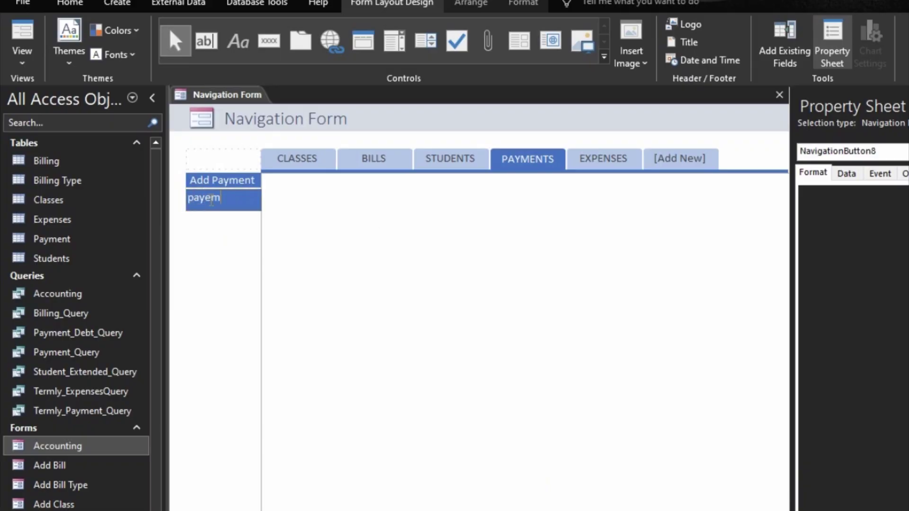
{"action": "key", "text": "BackSpace"}
{"action": "key", "text": "BackSpace"}
{"action": "key", "text": "BackSpace"}
{"action": "key", "text": "BackSpace"}
{"action": "key", "text": "BackSpace"}
{"action": "key", "text": "BackSpace"}
{"action": "type", "text": "Payment History"}
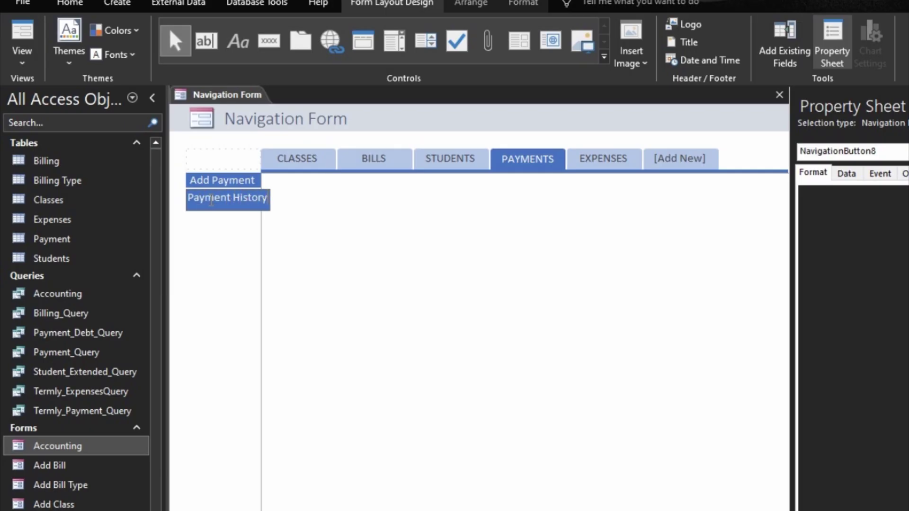
{"action": "key", "text": "Return"}
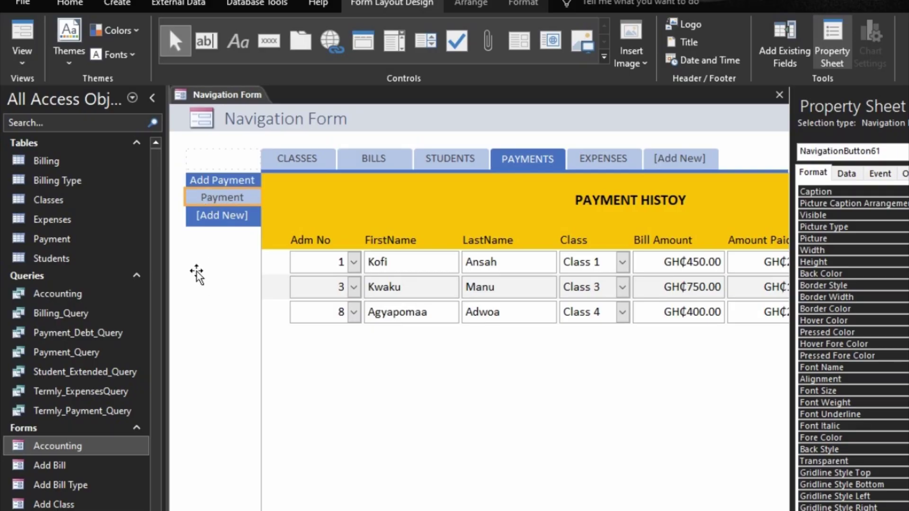
Add a third vertical tab named Payment Debt under the PAYMENTS horizontal tab.
{"action": "left_click", "coordinate": [212, 217]}
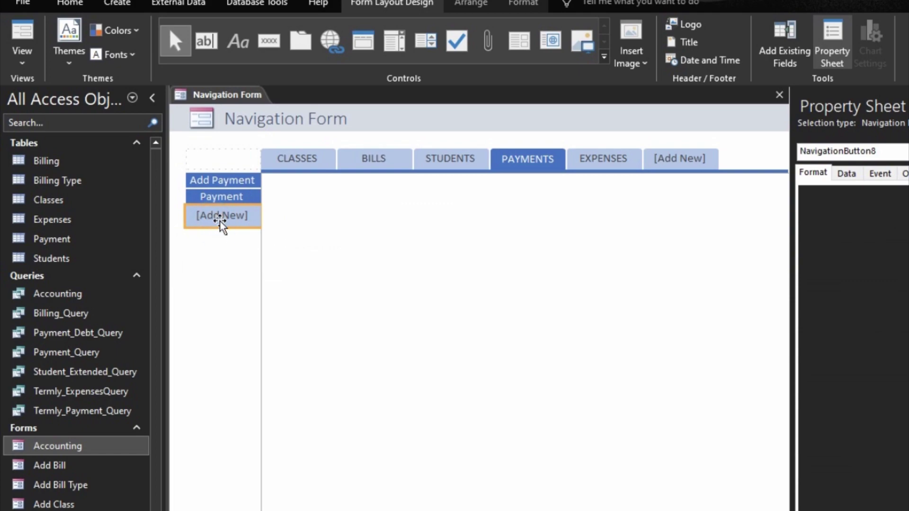
{"action": "left_click", "coordinate": [220, 221]}
{"action": "type", "text": "Payment Debt"}
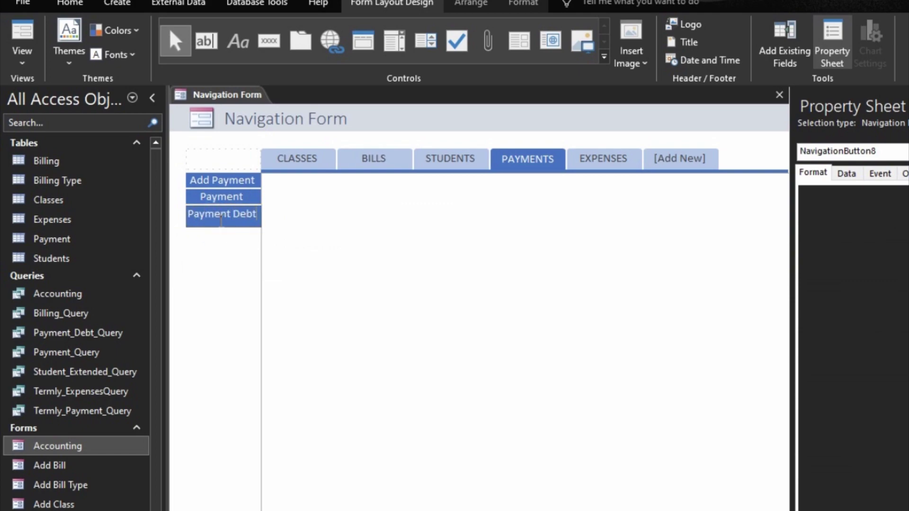
{"action": "key", "text": "Return"}
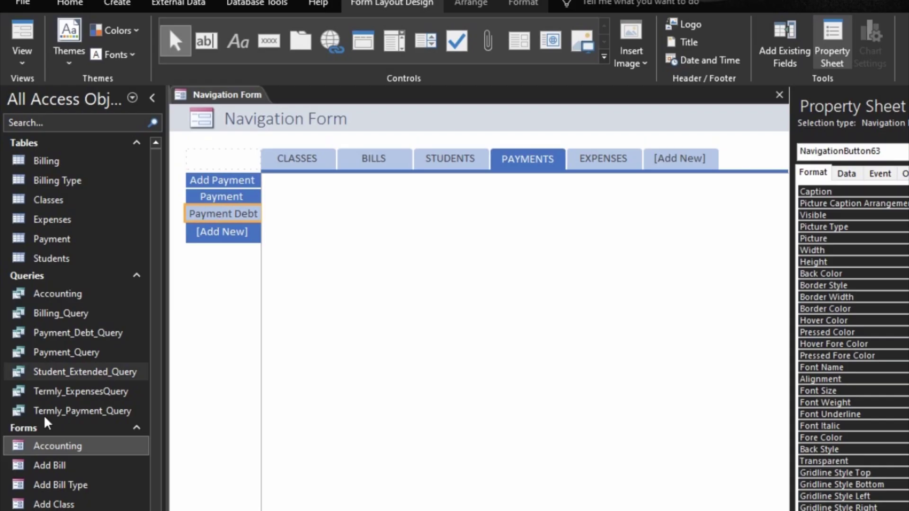
Rename the Payment Debt vertical tab as Payment Debt History so that it opens the matching form.
{"action": "scroll", "coordinate": [47, 421], "scroll_direction": "down", "scroll_amount": 1}
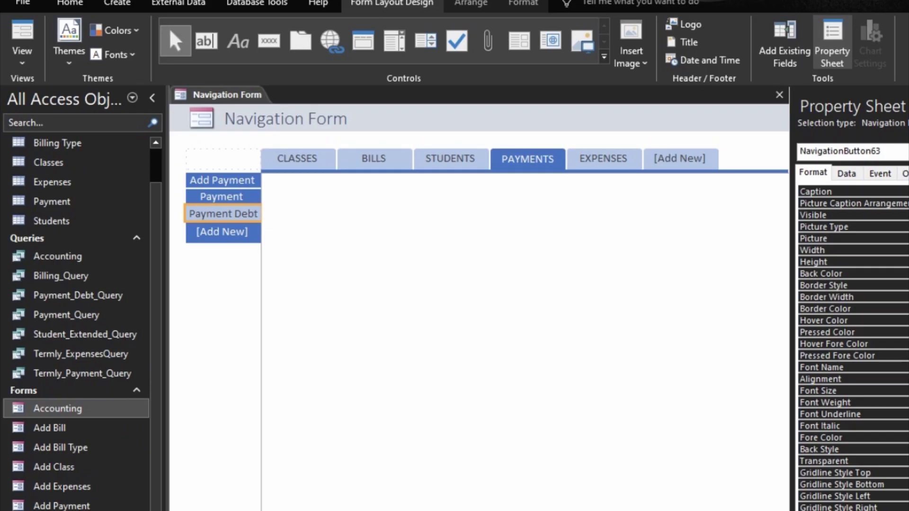
{"action": "scroll", "coordinate": [76, 322], "scroll_direction": "down", "scroll_amount": 1}
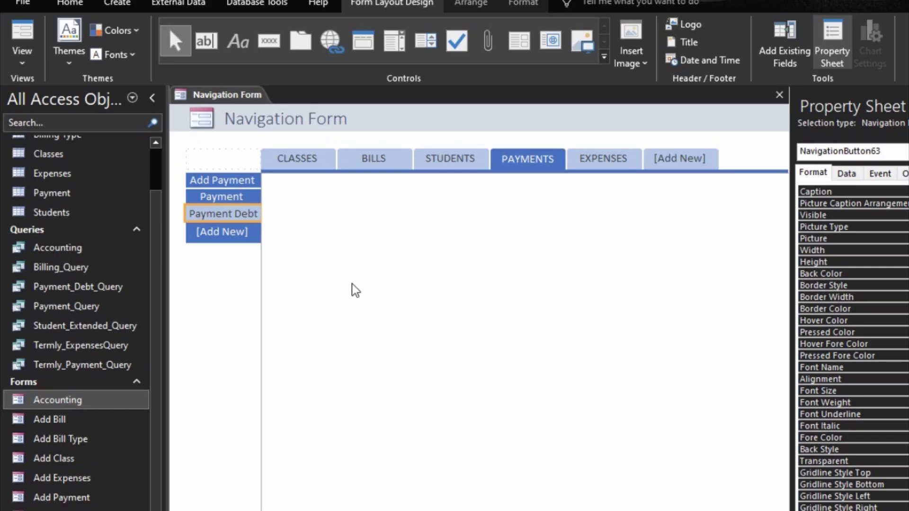
{"action": "left_click", "coordinate": [241, 212]}
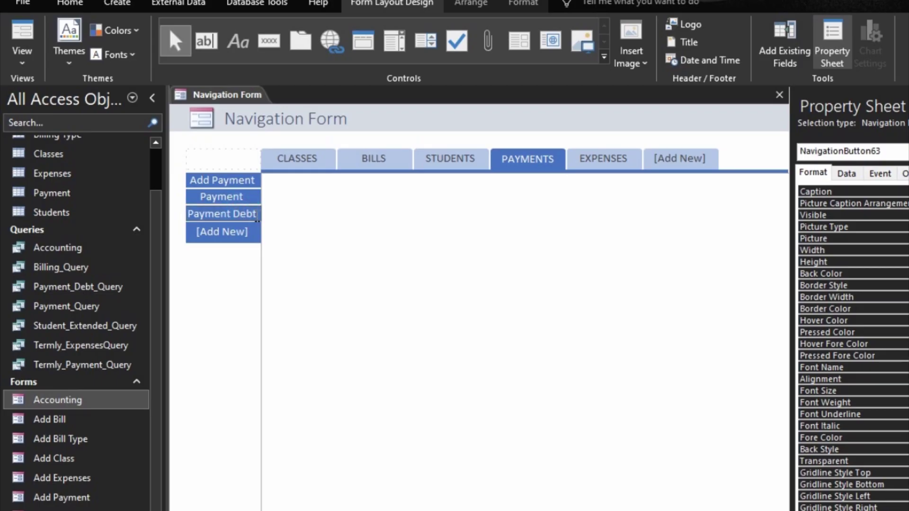
{"action": "left_click", "coordinate": [258, 214]}
{"action": "type", "text": "History"}
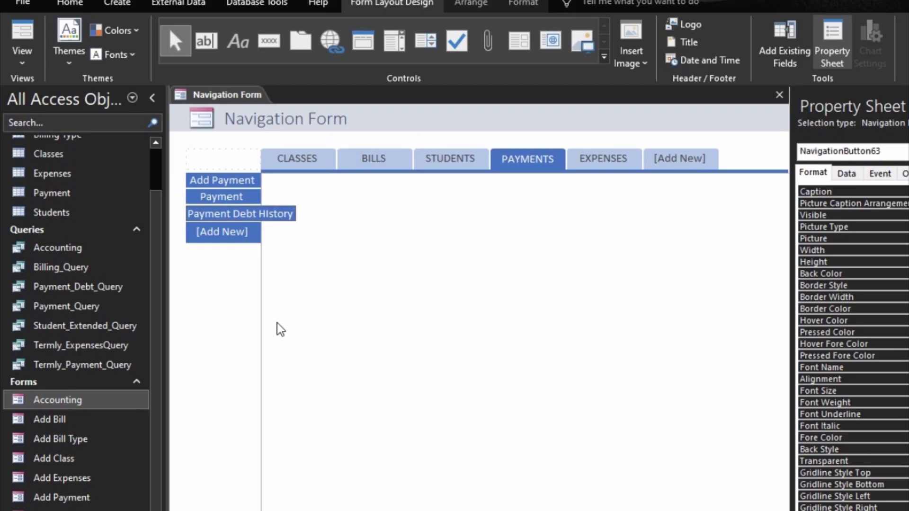
{"action": "key", "text": "Return"}
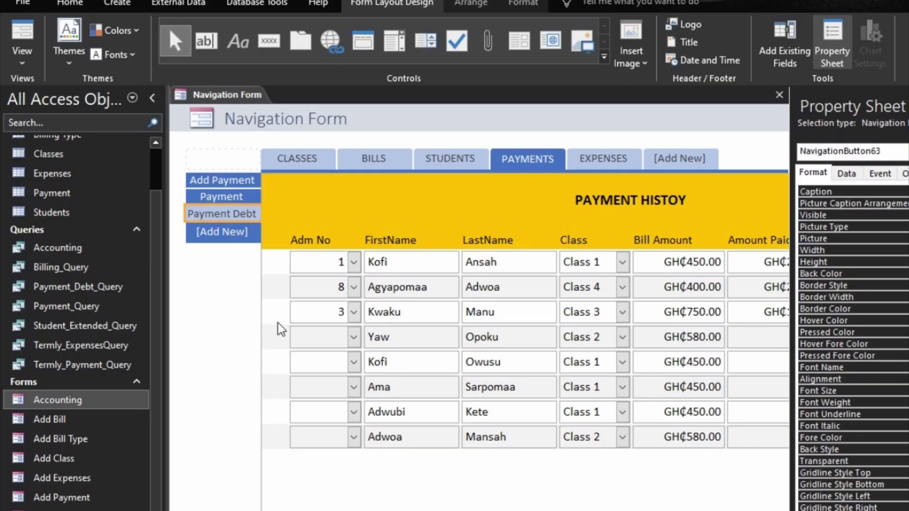
Add a vertical tab named Add Expenses under the EXPENSES horizontal tab.
{"action": "left_click", "coordinate": [602, 160]}
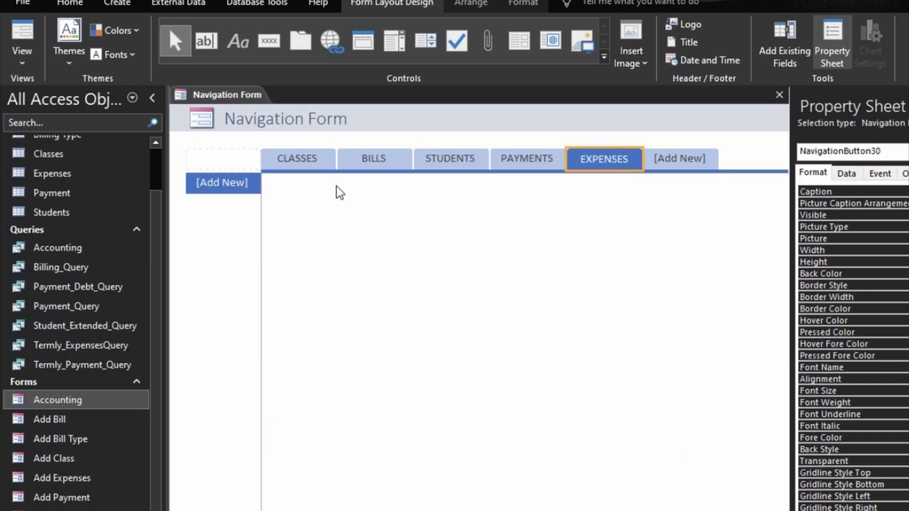
{"action": "left_click", "coordinate": [226, 188]}
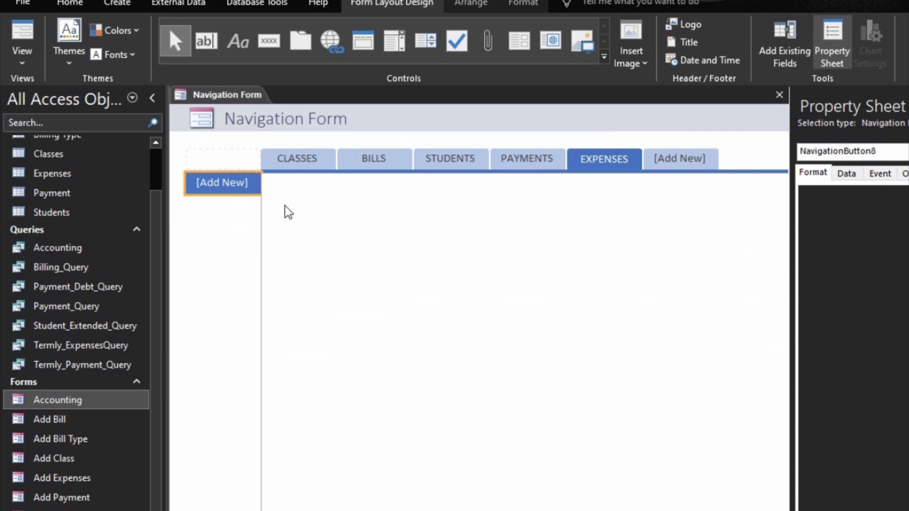
{"action": "type", "text": "Add"}
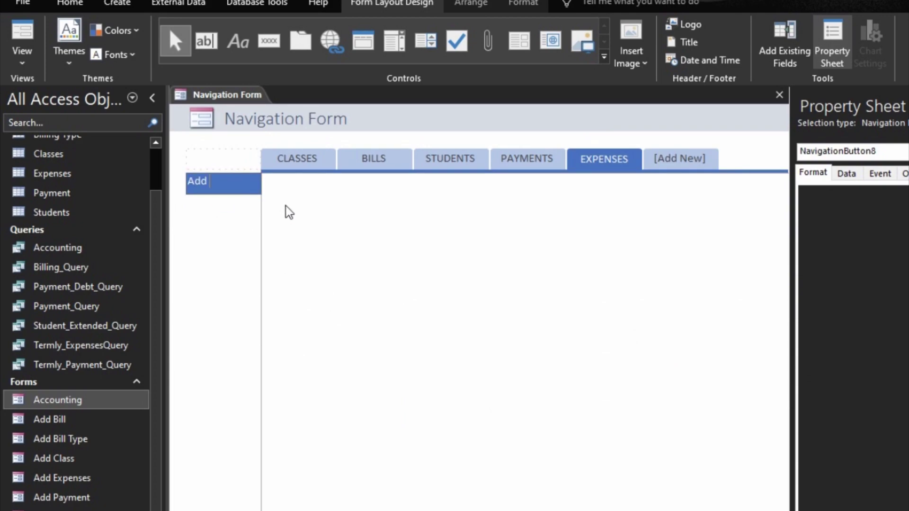
{"action": "type", "text": " Expesnse"}
{"action": "key", "text": "BackSpace"}
{"action": "key", "text": "BackSpace"}
{"action": "key", "text": "BackSpace"}
{"action": "key", "text": "BackSpace"}
{"action": "type", "text": "nses"}
{"action": "key", "text": "Return"}
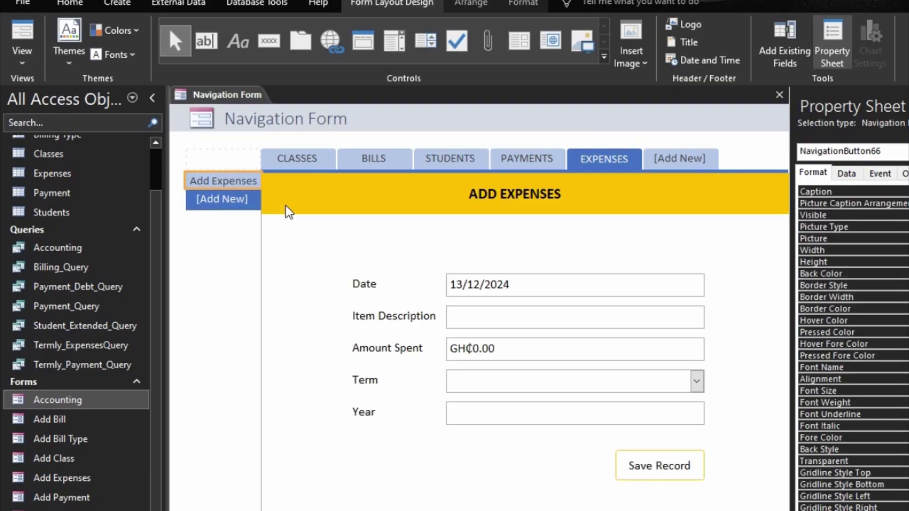
Add a second vertical tab named All Expenses below Add Expenses under the EXPENSES horizontal tab.
{"action": "left_click", "coordinate": [234, 204]}
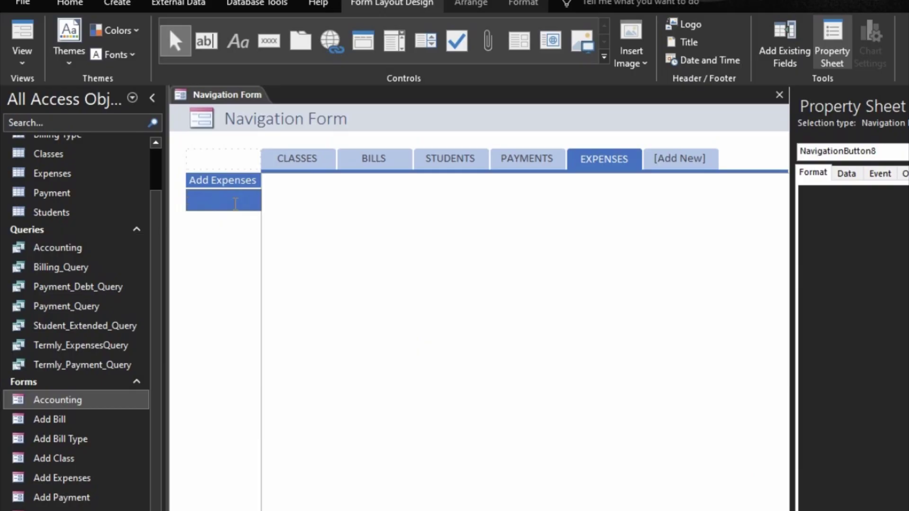
{"action": "type", "text": "All Expenses"}
{"action": "key", "text": "Return"}
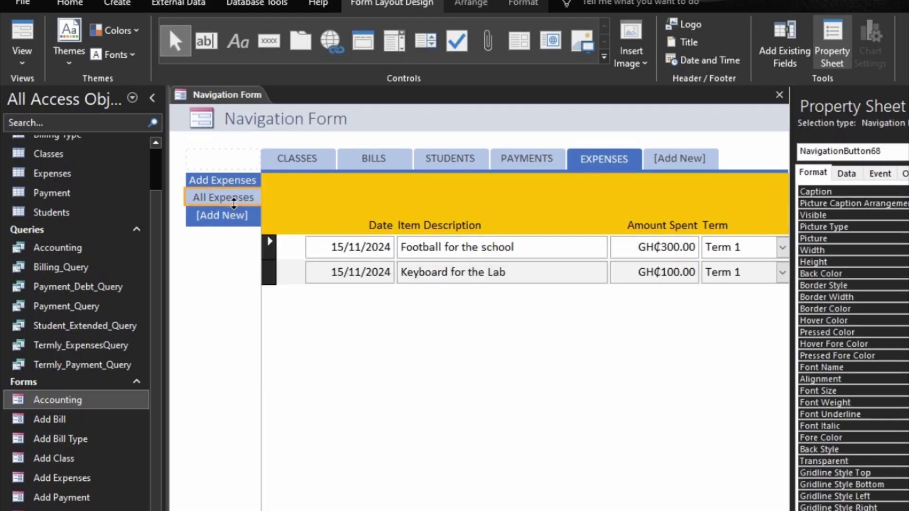
Add a third vertical tab named Accounting, spelled like the existing form, below All Expenses under the EXPENSES horizontal tab.
{"action": "left_click", "coordinate": [211, 217]}
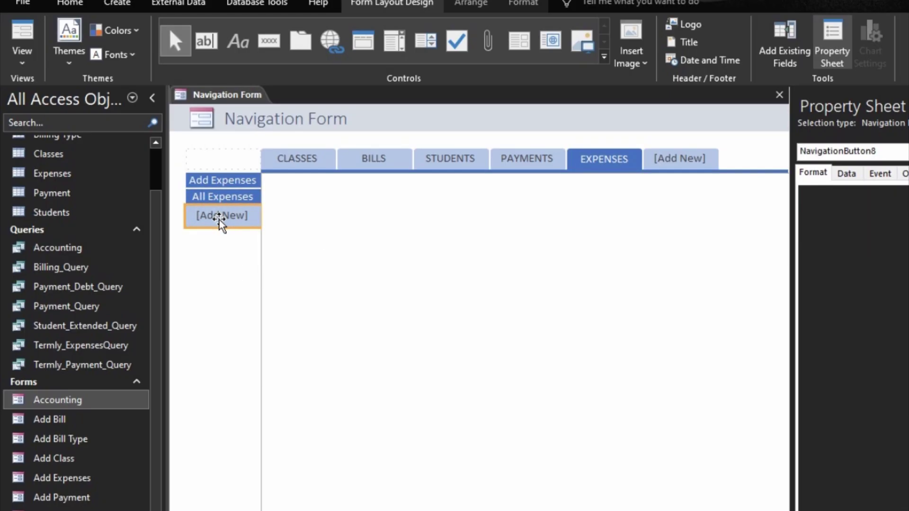
{"action": "left_click", "coordinate": [219, 218]}
{"action": "type", "text": "Accounting"}
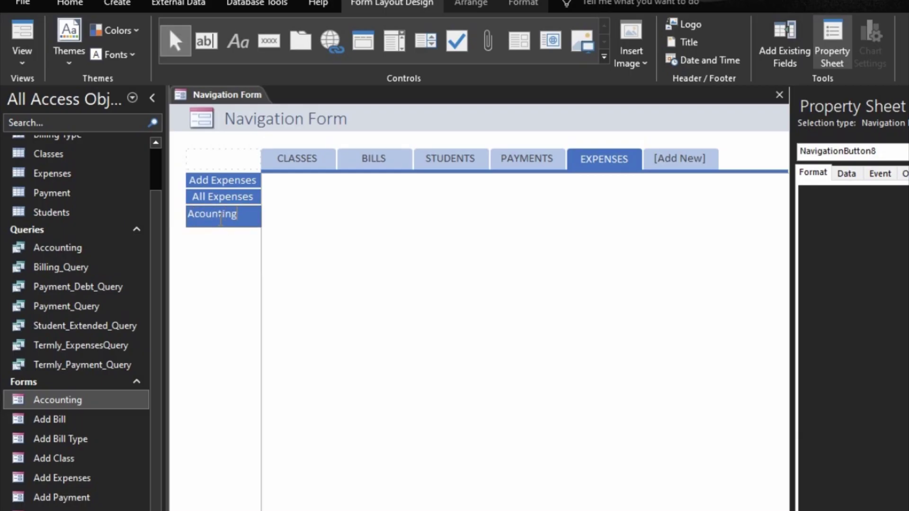
{"action": "key", "text": "Return"}
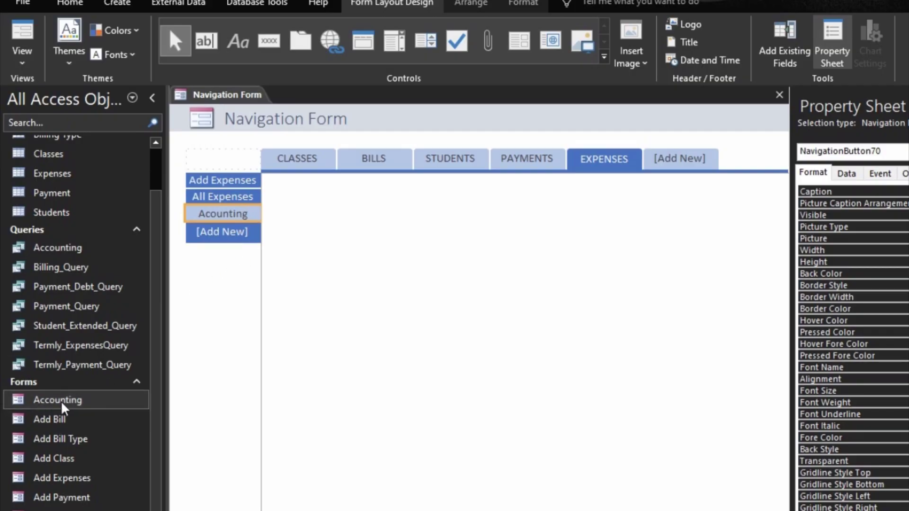
{"action": "left_click_drag", "start_coordinate": [69, 400], "coordinate": [167, 275]}
{"action": "left_click", "coordinate": [205, 213]}
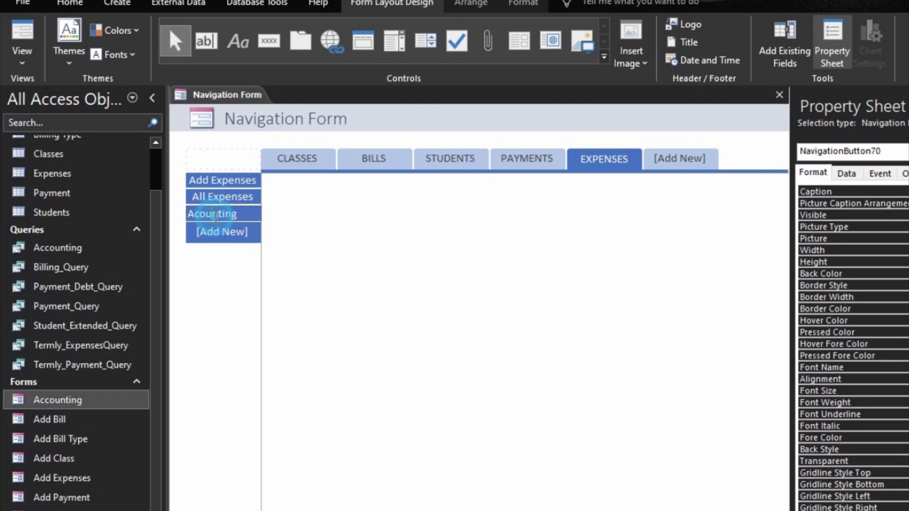
{"action": "left_click", "coordinate": [199, 214]}
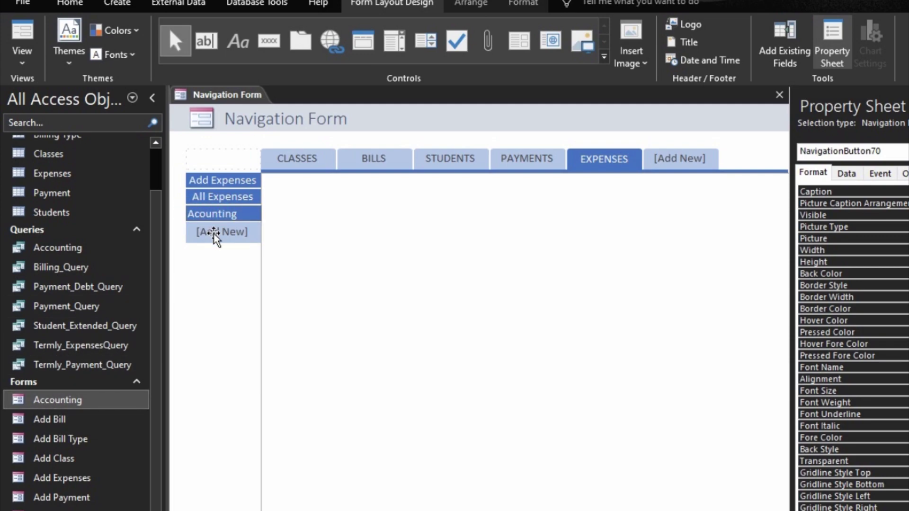
{"action": "type", "text": "c"}
{"action": "key", "text": "Return"}
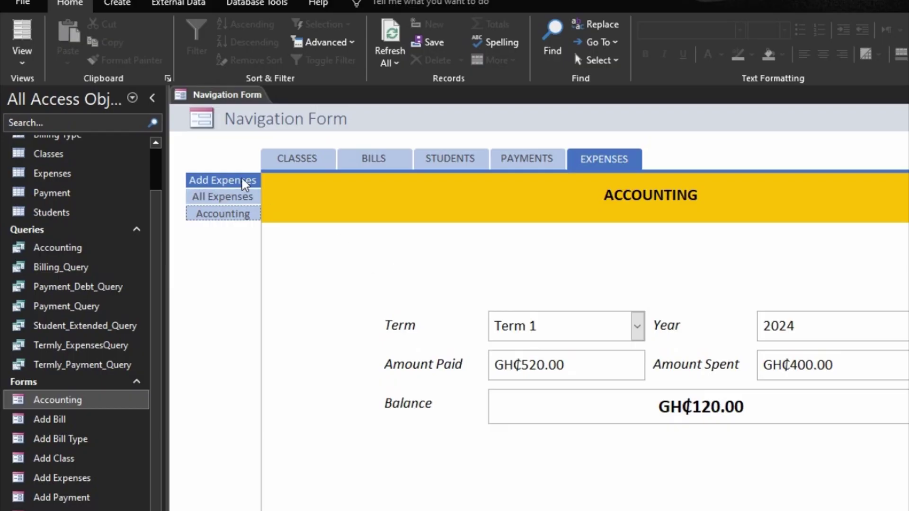
Check in Form view that each vertical tab under the CLASSES and BILLS horizontal tabs opens its form.
{"action": "left_click", "coordinate": [279, 161]}
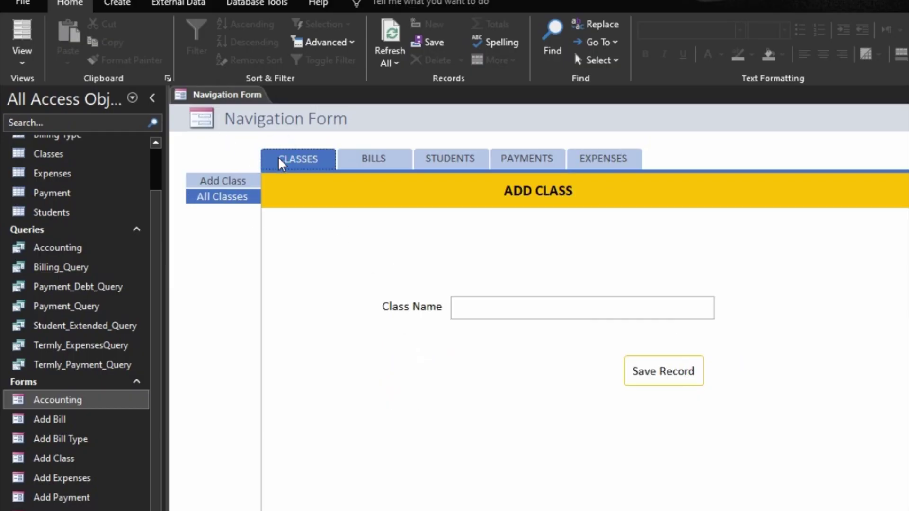
{"action": "left_click", "coordinate": [212, 182]}
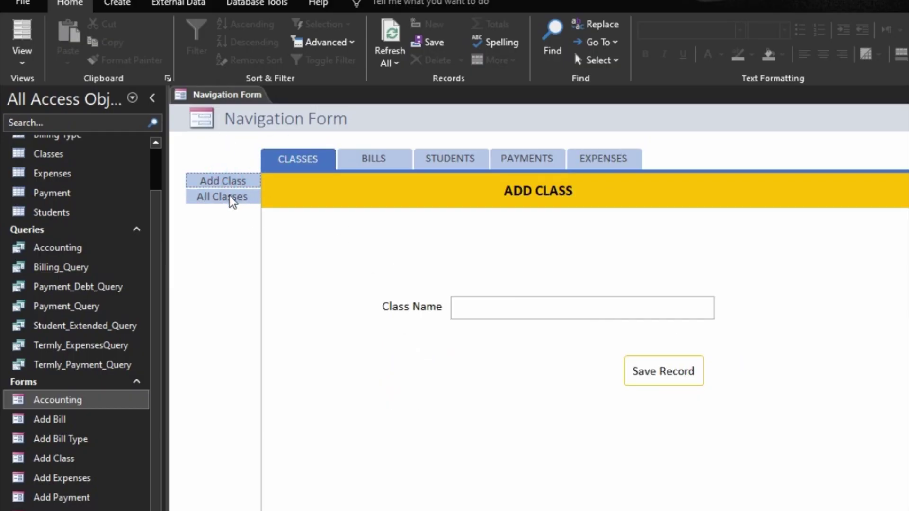
{"action": "left_click", "coordinate": [232, 198]}
{"action": "left_click", "coordinate": [394, 159]}
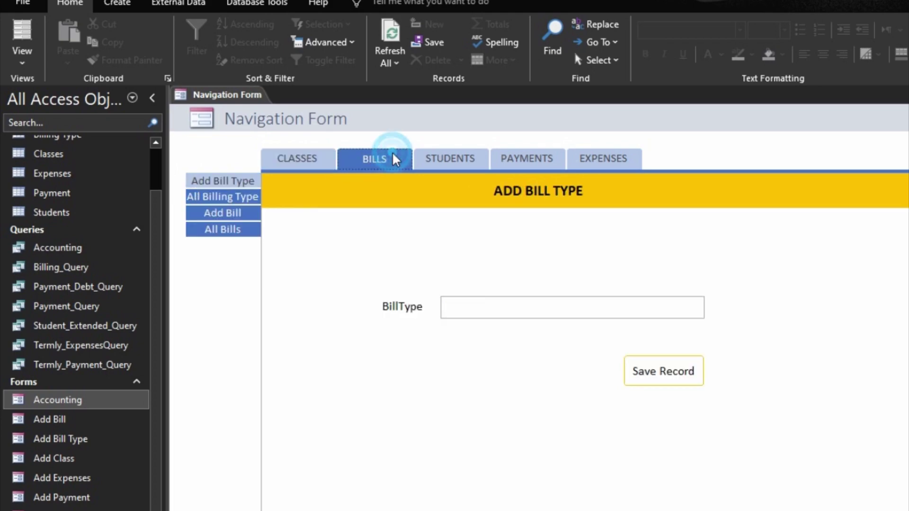
{"action": "left_click", "coordinate": [219, 180]}
{"action": "left_click", "coordinate": [223, 195]}
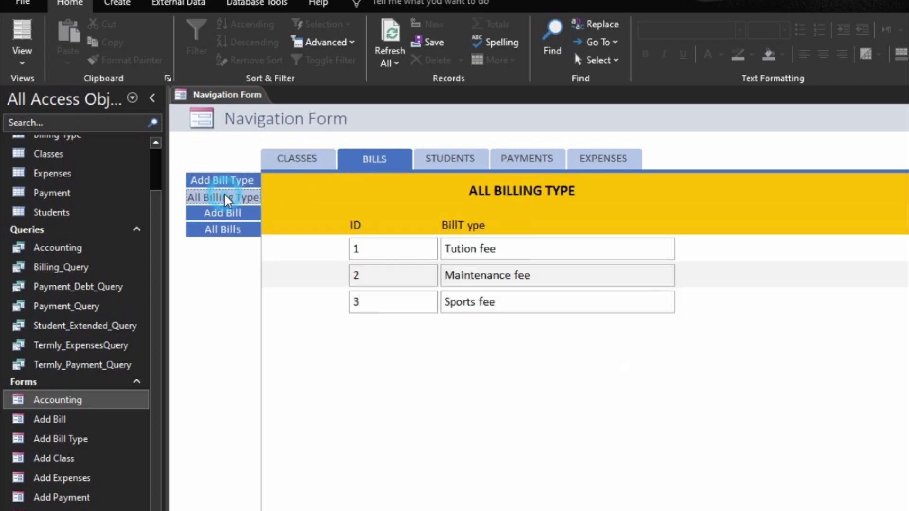
{"action": "left_click", "coordinate": [233, 218]}
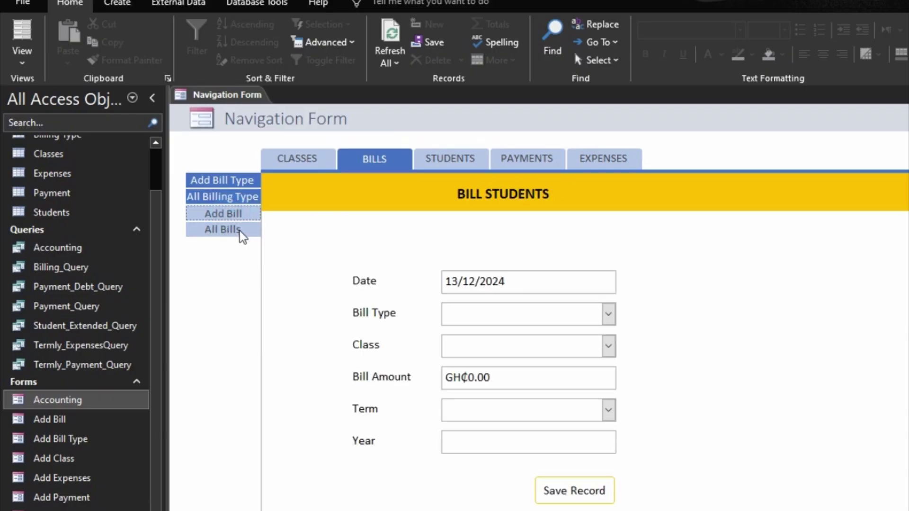
{"action": "left_click", "coordinate": [242, 234]}
Check in Form view that the vertical tabs under the STUDENTS and PAYMENTS horizontal tabs open their forms.
{"action": "left_click", "coordinate": [467, 160]}
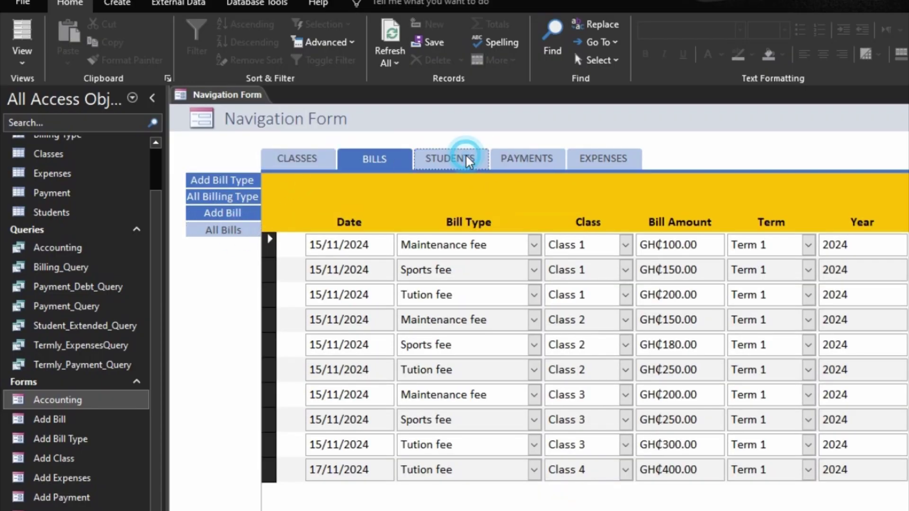
{"action": "left_click", "coordinate": [208, 179]}
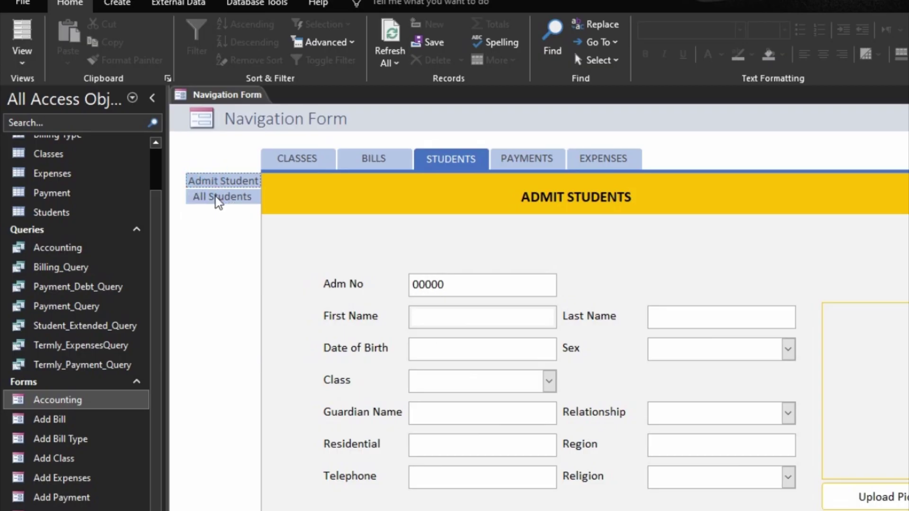
{"action": "left_click", "coordinate": [218, 198]}
{"action": "left_click", "coordinate": [519, 158]}
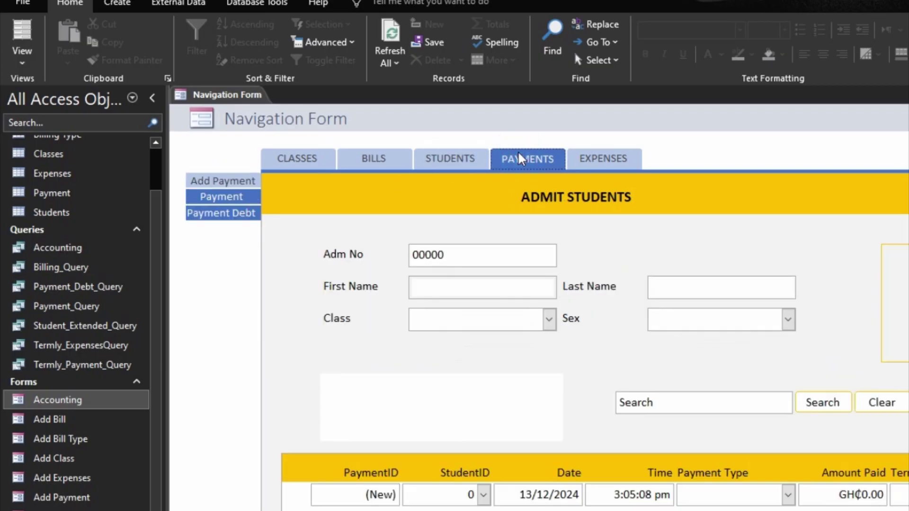
{"action": "left_click", "coordinate": [217, 196]}
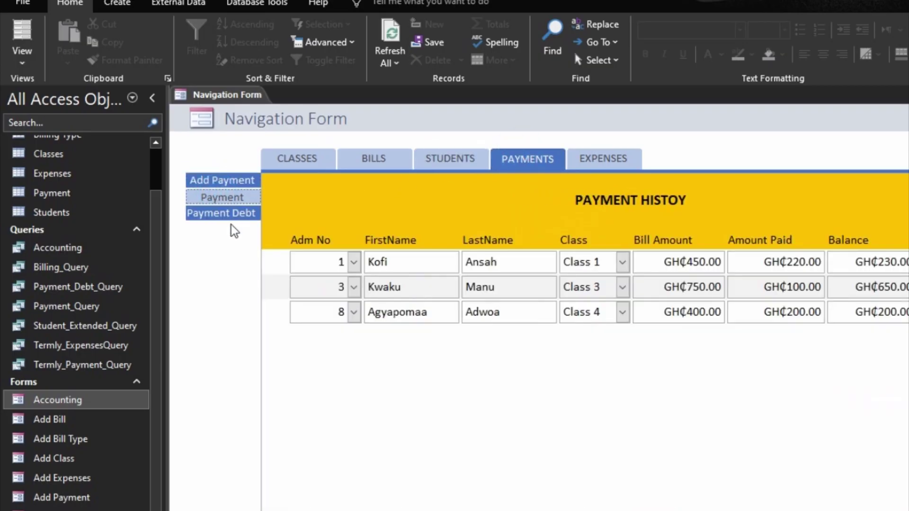
{"action": "left_click", "coordinate": [233, 215]}
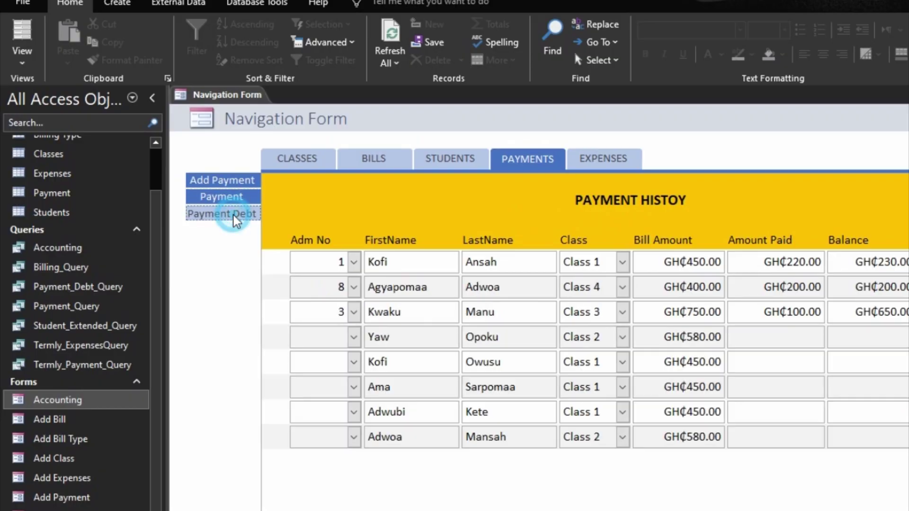
Check that Add Expenses, All Expenses and Accounting under the EXPENSES horizontal tab each open their form.
{"action": "left_click", "coordinate": [603, 158]}
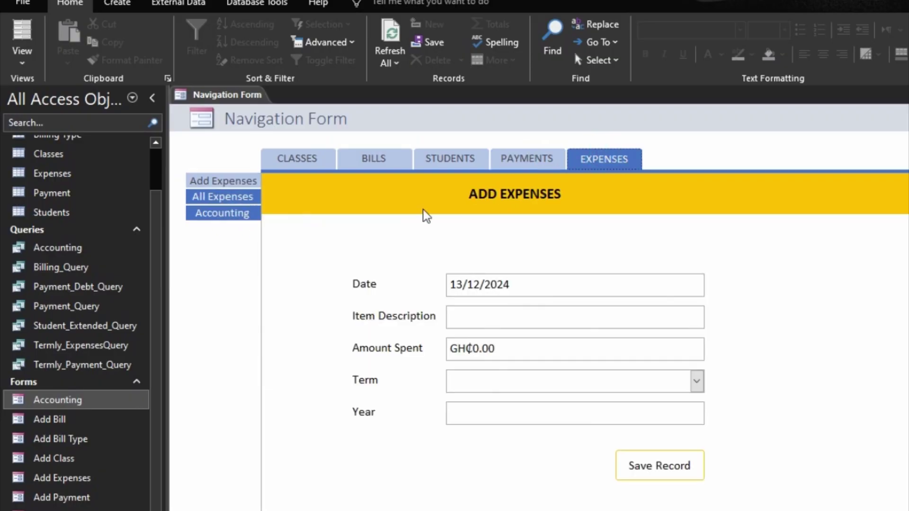
{"action": "left_click", "coordinate": [207, 198]}
{"action": "left_click", "coordinate": [217, 181]}
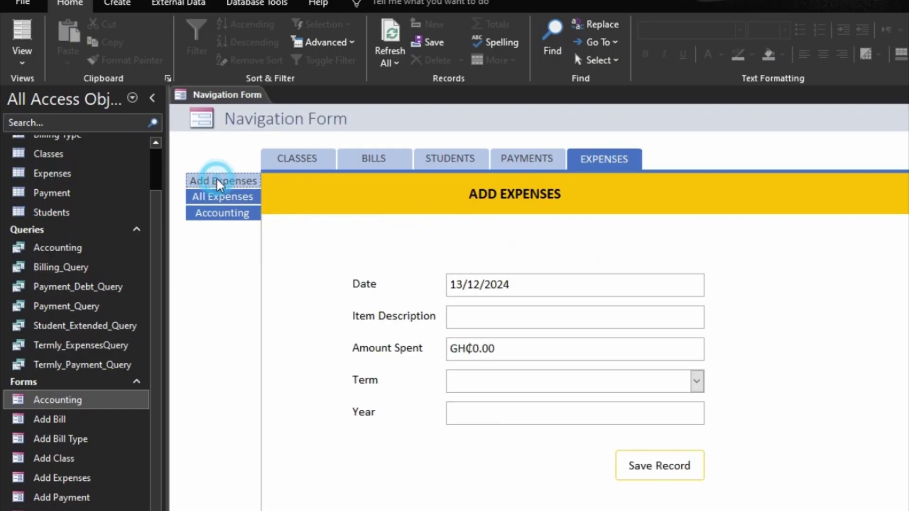
{"action": "left_click", "coordinate": [208, 196]}
{"action": "left_click", "coordinate": [226, 216]}
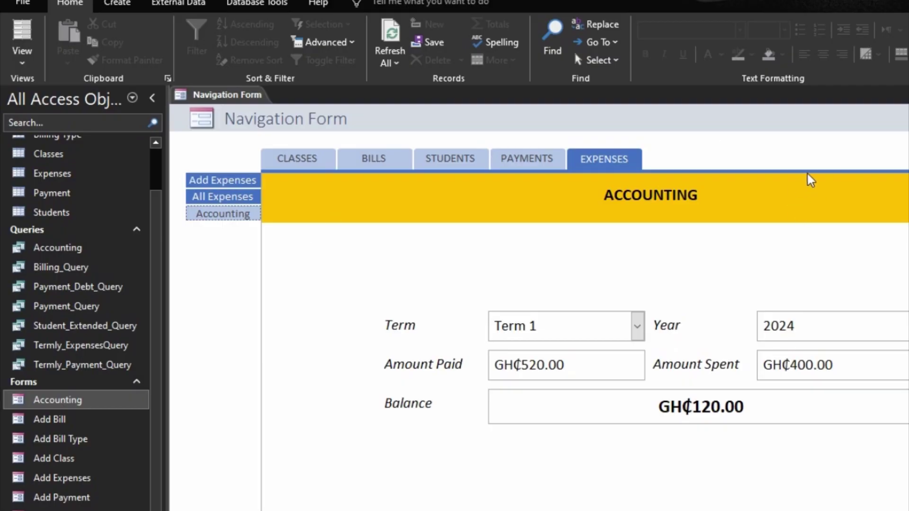
In Design view, replace the form header's logo image with My Profile Picture.jpg from the Pictures folder.
{"action": "left_click", "coordinate": [837, 145]}
{"action": "right_click", "coordinate": [837, 145]}
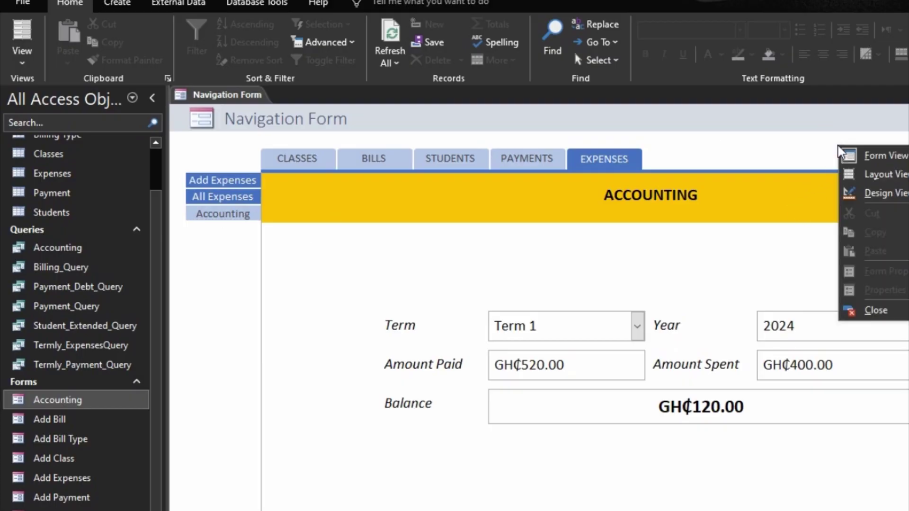
{"action": "left_click", "coordinate": [876, 193]}
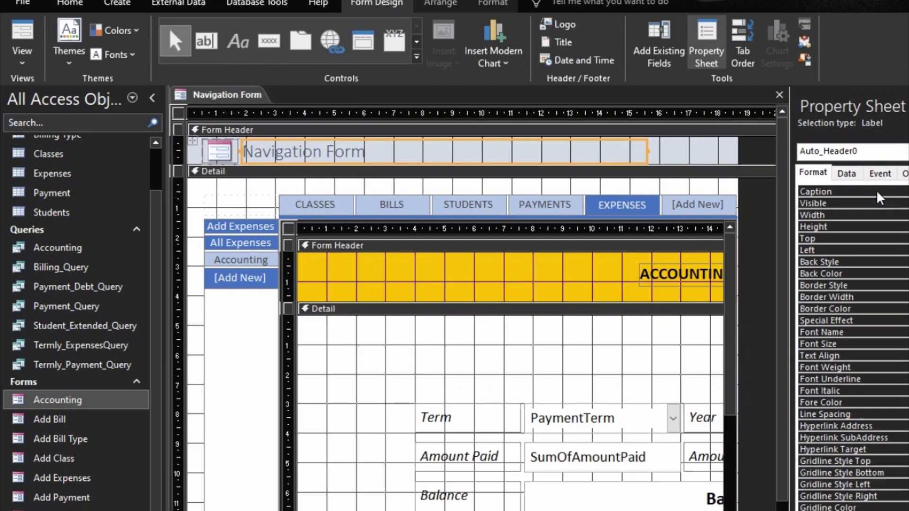
{"action": "left_click", "coordinate": [219, 153]}
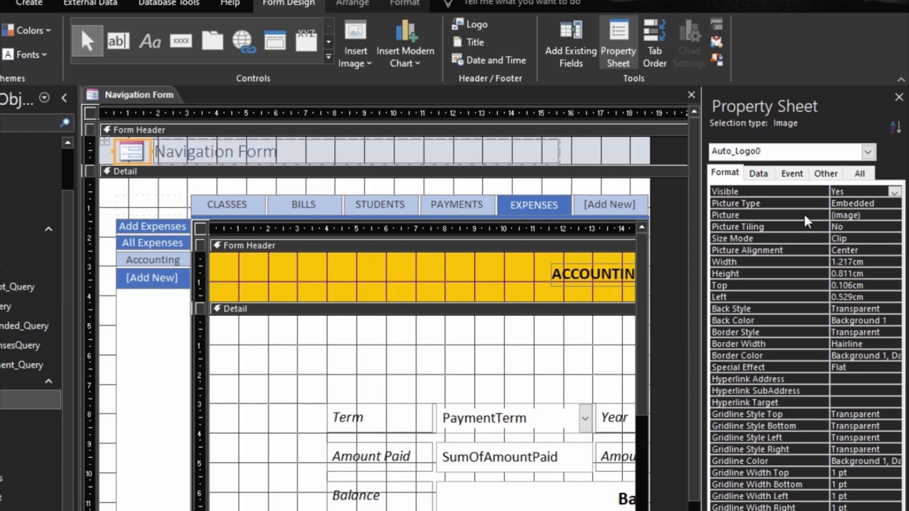
{"action": "left_click", "coordinate": [896, 219]}
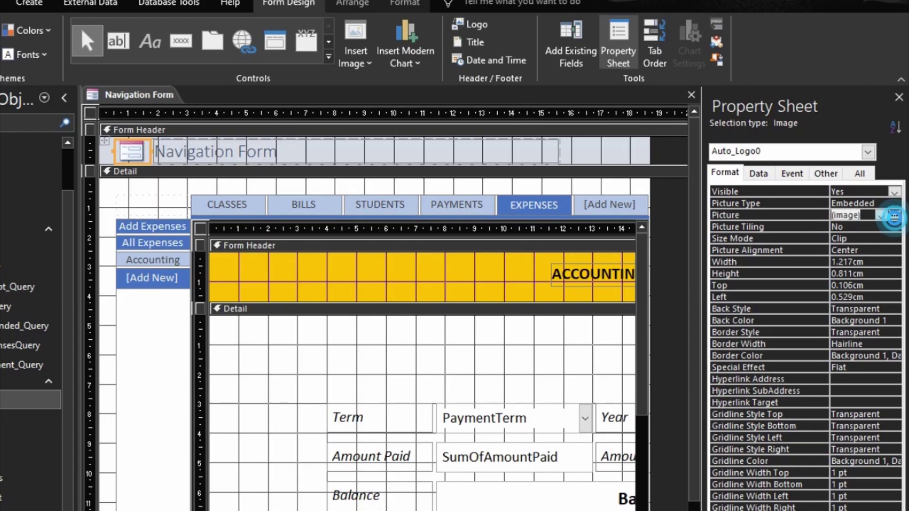
{"action": "left_click", "coordinate": [894, 215]}
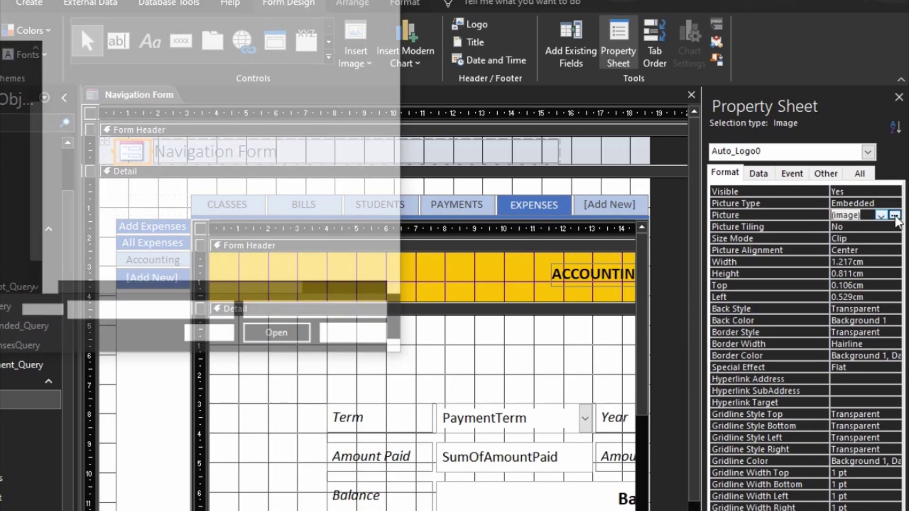
{"action": "scroll", "coordinate": [35, 157], "scroll_direction": "down", "scroll_amount": 1}
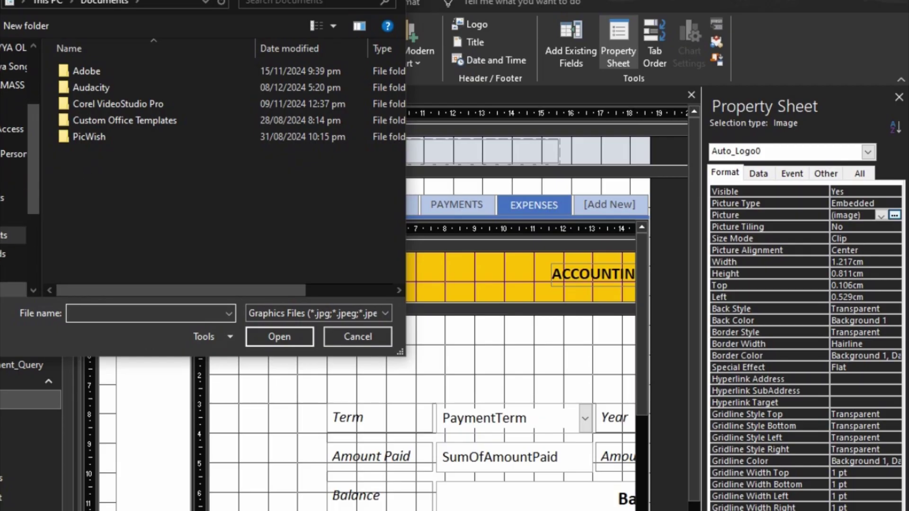
{"action": "left_click", "coordinate": [13, 290]}
{"action": "scroll", "coordinate": [268, 157], "scroll_direction": "down", "scroll_amount": 1}
{"action": "left_click", "coordinate": [194, 228]}
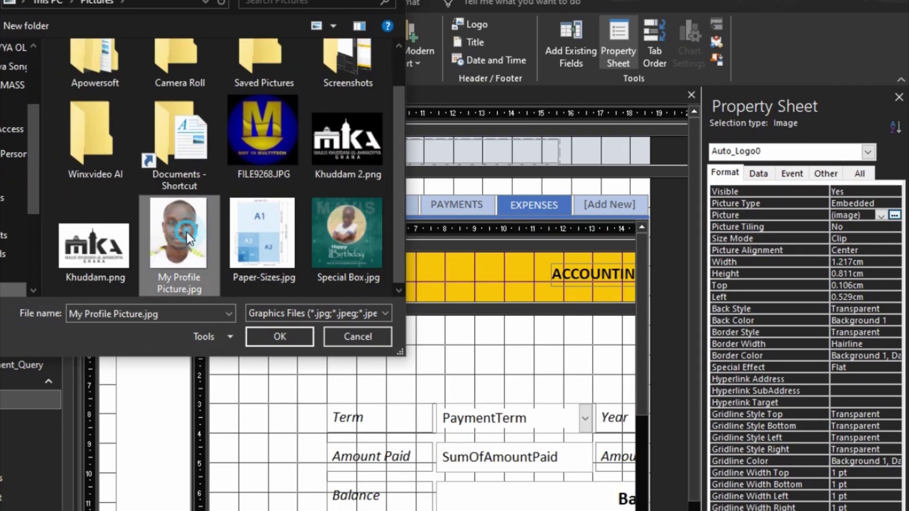
{"action": "left_click", "coordinate": [284, 337]}
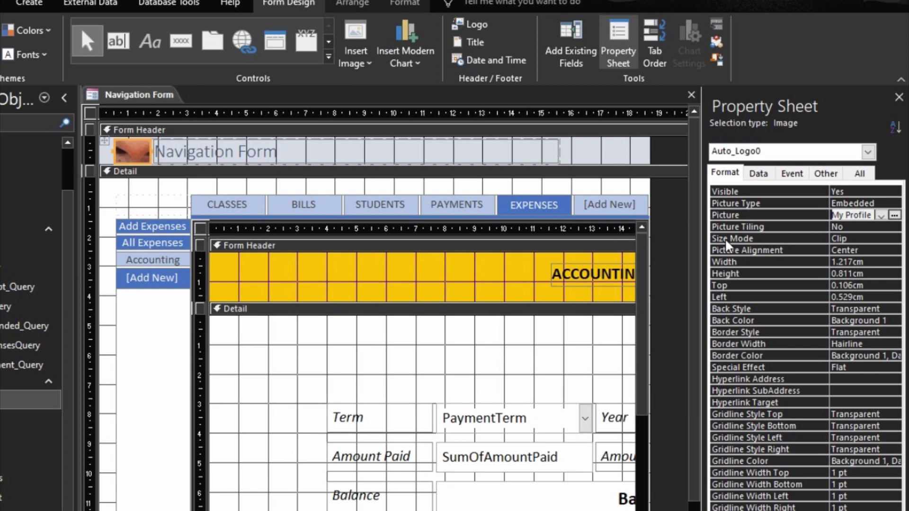
Set the header logo's size mode to Stretch so the whole picture fits its frame.
{"action": "left_click", "coordinate": [878, 239]}
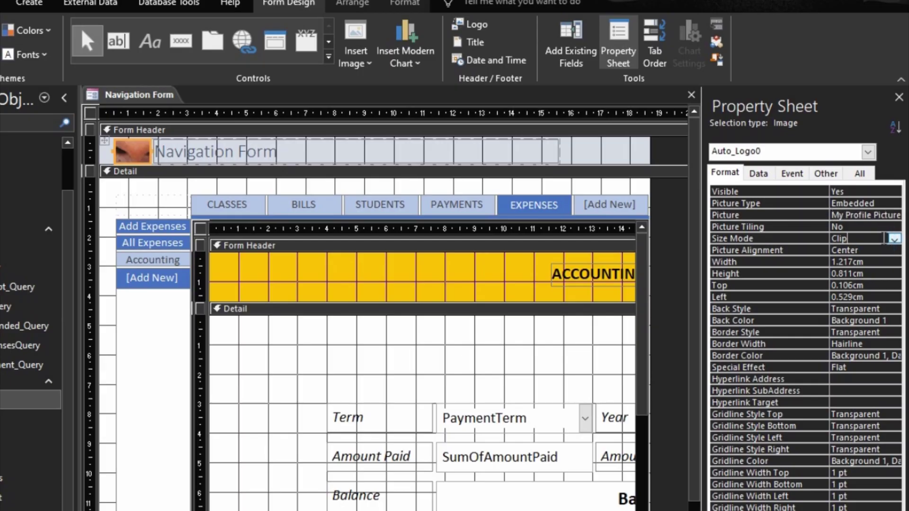
{"action": "left_click", "coordinate": [892, 239]}
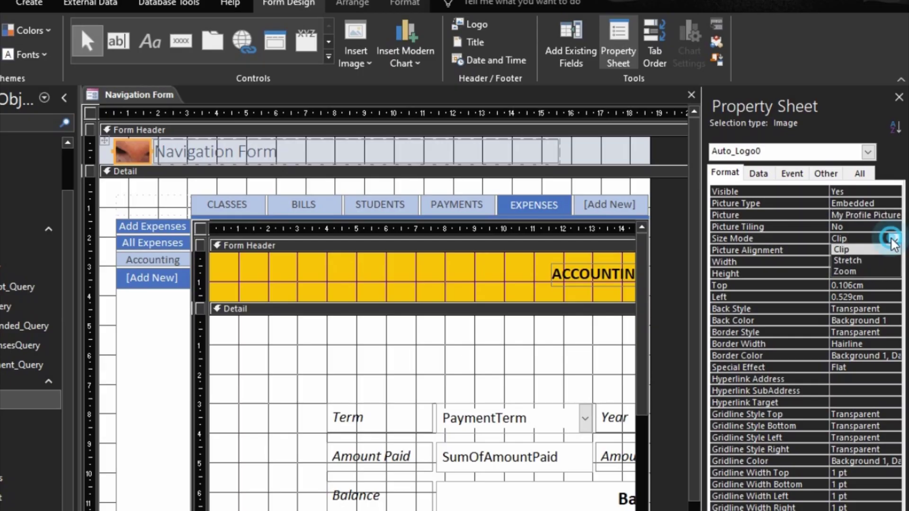
{"action": "left_click", "coordinate": [857, 264]}
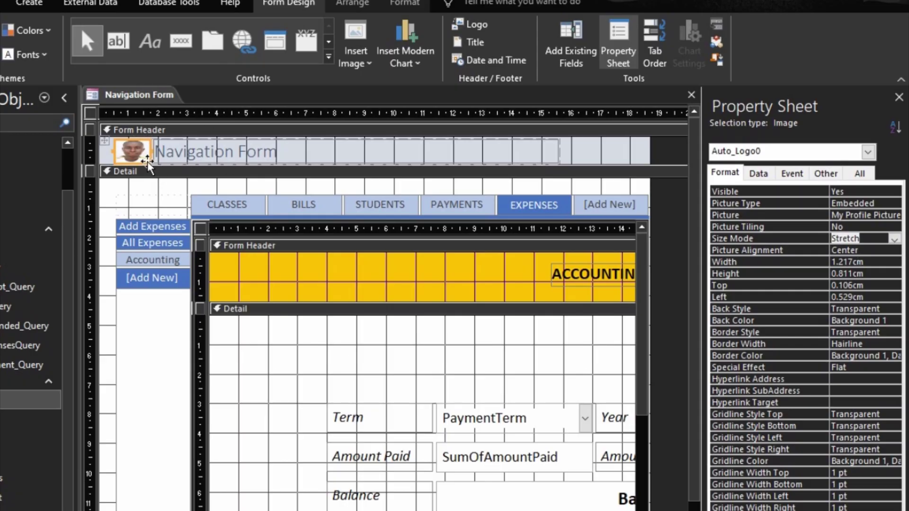
{"action": "left_click", "coordinate": [198, 153]}
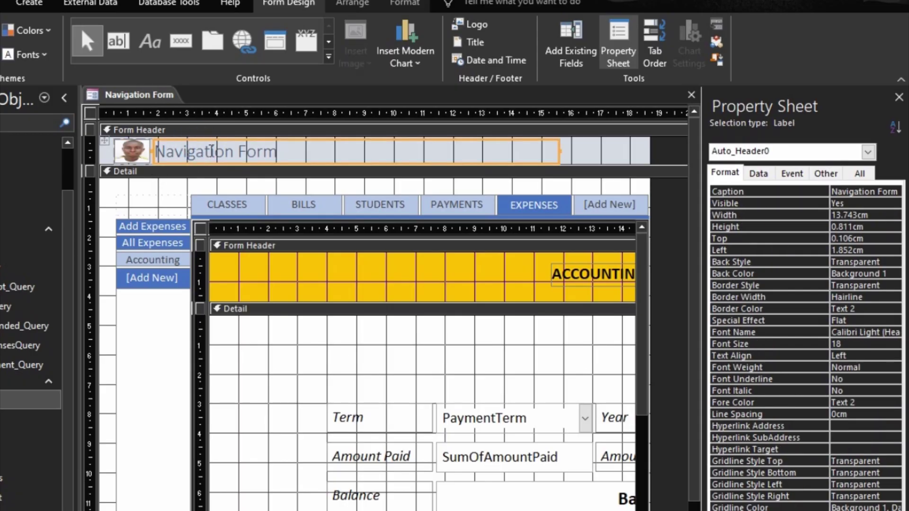
{"action": "left_click", "coordinate": [134, 156]}
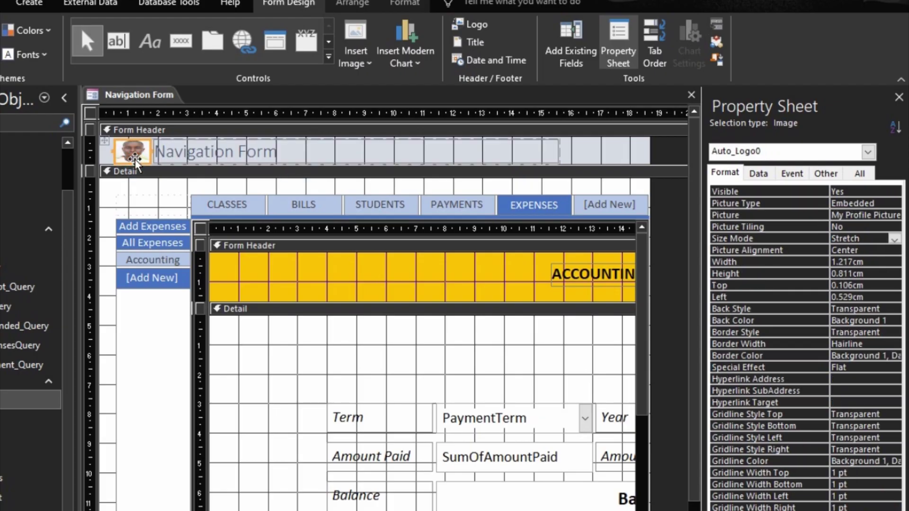
Replace the form header's title text with MY SCHOOL DATABASE SYSTEM.
{"action": "left_click", "coordinate": [304, 148]}
{"action": "left_click_drag", "start_coordinate": [277, 152], "coordinate": [323, 152]}
{"action": "left_click", "coordinate": [398, 147]}
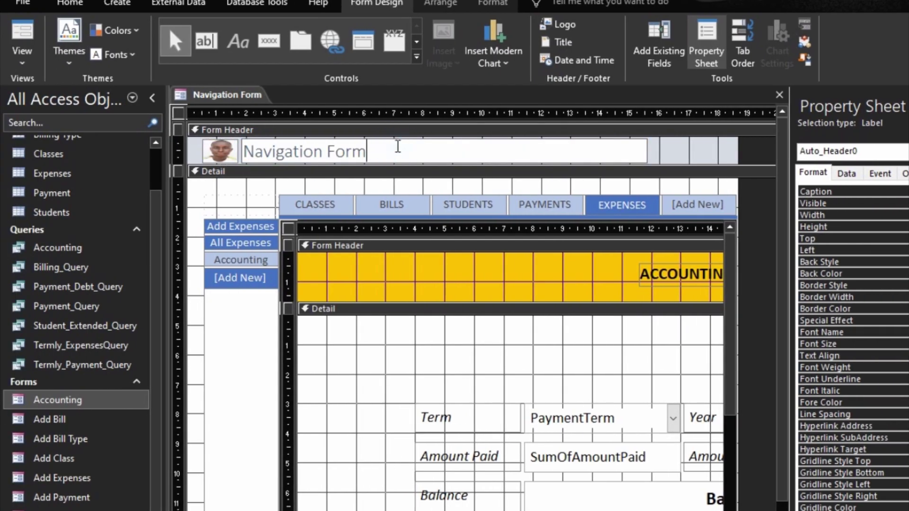
{"action": "key", "text": "BackSpace"}
{"action": "key", "text": "BackSpace"}
{"action": "key", "text": "BackSpace"}
{"action": "key", "text": "BackSpace"}
{"action": "key", "text": "BackSpace"}
{"action": "key", "text": "BackSpace"}
{"action": "key", "text": "BackSpace"}
{"action": "key", "text": "BackSpace"}
{"action": "key", "text": "BackSpace"}
{"action": "key", "text": "BackSpace"}
{"action": "key", "text": "BackSpace"}
{"action": "key", "text": "BackSpace"}
{"action": "key", "text": "BackSpace"}
{"action": "key", "text": "BackSpace"}
{"action": "key", "text": "BackSpace"}
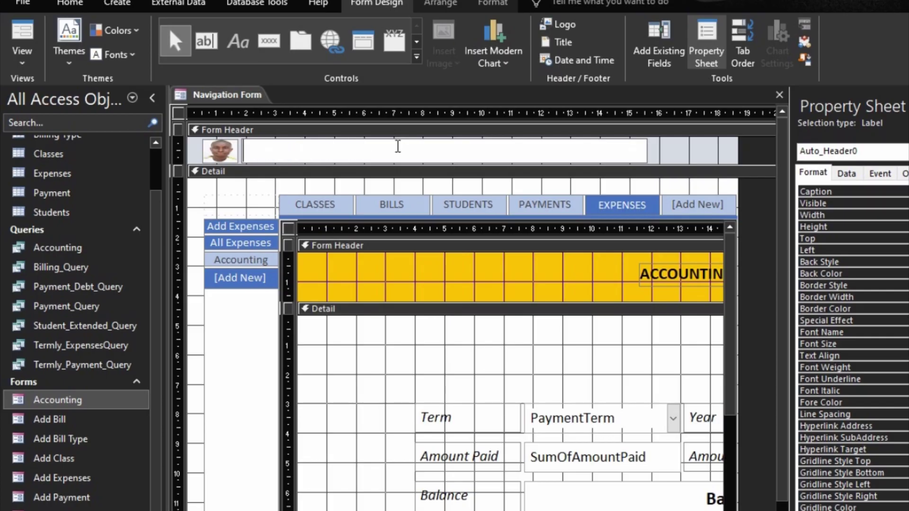
{"action": "type", "text": "MY SH"}
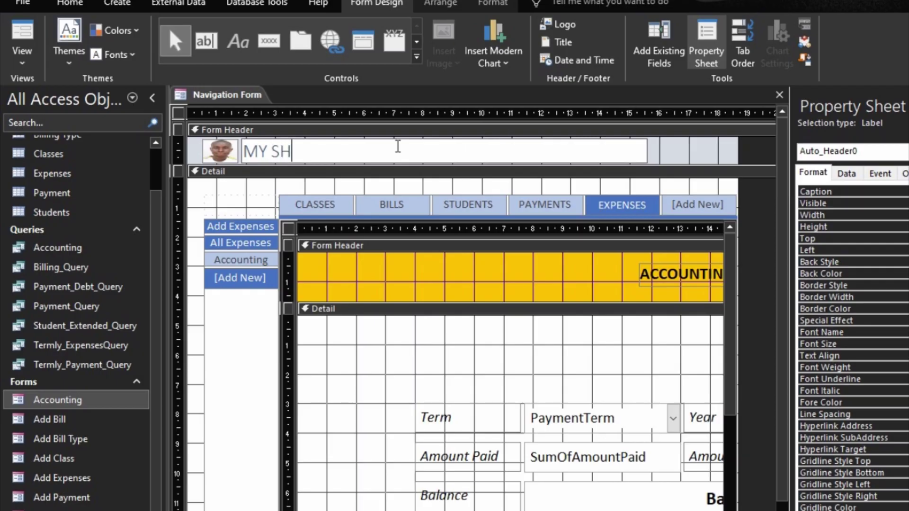
{"action": "key", "text": "BackSpace"}
{"action": "type", "text": "CHOOL "}
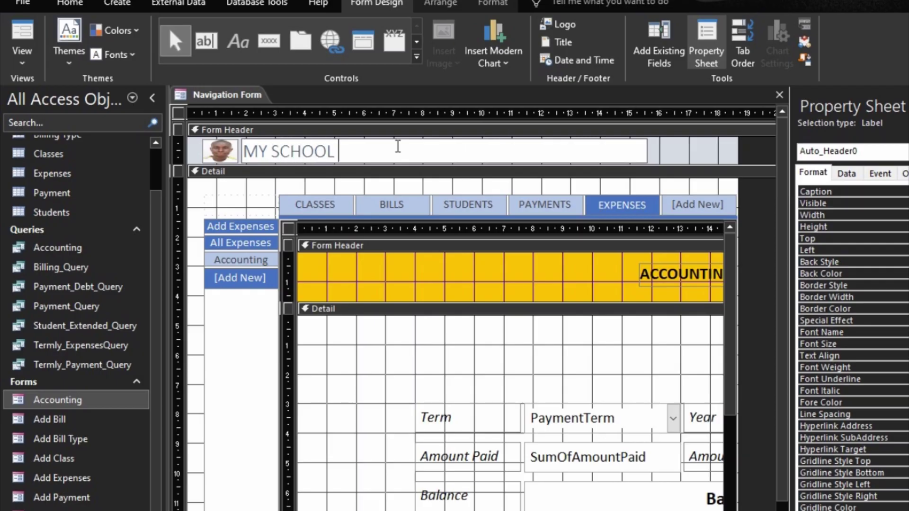
{"action": "type", "text": "DATAB"}
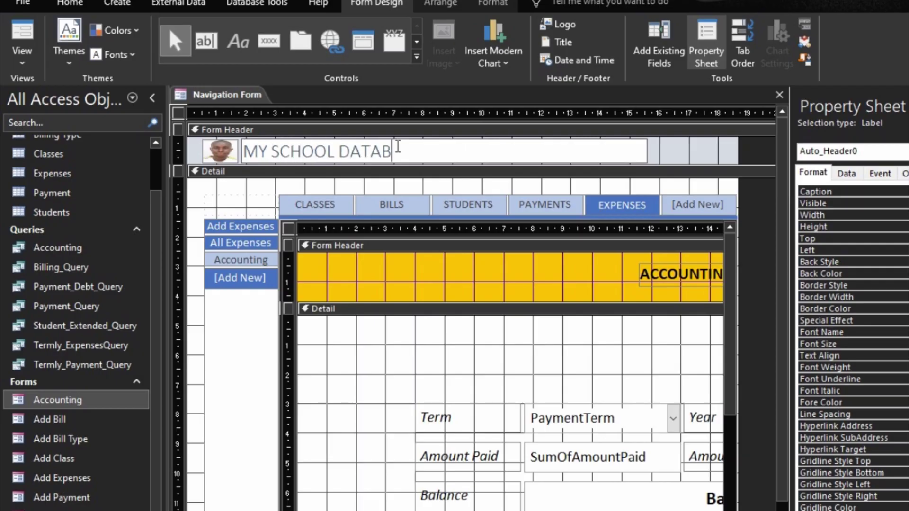
{"action": "type", "text": "ASE SY"}
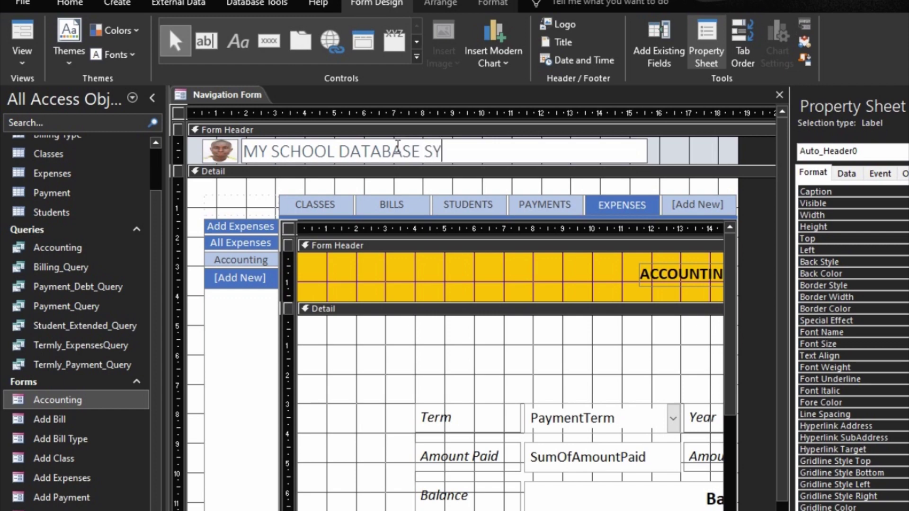
{"action": "type", "text": "STEM"}
{"action": "key", "text": "BackSpace"}
{"action": "key", "text": "BackSpace"}
{"action": "type", "text": "TEM"}
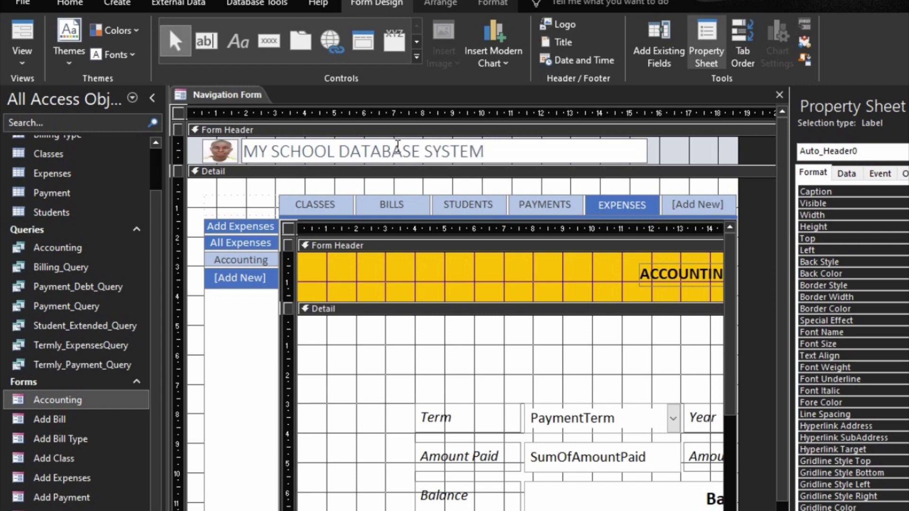
{"action": "left_click", "coordinate": [667, 150]}
Set the font of the header title to Calibri (Detail).
{"action": "left_click", "coordinate": [478, 153]}
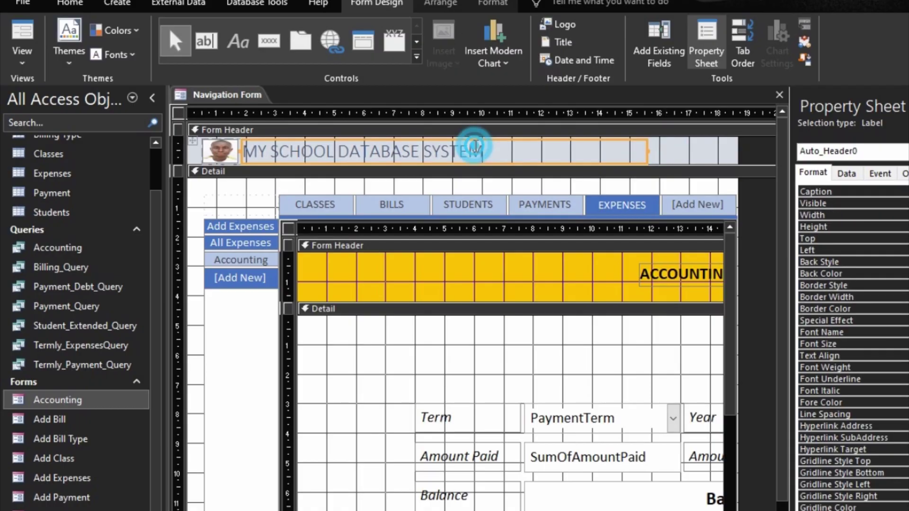
{"action": "left_click", "coordinate": [491, 2]}
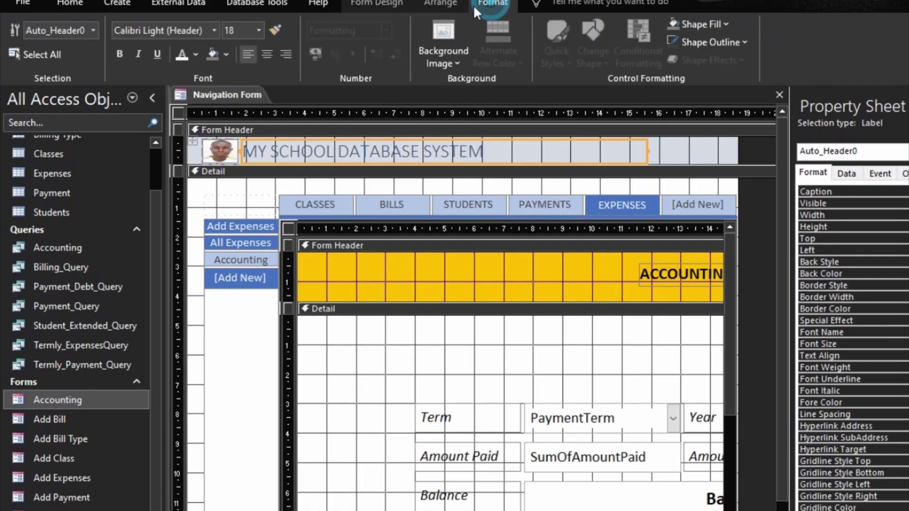
{"action": "left_click", "coordinate": [212, 32]}
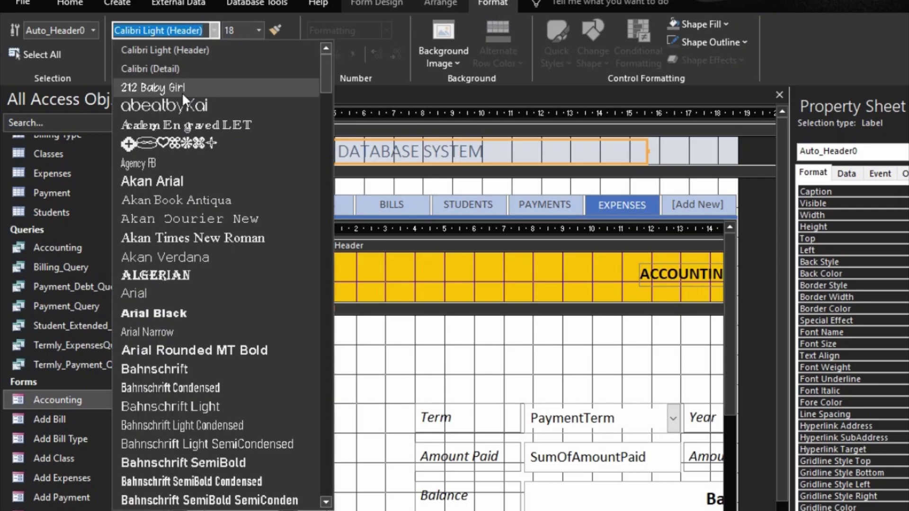
{"action": "left_click", "coordinate": [172, 69]}
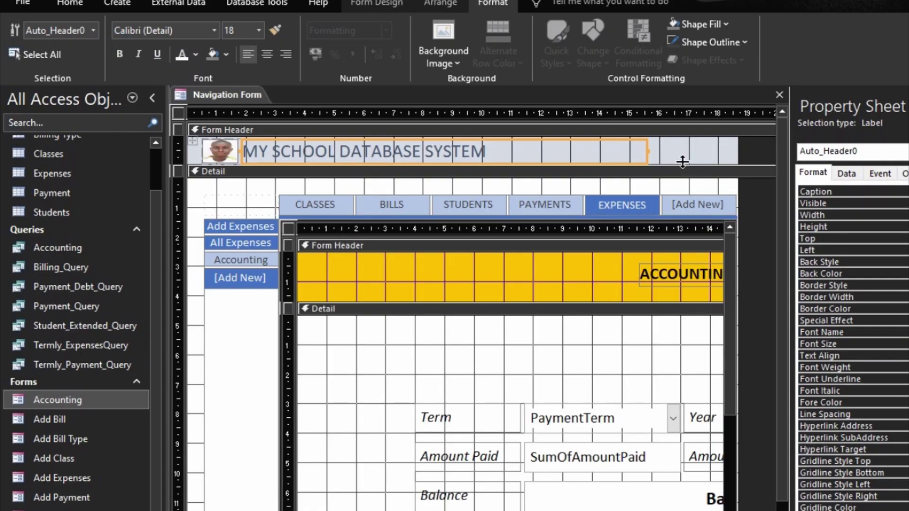
Make the form header section taller and move the logo and title together slightly down and to the right.
{"action": "left_click_drag", "start_coordinate": [682, 161], "coordinate": [662, 170]}
{"action": "left_click", "coordinate": [675, 189]}
{"action": "left_click", "coordinate": [329, 142]}
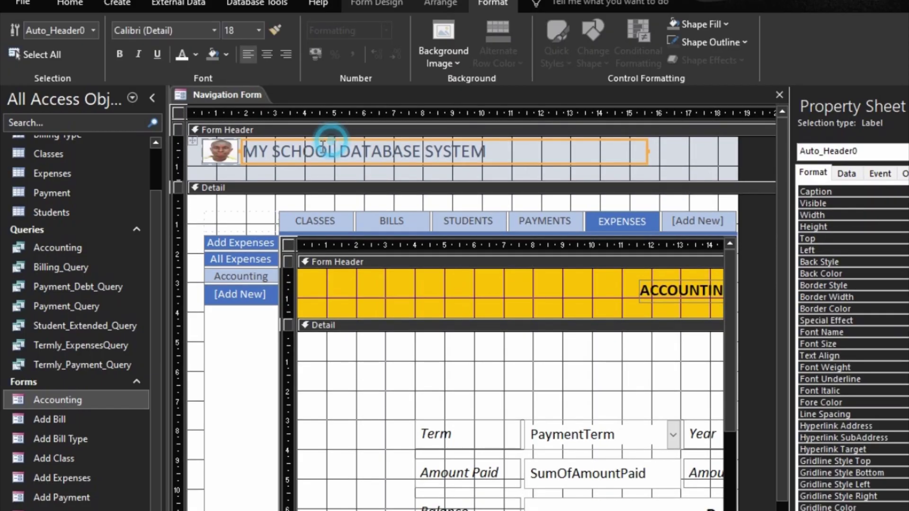
{"action": "left_click", "coordinate": [192, 142]}
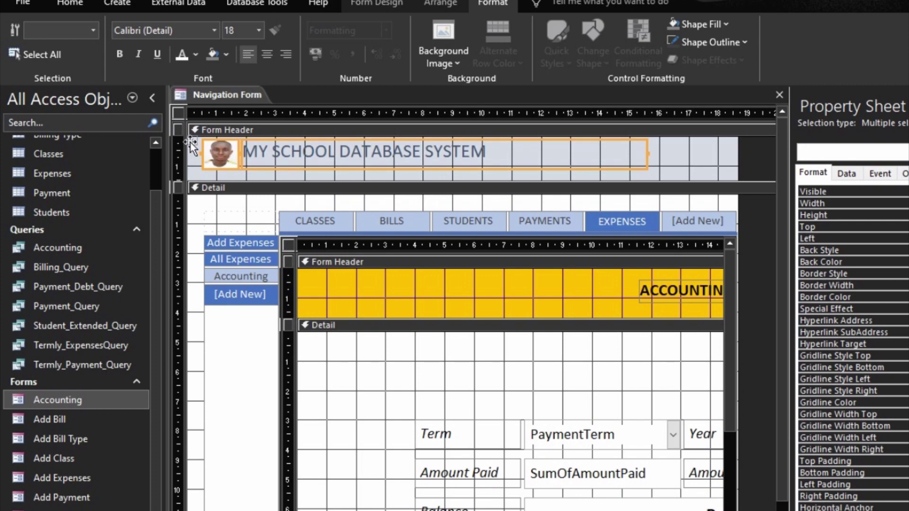
{"action": "left_click_drag", "start_coordinate": [190, 141], "coordinate": [200, 158]}
{"action": "left_click", "coordinate": [198, 155]}
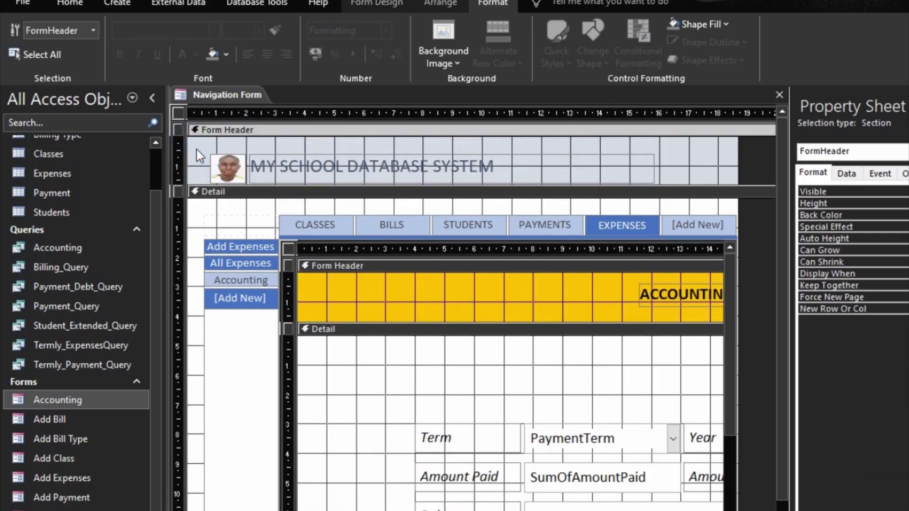
Move the header logo and title together slightly up and to the right, and reduce the form header's height slightly.
{"action": "left_click", "coordinate": [226, 168]}
{"action": "left_click", "coordinate": [205, 140]}
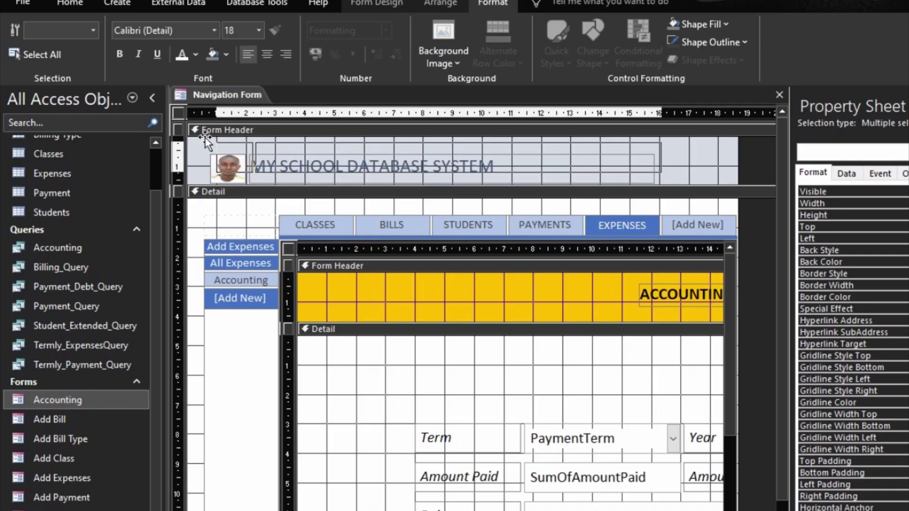
{"action": "left_click_drag", "start_coordinate": [205, 138], "coordinate": [205, 137]}
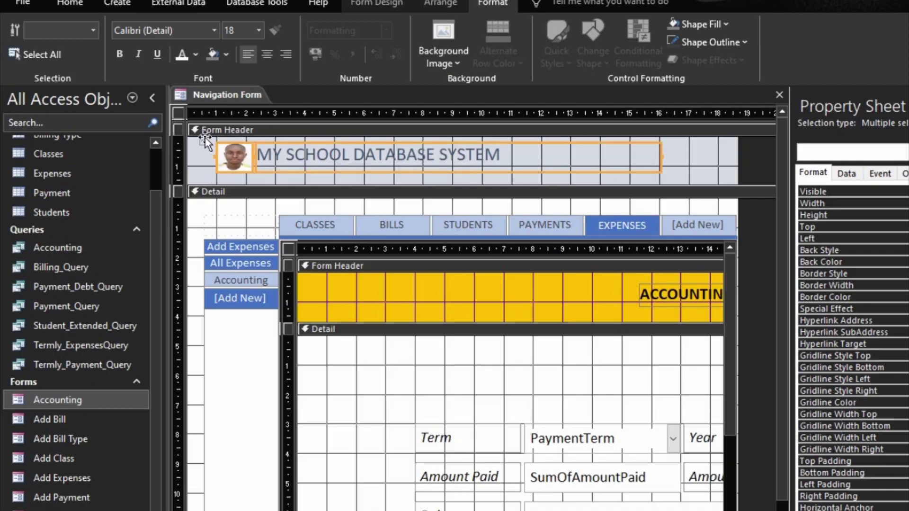
{"action": "left_click", "coordinate": [426, 193]}
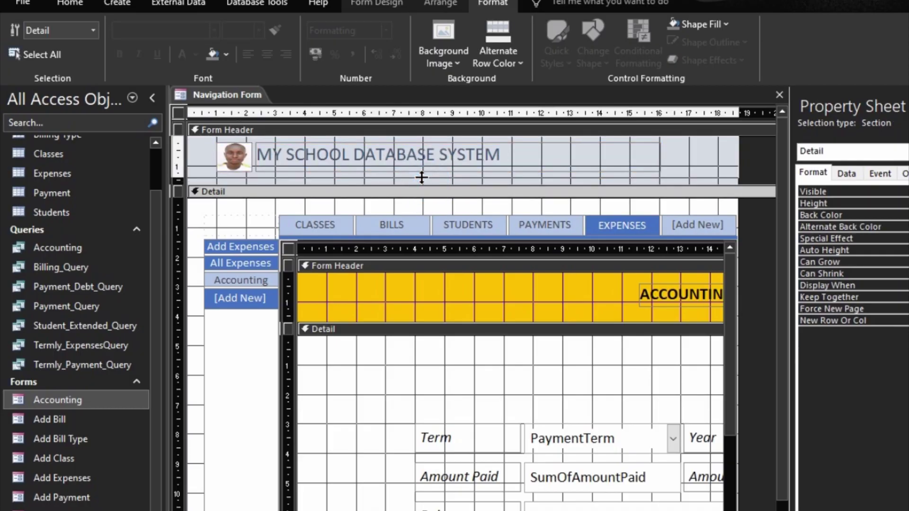
{"action": "left_click_drag", "start_coordinate": [422, 177], "coordinate": [422, 174]}
Set the control margins of the header title to Medium.
{"action": "left_click", "coordinate": [408, 146]}
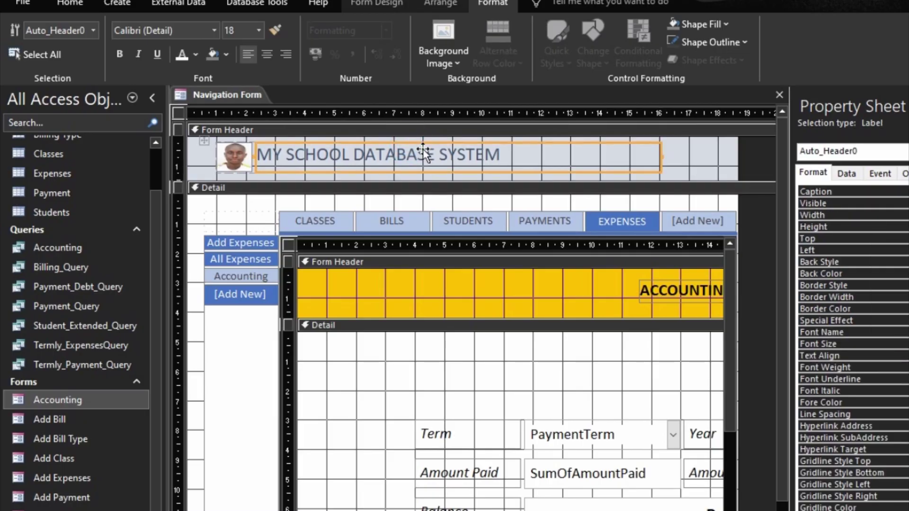
{"action": "left_click", "coordinate": [440, 7]}
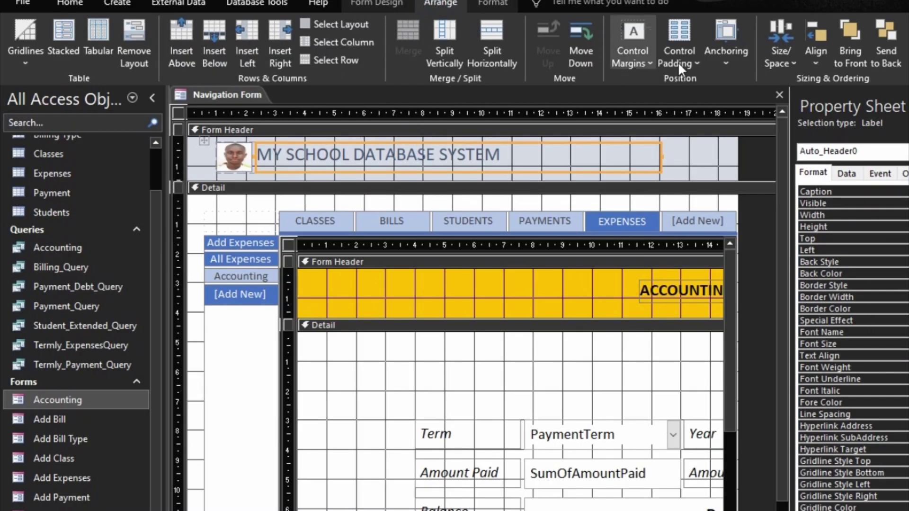
{"action": "left_click", "coordinate": [652, 62]}
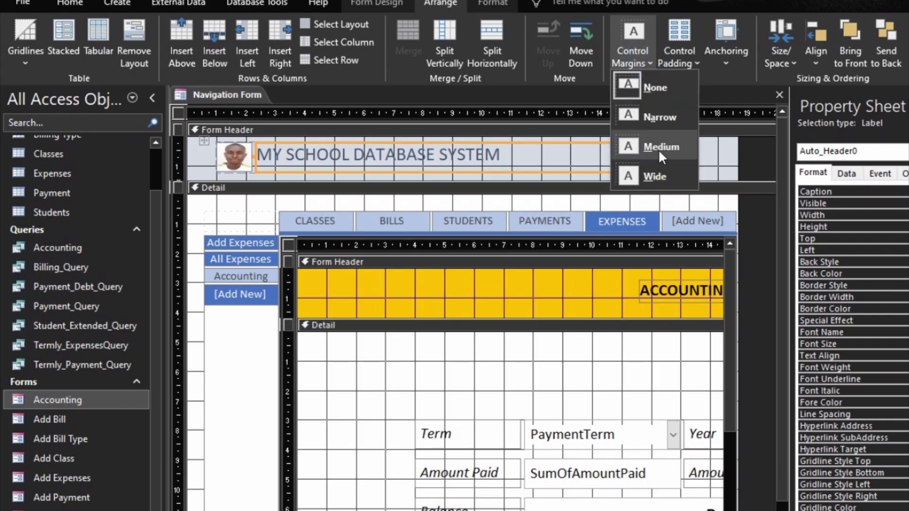
{"action": "left_click", "coordinate": [661, 148]}
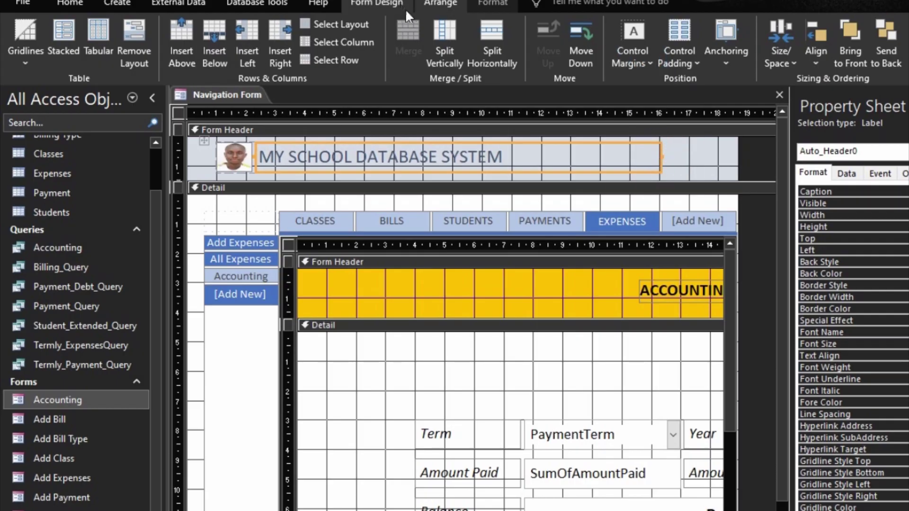
Make the header title bold and set its font color to Automatic.
{"action": "left_click", "coordinate": [492, 4]}
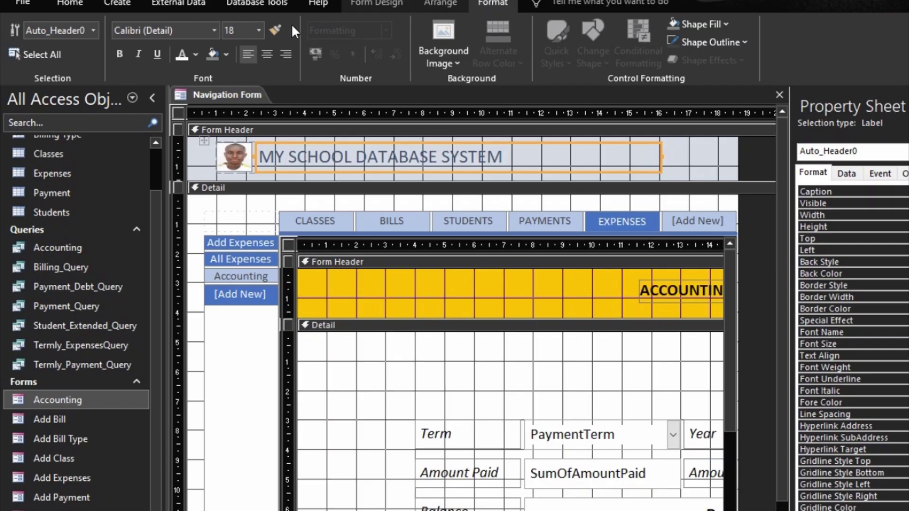
{"action": "left_click", "coordinate": [120, 55]}
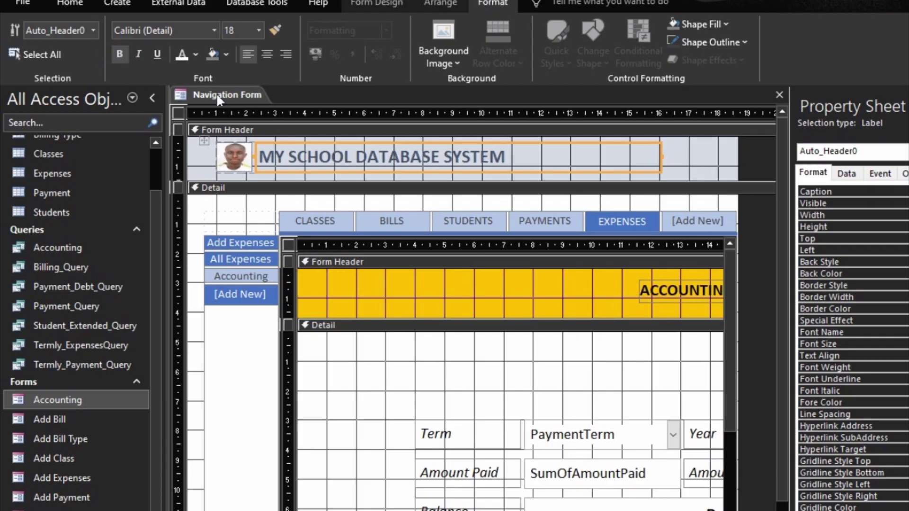
{"action": "left_click", "coordinate": [184, 52]}
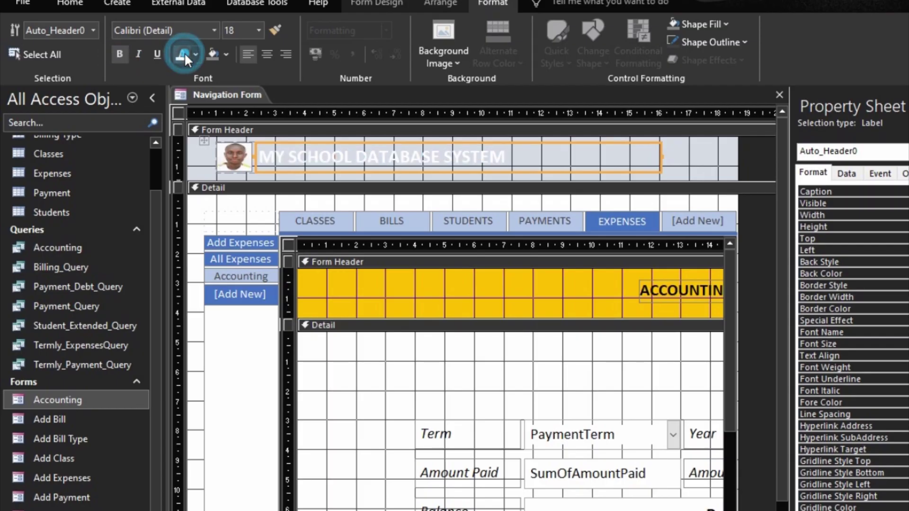
{"action": "left_click", "coordinate": [196, 55]}
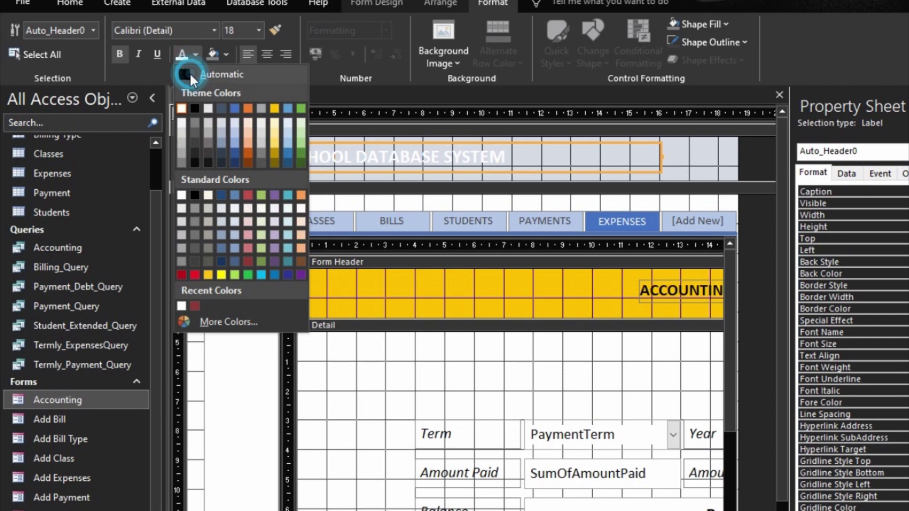
{"action": "left_click", "coordinate": [189, 73]}
Set the form header section's background color to Automatic.
{"action": "left_click", "coordinate": [684, 146]}
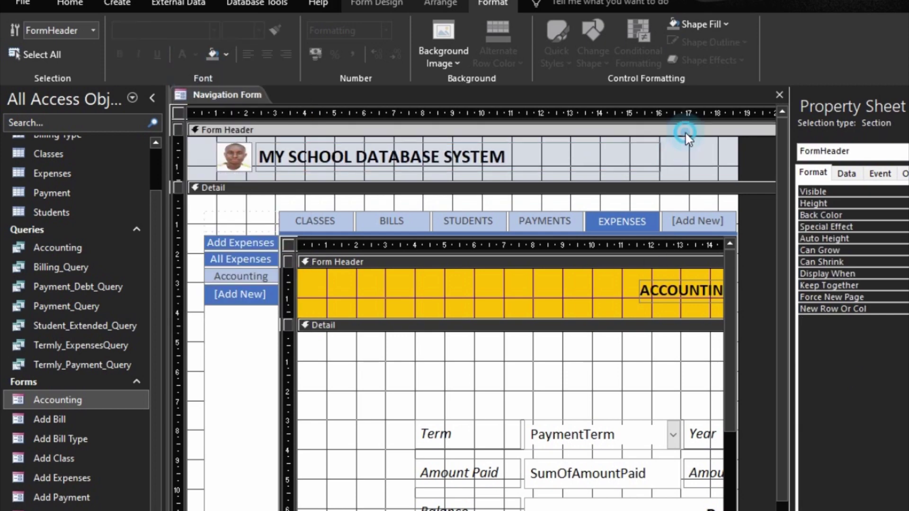
{"action": "left_click", "coordinate": [227, 54]}
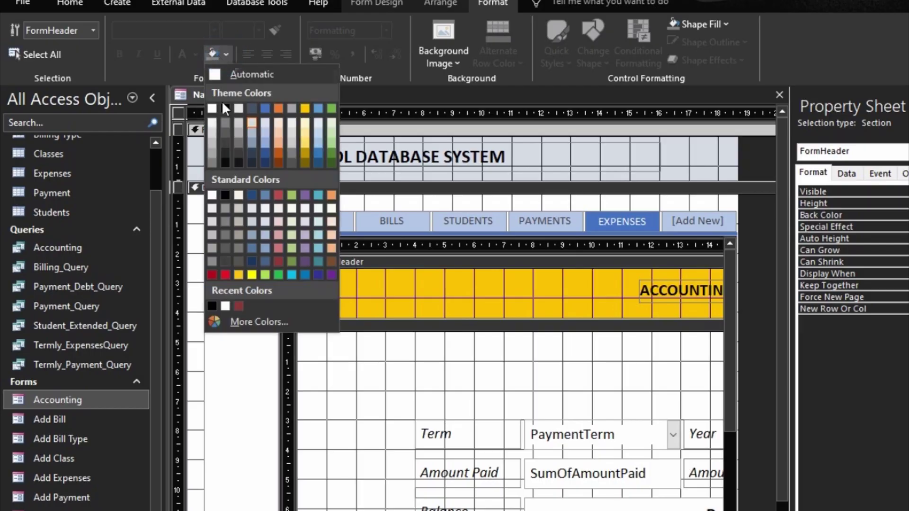
{"action": "left_click", "coordinate": [221, 68]}
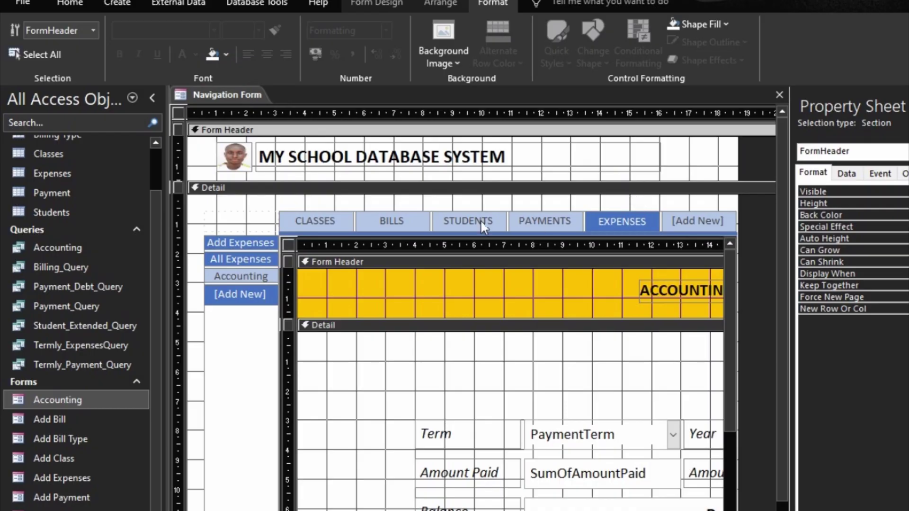
Move the entire navigation tab layout to the upper-left corner of the Detail section, leaving a narrow gap at its left edge.
{"action": "left_click", "coordinate": [227, 219]}
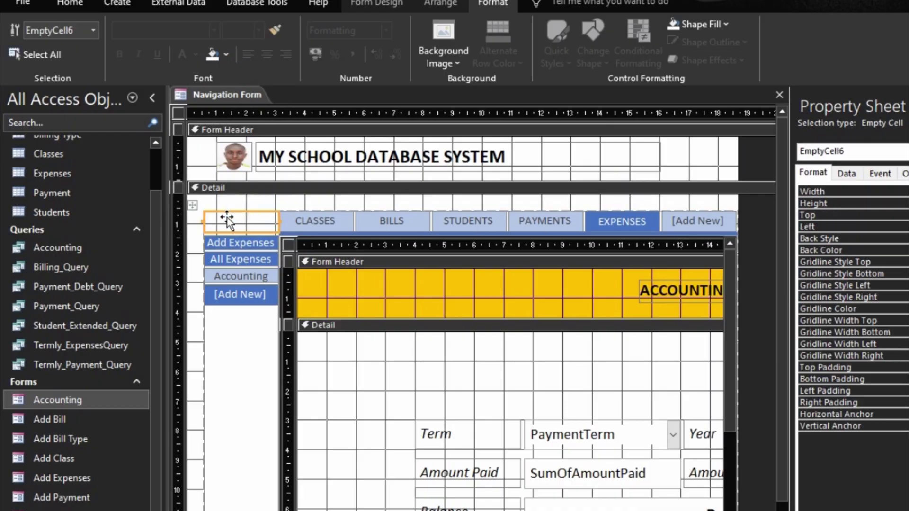
{"action": "left_click", "coordinate": [192, 206]}
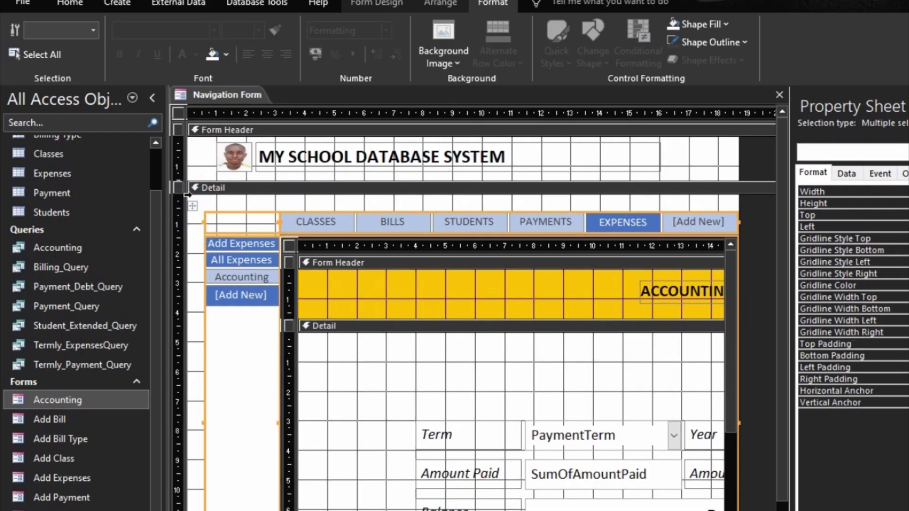
{"action": "left_click", "coordinate": [185, 189]}
{"action": "left_click", "coordinate": [193, 204]}
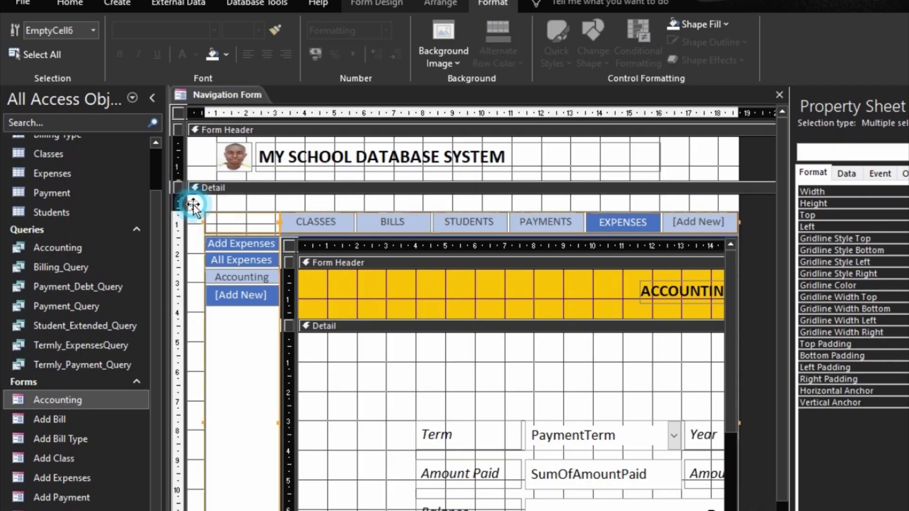
{"action": "left_click_drag", "start_coordinate": [193, 205], "coordinate": [175, 187]}
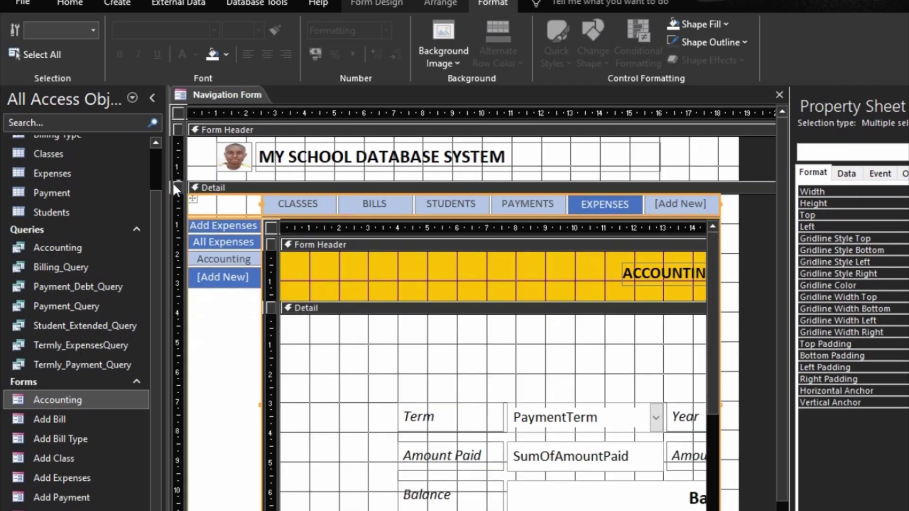
{"action": "left_click", "coordinate": [198, 201]}
{"action": "left_click", "coordinate": [198, 201]}
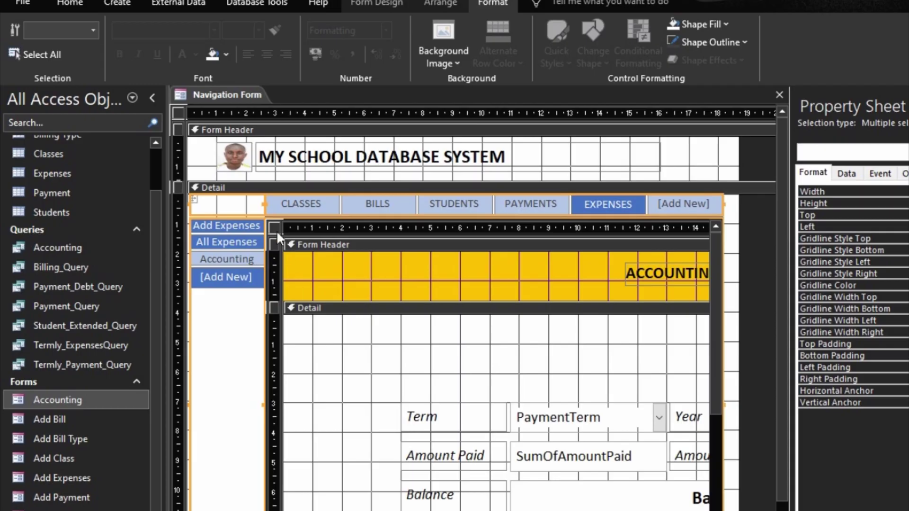
Select the CLASSES, BILLS, STUDENTS, PAYMENTS and EXPENSES horizontal tabs together.
{"action": "left_click", "coordinate": [334, 205]}
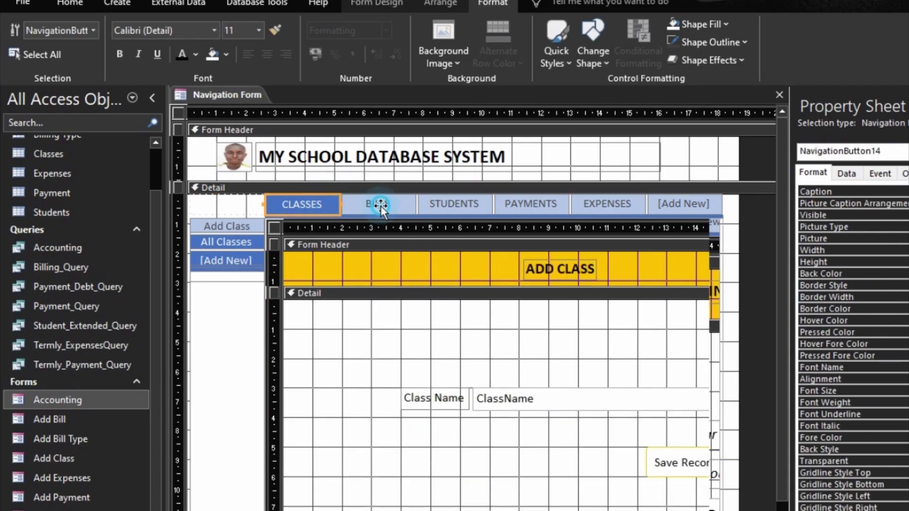
{"action": "left_click", "coordinate": [381, 205]}
{"action": "left_click", "coordinate": [458, 206]}
{"action": "left_click", "coordinate": [533, 210]}
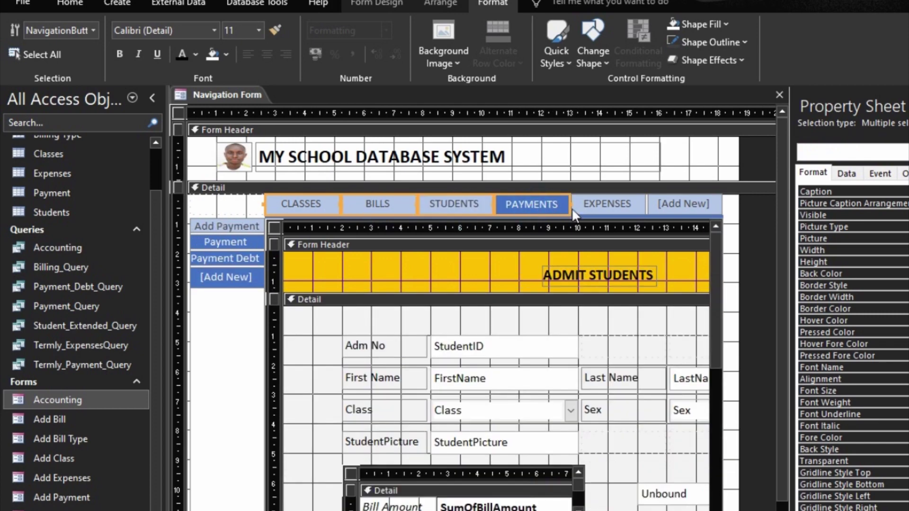
{"action": "left_click", "coordinate": [588, 205]}
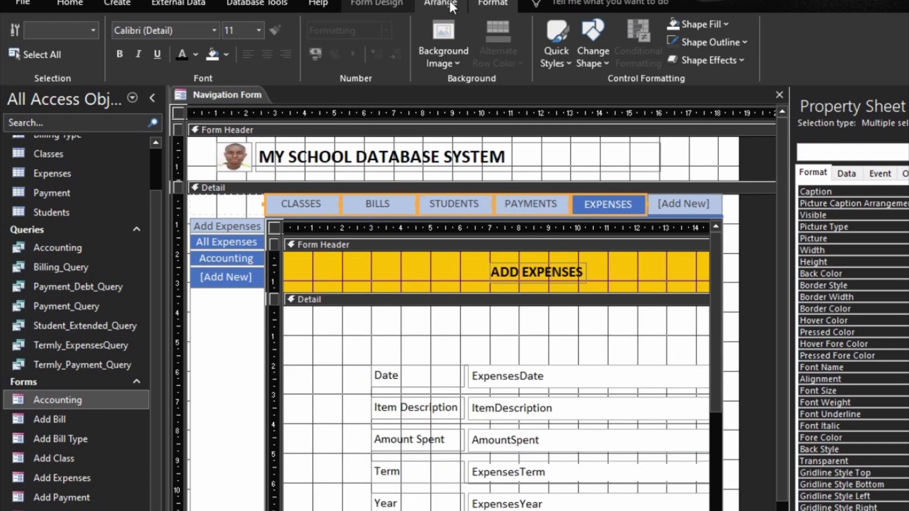
Try sizing the selected horizontal tabs To Fit and undo the resize.
{"action": "right_click", "coordinate": [445, 204]}
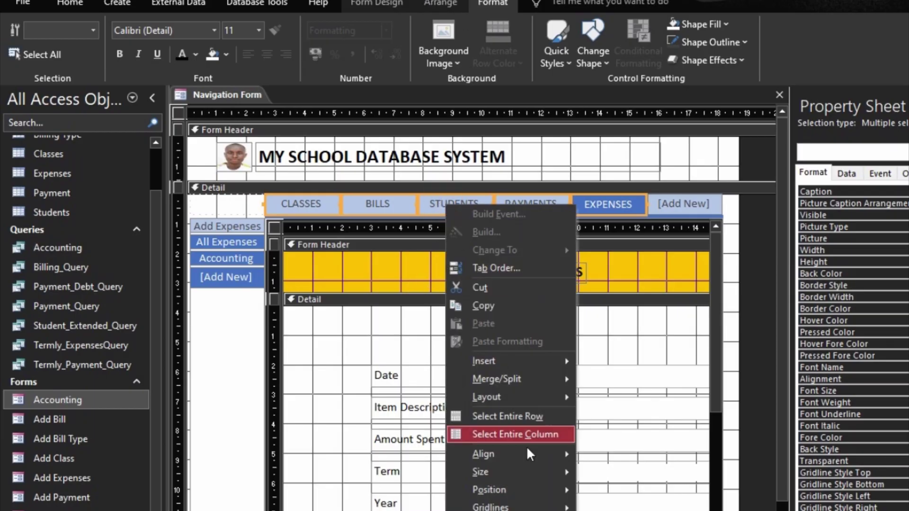
{"action": "mouse_move", "coordinate": [520, 471]}
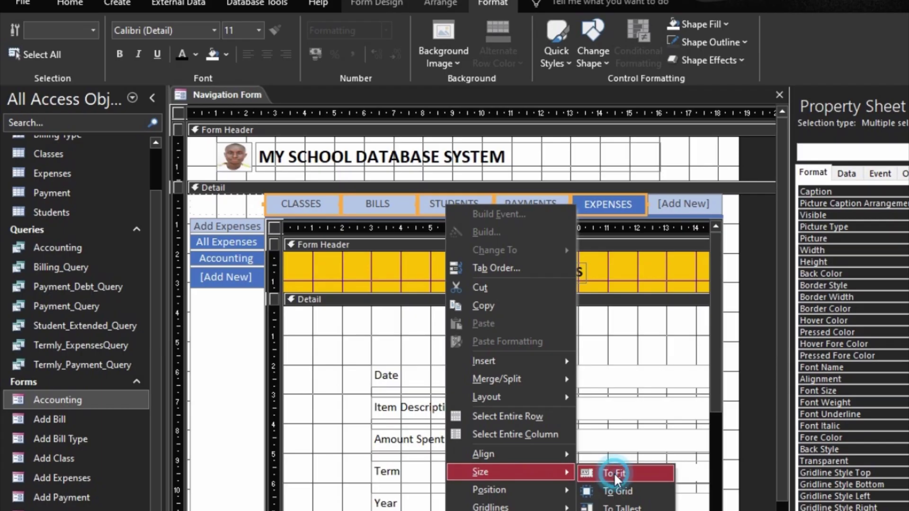
{"action": "left_click", "coordinate": [613, 473]}
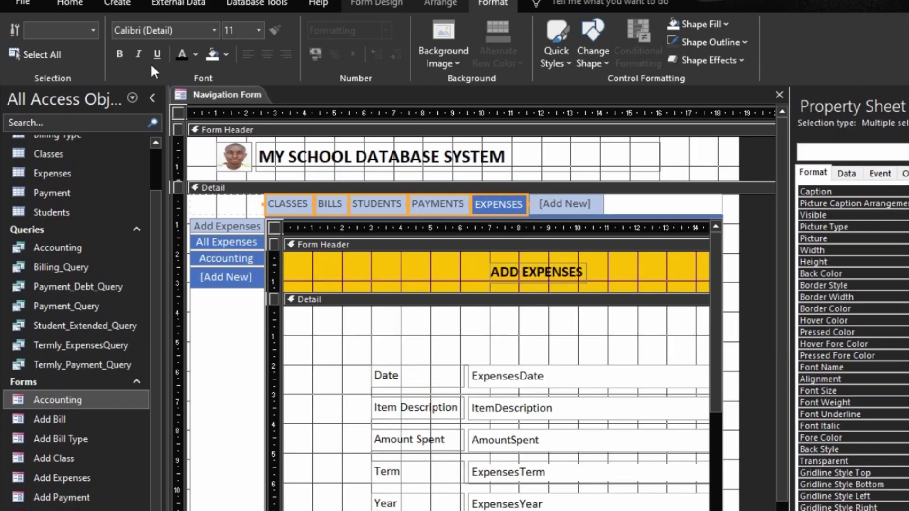
{"action": "key", "text": "ctrl+z"}
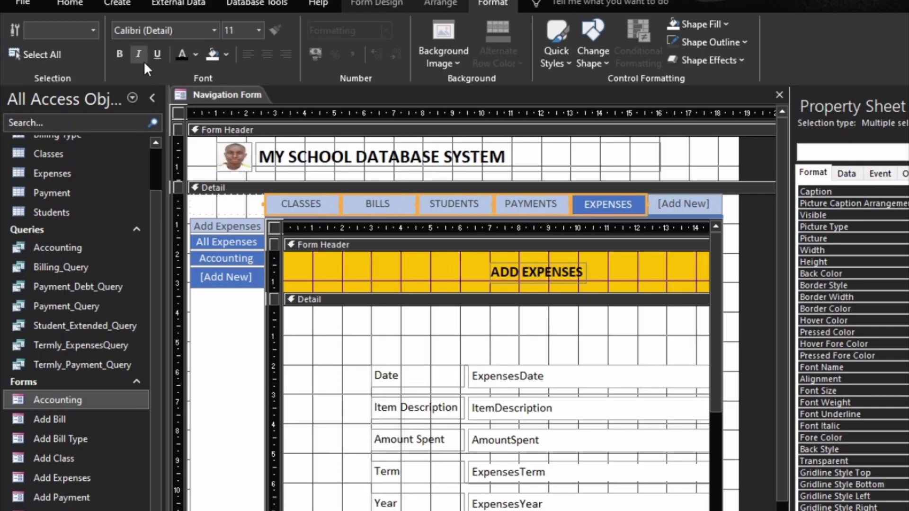
Reduce the height of the selected horizontal tabs slightly.
{"action": "left_click_drag", "start_coordinate": [441, 209], "coordinate": [432, 202]}
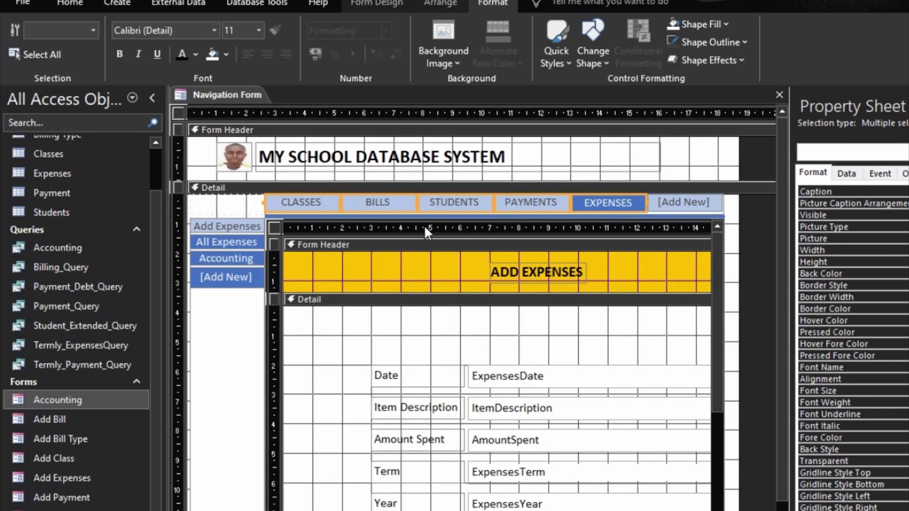
{"action": "key", "text": "ctrl+Up"}
{"action": "key", "text": "ctrl+Up"}
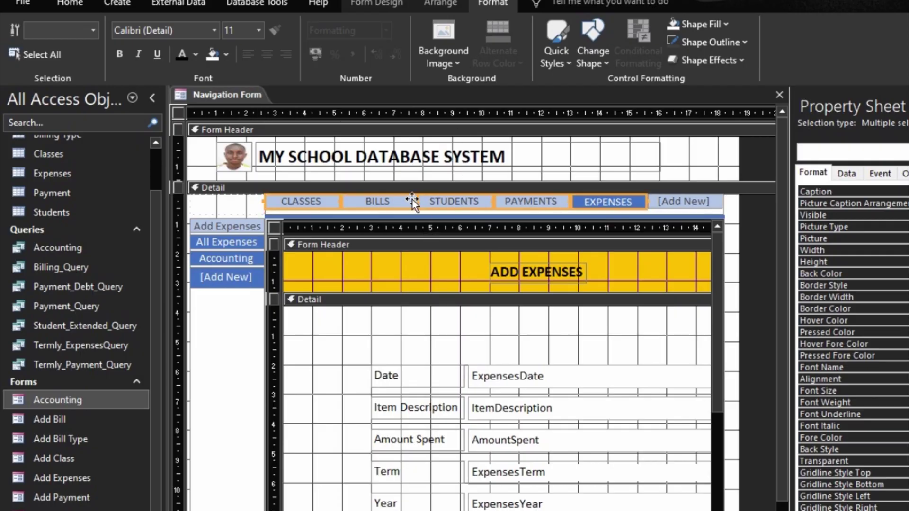
Under CLASSES, make the Add Class and All Classes vertical tabs slightly taller and give them a white background with black text.
{"action": "left_click", "coordinate": [237, 226]}
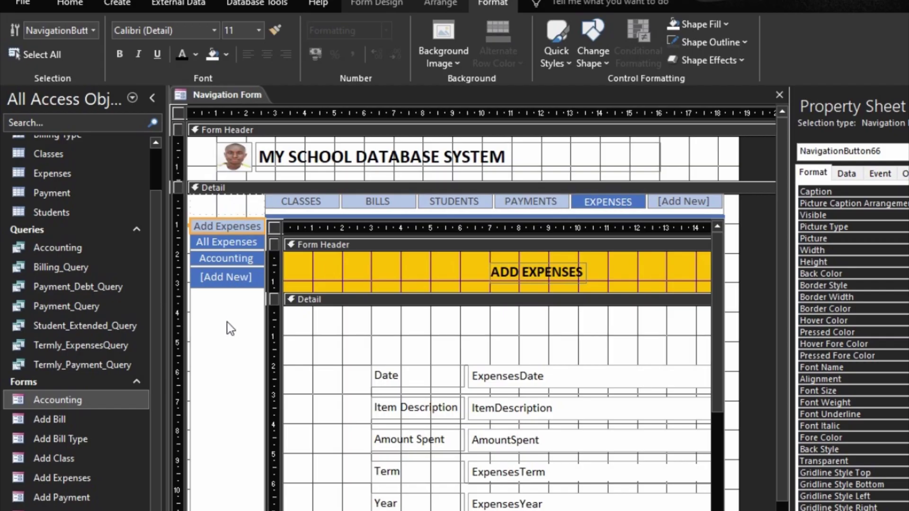
{"action": "left_click", "coordinate": [364, 201]}
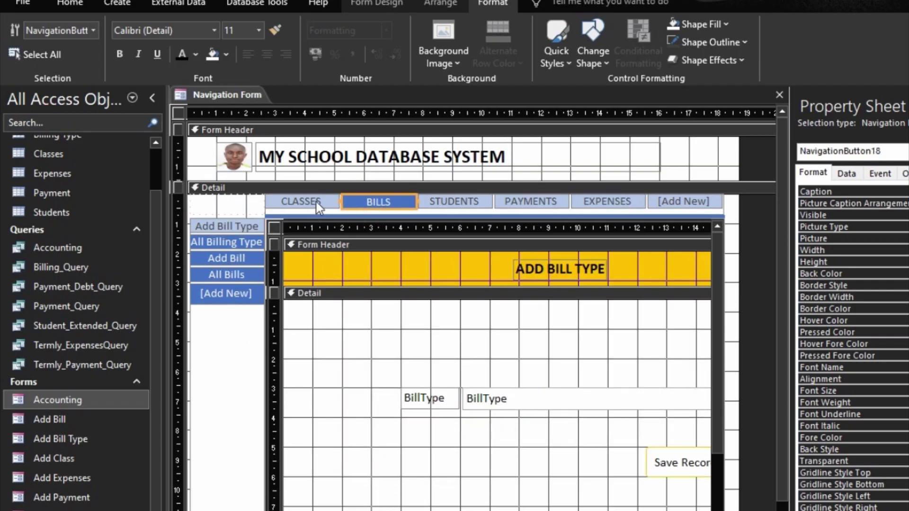
{"action": "left_click", "coordinate": [317, 202]}
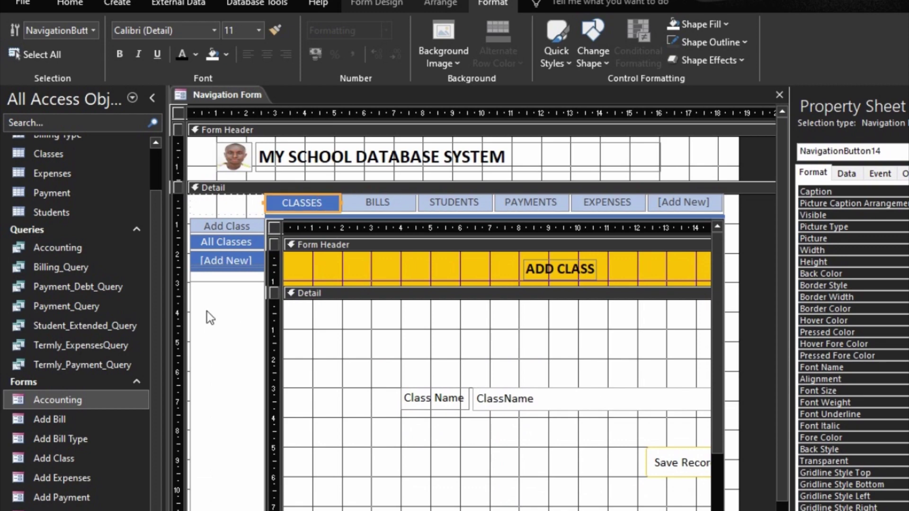
{"action": "left_click", "coordinate": [209, 268]}
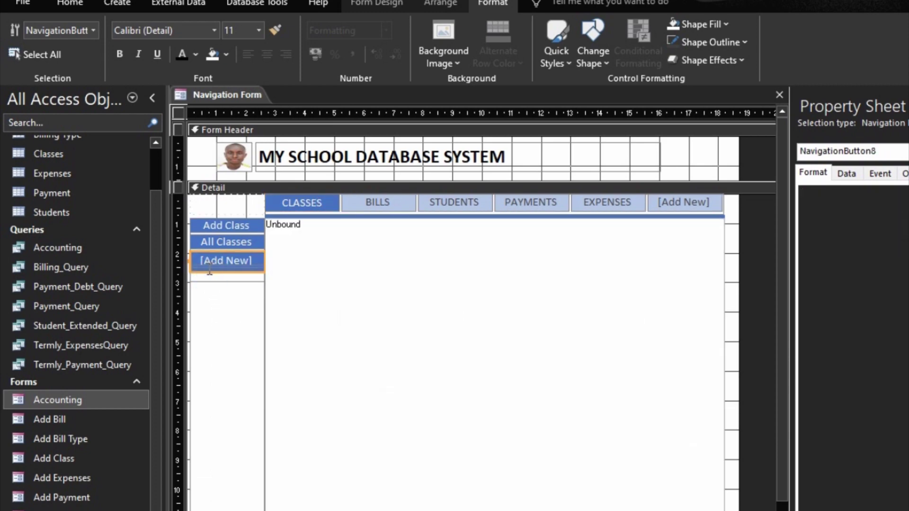
{"action": "left_click", "coordinate": [221, 242]}
{"action": "left_click", "coordinate": [223, 225], "text": "shift"}
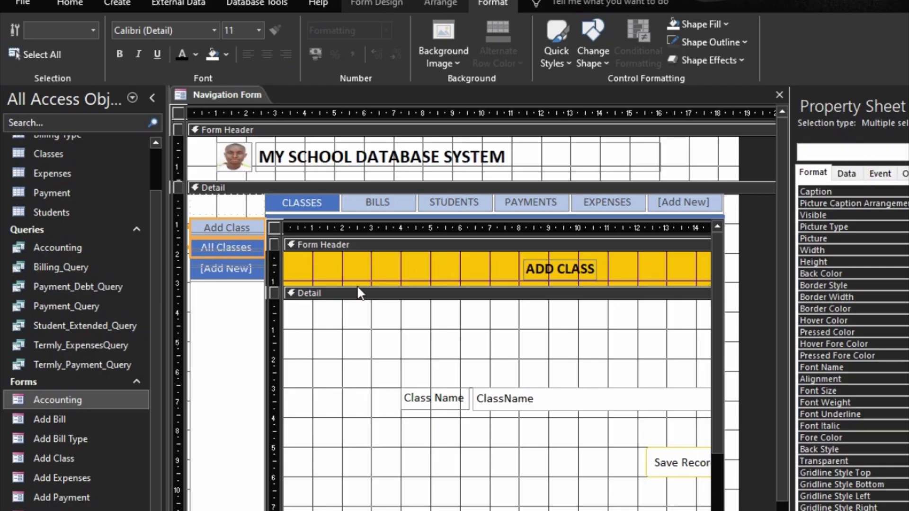
{"action": "left_click", "coordinate": [214, 50]}
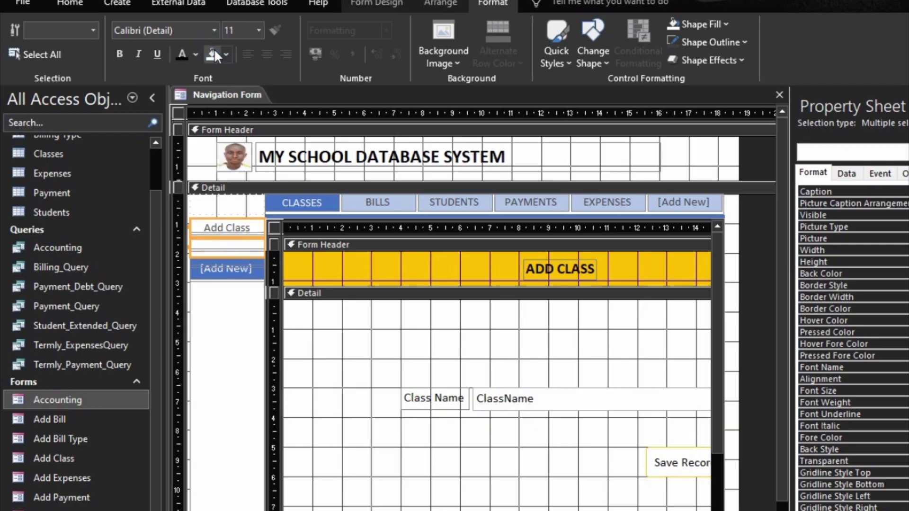
{"action": "left_click", "coordinate": [178, 53]}
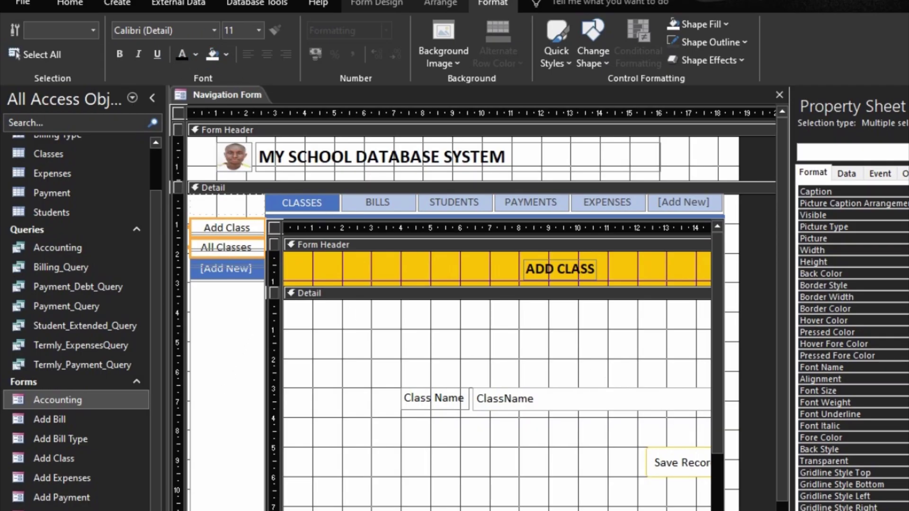
Preview the navigation form in Form View and return it to Design View.
{"action": "key", "text": "F5"}
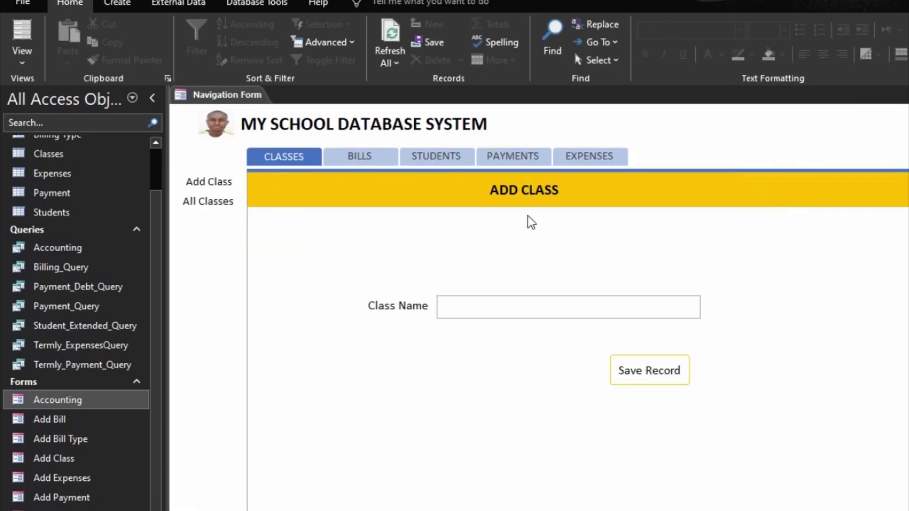
{"action": "right_click", "coordinate": [702, 148]}
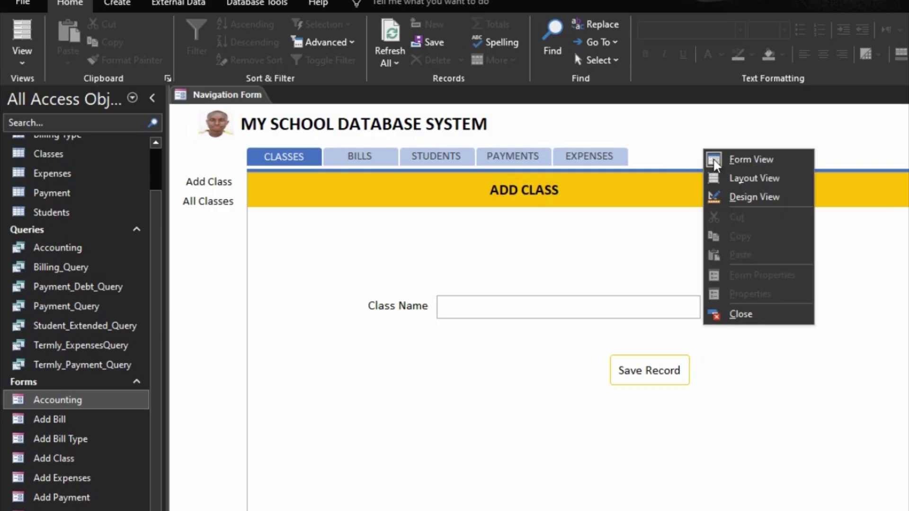
{"action": "left_click", "coordinate": [740, 196]}
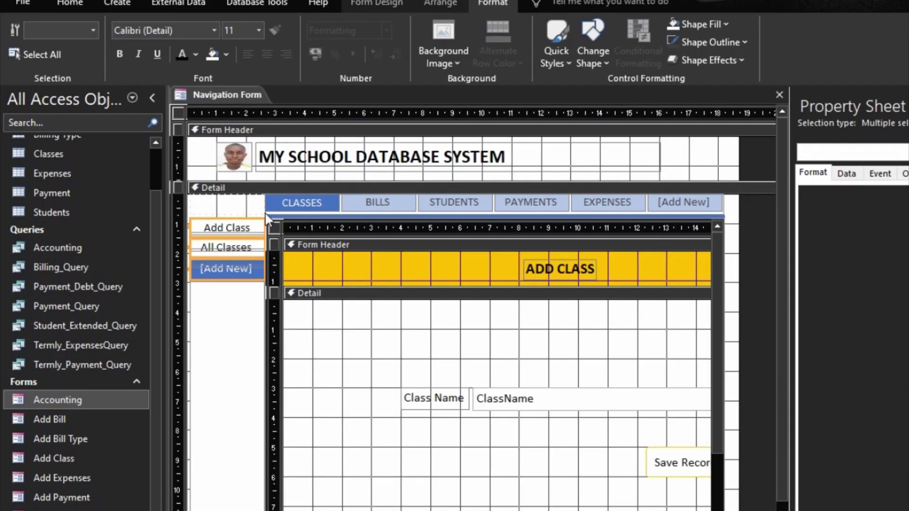
{"action": "left_click", "coordinate": [354, 200]}
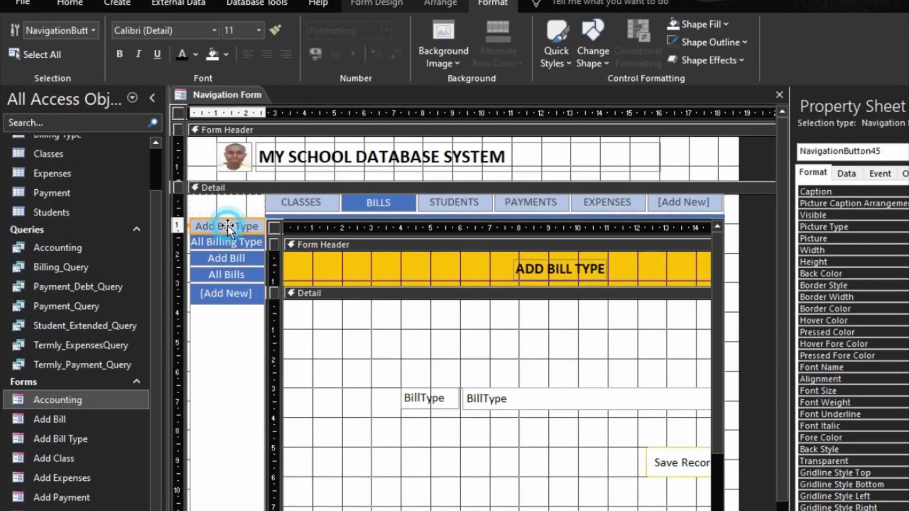
{"action": "left_click", "coordinate": [233, 242], "text": "shift"}
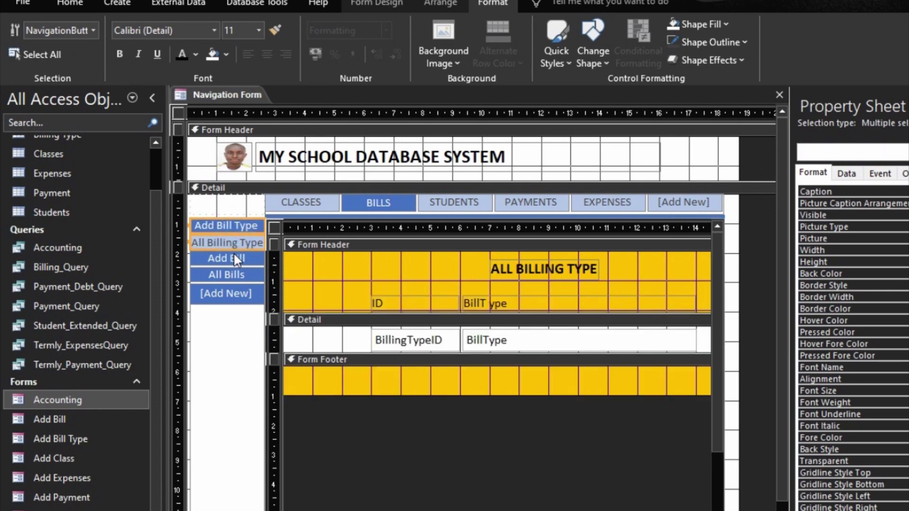
{"action": "left_click", "coordinate": [236, 273], "text": "shift"}
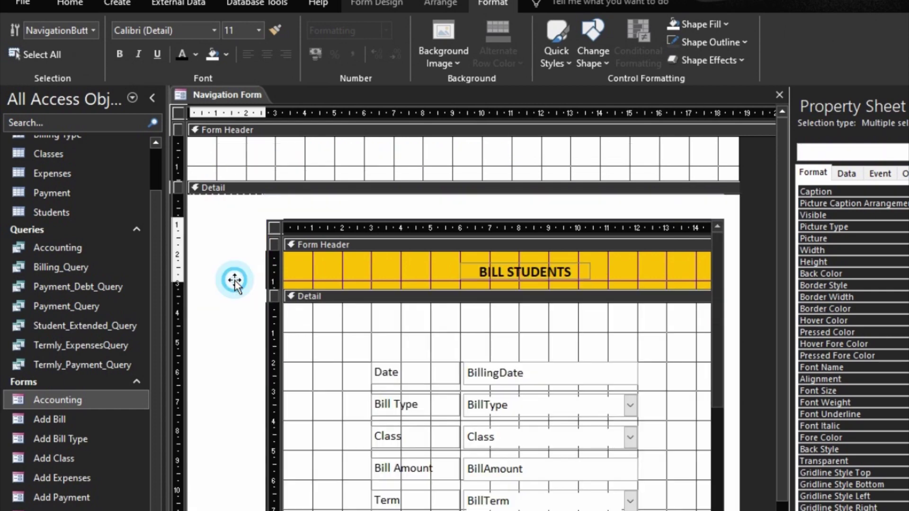
{"action": "left_click", "coordinate": [236, 256], "text": "shift"}
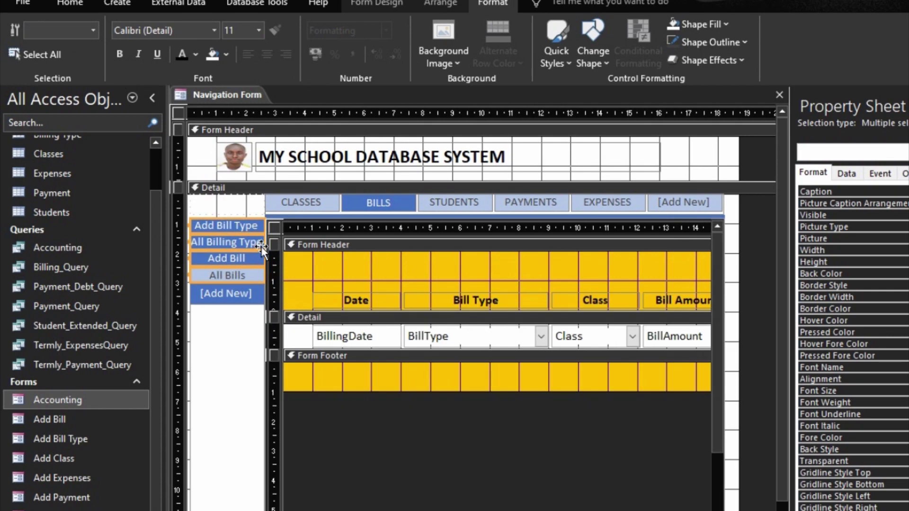
Look up the height of the Add Class and All Classes vertical tabs under CLASSES.
{"action": "left_click", "coordinate": [306, 200]}
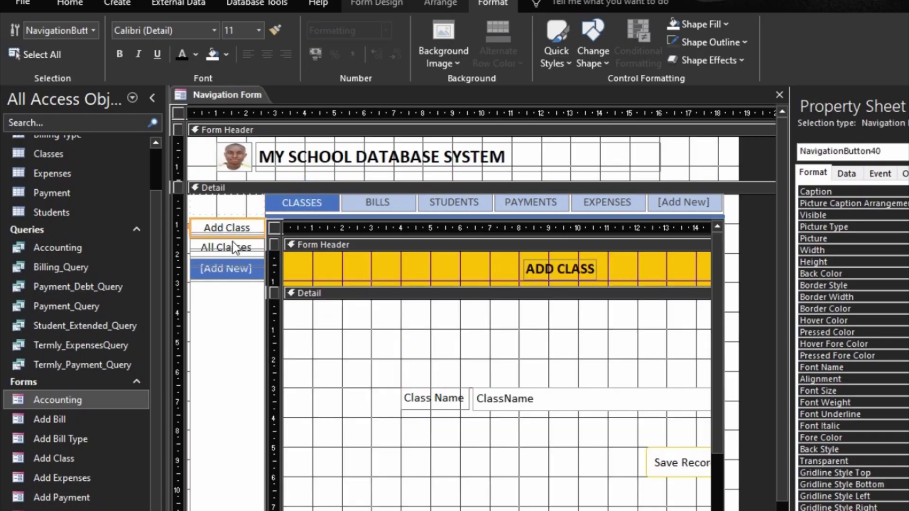
{"action": "left_click", "coordinate": [232, 241]}
{"action": "left_click_drag", "start_coordinate": [229, 240], "coordinate": [229, 237]}
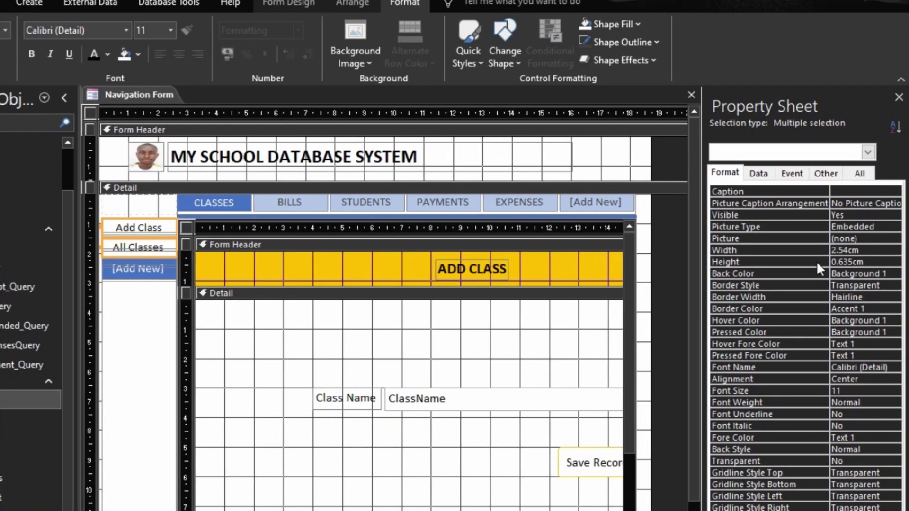
{"action": "left_click", "coordinate": [817, 264]}
Under BILLS, give the Add Bill Type, All Billing Type, Add Bill and All Bills vertical tabs 0.635 cm height, white background and black text.
{"action": "left_click", "coordinate": [270, 204]}
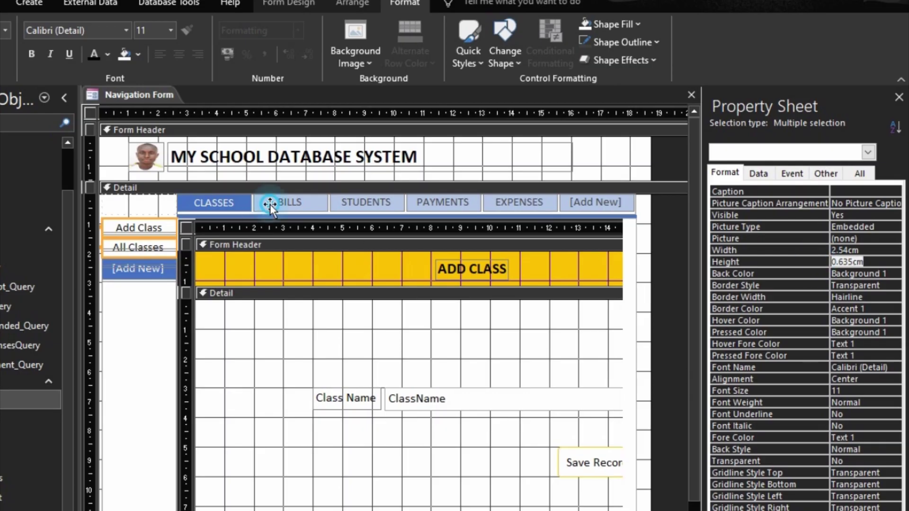
{"action": "left_click", "coordinate": [123, 229]}
{"action": "left_click", "coordinate": [127, 241], "text": "shift"}
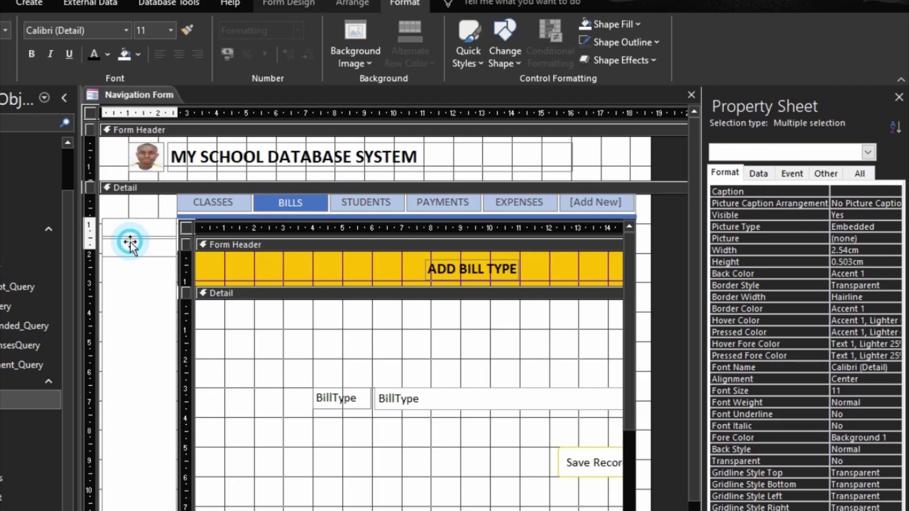
{"action": "left_click", "coordinate": [141, 261], "text": "shift"}
{"action": "left_click", "coordinate": [140, 269], "text": "shift"}
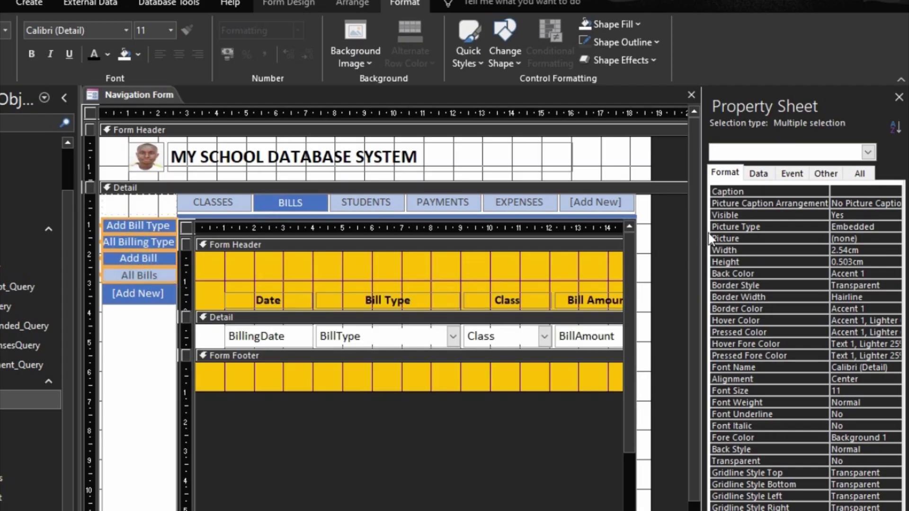
{"action": "left_click", "coordinate": [759, 262]}
{"action": "type", "text": "0.635cm"}
{"action": "key", "text": "Return"}
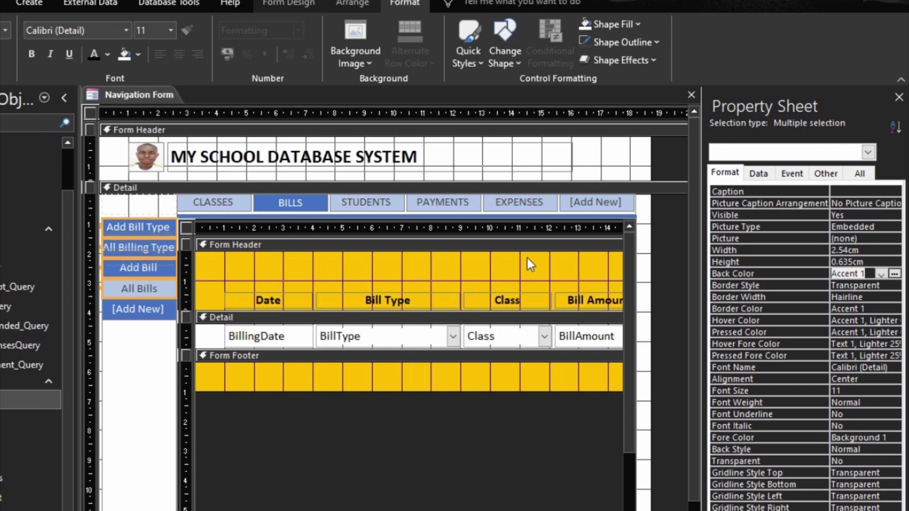
{"action": "left_click", "coordinate": [123, 55]}
{"action": "left_click", "coordinate": [98, 56]}
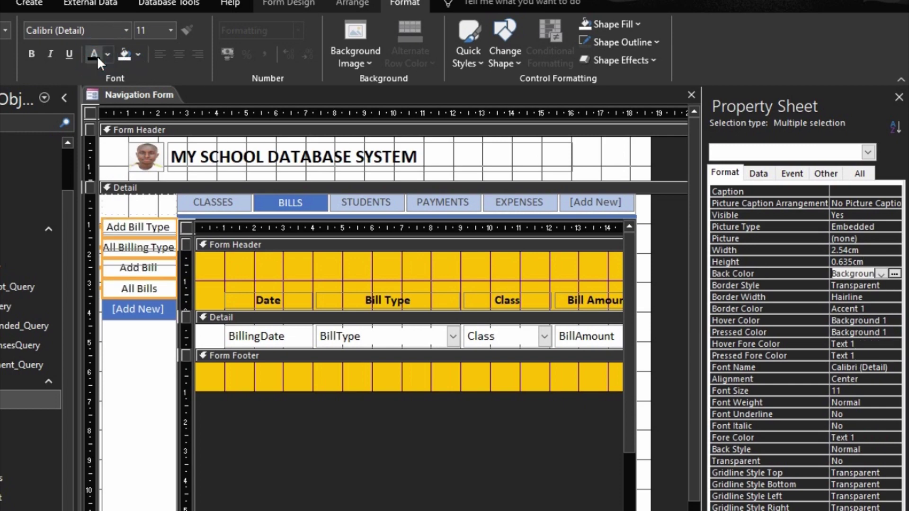
Under STUDENTS, try setting the Admit Student and All Students vertical tabs to 0.635 cm height and give them a white background with black text.
{"action": "left_click", "coordinate": [361, 202]}
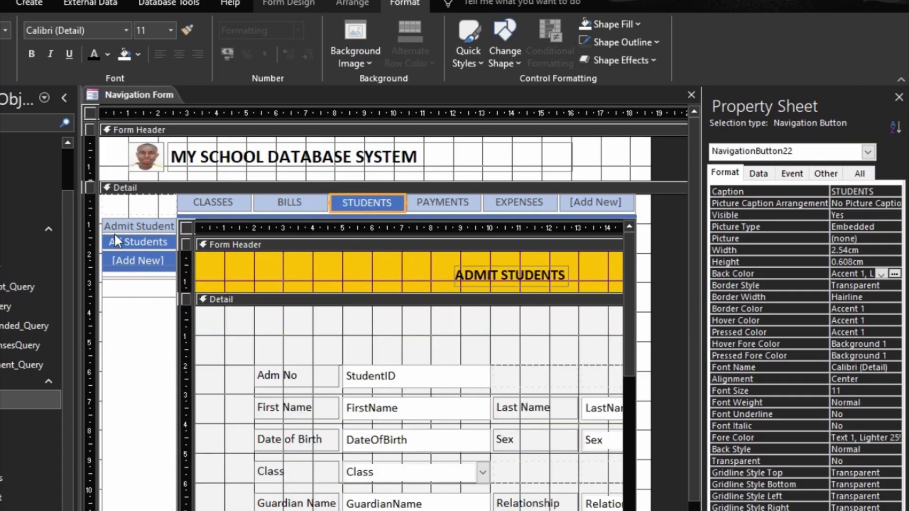
{"action": "left_click", "coordinate": [129, 223]}
{"action": "left_click", "coordinate": [130, 236], "text": "shift"}
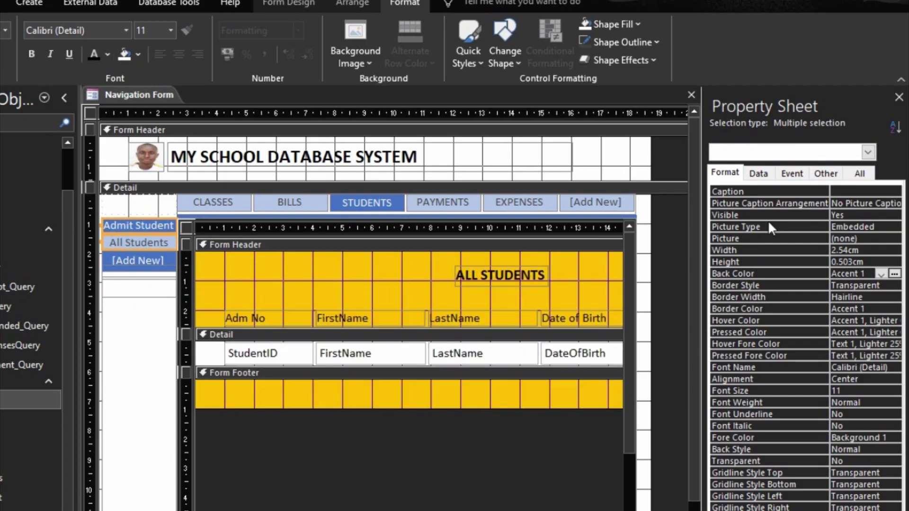
{"action": "left_click", "coordinate": [770, 260]}
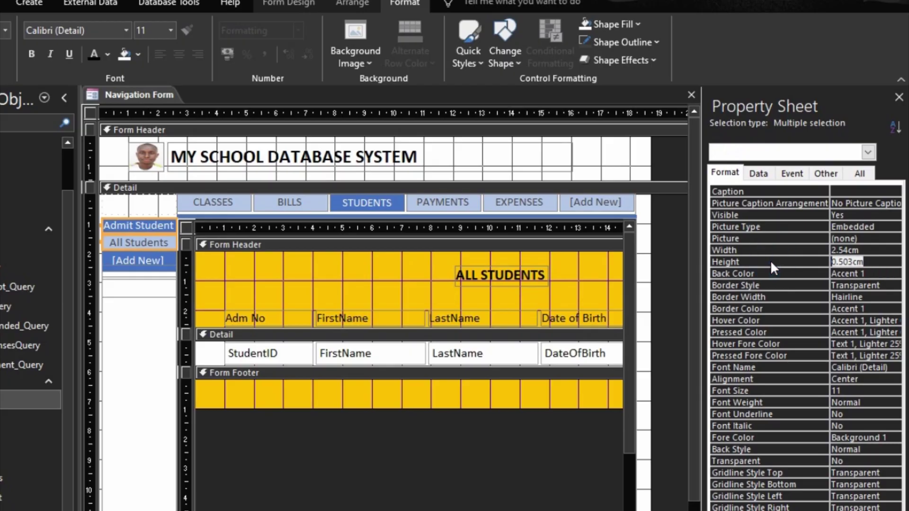
{"action": "type", "text": "0.635cm"}
{"action": "left_click", "coordinate": [124, 55]}
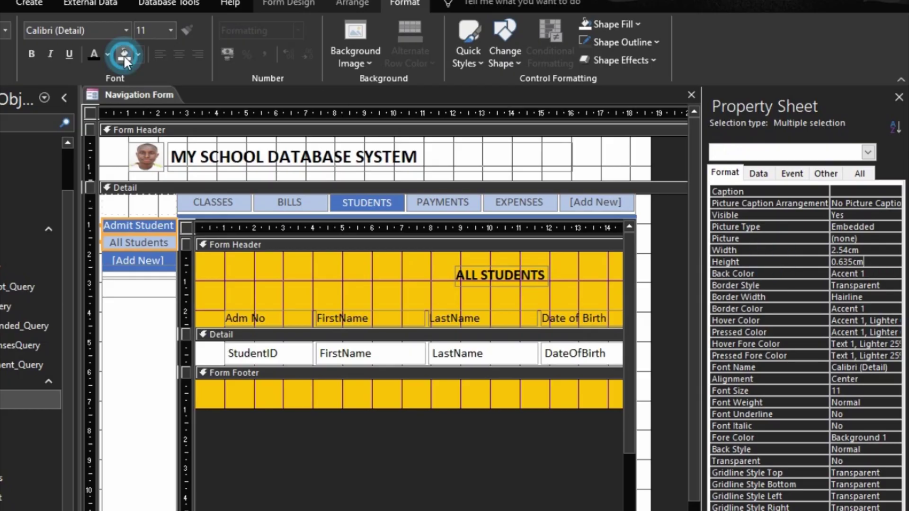
{"action": "left_click", "coordinate": [99, 55]}
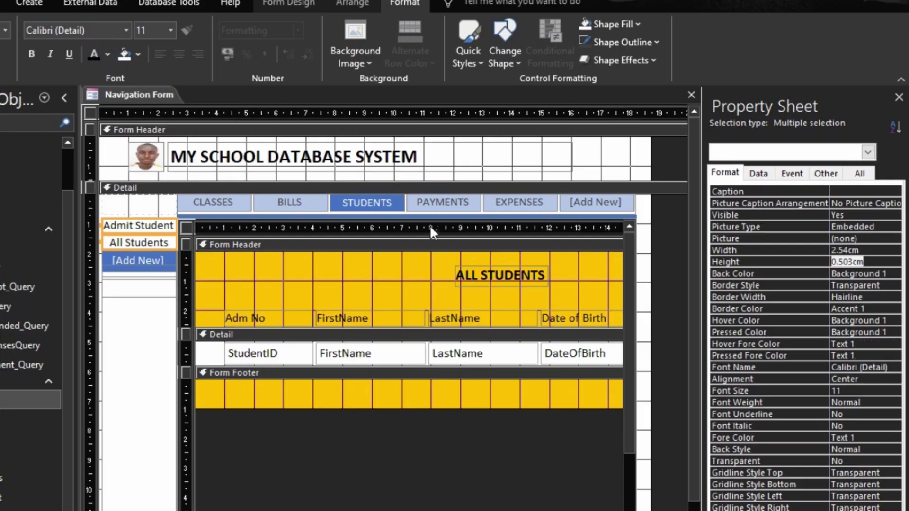
Under PAYMENTS, give the Add Payment, Payment and Payment Debt vertical tabs a white background, black text and 0.635 cm height.
{"action": "left_click", "coordinate": [440, 203]}
{"action": "left_click", "coordinate": [126, 225]}
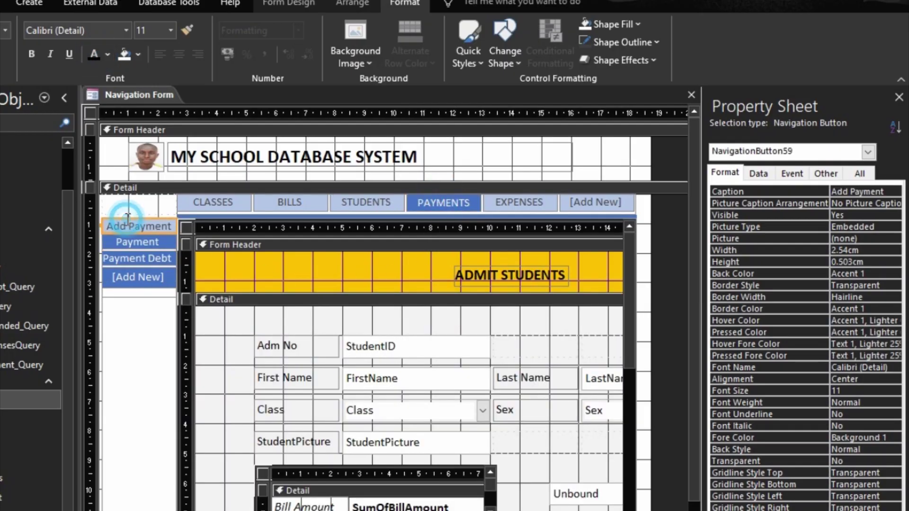
{"action": "left_click", "coordinate": [132, 244], "text": "shift"}
{"action": "left_click", "coordinate": [134, 262], "text": "shift"}
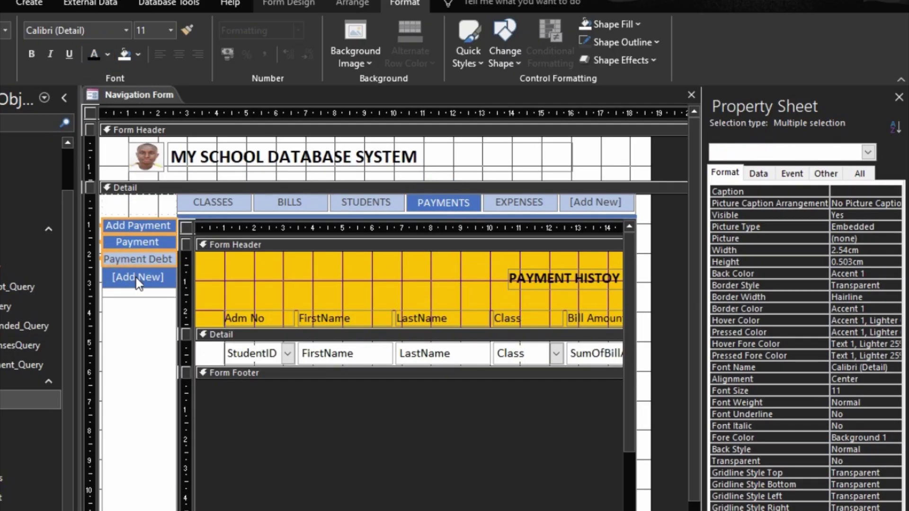
{"action": "left_click", "coordinate": [119, 54]}
{"action": "left_click", "coordinate": [97, 54]}
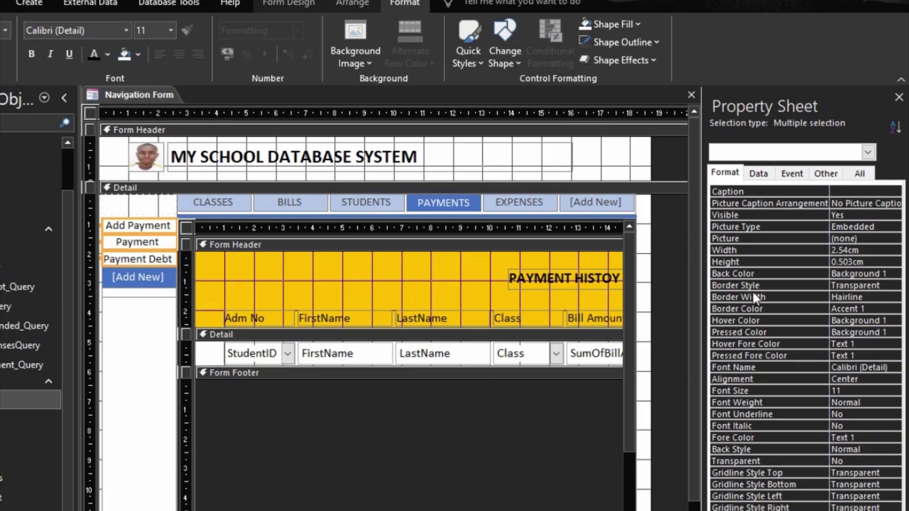
{"action": "left_click", "coordinate": [759, 262]}
{"action": "type", "text": "0.635cm"}
{"action": "key", "text": "Return"}
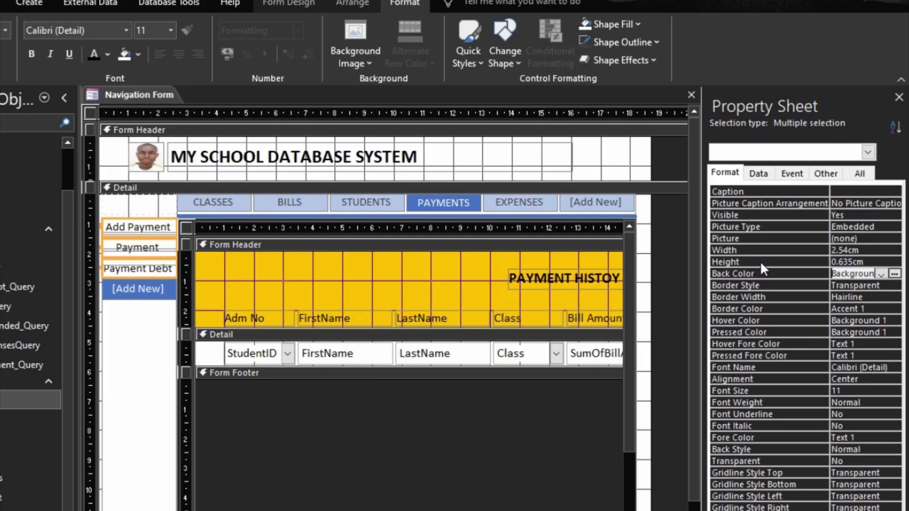
Under EXPENSES, give the Accounting vertical tab a white background with black text.
{"action": "left_click", "coordinate": [528, 205]}
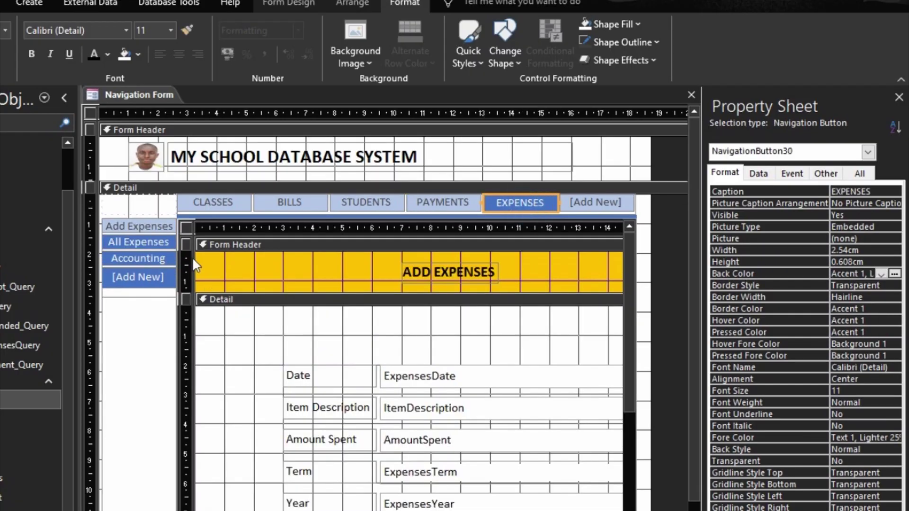
{"action": "left_click", "coordinate": [138, 226]}
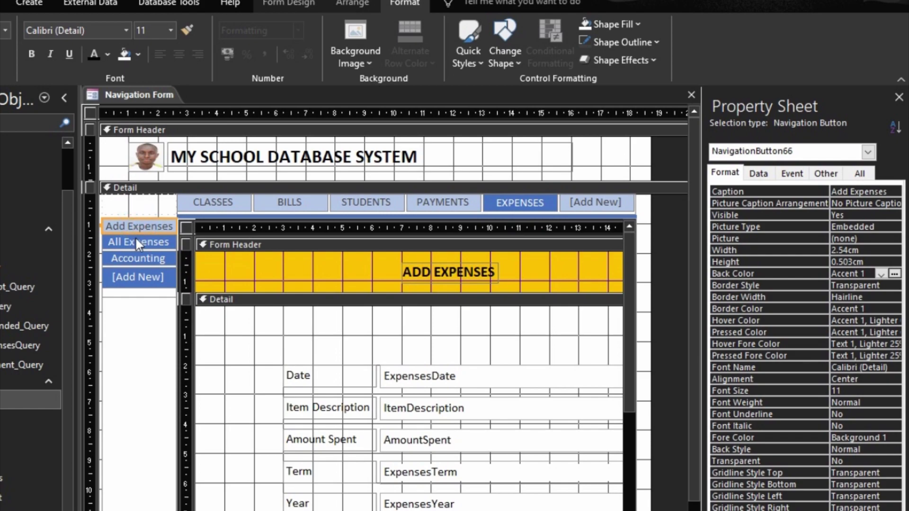
{"action": "left_click", "coordinate": [136, 236]}
{"action": "left_click", "coordinate": [132, 256]}
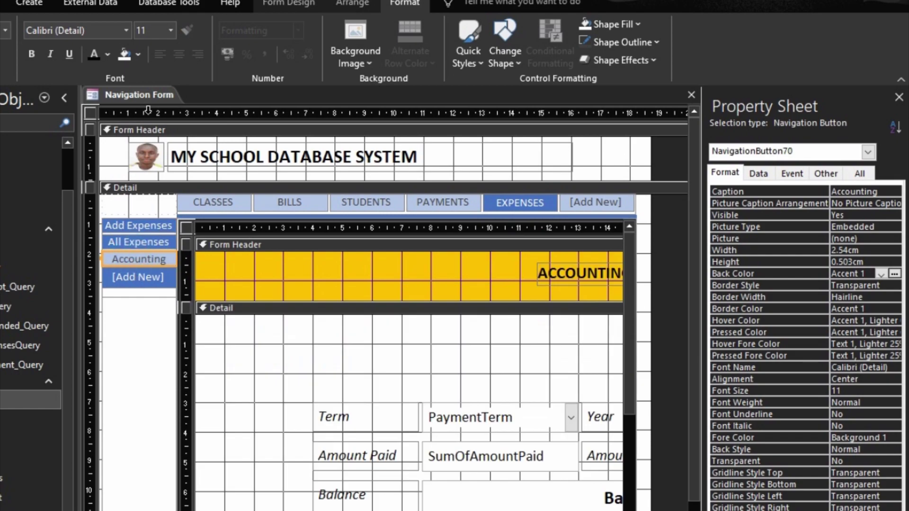
{"action": "left_click", "coordinate": [125, 53]}
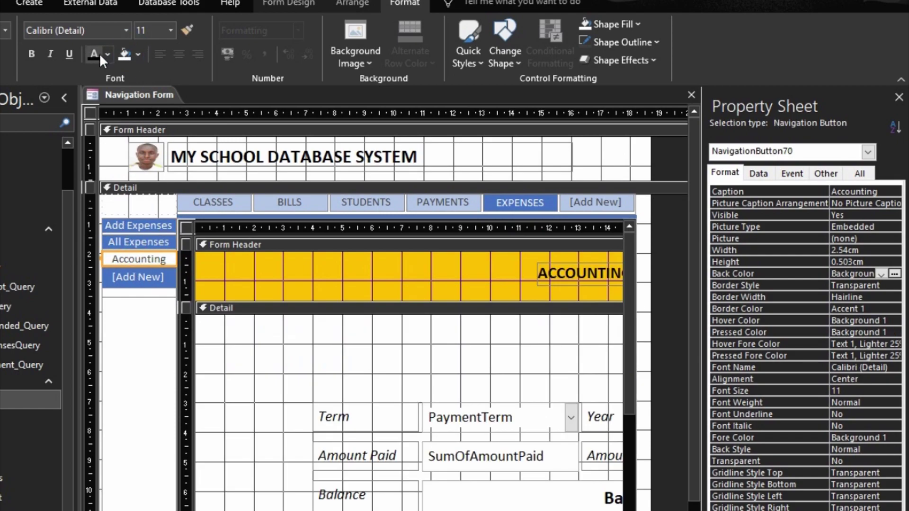
{"action": "left_click", "coordinate": [94, 53]}
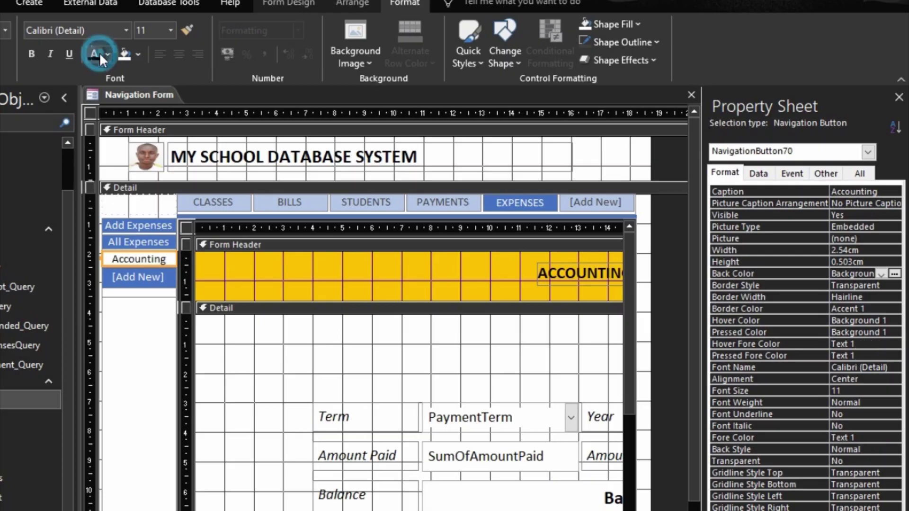
Give the Add Expenses, All Expenses and Accounting vertical tabs a white background and black text, and set their height to 0.635 cm.
{"action": "left_click", "coordinate": [128, 226]}
{"action": "left_click", "coordinate": [126, 239], "text": "shift"}
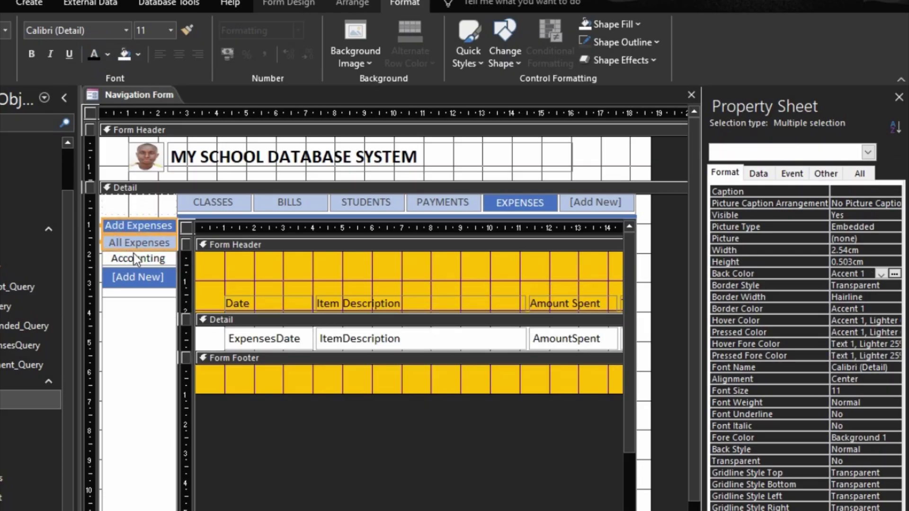
{"action": "left_click", "coordinate": [132, 255], "text": "shift"}
{"action": "left_click", "coordinate": [124, 54]}
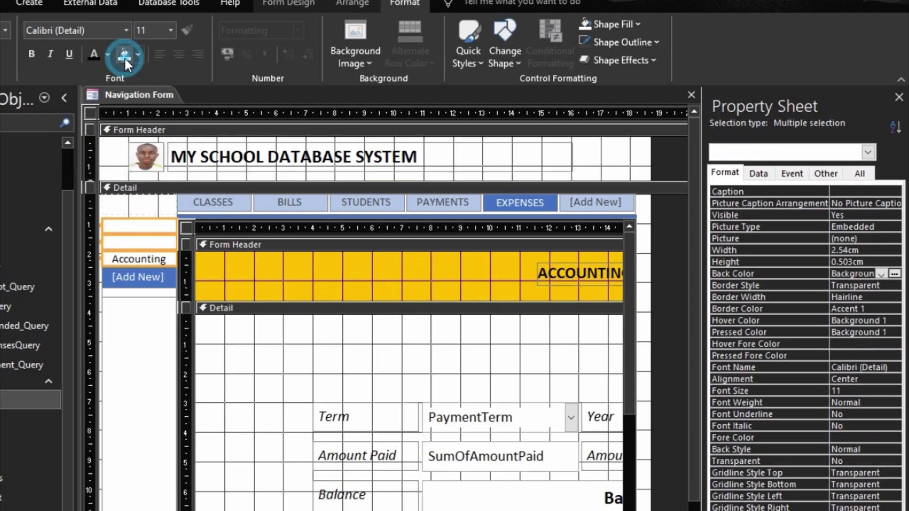
{"action": "left_click", "coordinate": [95, 54]}
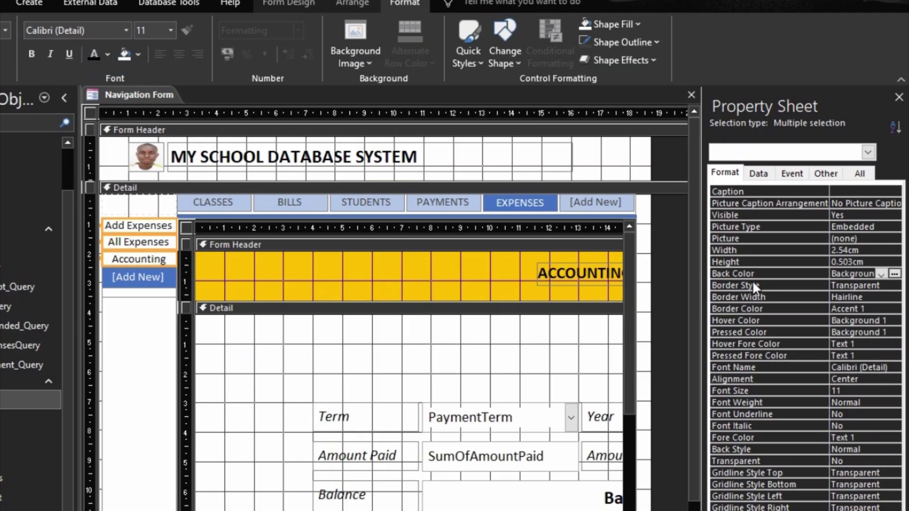
{"action": "left_click", "coordinate": [757, 262]}
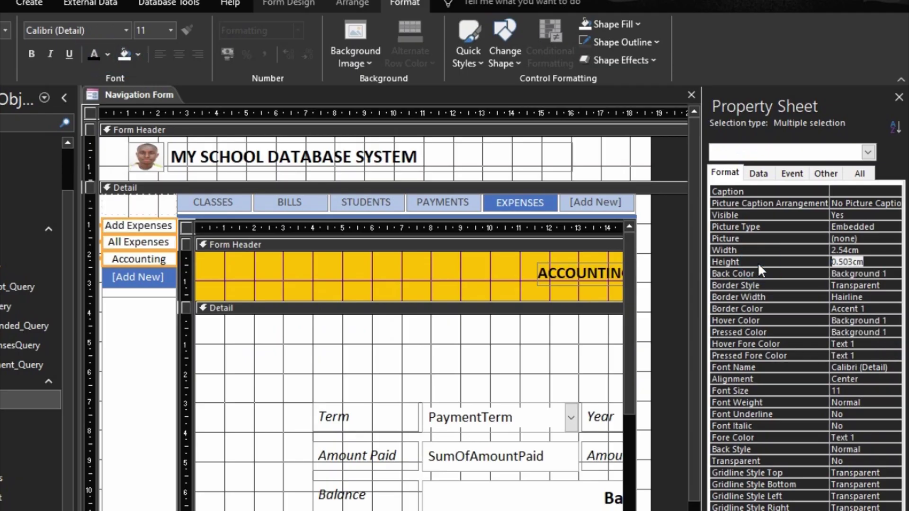
{"action": "type", "text": "0.635"}
{"action": "left_click", "coordinate": [753, 267]}
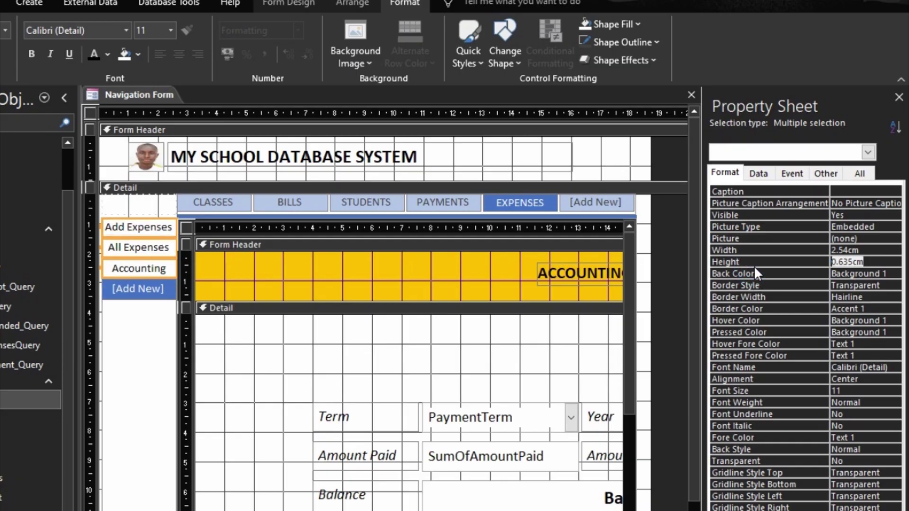
Give the CLASSES, BILLS, STUDENTS, PAYMENTS and EXPENSES horizontal tabs a black background and white text.
{"action": "left_click", "coordinate": [229, 203]}
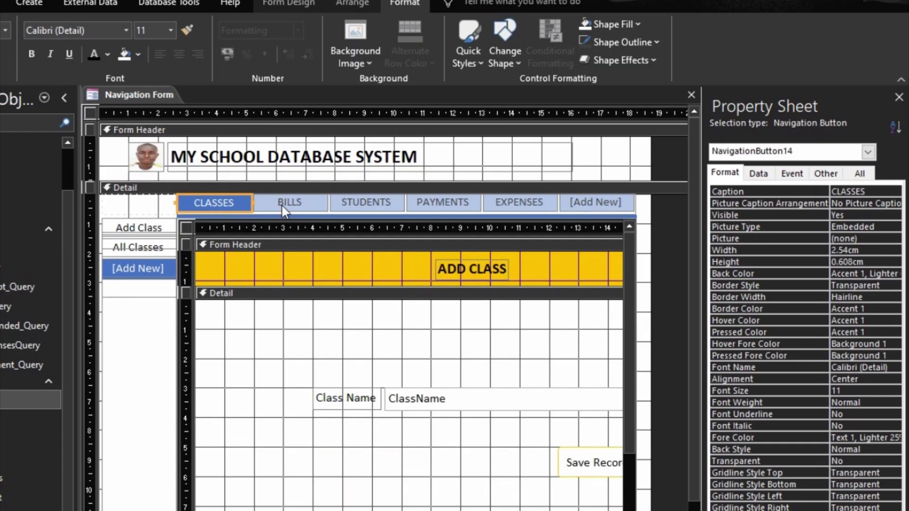
{"action": "left_click", "coordinate": [302, 202]}
{"action": "left_click", "coordinate": [371, 201]}
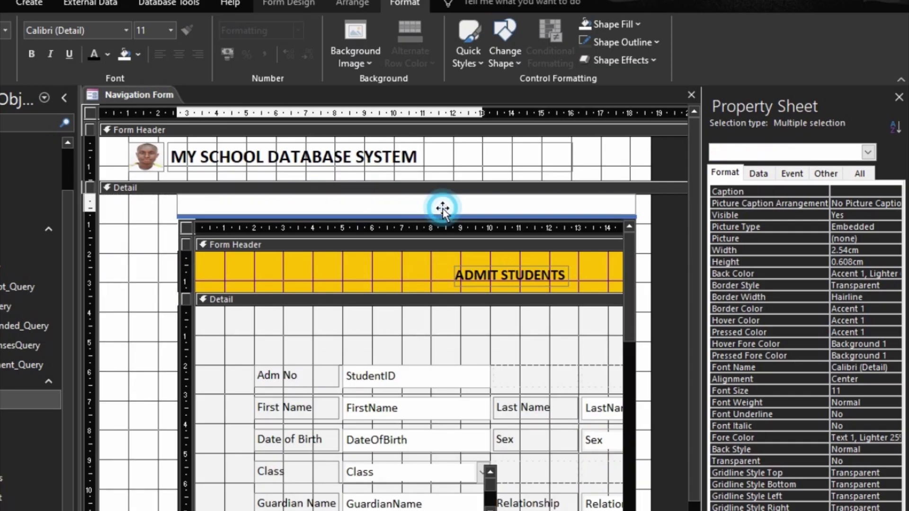
{"action": "left_click", "coordinate": [498, 196]}
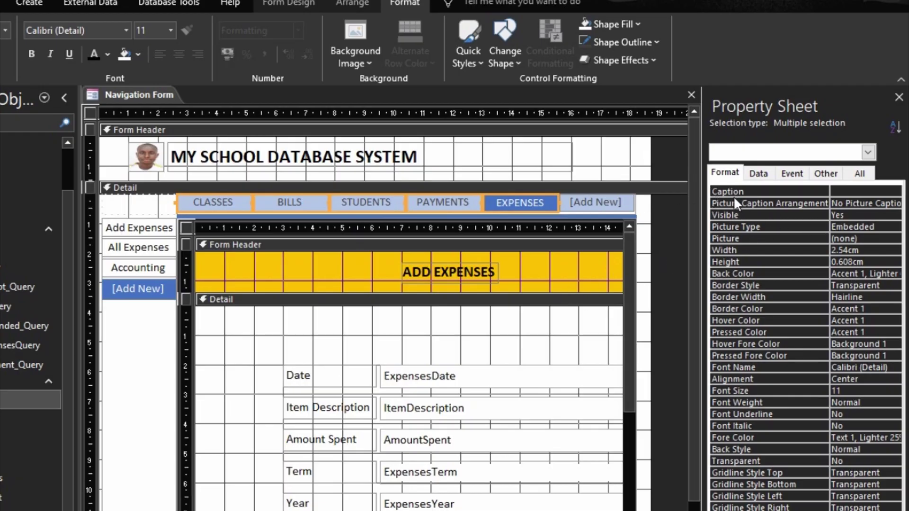
{"action": "left_click", "coordinate": [140, 54]}
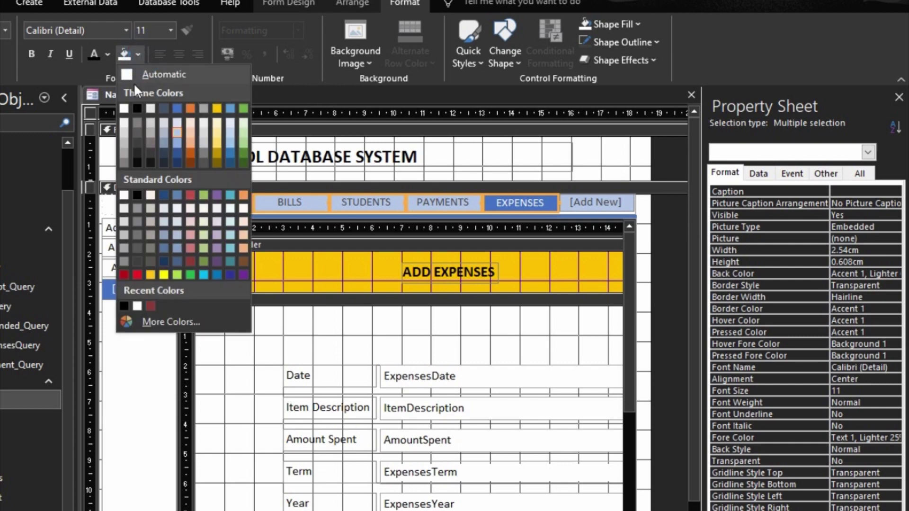
{"action": "left_click", "coordinate": [138, 109]}
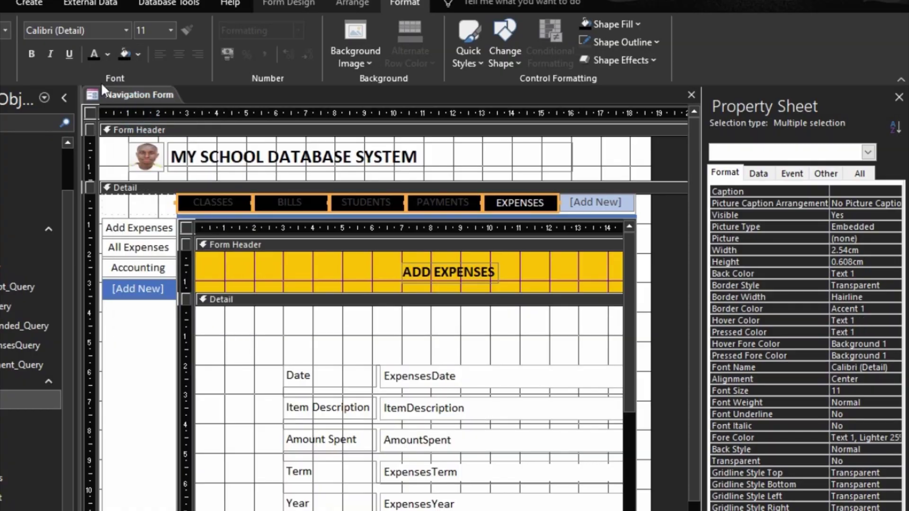
{"action": "left_click", "coordinate": [107, 54]}
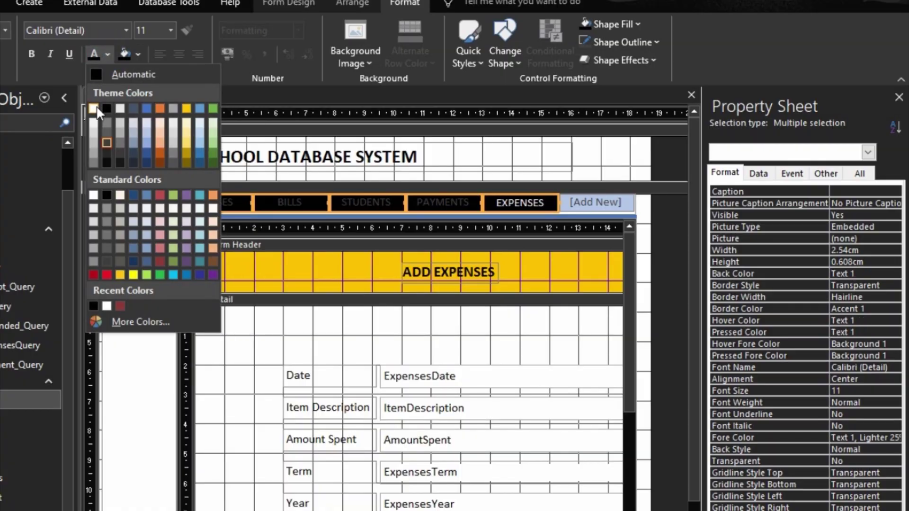
{"action": "left_click", "coordinate": [96, 107]}
{"action": "left_click", "coordinate": [95, 110]}
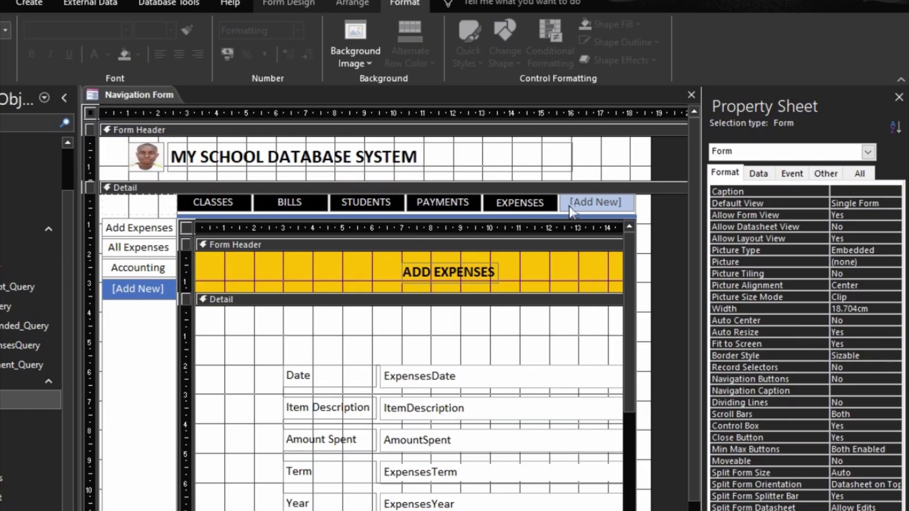
Set the control padding of the horizontal navigation control and its subform to None and preview the form.
{"action": "left_click", "coordinate": [594, 214]}
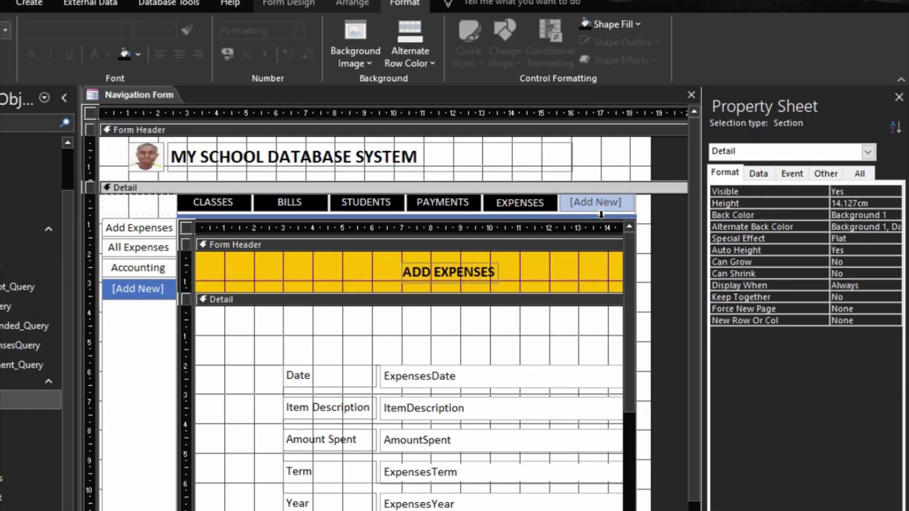
{"action": "left_click", "coordinate": [595, 215]}
{"action": "left_click", "coordinate": [656, 227]}
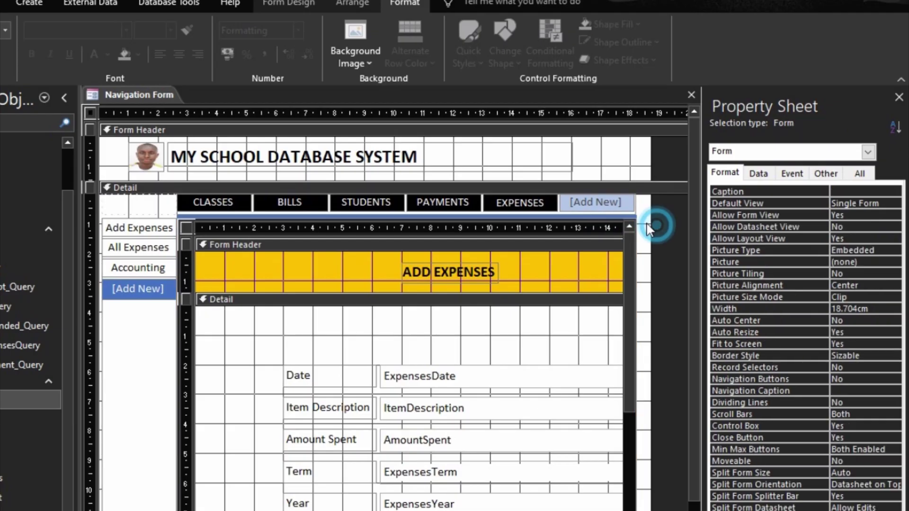
{"action": "left_click", "coordinate": [626, 214]}
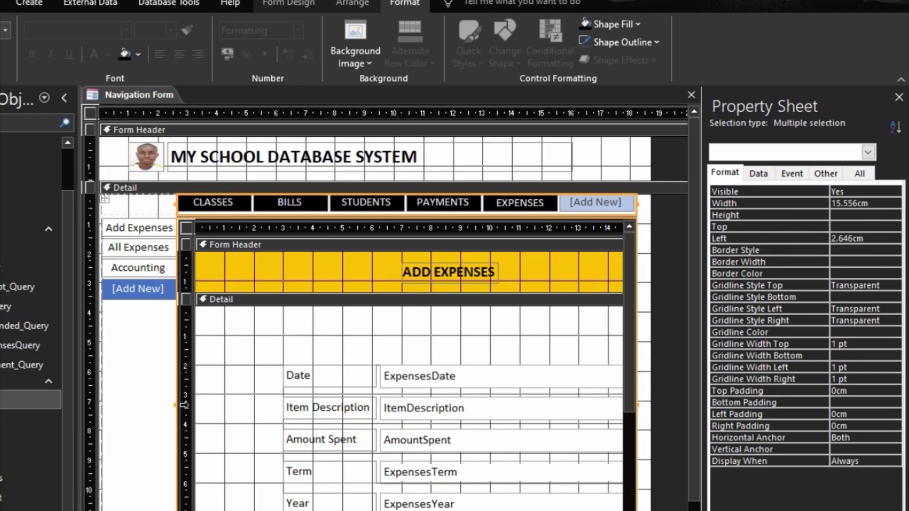
{"action": "left_click", "coordinate": [144, 198]}
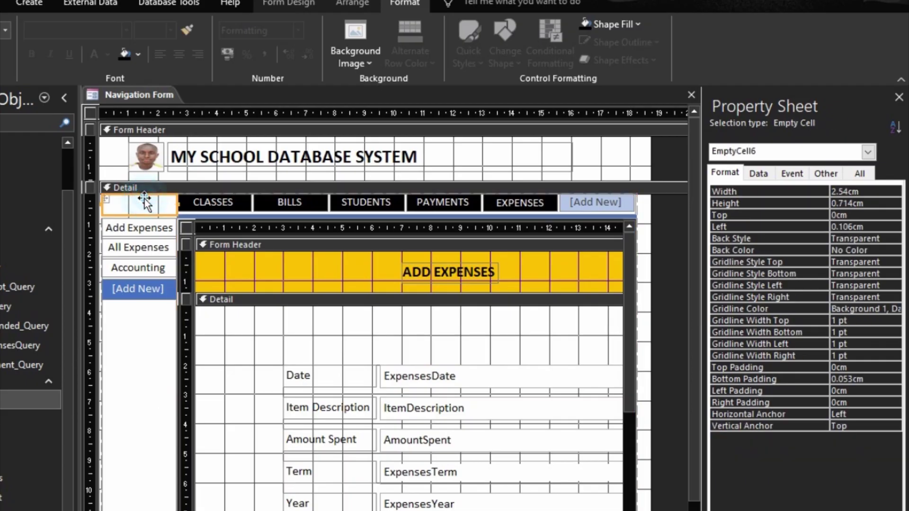
{"action": "left_click", "coordinate": [178, 216]}
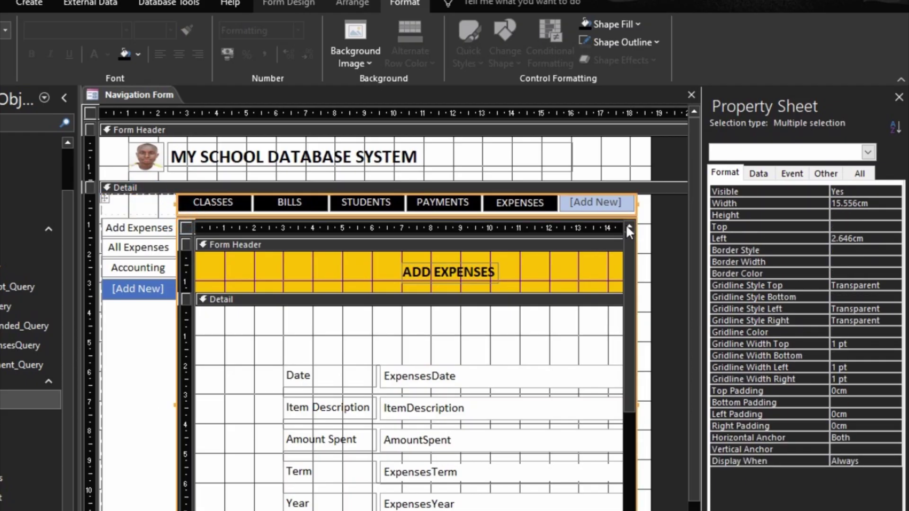
{"action": "left_click", "coordinate": [355, 4]}
{"action": "left_click", "coordinate": [597, 48]}
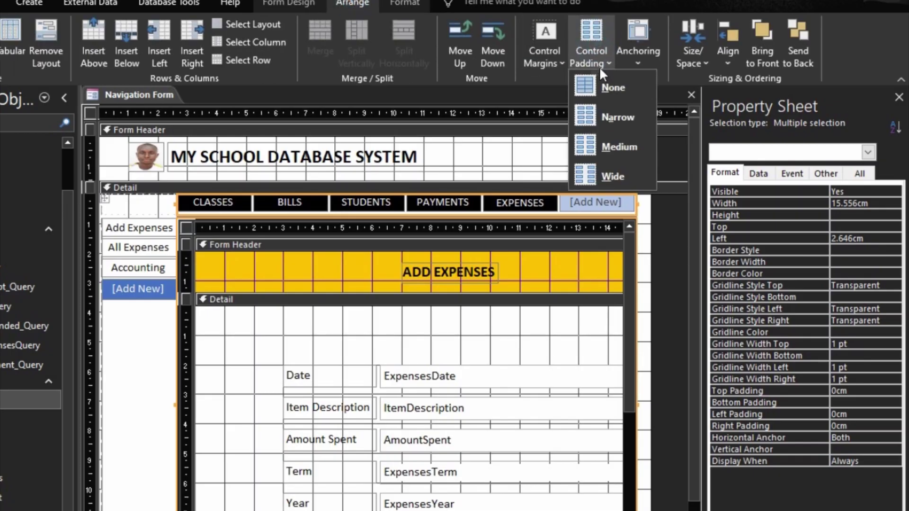
{"action": "left_click", "coordinate": [608, 88]}
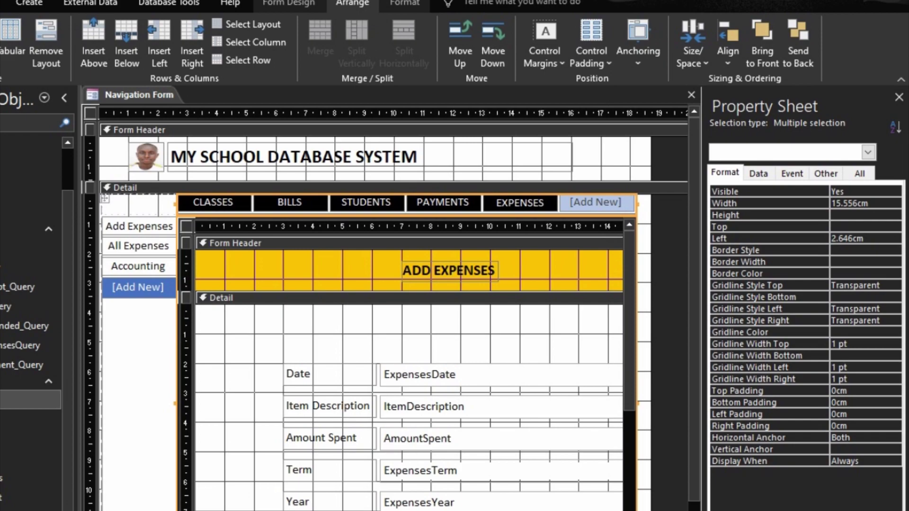
{"action": "key", "text": "F5"}
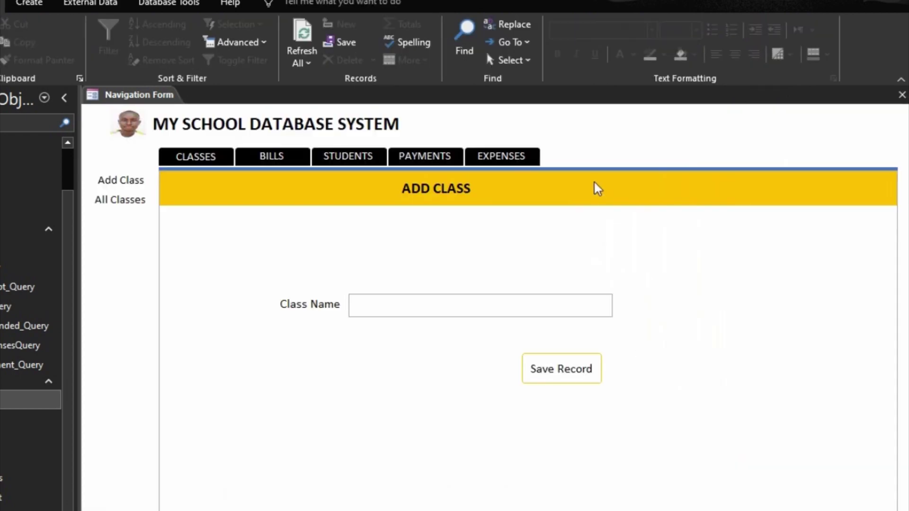
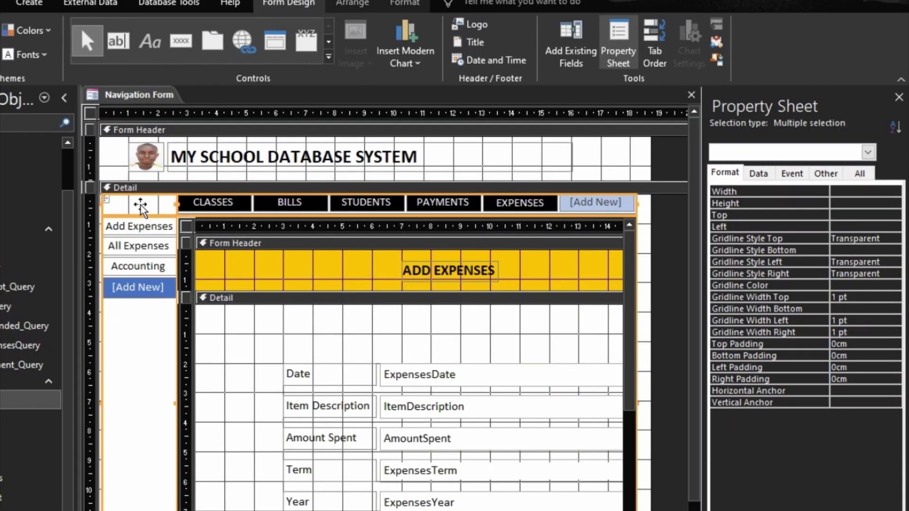
Fill the background of the vertical navigation control with black.
{"action": "left_click", "coordinate": [127, 358]}
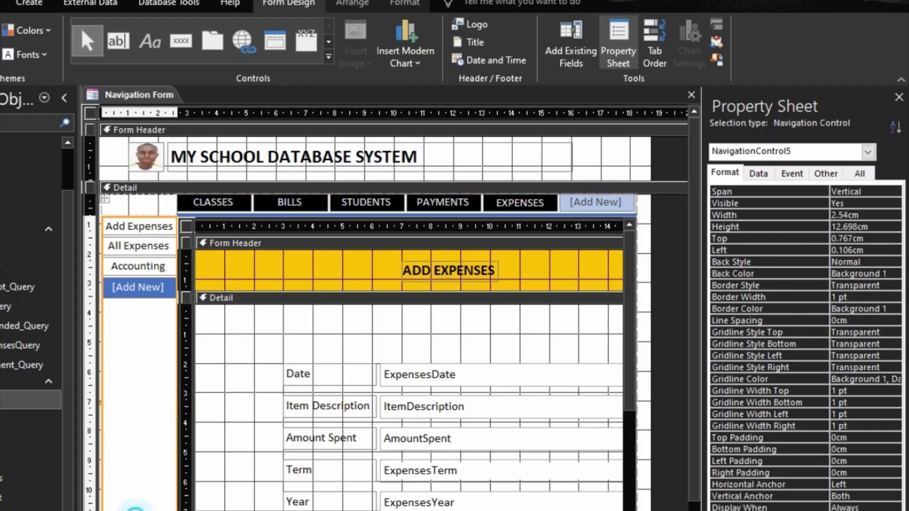
{"action": "left_click", "coordinate": [135, 508]}
{"action": "left_click", "coordinate": [136, 497]}
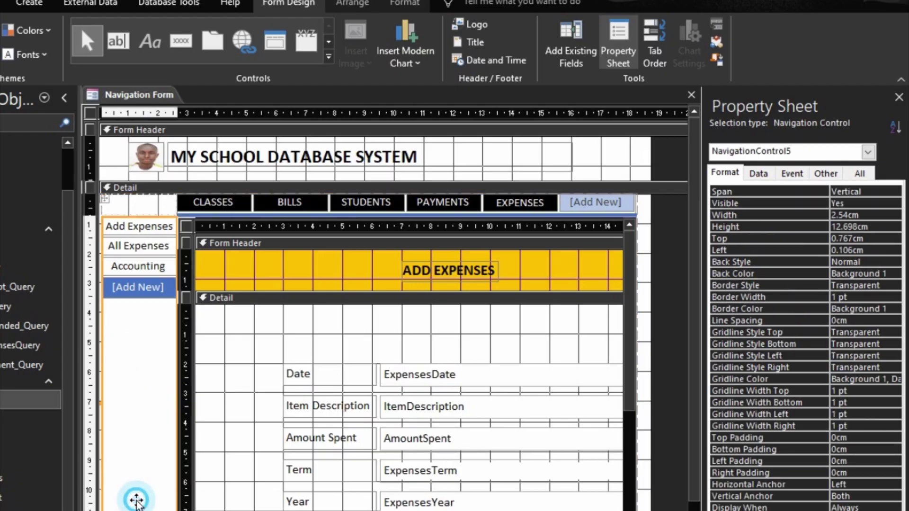
{"action": "left_click", "coordinate": [415, 6]}
{"action": "left_click", "coordinate": [127, 51]}
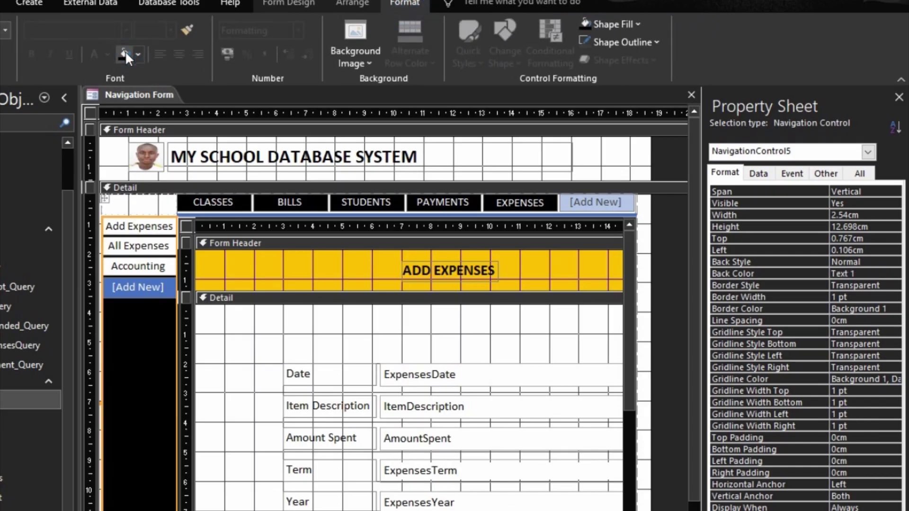
Check the vertical tab area under each horizontal tab, including [Add New], and select the whole row of horizontal tabs.
{"action": "left_click", "coordinate": [280, 202]}
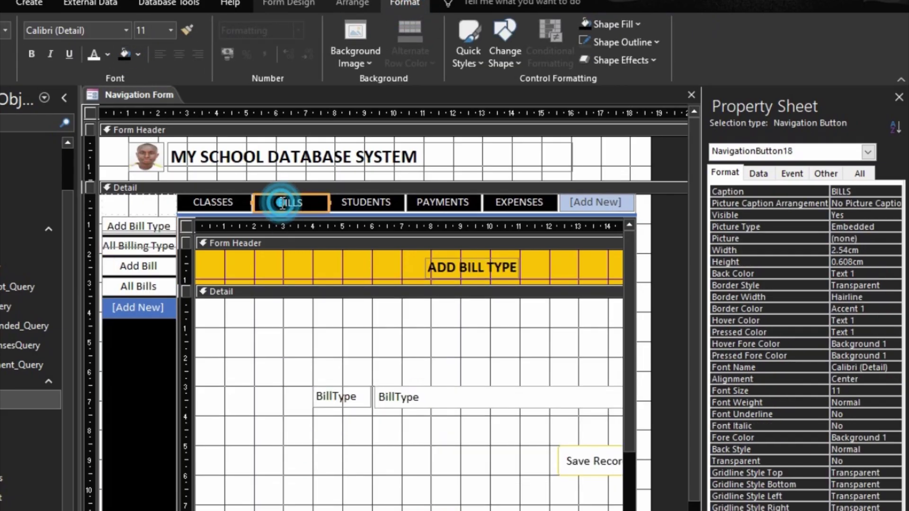
{"action": "left_click", "coordinate": [220, 203]}
{"action": "left_click", "coordinate": [353, 202]}
{"action": "left_click", "coordinate": [426, 201]}
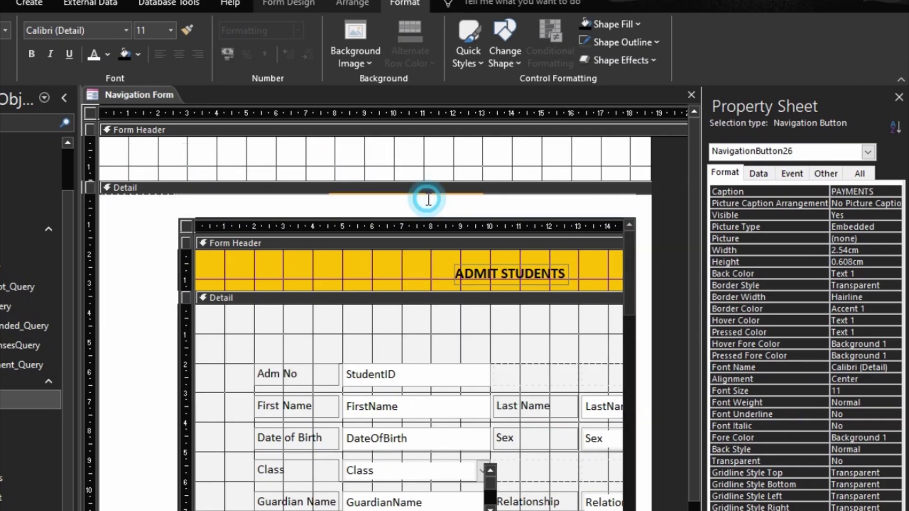
{"action": "left_click", "coordinate": [509, 202]}
{"action": "left_click", "coordinate": [574, 201]}
{"action": "left_click", "coordinate": [643, 219]}
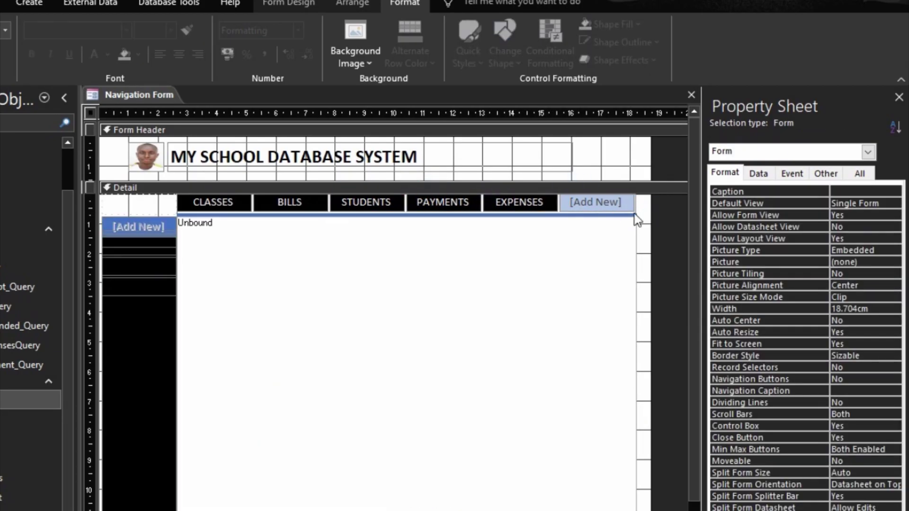
{"action": "left_click", "coordinate": [634, 213]}
{"action": "left_click", "coordinate": [632, 217]}
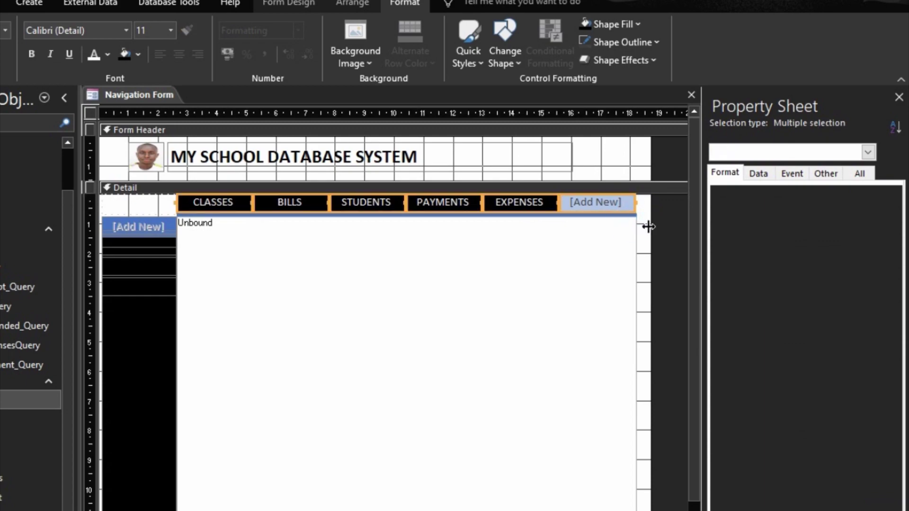
Preview the navigation form, test the All Classes and Add Class vertical tabs, and return to Design view.
{"action": "key", "text": "F5"}
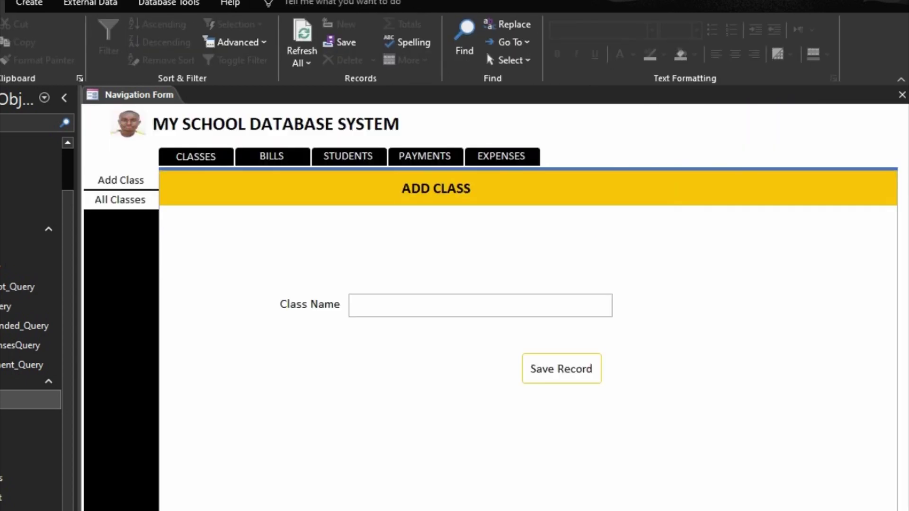
{"action": "left_click", "coordinate": [118, 199]}
{"action": "left_click", "coordinate": [119, 180]}
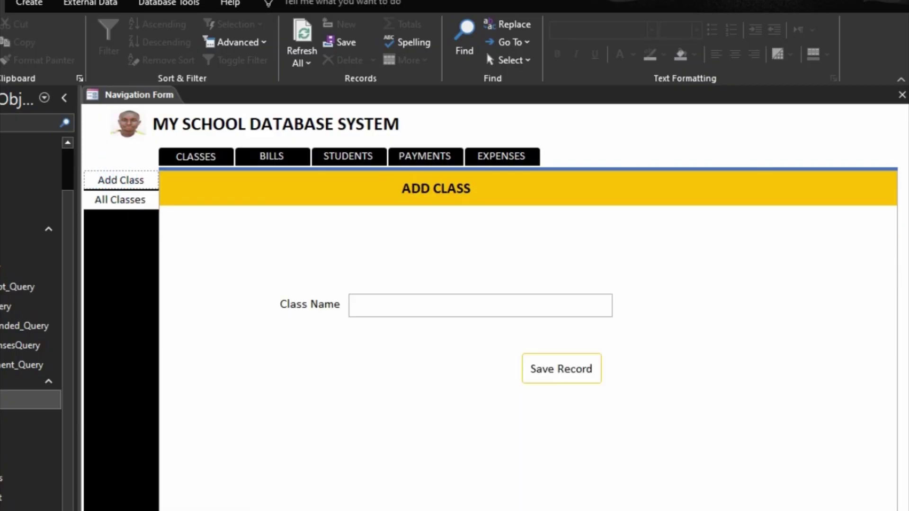
{"action": "key", "text": "ctrl+period"}
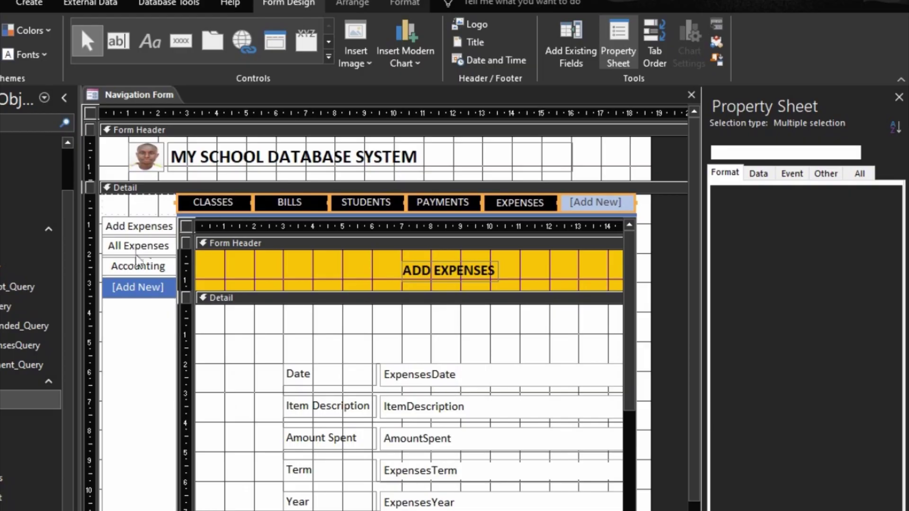
Select the entire control layout in the Detail section and remove the layout from its navigation controls and subform.
{"action": "left_click", "coordinate": [147, 203]}
{"action": "left_click", "coordinate": [103, 199]}
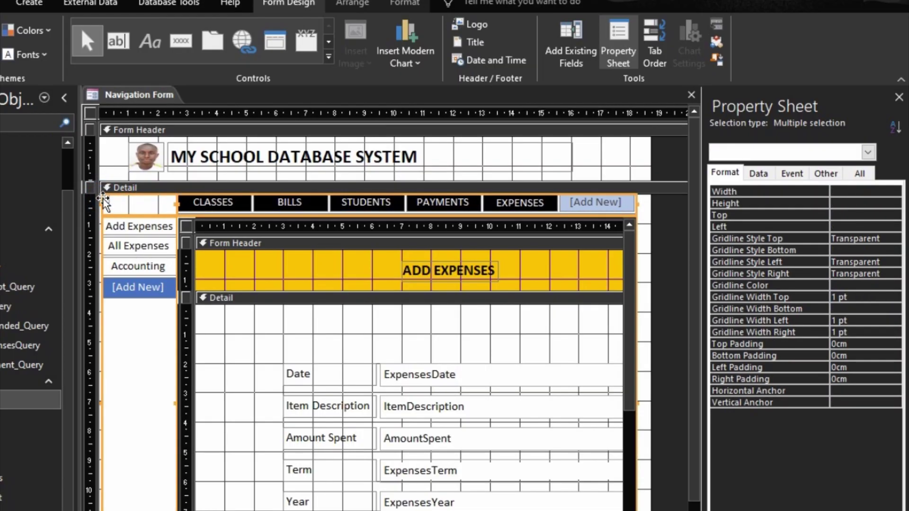
{"action": "right_click", "coordinate": [103, 199]}
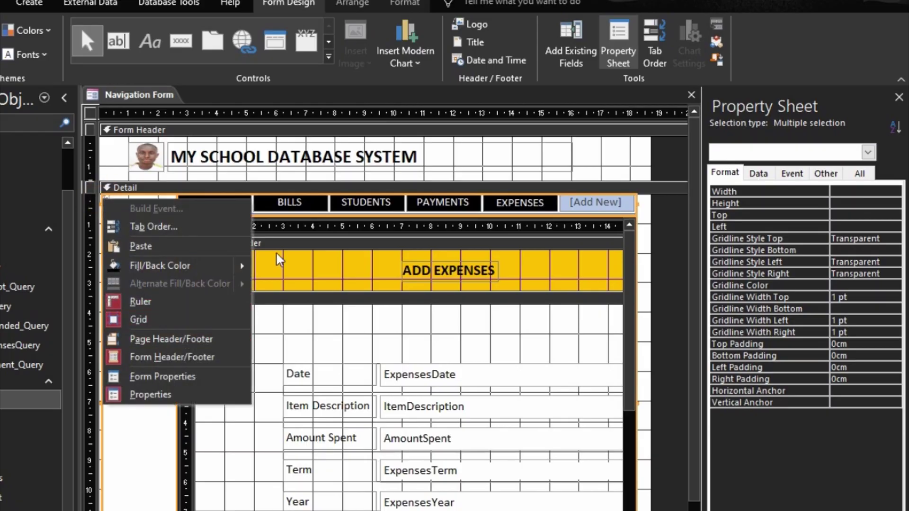
{"action": "left_click", "coordinate": [287, 197]}
{"action": "right_click", "coordinate": [284, 197]}
{"action": "left_click", "coordinate": [148, 203]}
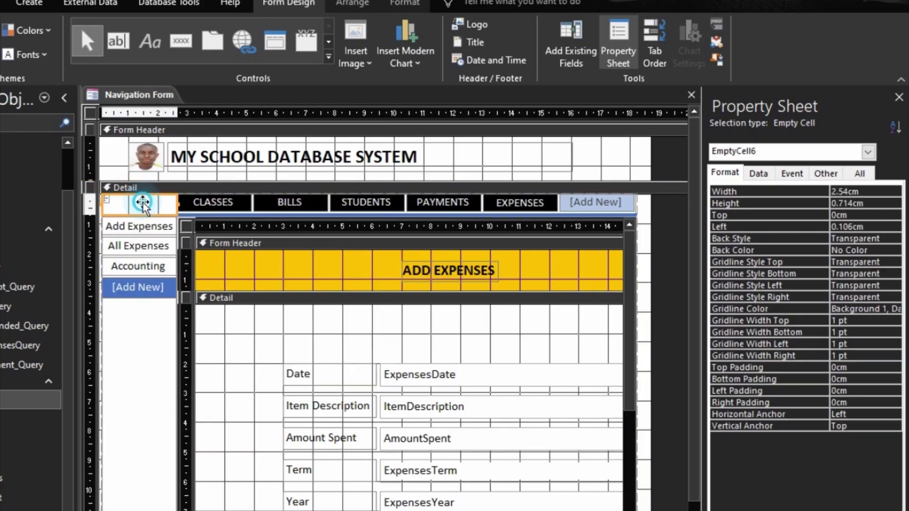
{"action": "left_click", "coordinate": [104, 199]}
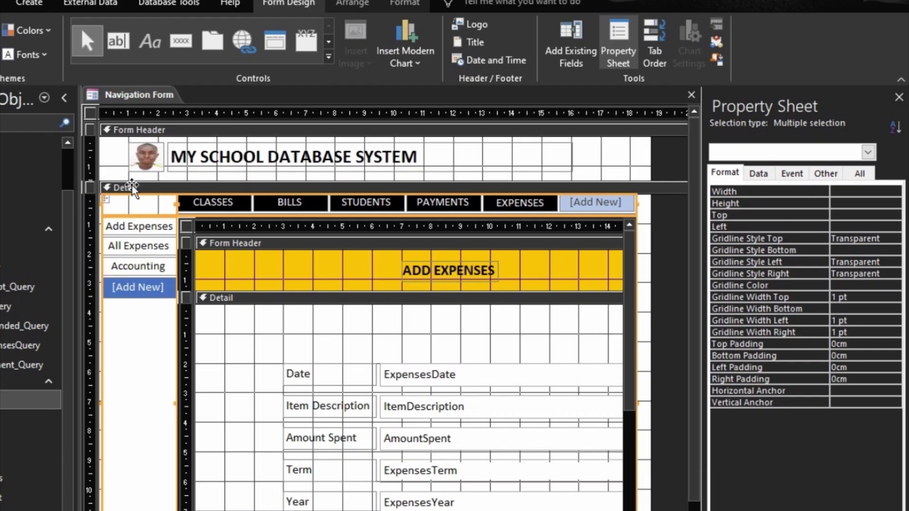
{"action": "right_click", "coordinate": [108, 208]}
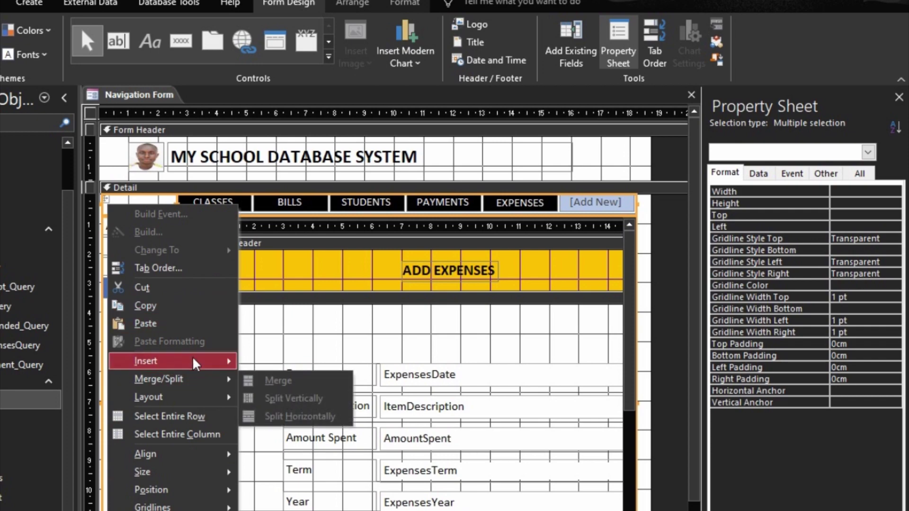
{"action": "mouse_move", "coordinate": [195, 399]}
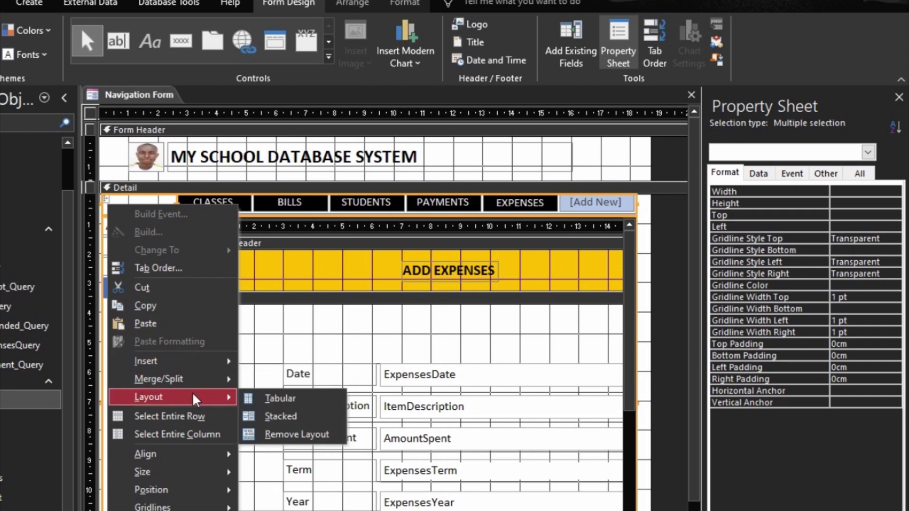
{"action": "left_click", "coordinate": [295, 433]}
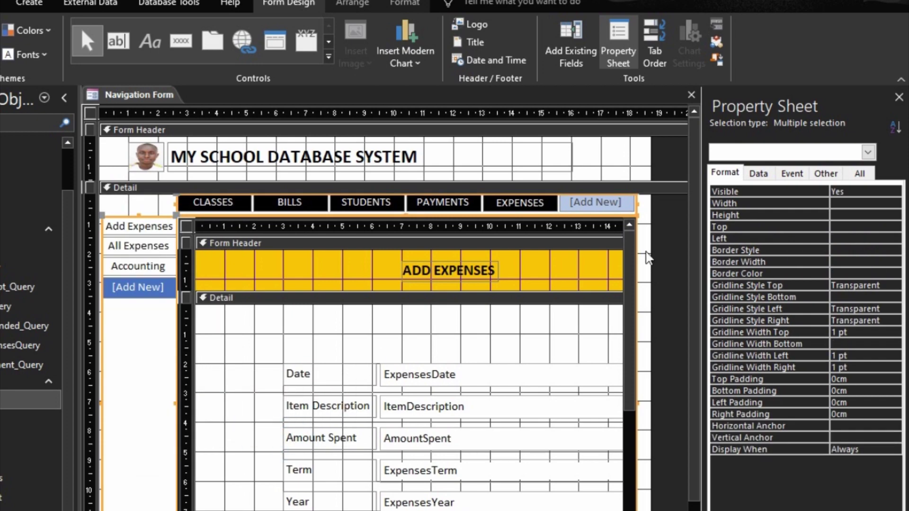
{"action": "left_click", "coordinate": [643, 239]}
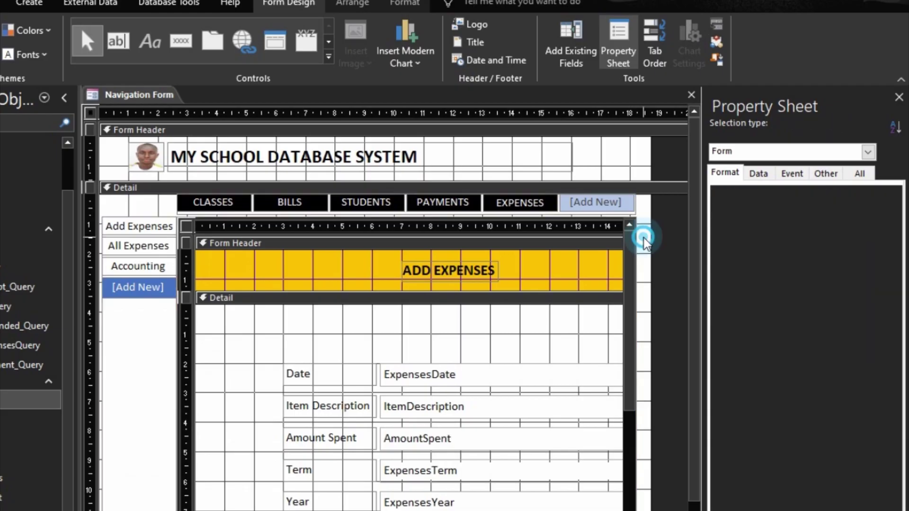
{"action": "left_click", "coordinate": [603, 220]}
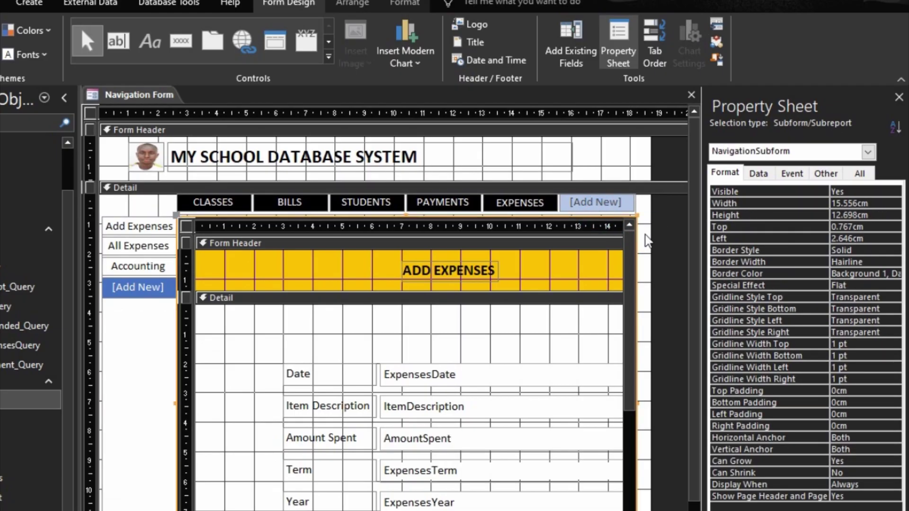
{"action": "left_click_drag", "start_coordinate": [482, 270], "coordinate": [381, 273]}
{"action": "left_click", "coordinate": [137, 287]}
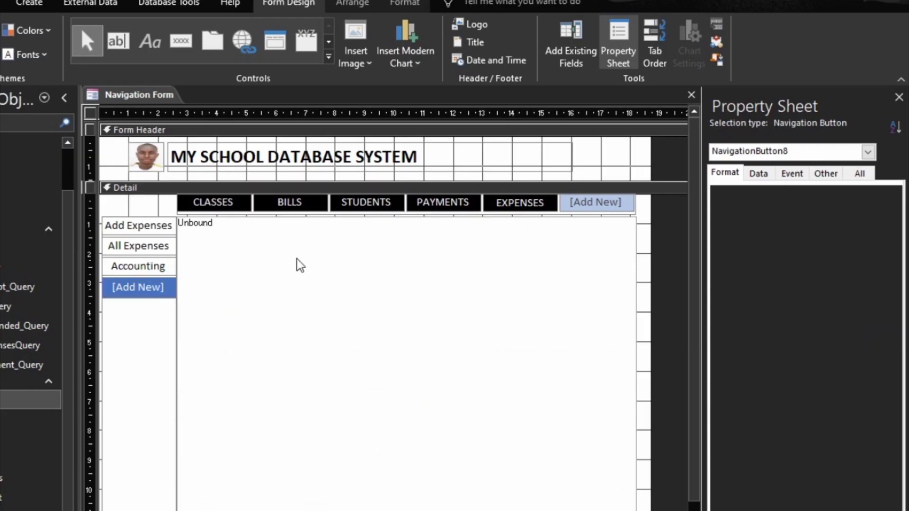
{"action": "left_click", "coordinate": [143, 199]}
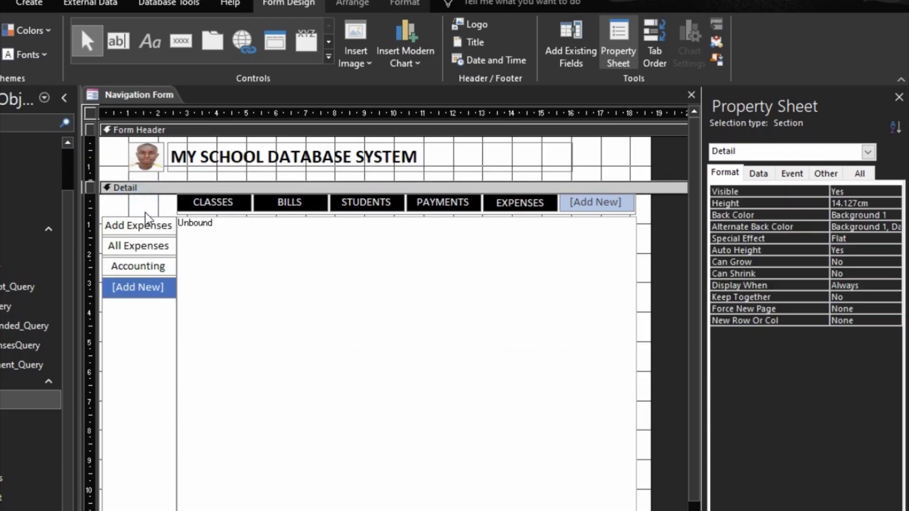
Preview the navigation form and open the horizontal tabs one after another from CLASSES through EXPENSES.
{"action": "left_click", "coordinate": [210, 205]}
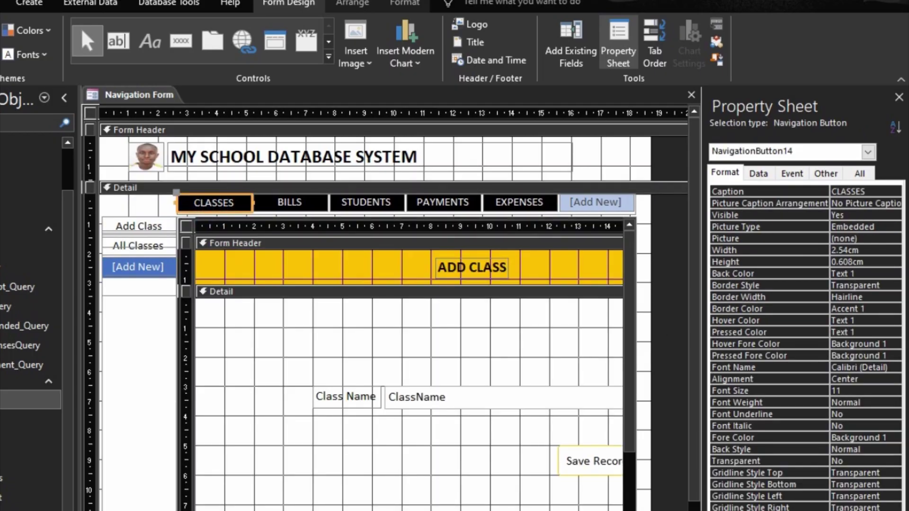
{"action": "key", "text": "F5"}
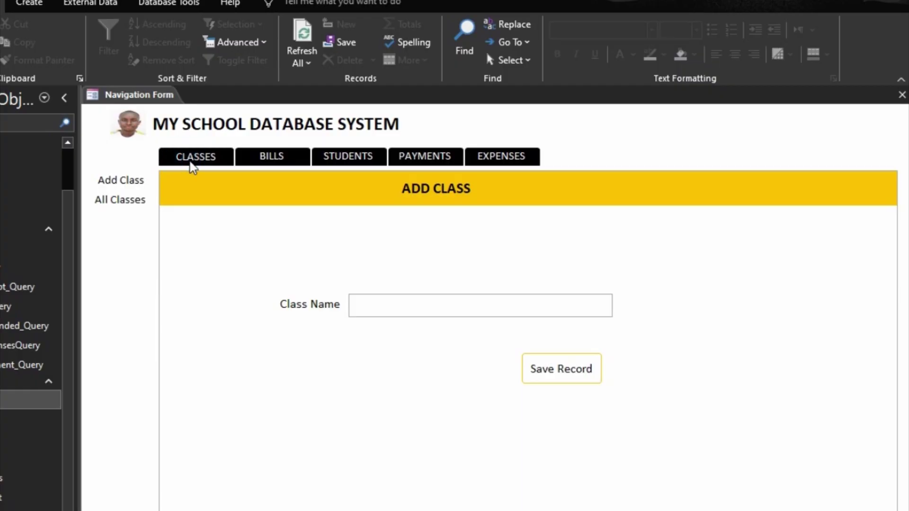
{"action": "left_click", "coordinate": [242, 157]}
{"action": "left_click", "coordinate": [220, 157]}
{"action": "left_click", "coordinate": [294, 156]}
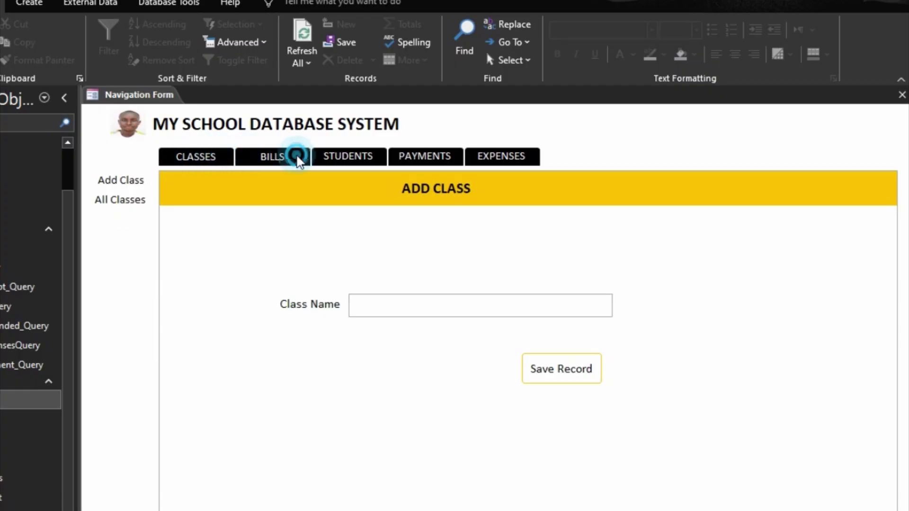
{"action": "left_click", "coordinate": [372, 157]}
{"action": "left_click", "coordinate": [435, 158]}
{"action": "left_click", "coordinate": [506, 156]}
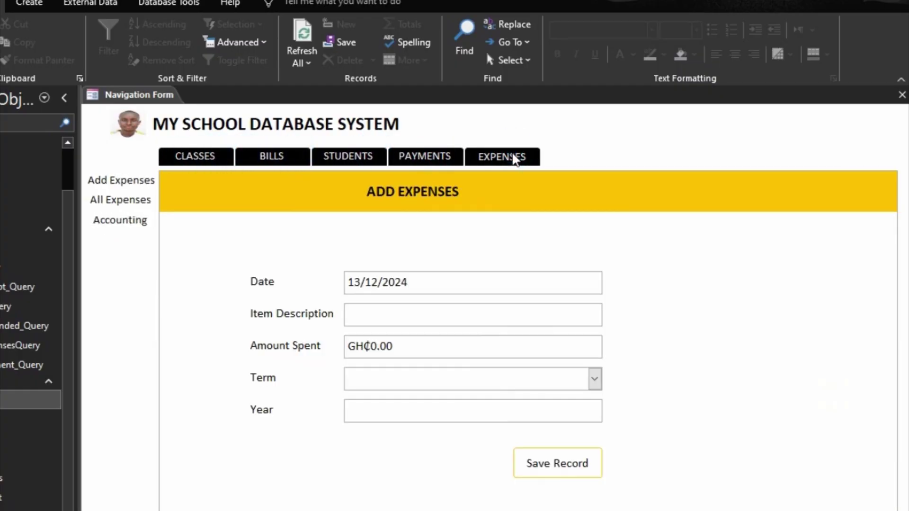
Go back through the horizontal tabs from PAYMENTS to CLASSES, open BILLS, and return to Design view.
{"action": "left_click", "coordinate": [428, 156]}
{"action": "left_click", "coordinate": [345, 157]}
{"action": "left_click", "coordinate": [254, 155]}
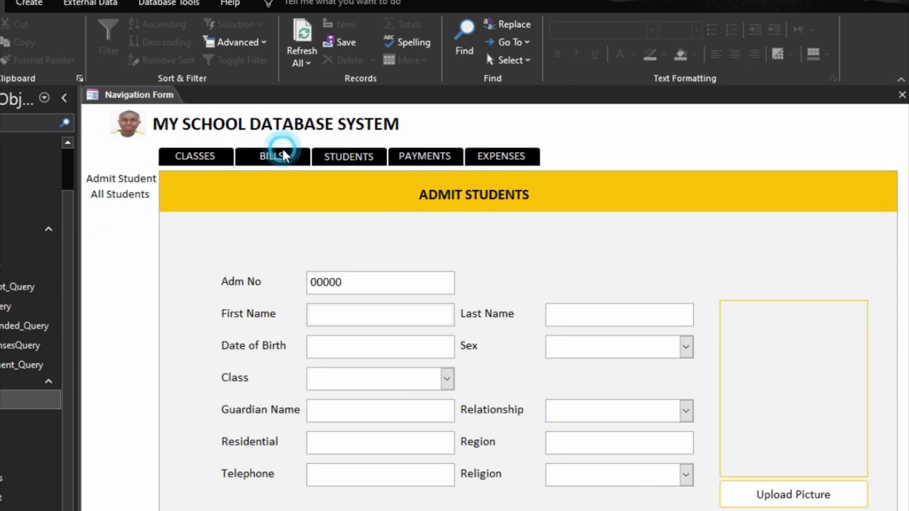
{"action": "left_click", "coordinate": [219, 160]}
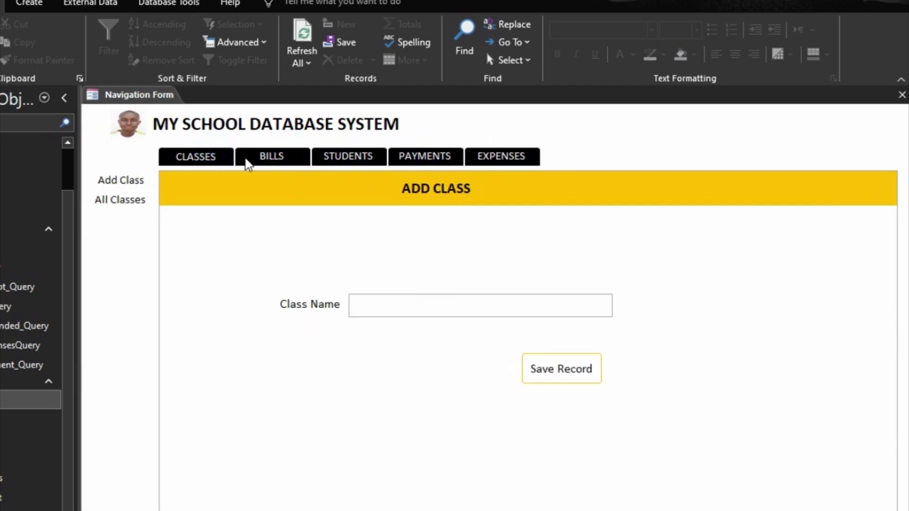
{"action": "left_click", "coordinate": [283, 164]}
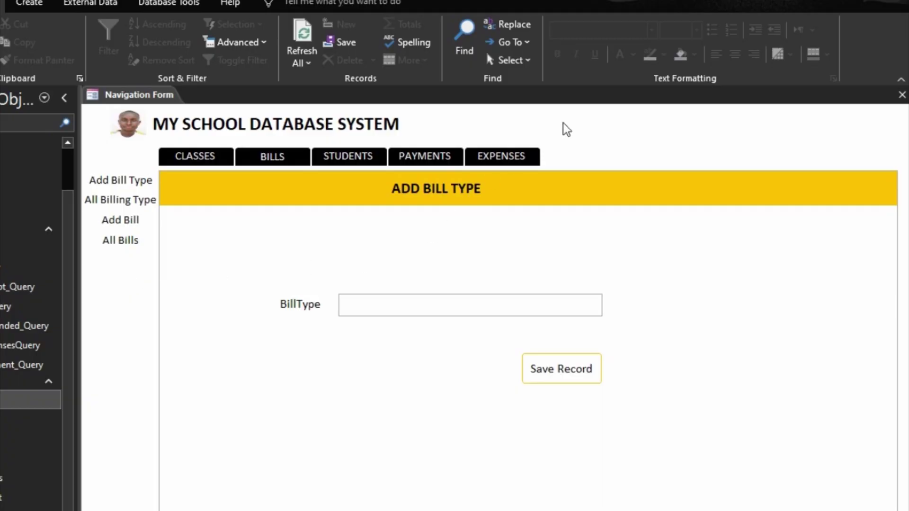
{"action": "right_click", "coordinate": [655, 137]}
{"action": "left_click", "coordinate": [682, 186]}
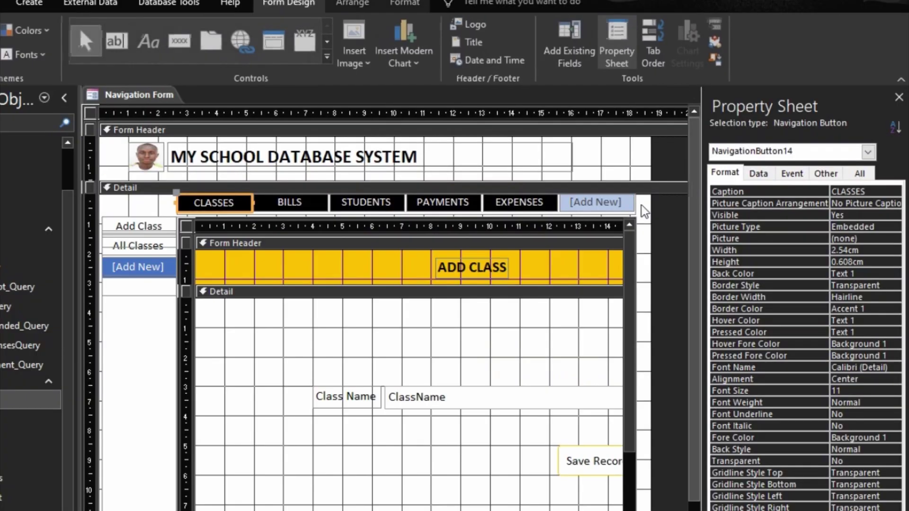
Fill the Add Class and All Classes vertical tabs with the dark red color #903C39.
{"action": "left_click", "coordinate": [139, 226]}
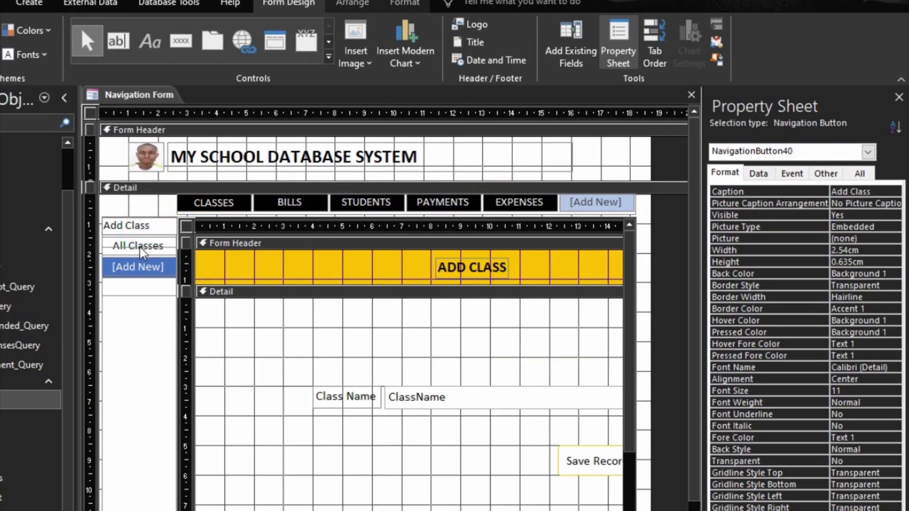
{"action": "left_click", "coordinate": [140, 247]}
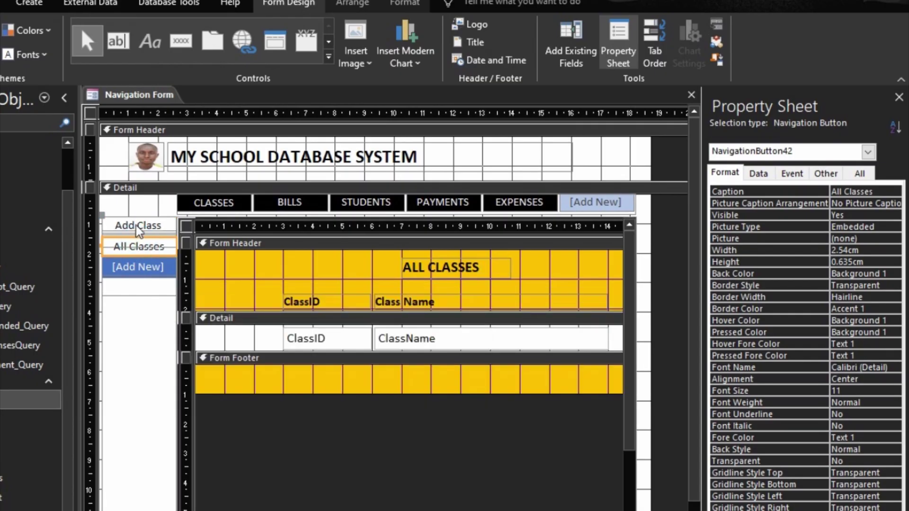
{"action": "left_click", "coordinate": [137, 228]}
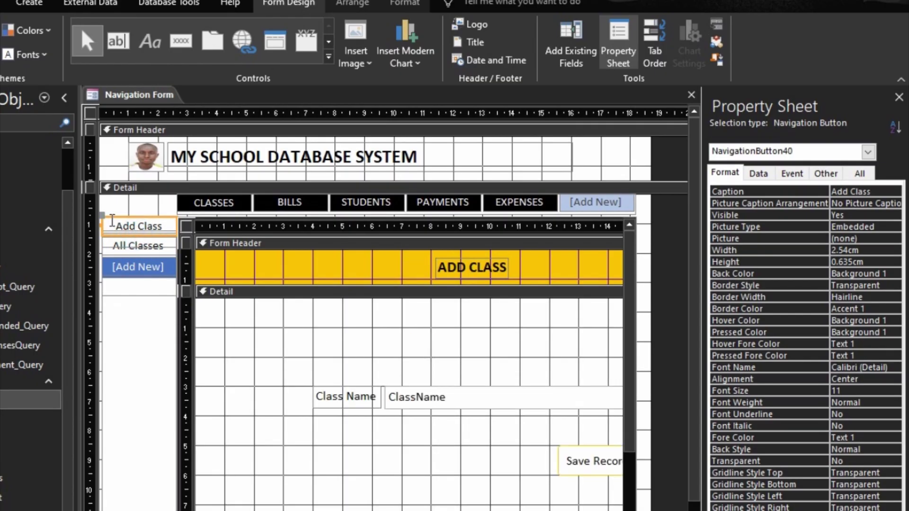
{"action": "left_click", "coordinate": [142, 247], "text": "shift"}
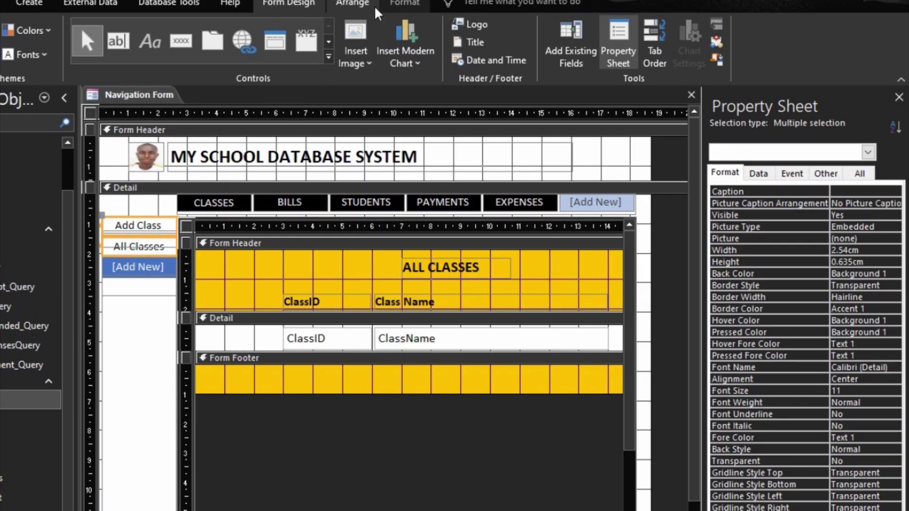
{"action": "left_click", "coordinate": [412, 4]}
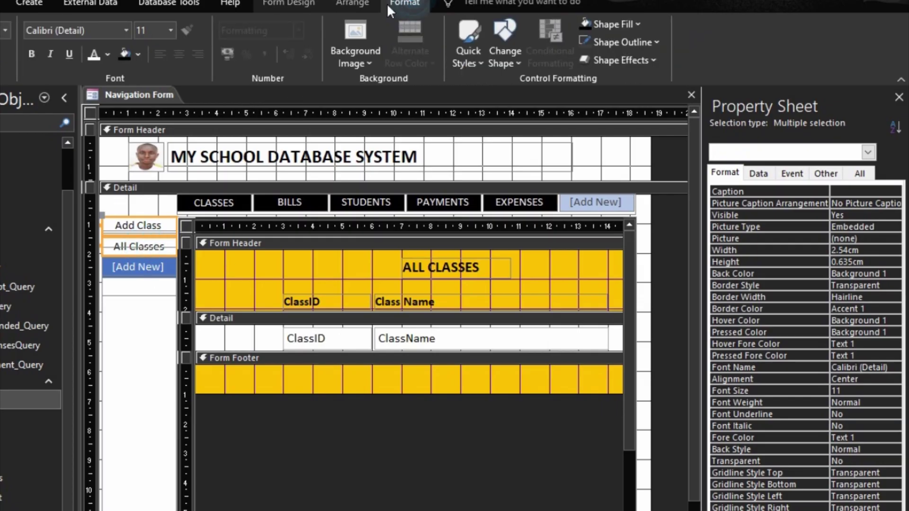
{"action": "left_click", "coordinate": [139, 54]}
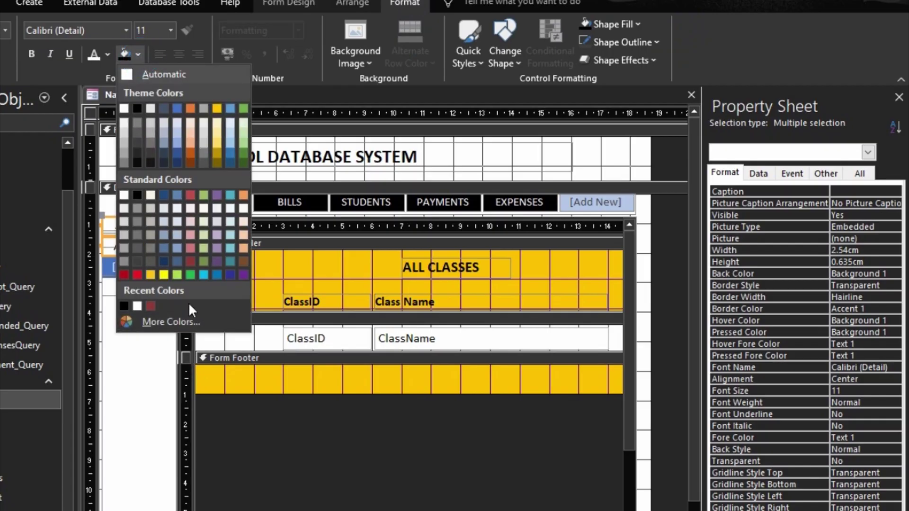
{"action": "left_click", "coordinate": [193, 262]}
{"action": "left_click", "coordinate": [193, 263]}
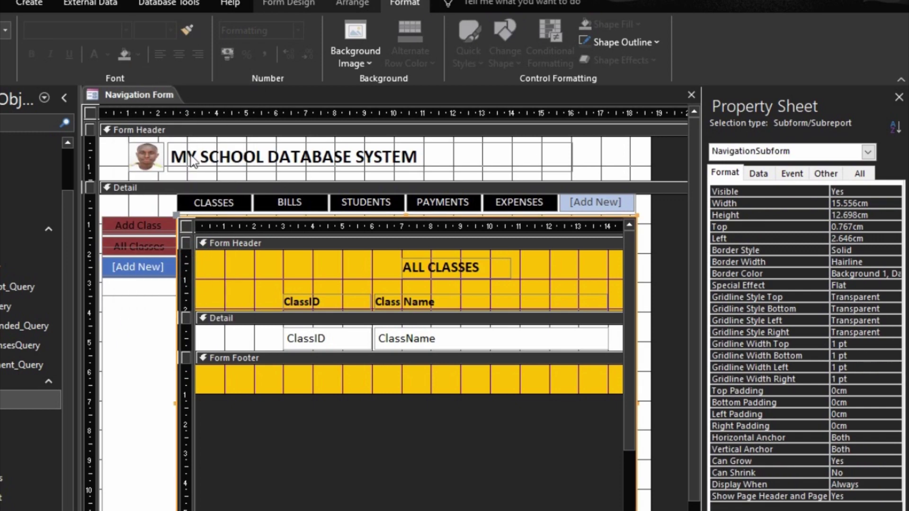
Set the font color of the Add Class and All Classes vertical tabs to white.
{"action": "left_click", "coordinate": [139, 246]}
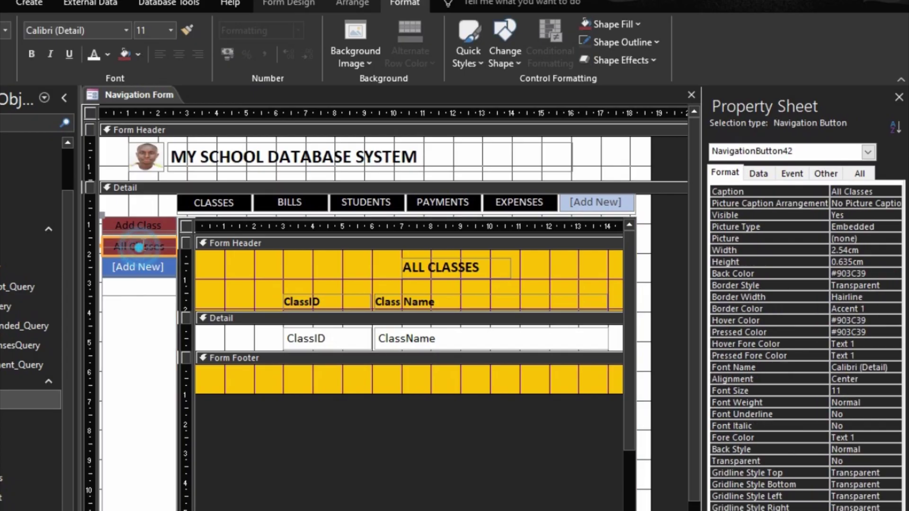
{"action": "left_click", "coordinate": [142, 223], "text": "shift"}
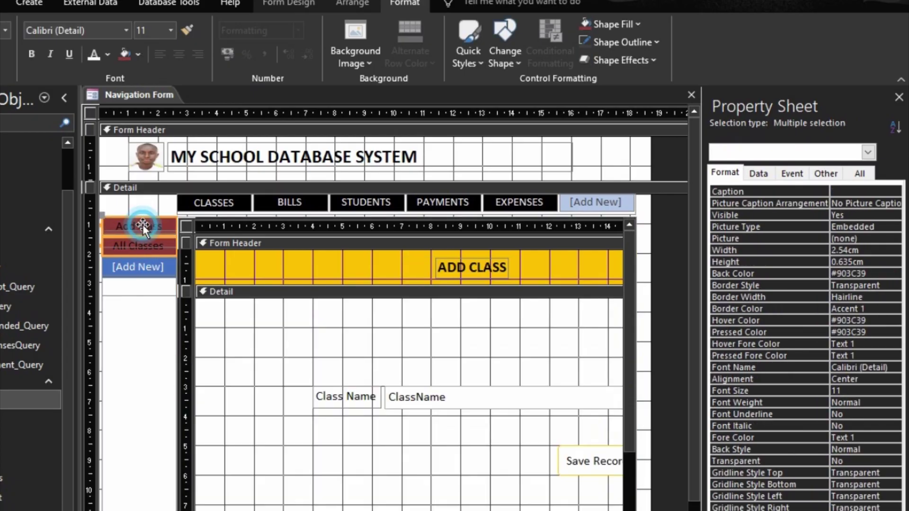
{"action": "left_click", "coordinate": [97, 53]}
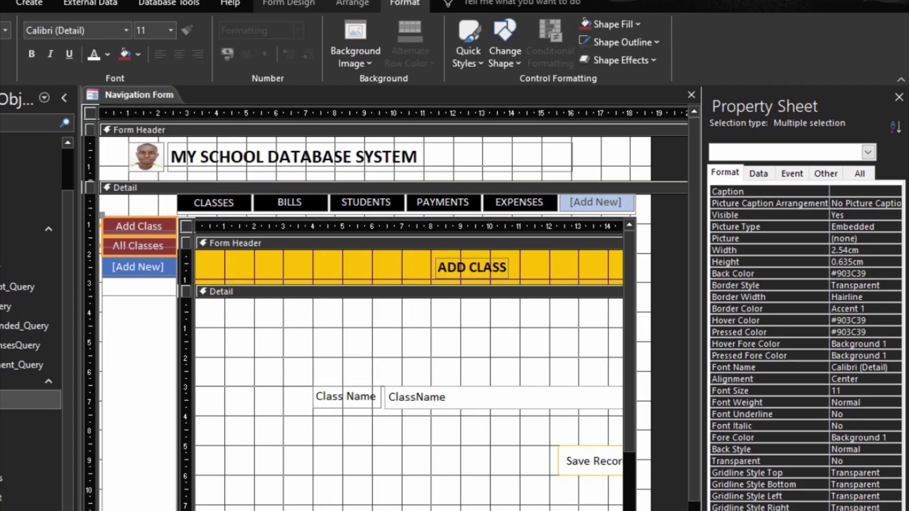
{"action": "key", "text": "F5"}
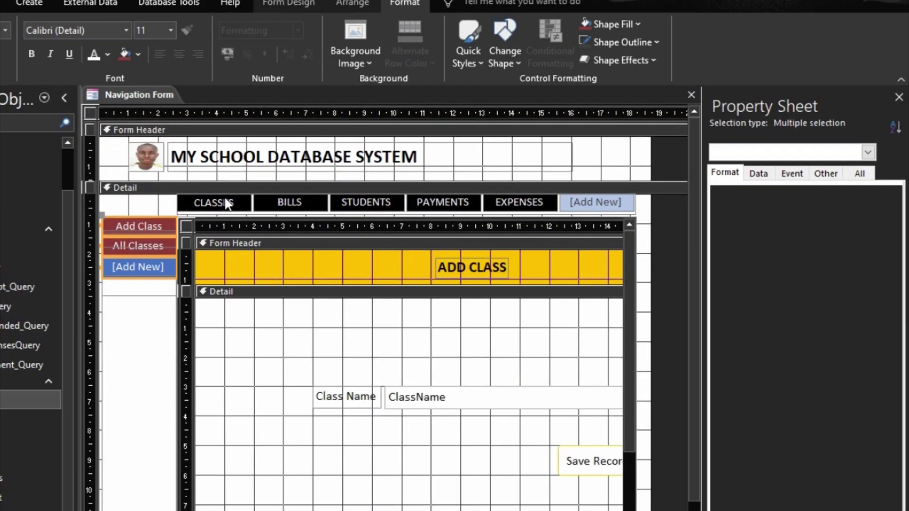
Give the four vertical tabs under BILLS, from Add Bill Type to All Bills, a dark red #903C39 fill and white text.
{"action": "left_click", "coordinate": [227, 203]}
{"action": "left_click", "coordinate": [285, 204]}
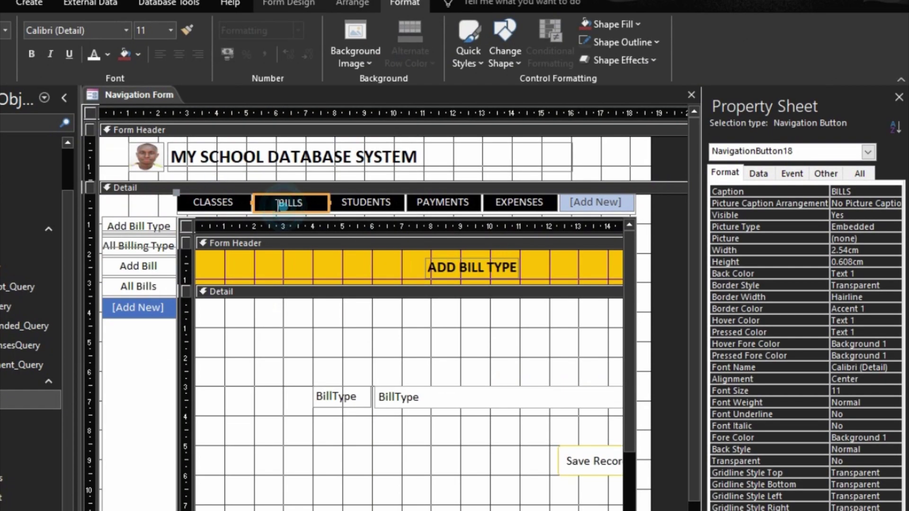
{"action": "left_click", "coordinate": [120, 228]}
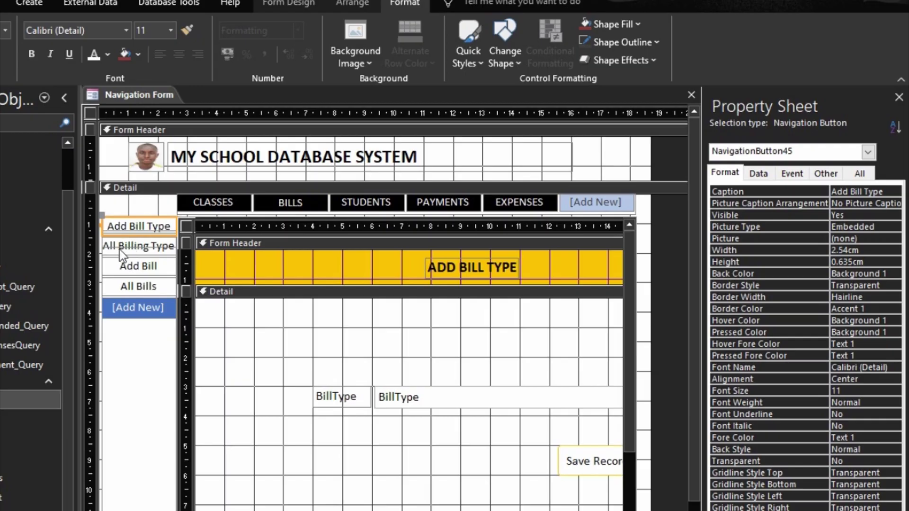
{"action": "left_click", "coordinate": [120, 249], "text": "shift"}
{"action": "left_click", "coordinate": [126, 286], "text": "shift"}
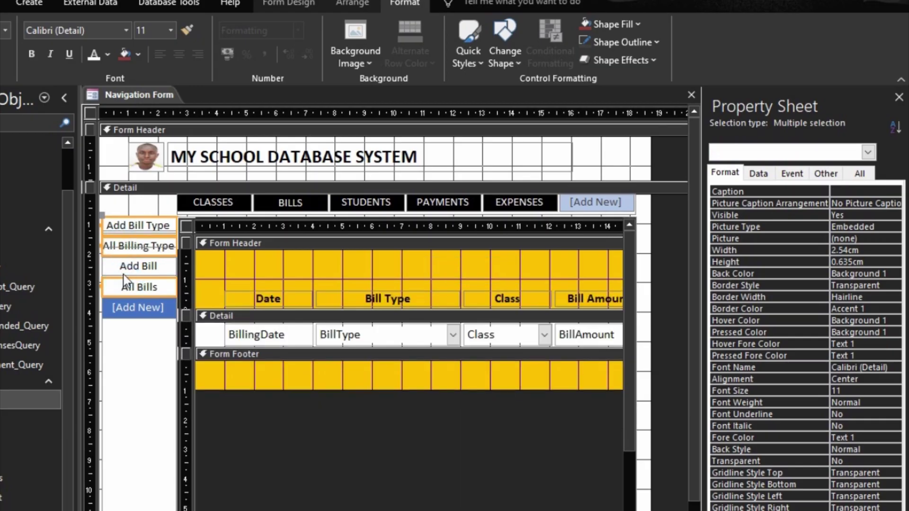
{"action": "left_click", "coordinate": [127, 266], "text": "shift"}
{"action": "left_click", "coordinate": [125, 53]}
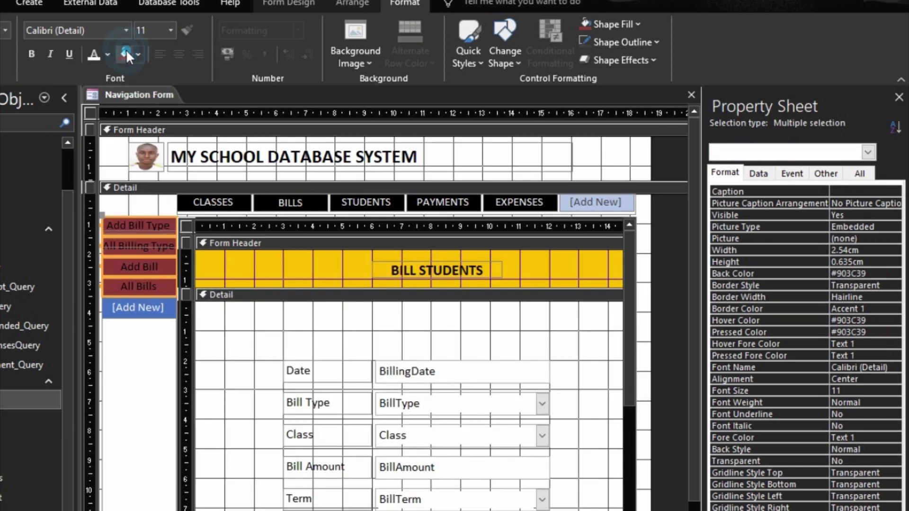
{"action": "left_click", "coordinate": [93, 52]}
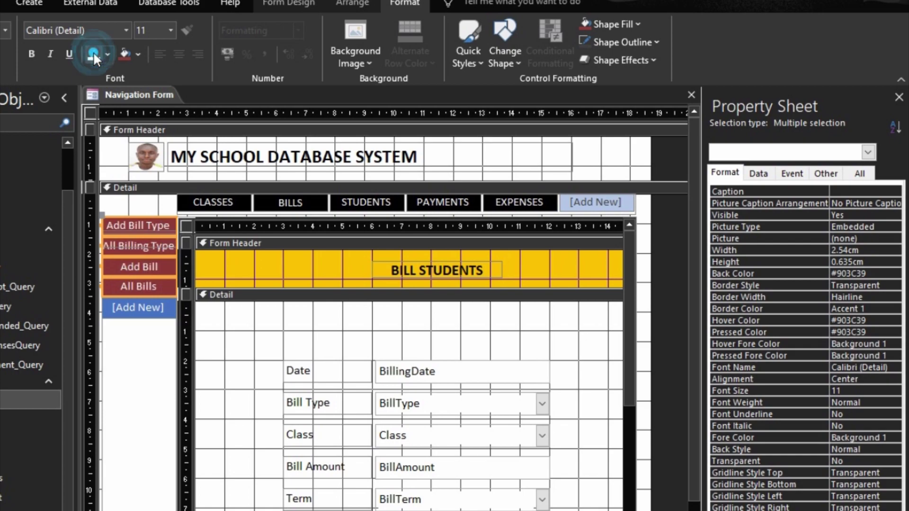
Apply the dark red #903C39 fill and white text to the STUDENTS tab and its Admit Student and All Students vertical tabs.
{"action": "left_click", "coordinate": [371, 219]}
{"action": "left_click", "coordinate": [366, 203]}
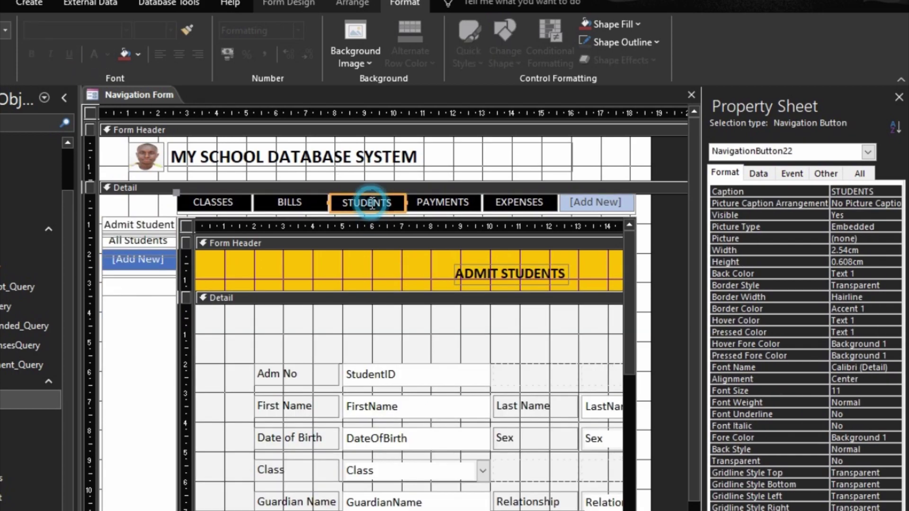
{"action": "left_click", "coordinate": [121, 225], "text": "shift"}
{"action": "left_click", "coordinate": [124, 241], "text": "shift"}
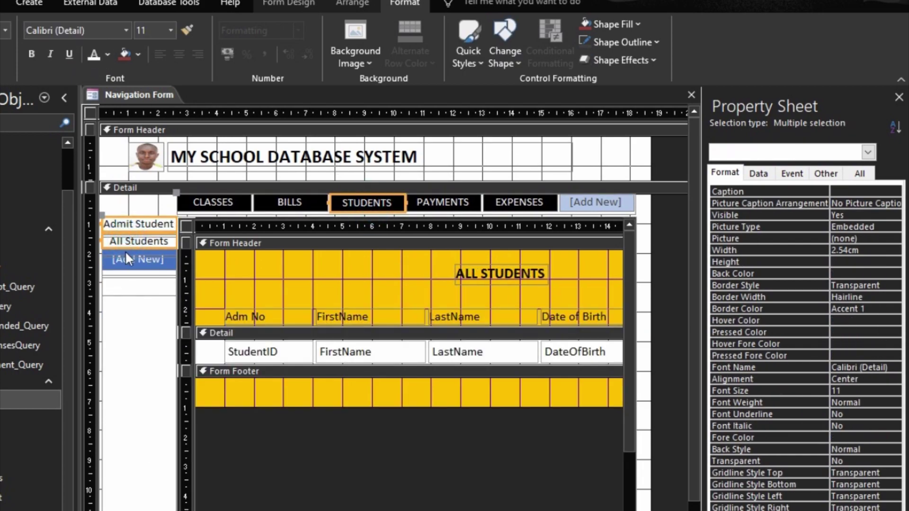
{"action": "left_click", "coordinate": [124, 55]}
{"action": "left_click", "coordinate": [94, 55]}
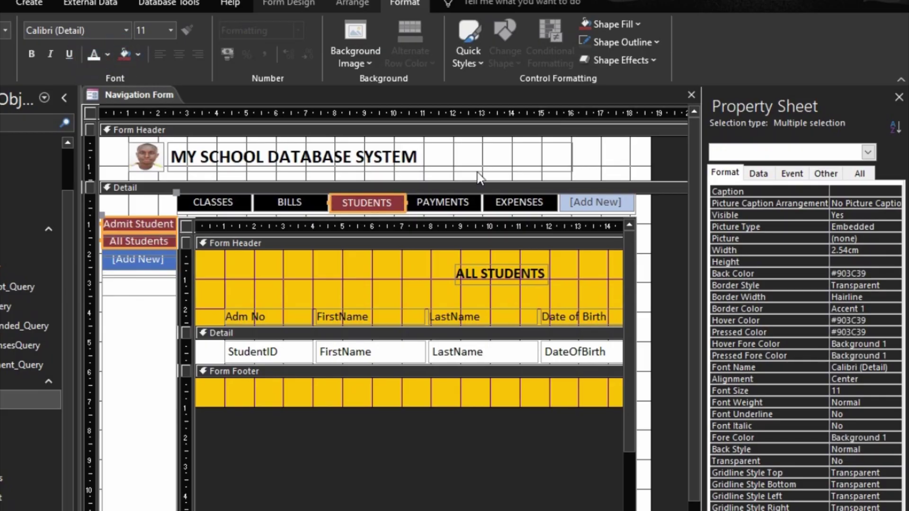
Give the three vertical tabs under PAYMENTS, Add Payment, Payment History and Payment Debt, a dark red #903C39 fill and white text.
{"action": "left_click", "coordinate": [440, 203]}
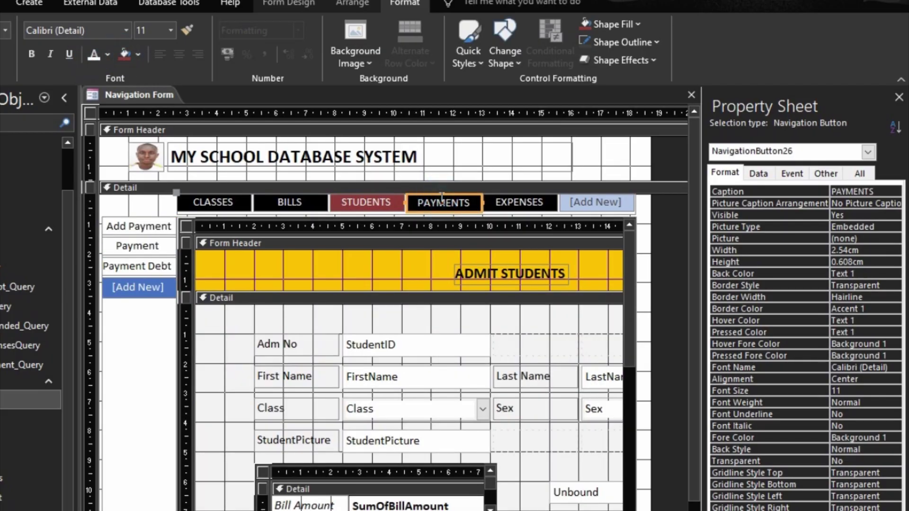
{"action": "left_click", "coordinate": [145, 226], "text": "shift"}
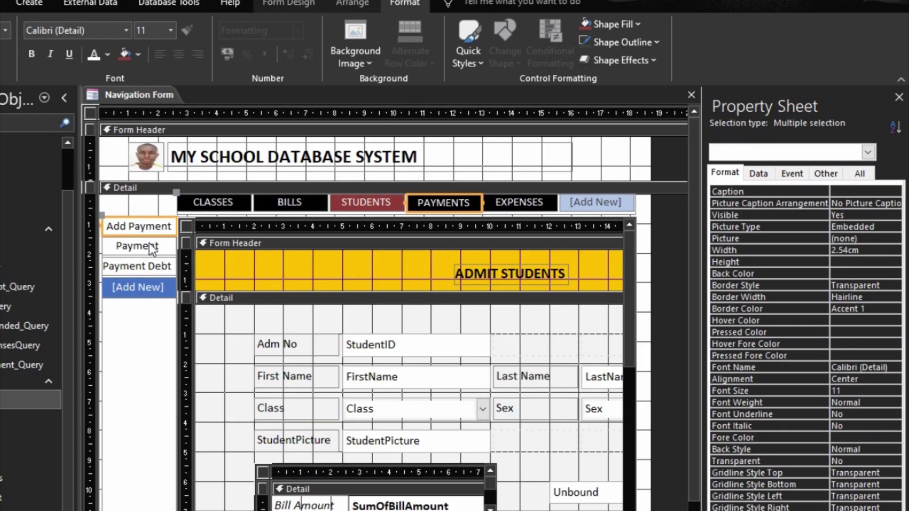
{"action": "left_click", "coordinate": [149, 247]}
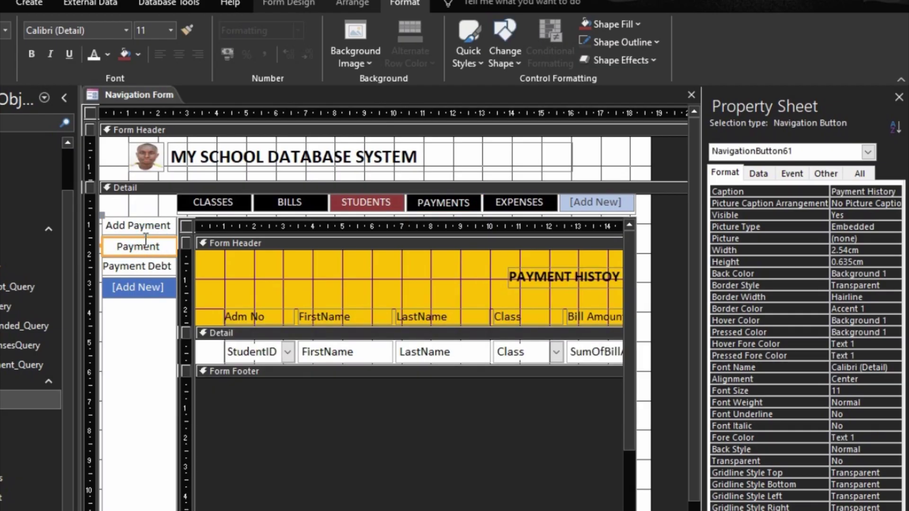
{"action": "left_click", "coordinate": [144, 228], "text": "shift"}
{"action": "left_click", "coordinate": [143, 263], "text": "shift"}
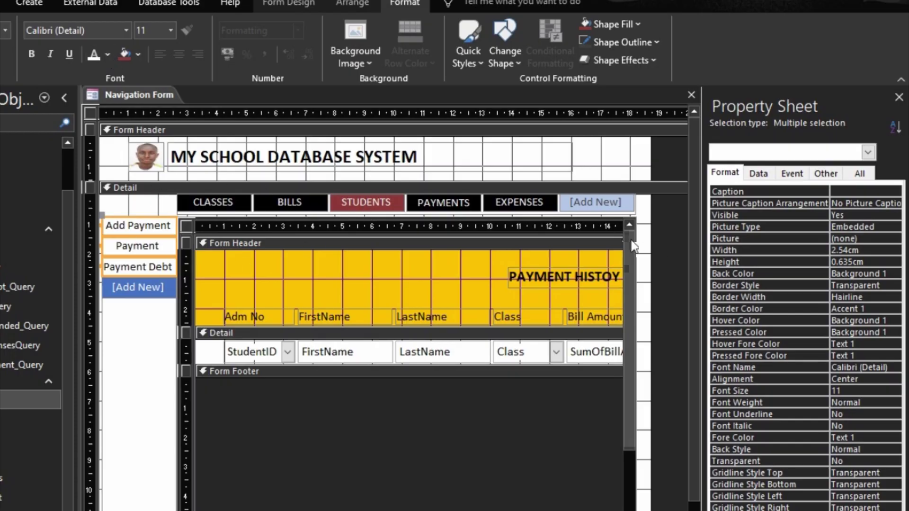
{"action": "left_click", "coordinate": [123, 53]}
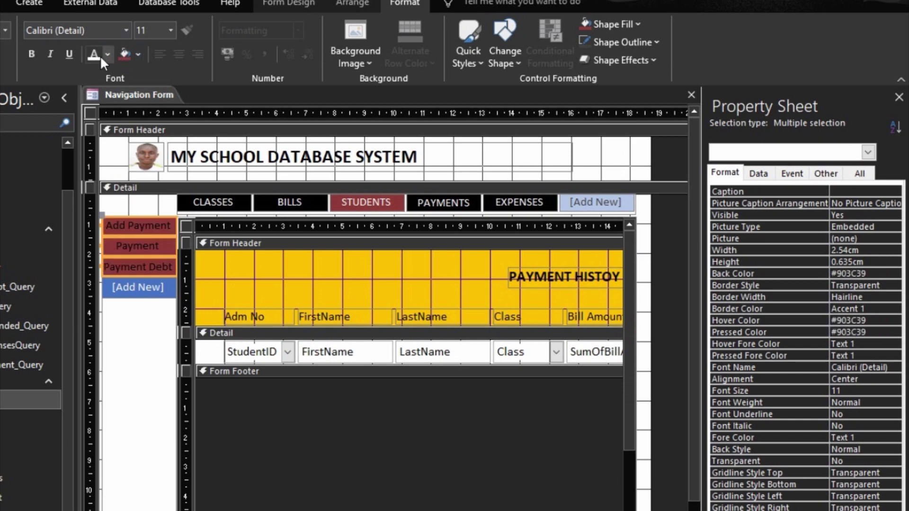
{"action": "left_click", "coordinate": [100, 55]}
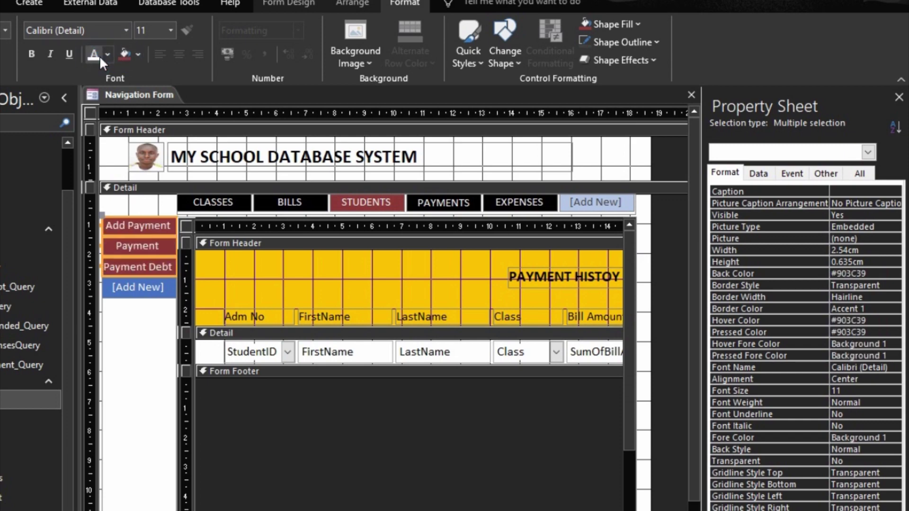
Give the three vertical tabs under EXPENSES, Add Expenses, All Expenses and Accounting, a dark red #903C39 fill and white text.
{"action": "left_click", "coordinate": [443, 207]}
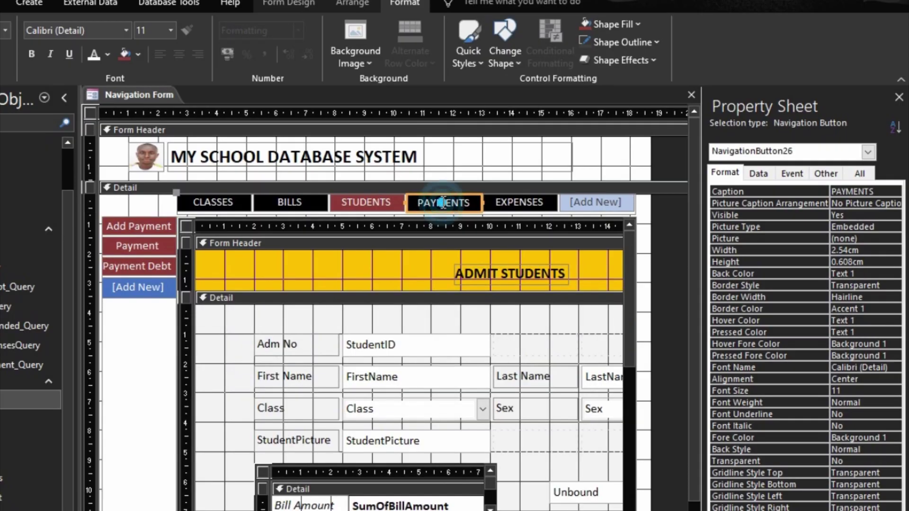
{"action": "left_click", "coordinate": [506, 203]}
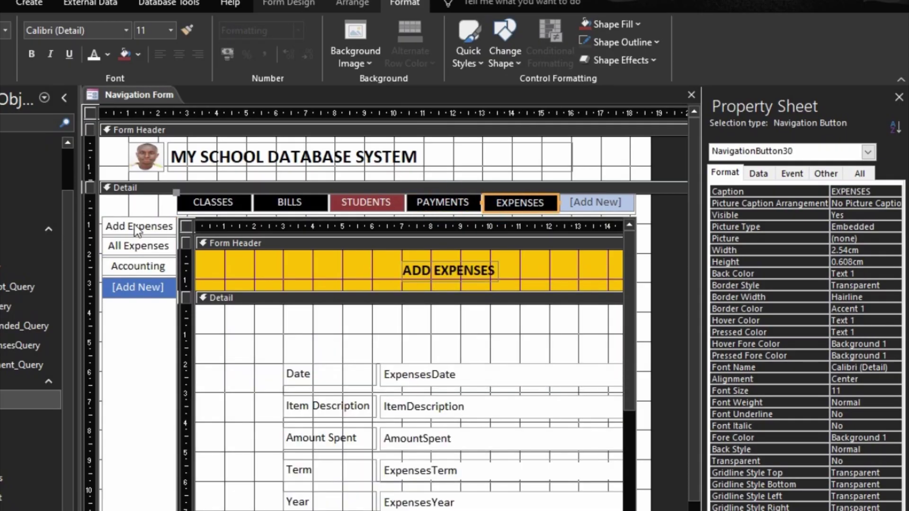
{"action": "left_click", "coordinate": [135, 224]}
{"action": "left_click", "coordinate": [130, 247], "text": "shift"}
{"action": "left_click", "coordinate": [134, 268], "text": "shift"}
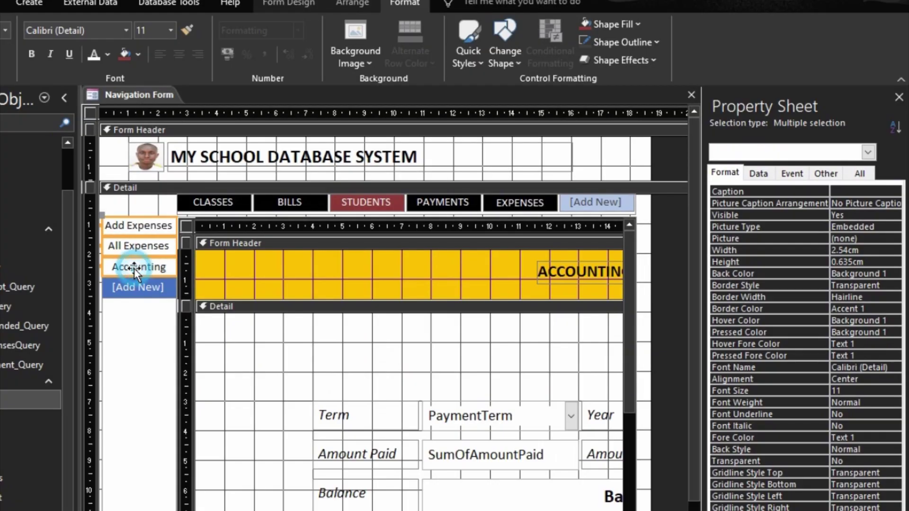
{"action": "left_click", "coordinate": [125, 53]}
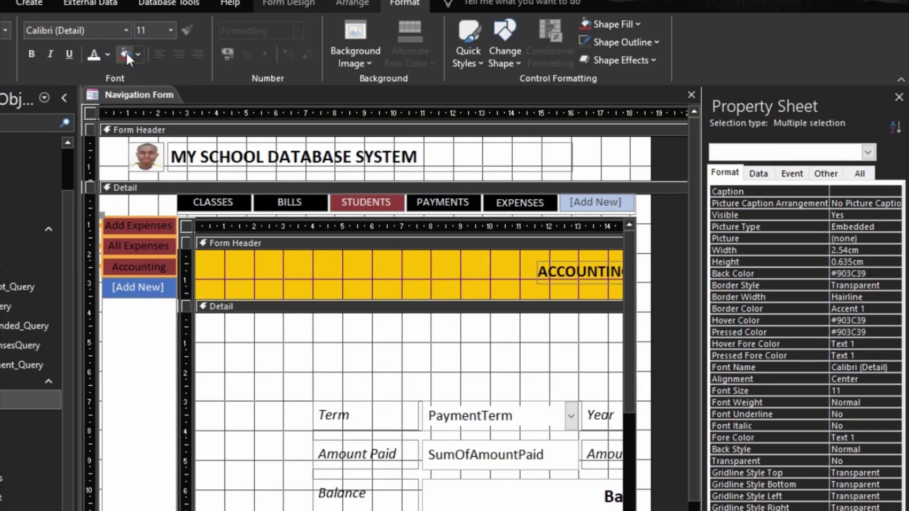
{"action": "left_click", "coordinate": [99, 56]}
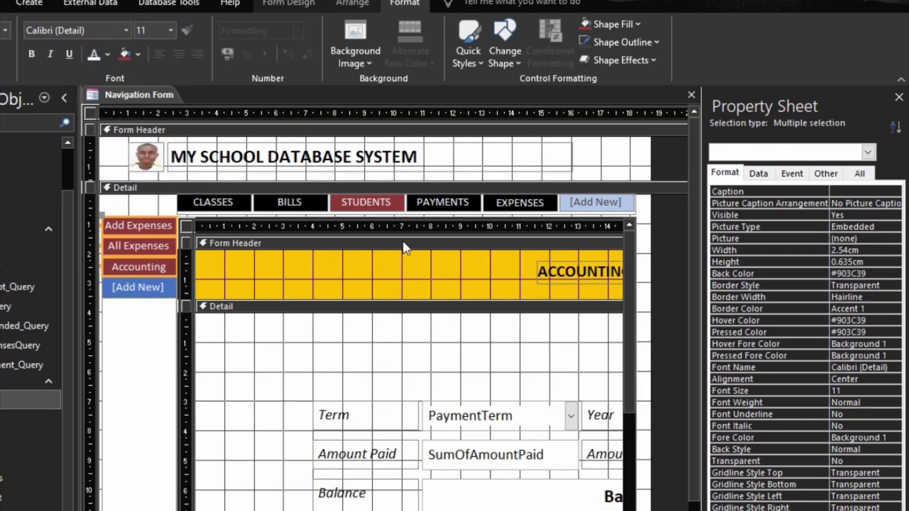
Change the STUDENTS navigation button's fill color to the theme's black, Text 1.
{"action": "left_click", "coordinate": [362, 201]}
{"action": "left_click", "coordinate": [137, 55]}
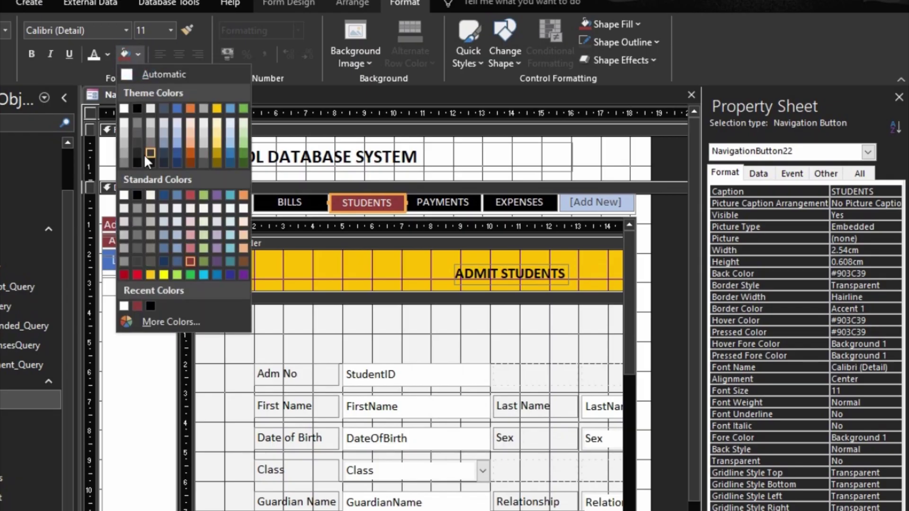
{"action": "left_click", "coordinate": [140, 110]}
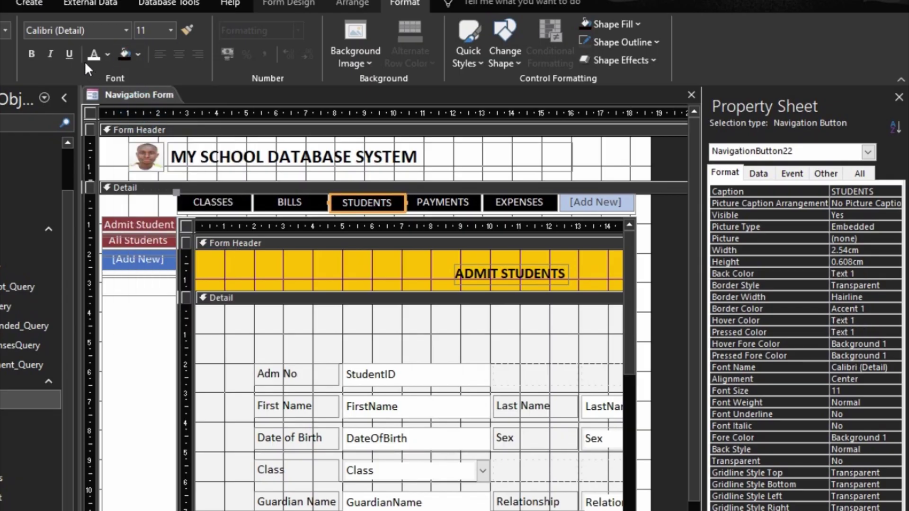
{"action": "left_click", "coordinate": [120, 402]}
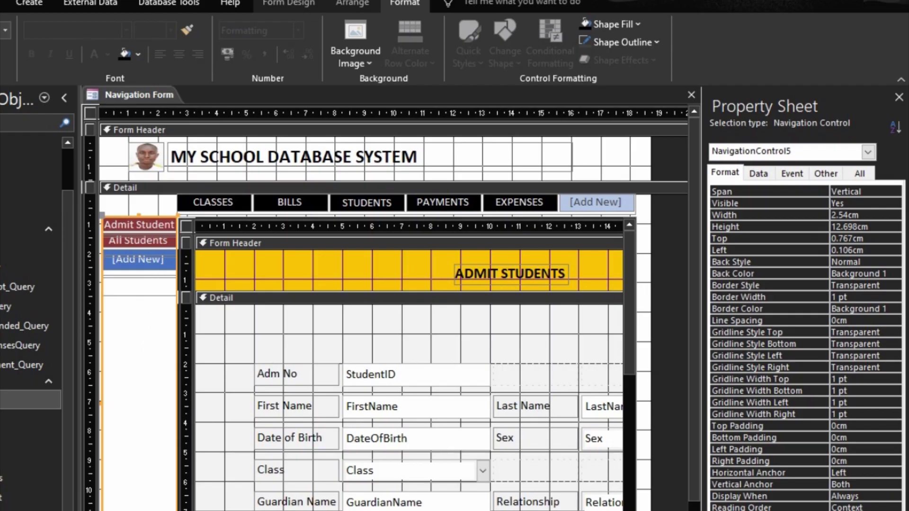
Preview the navigation form in Form view and check the BILLS and CLASSES buttons, then return to Design view.
{"action": "key", "text": "F5"}
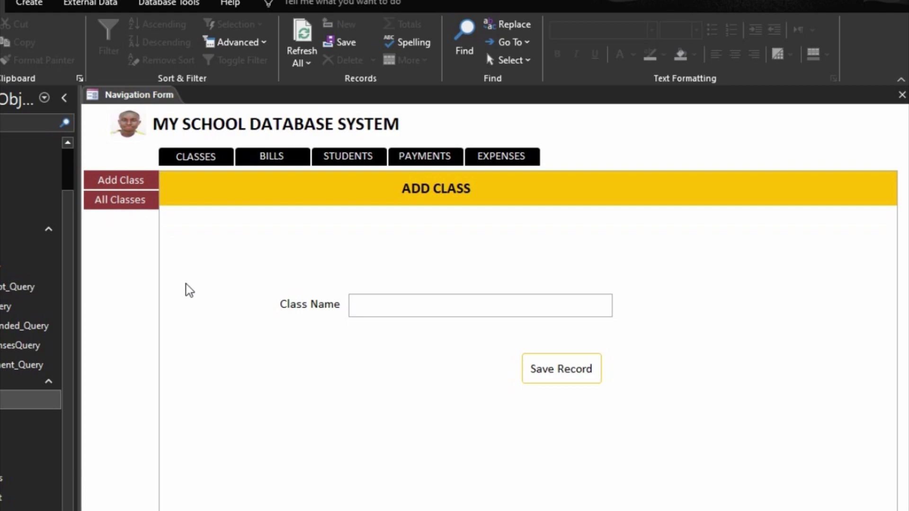
{"action": "left_click", "coordinate": [265, 163]}
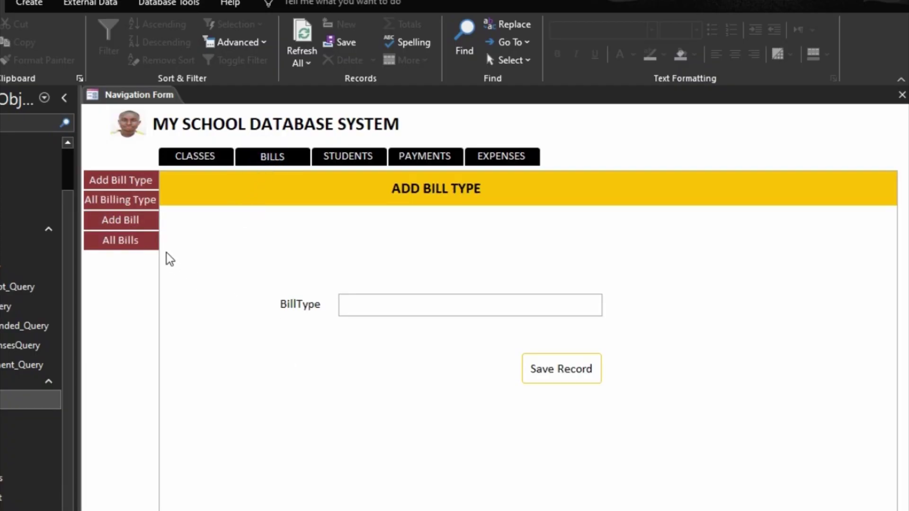
{"action": "left_click", "coordinate": [192, 159]}
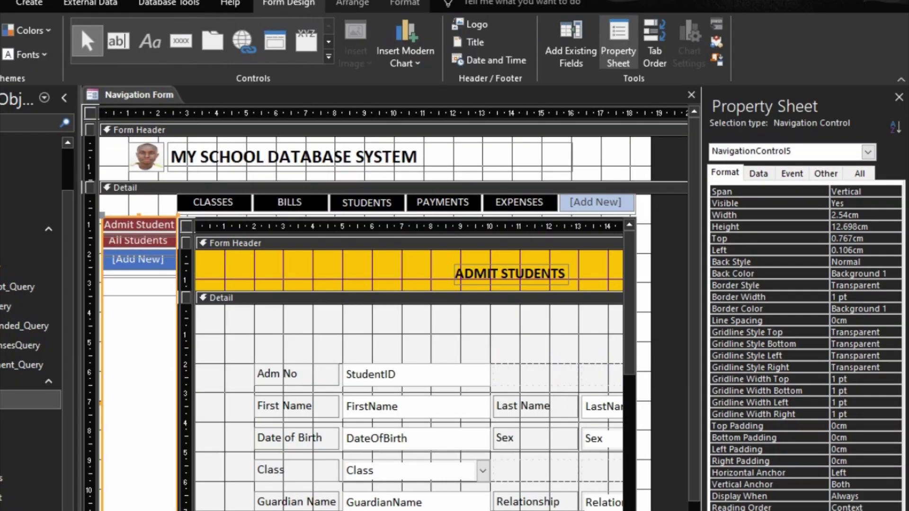
Set the Hover Color of the CLASSES, BILLS, STUDENTS, PAYMENTS and EXPENSES buttons together to the darkest Background 1 shade.
{"action": "left_click", "coordinate": [205, 198]}
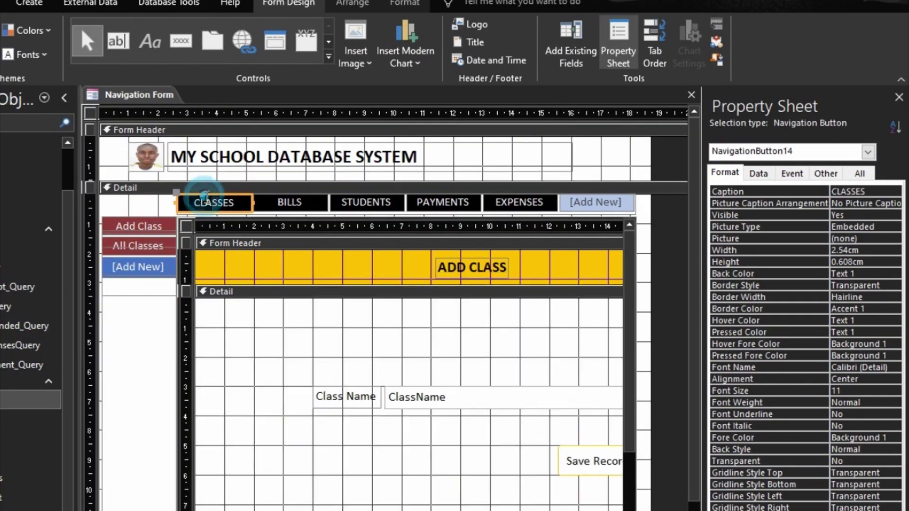
{"action": "left_click", "coordinate": [289, 204]}
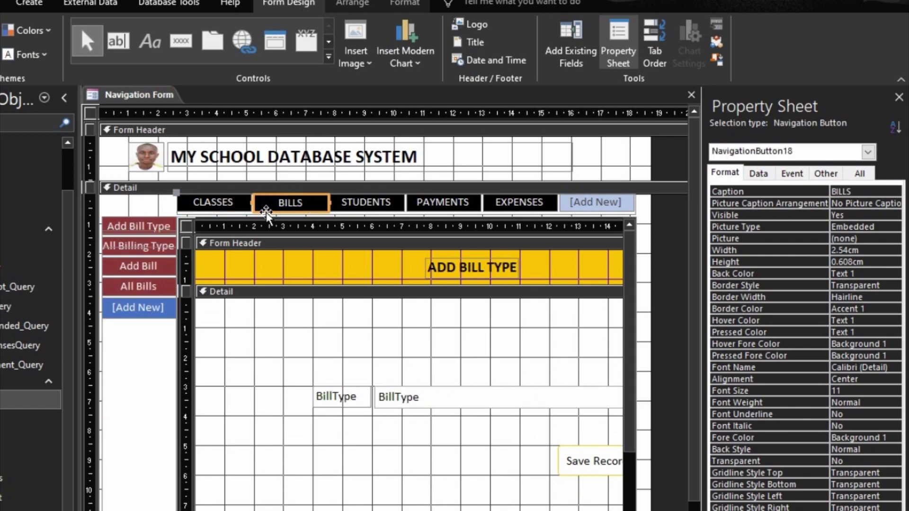
{"action": "left_click", "coordinate": [230, 198], "text": "shift"}
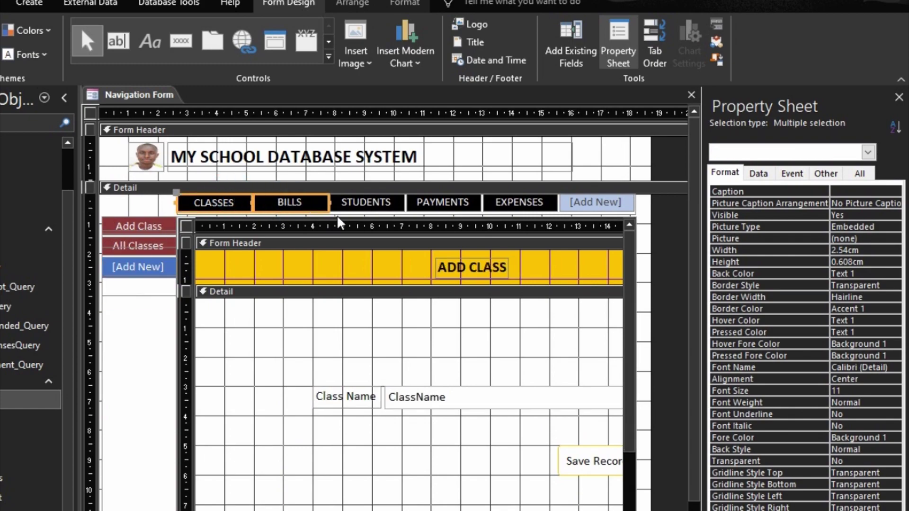
{"action": "left_click", "coordinate": [357, 201], "text": "shift"}
{"action": "left_click", "coordinate": [438, 204], "text": "shift"}
{"action": "left_click", "coordinate": [519, 202], "text": "shift"}
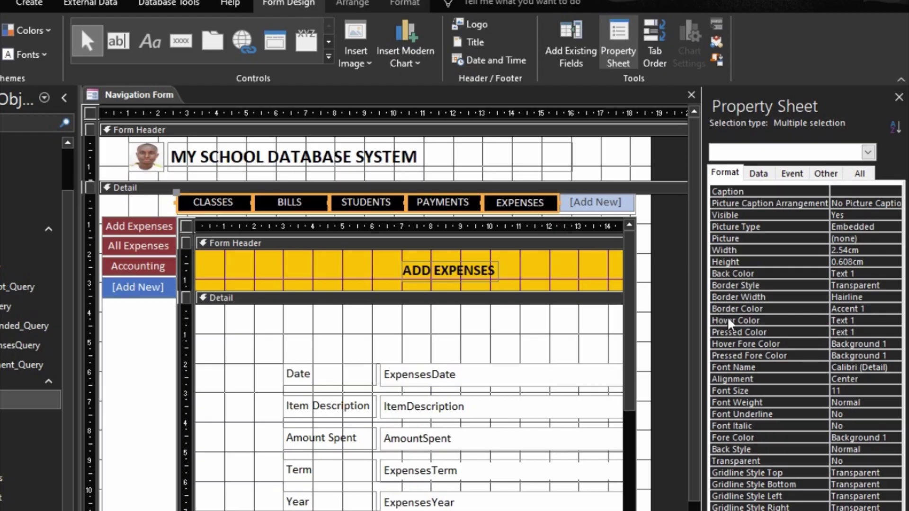
{"action": "left_click", "coordinate": [779, 320]}
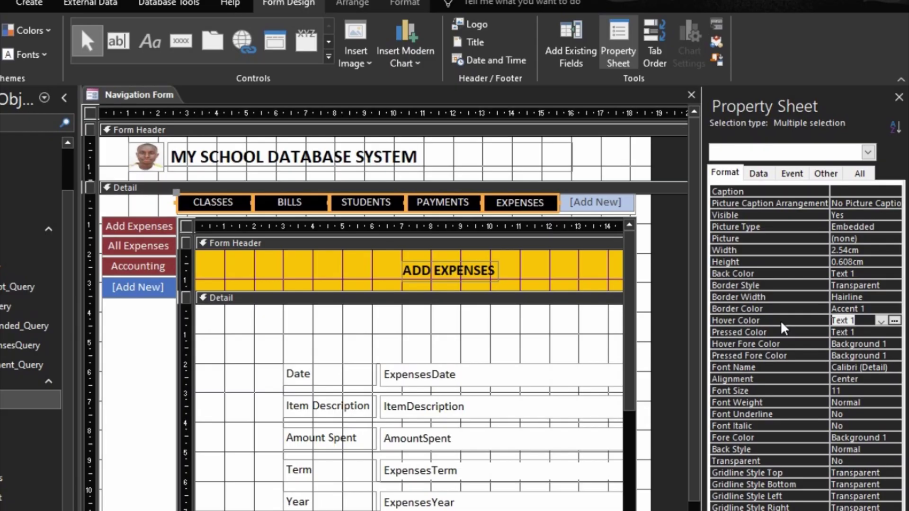
{"action": "left_click", "coordinate": [894, 321]}
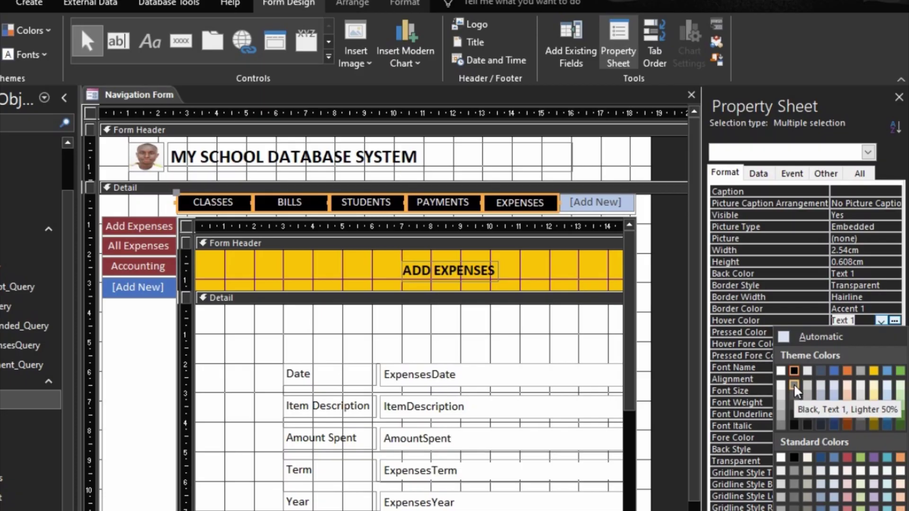
{"action": "left_click", "coordinate": [781, 424]}
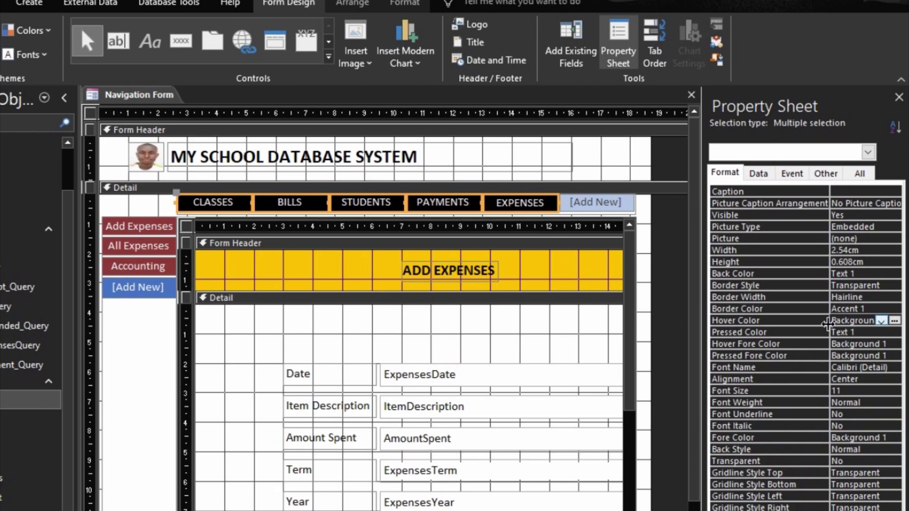
Set the Pressed Color of the five selected navigation buttons to the dark red #903C39.
{"action": "left_click", "coordinate": [800, 333]}
{"action": "left_click", "coordinate": [894, 332]}
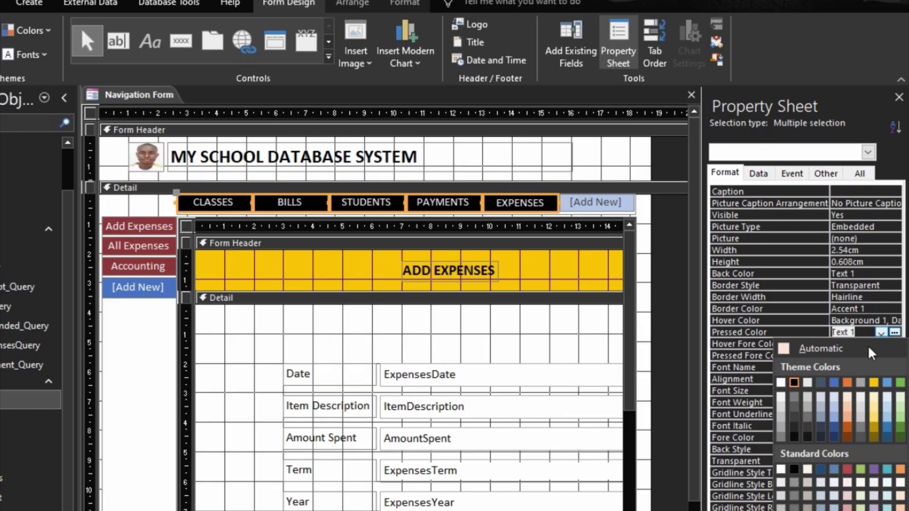
{"action": "left_click", "coordinate": [847, 506]}
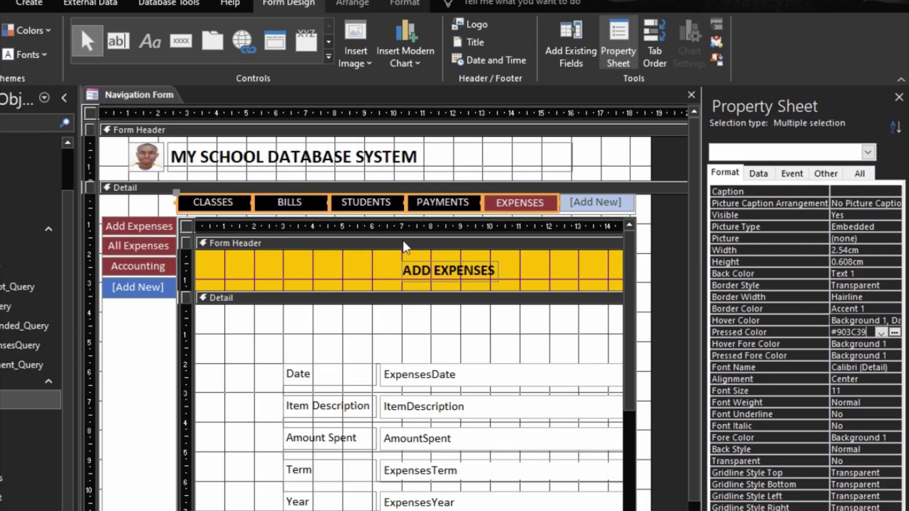
Set the five buttons' Hover Fore Color to Text 1 and their Pressed Fore Color to Background 1.
{"action": "left_click", "coordinate": [744, 347]}
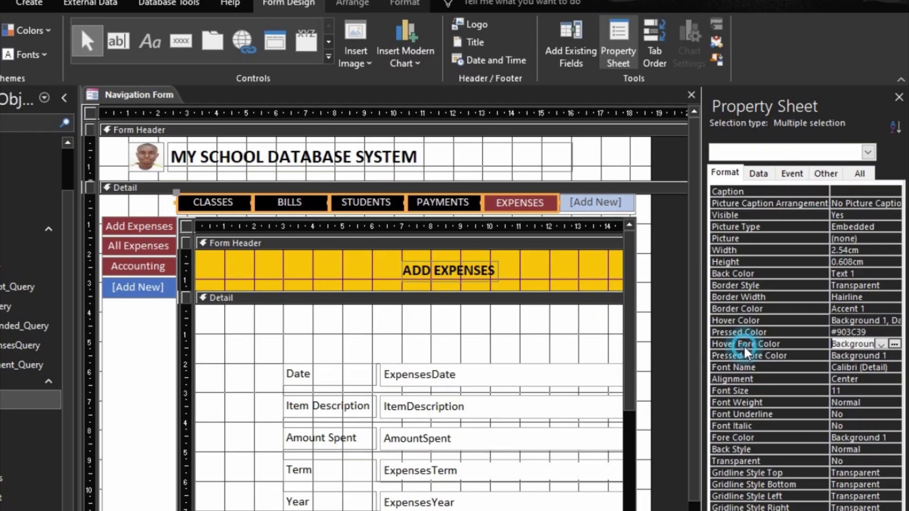
{"action": "left_click", "coordinate": [895, 344]}
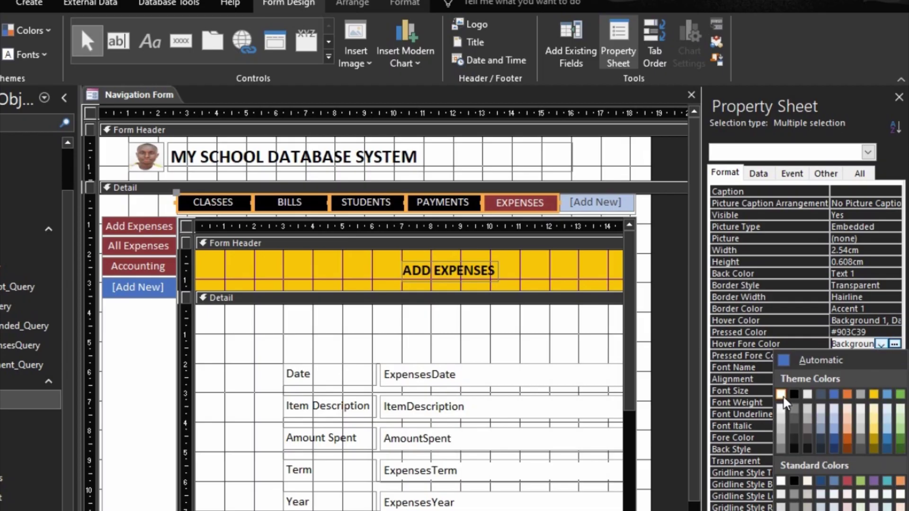
{"action": "left_click", "coordinate": [795, 394]}
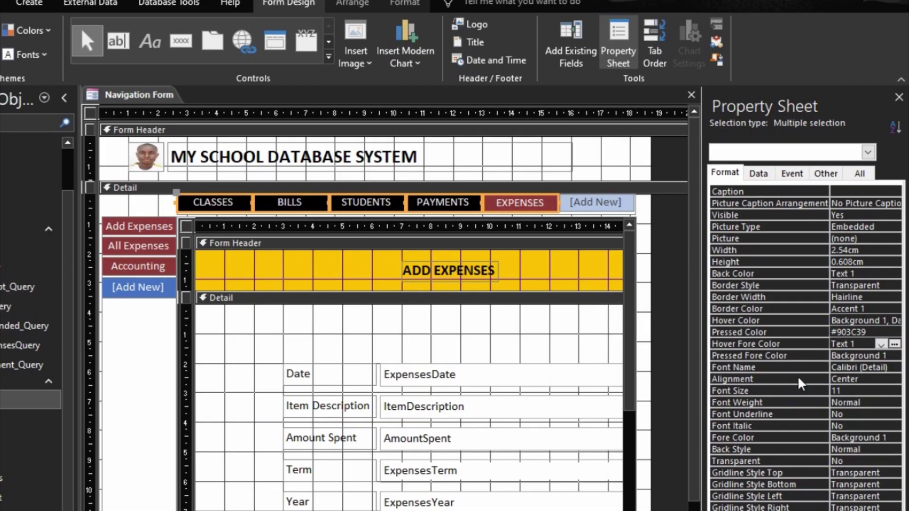
{"action": "left_click", "coordinate": [766, 355]}
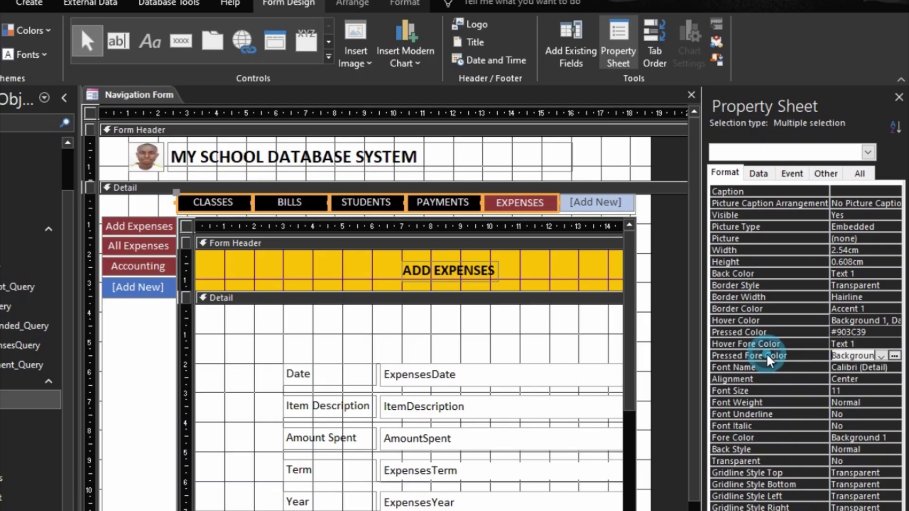
{"action": "left_click", "coordinate": [893, 357]}
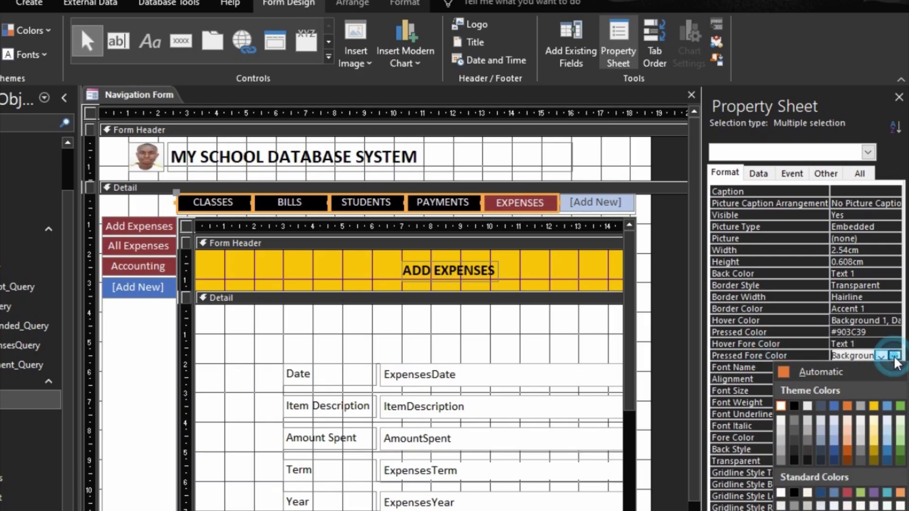
{"action": "left_click", "coordinate": [781, 406]}
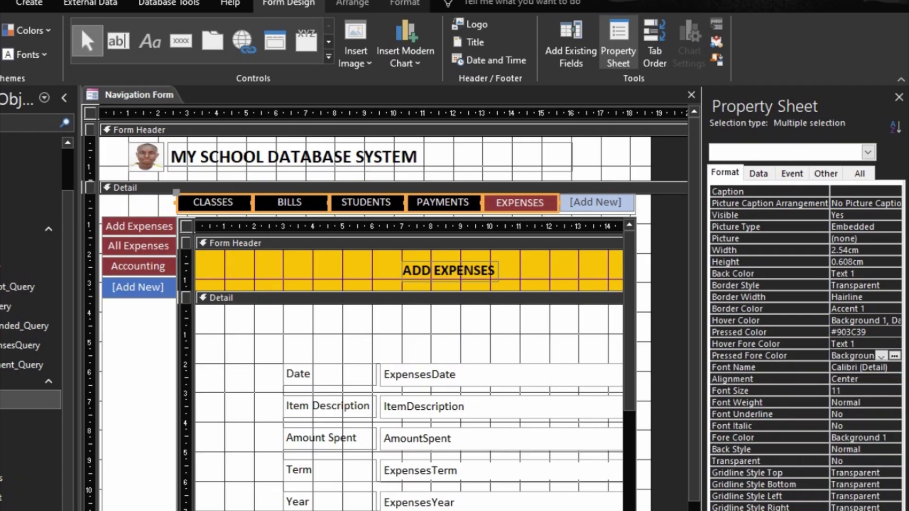
Run the form and open each main navigation section to check the hover and pressed colors, then return to Design view.
{"action": "key", "text": "F5"}
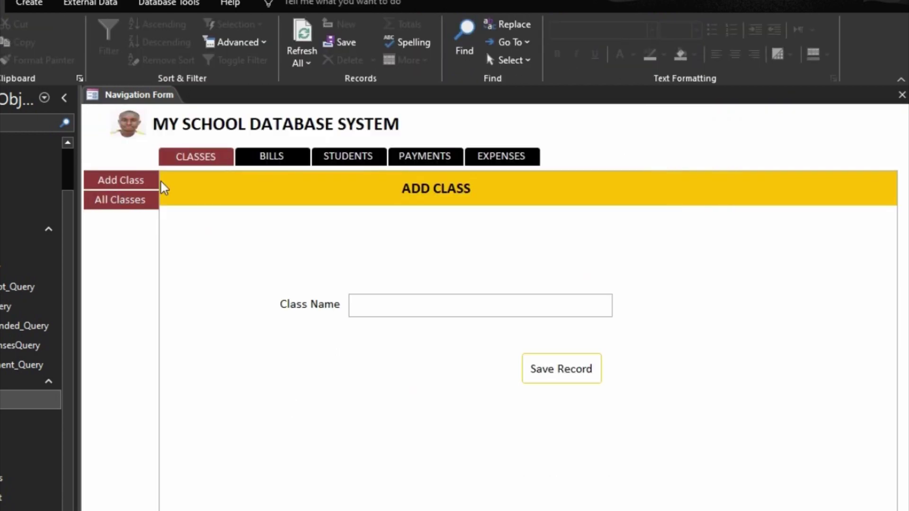
{"action": "left_click", "coordinate": [265, 160]}
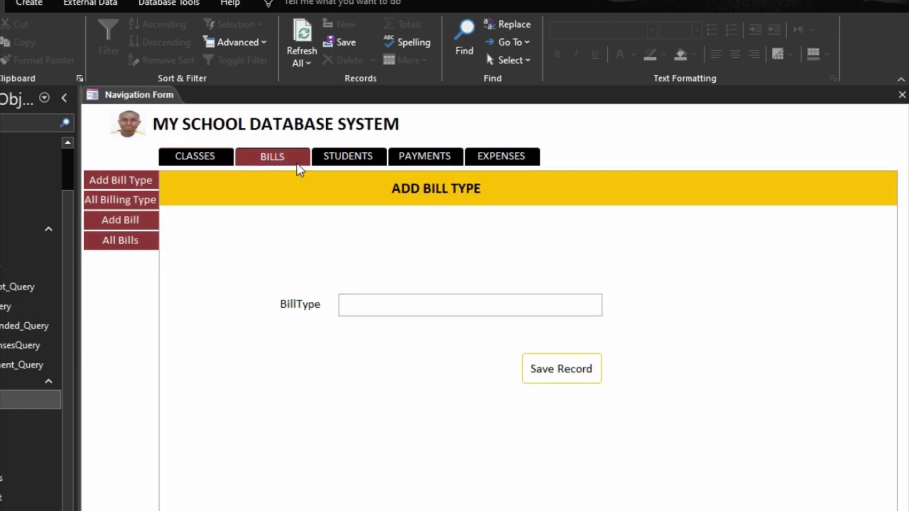
{"action": "left_click", "coordinate": [347, 158]}
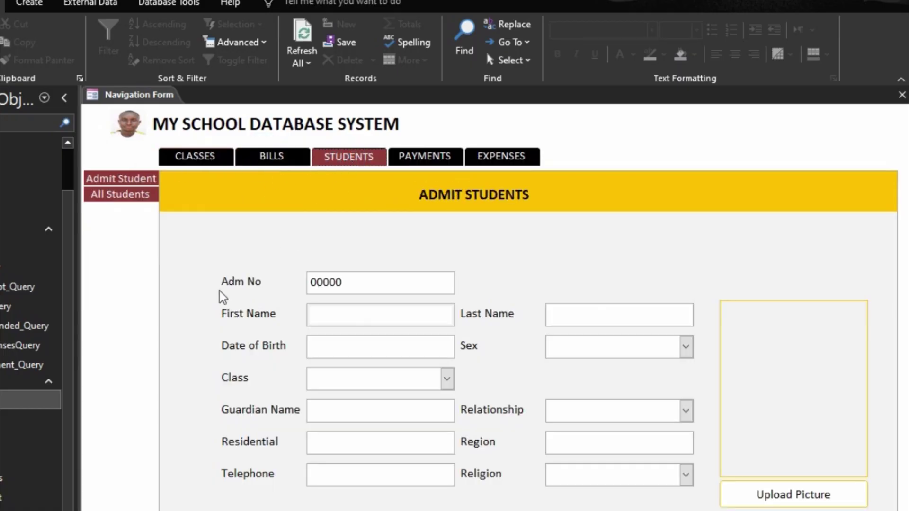
{"action": "left_click", "coordinate": [422, 156]}
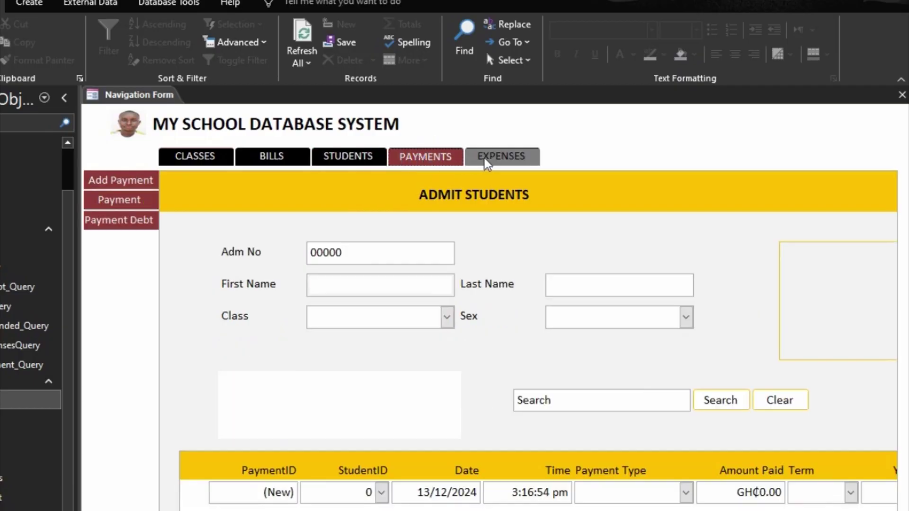
{"action": "left_click", "coordinate": [484, 158]}
{"action": "left_click", "coordinate": [208, 161]}
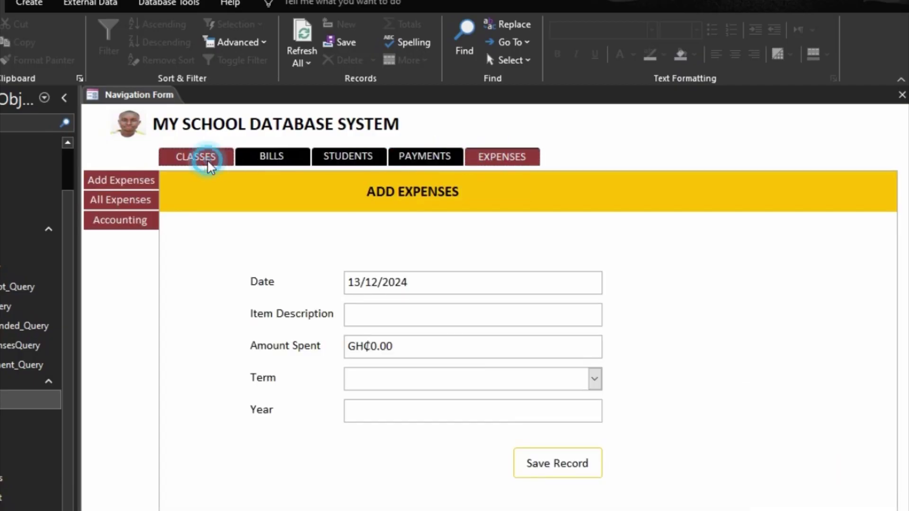
{"action": "left_click", "coordinate": [314, 152]}
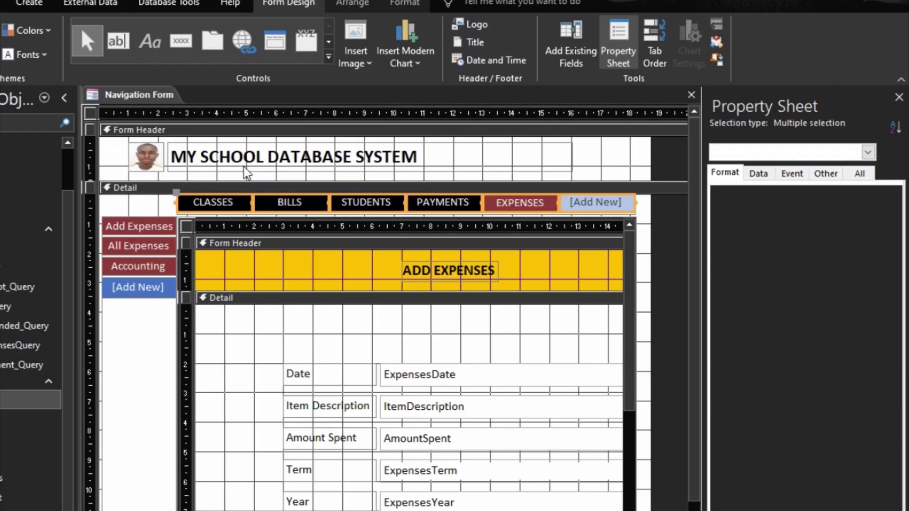
Set the font size of the MY SCHOOL DATABASE SYSTEM header title to 16.
{"action": "left_click", "coordinate": [241, 160]}
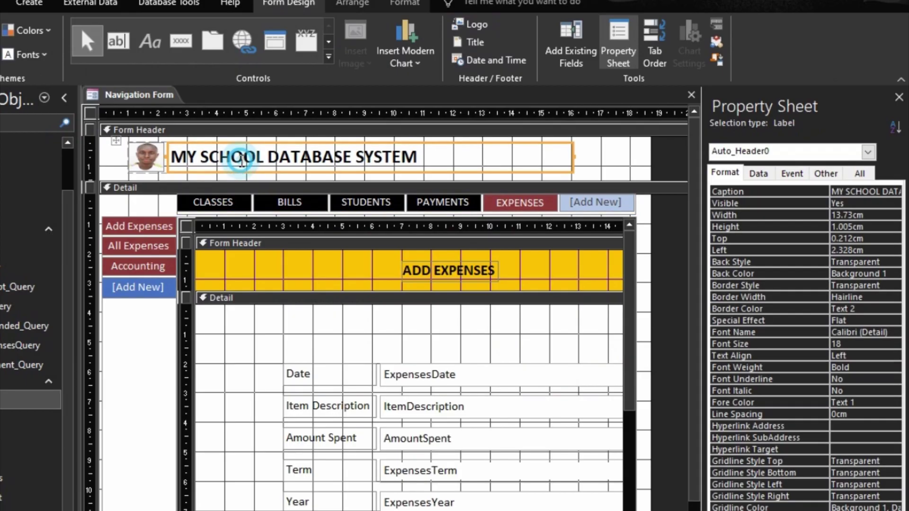
{"action": "left_click", "coordinate": [401, 4]}
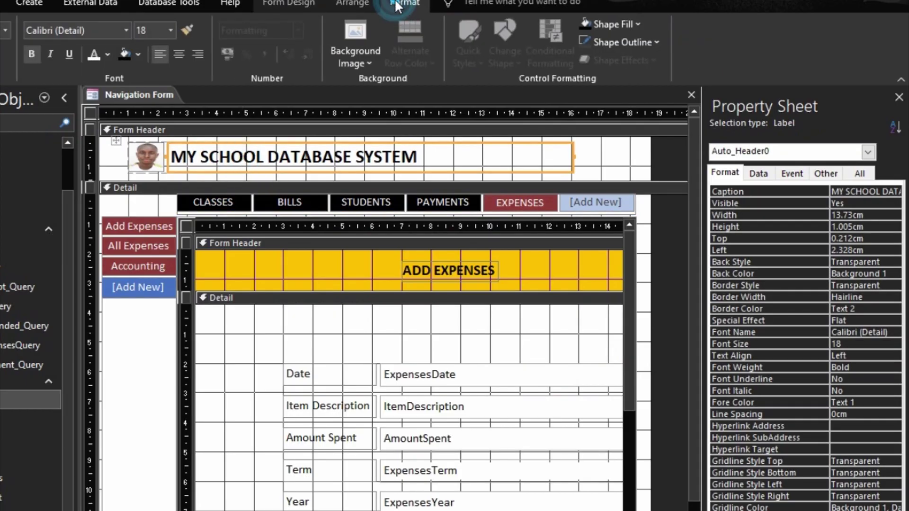
{"action": "left_click", "coordinate": [170, 30]}
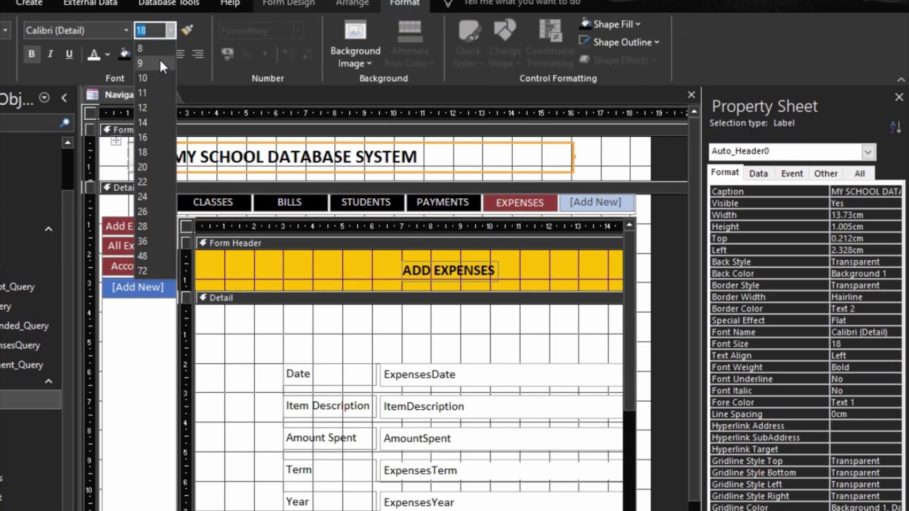
{"action": "left_click", "coordinate": [146, 141]}
Move the header logo and title together about 2 cm to the right, then check their placement in Form view and return to Design view.
{"action": "left_click", "coordinate": [146, 141]}
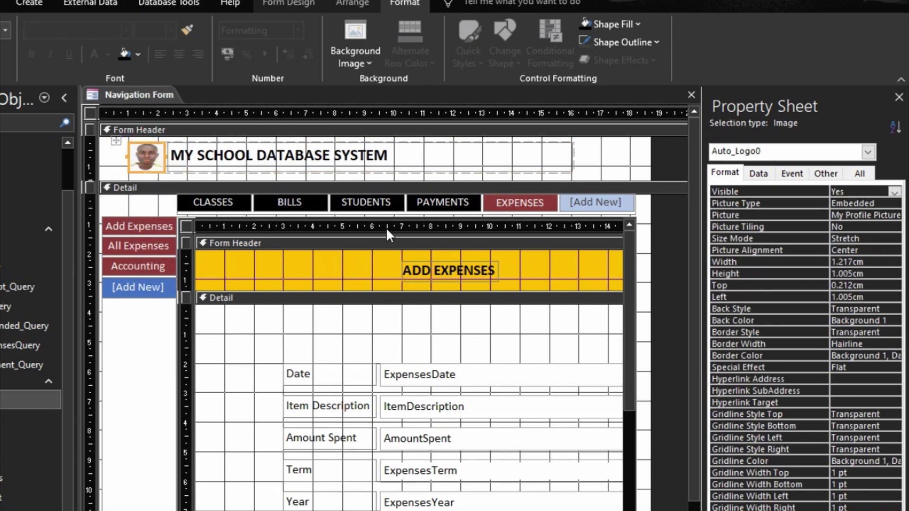
{"action": "left_click", "coordinate": [180, 144], "text": "shift"}
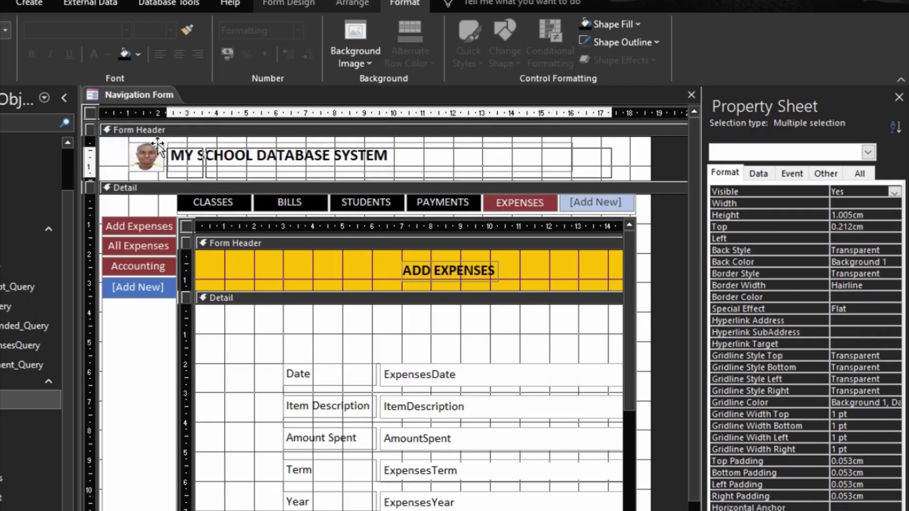
{"action": "left_click_drag", "start_coordinate": [180, 142], "coordinate": [177, 145]}
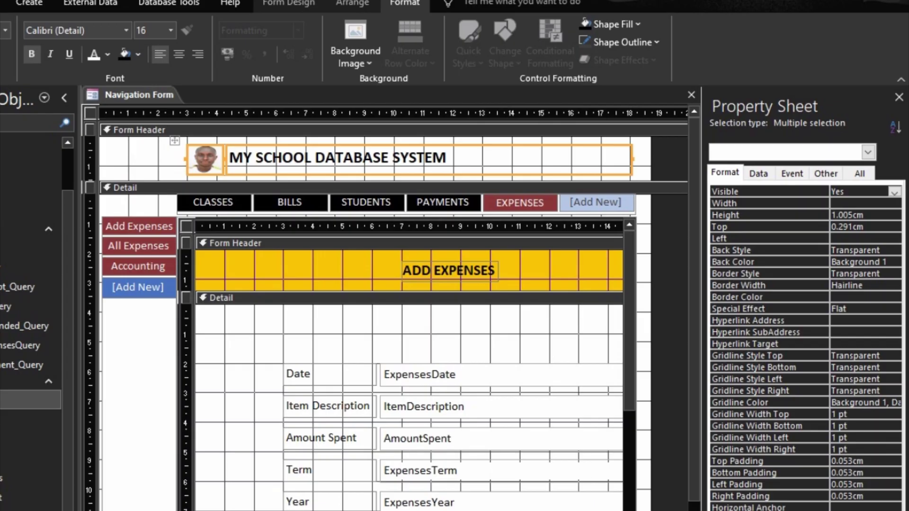
{"action": "key", "text": "F5"}
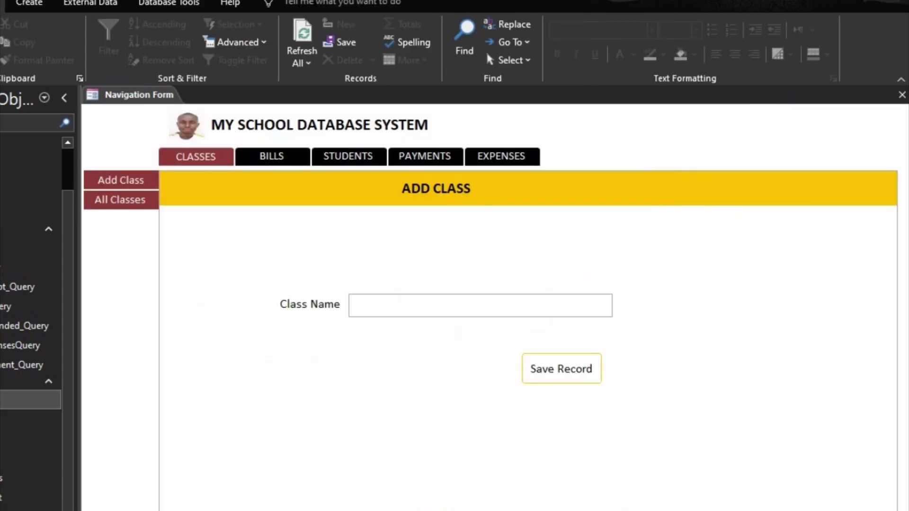
{"action": "key", "text": "ctrl+period"}
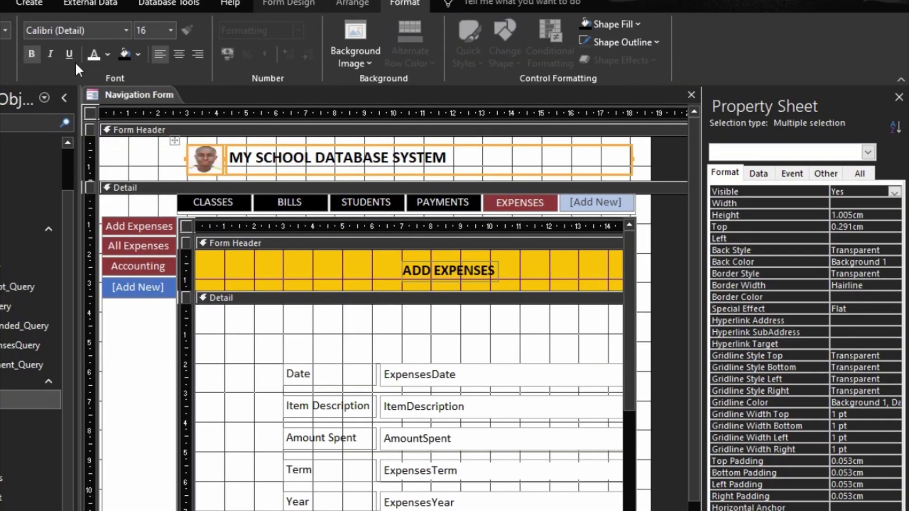
Move the header logo and title together about 2 cm to the left, then check the layout in Form view and return to Design view.
{"action": "left_click_drag", "start_coordinate": [175, 140], "coordinate": [116, 138]}
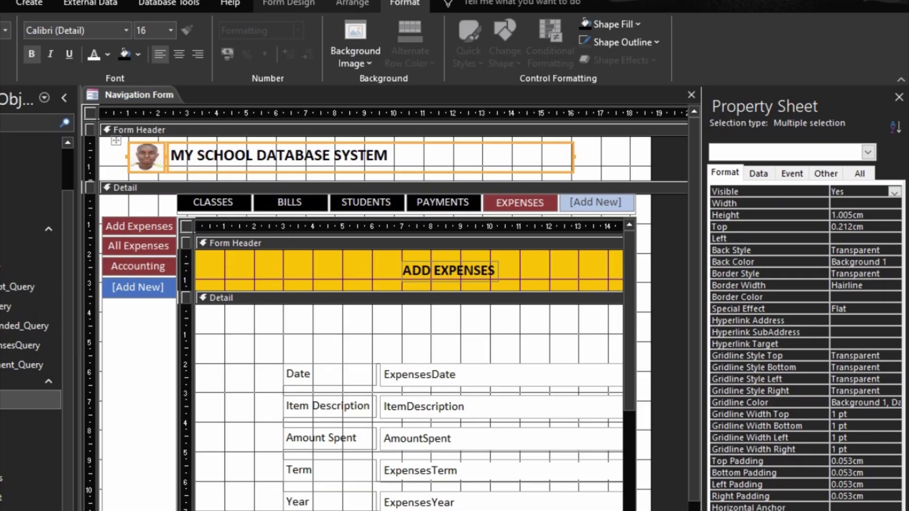
{"action": "key", "text": "F5"}
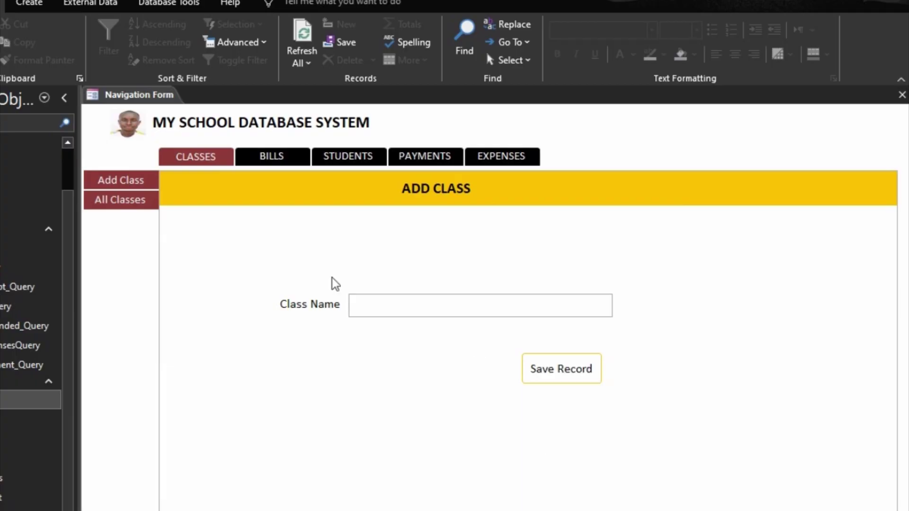
{"action": "left_click", "coordinate": [118, 178]}
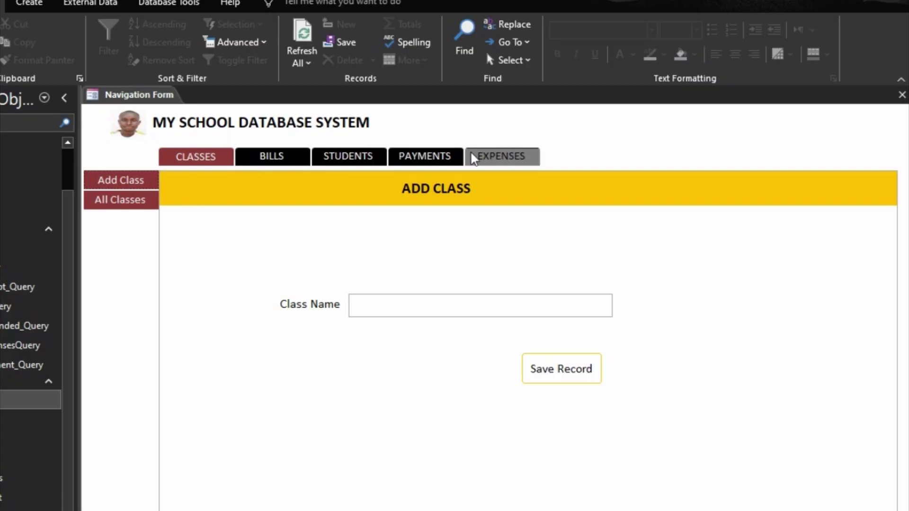
{"action": "left_click", "coordinate": [360, 160]}
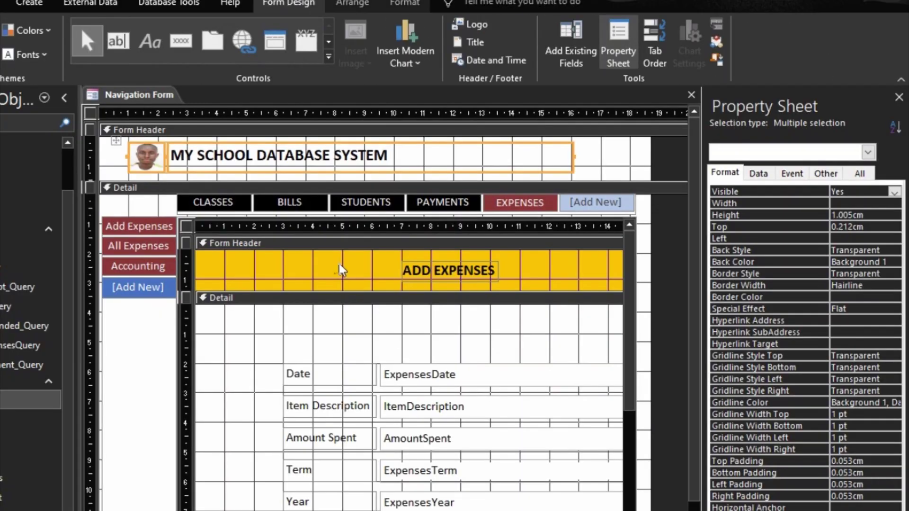
Set the Hover Color of the CLASSES, BILLS, STUDENTS, PAYMENTS and EXPENSES buttons to Automatic.
{"action": "left_click", "coordinate": [423, 205]}
{"action": "left_click", "coordinate": [359, 204], "text": "shift"}
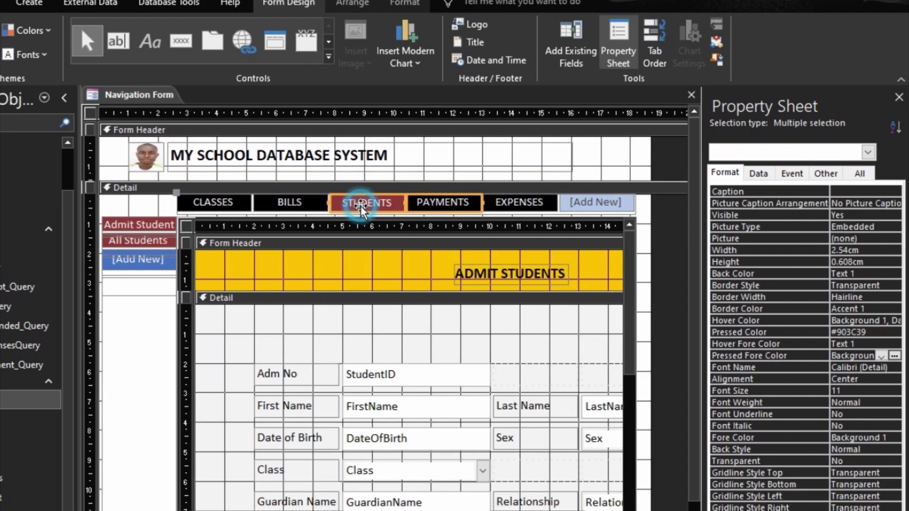
{"action": "left_click", "coordinate": [282, 204], "text": "shift"}
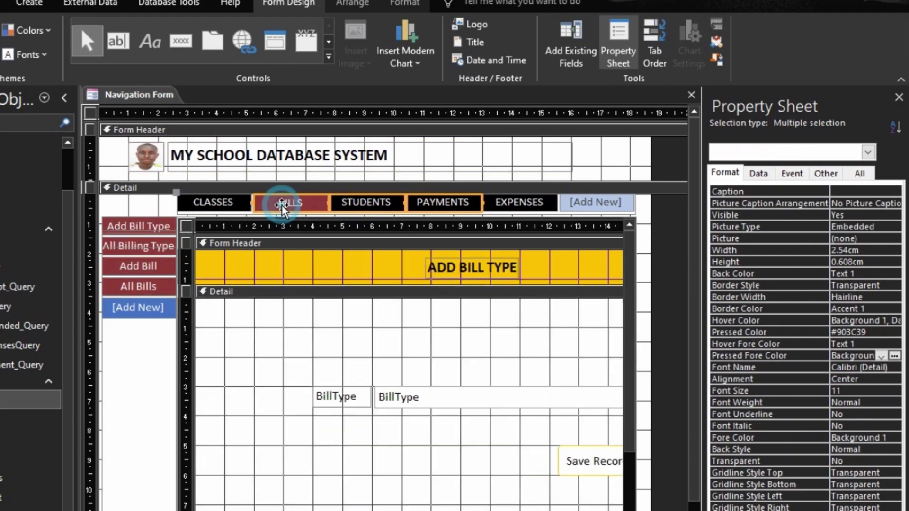
{"action": "left_click", "coordinate": [212, 202], "text": "shift"}
{"action": "left_click", "coordinate": [545, 205], "text": "shift"}
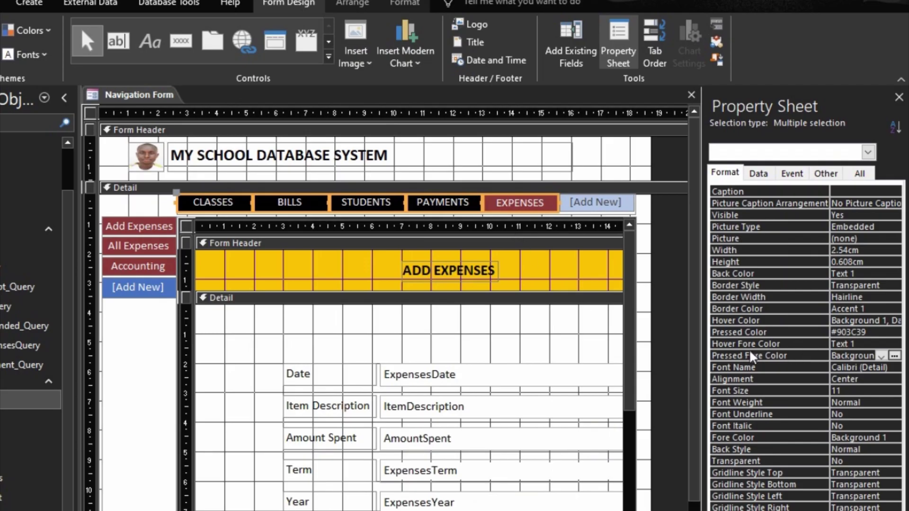
{"action": "left_click", "coordinate": [758, 319]}
{"action": "left_click", "coordinate": [894, 320]}
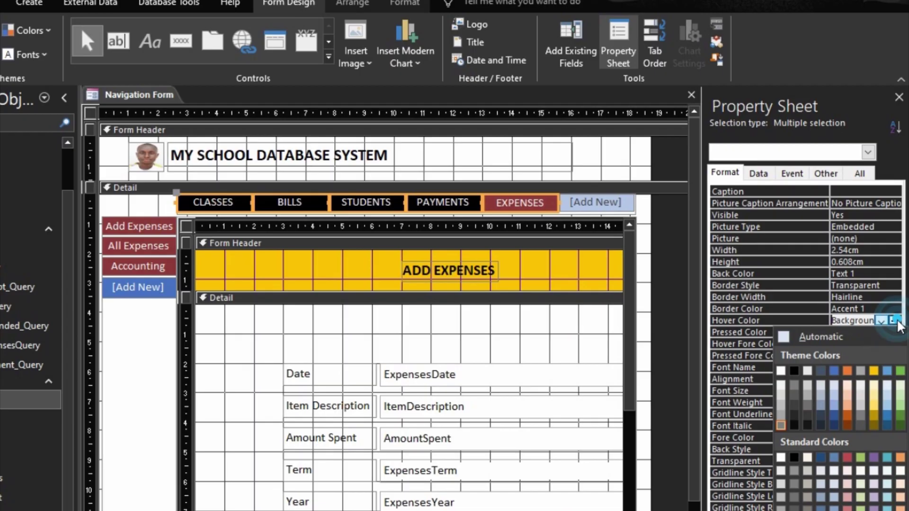
{"action": "left_click", "coordinate": [782, 336]}
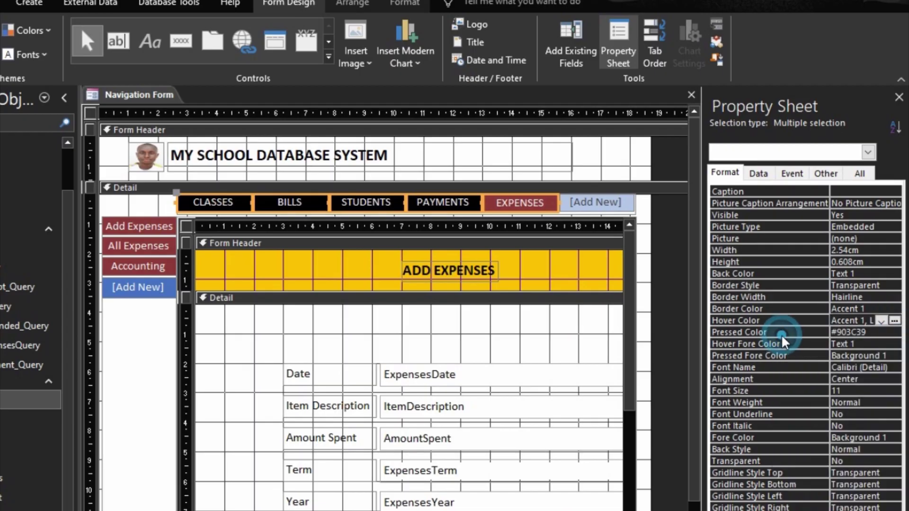
{"action": "left_click", "coordinate": [817, 340]}
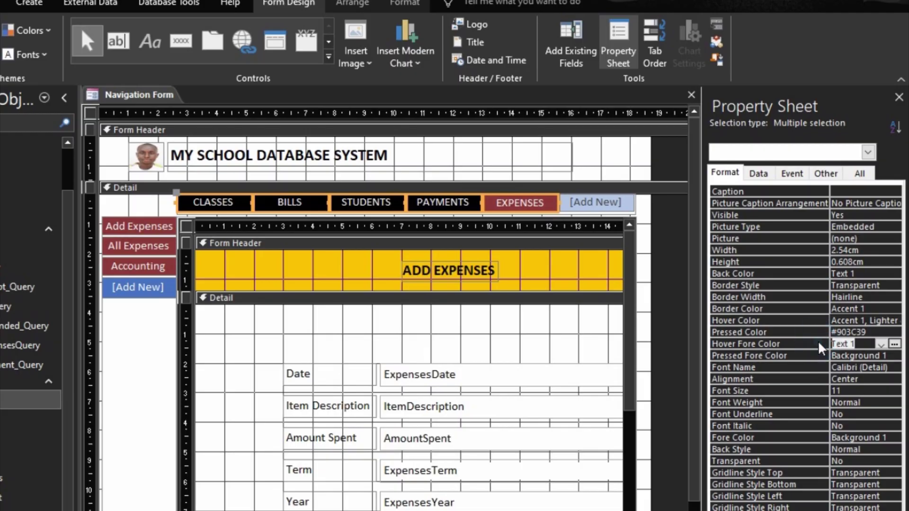
{"action": "left_click", "coordinate": [894, 344]}
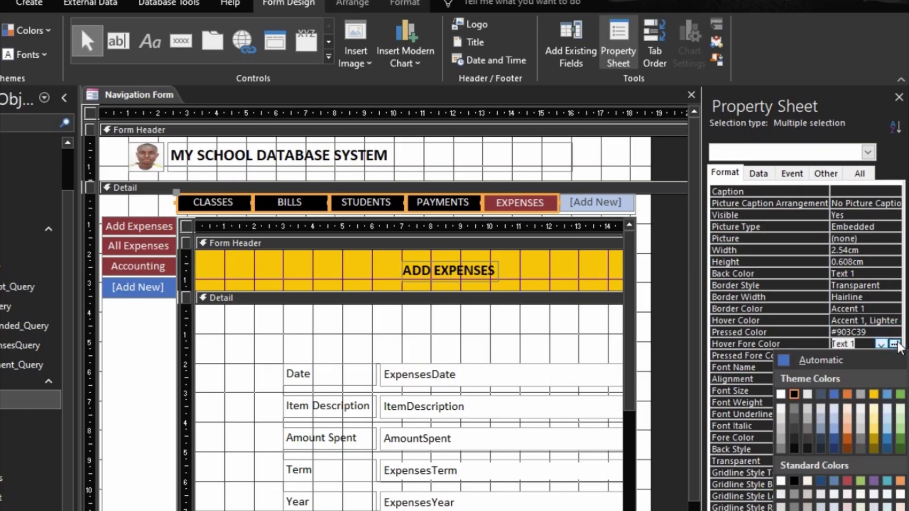
{"action": "left_click", "coordinate": [767, 337]}
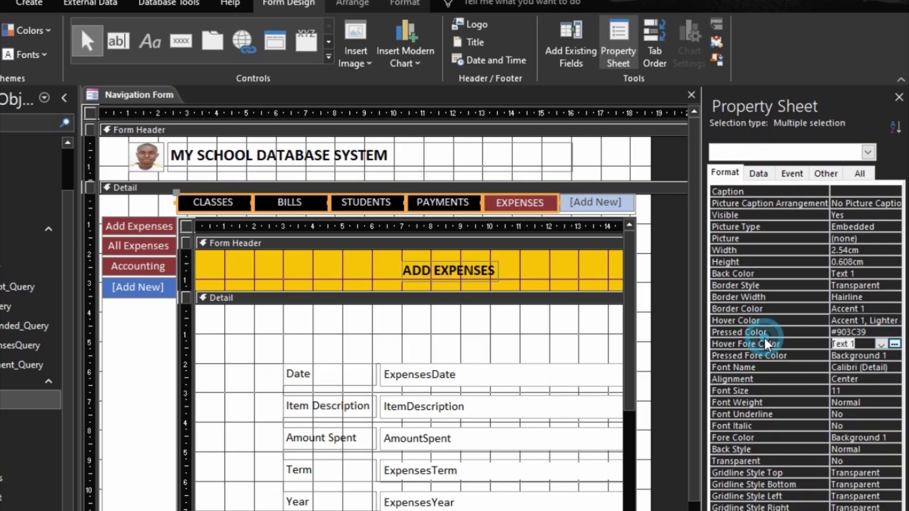
Run the form and open the BILLS and CLASSES sections to check the main buttons' hover color, then return to Design view.
{"action": "key", "text": "F5"}
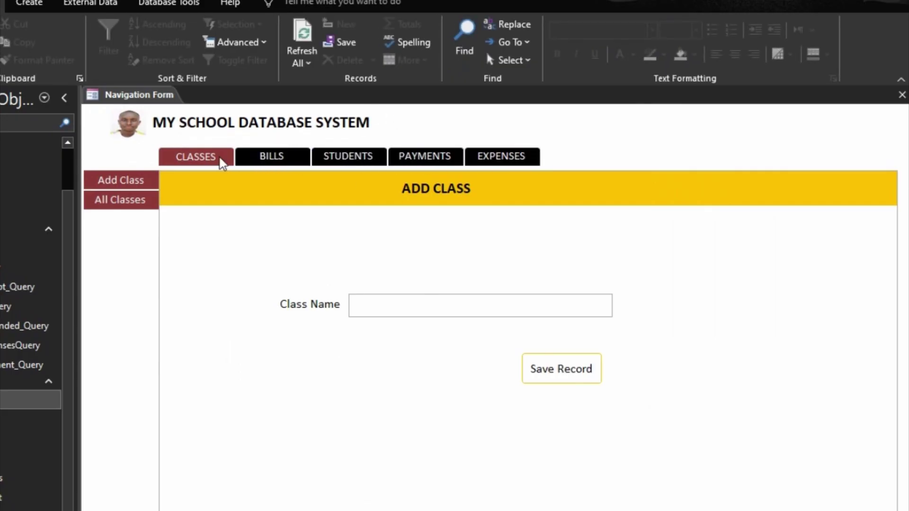
{"action": "left_click", "coordinate": [253, 161]}
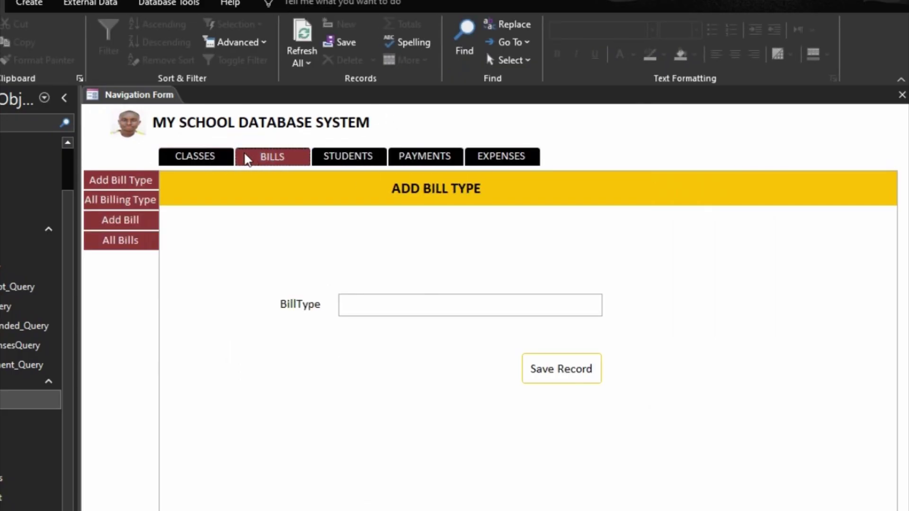
{"action": "left_click", "coordinate": [204, 154]}
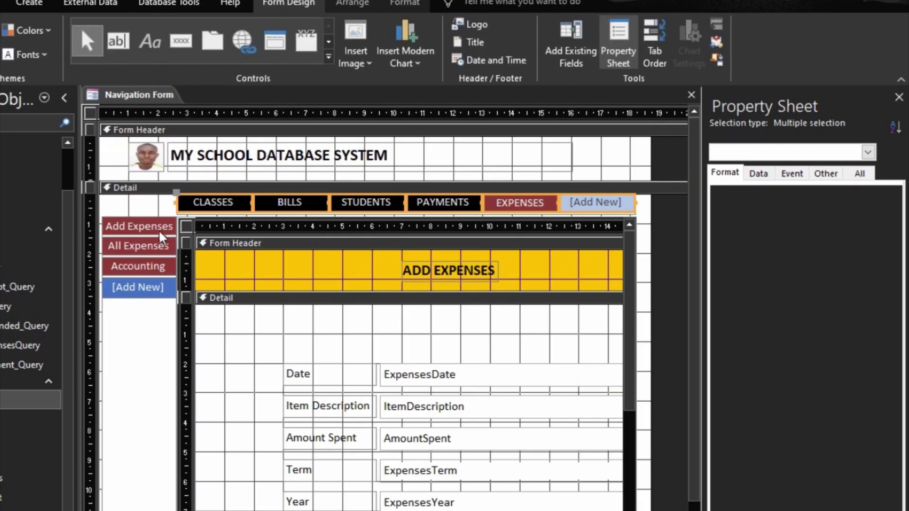
Set the Hover Color of the Add Expenses, All Expenses and Accounting side buttons to Automatic.
{"action": "left_click", "coordinate": [158, 228]}
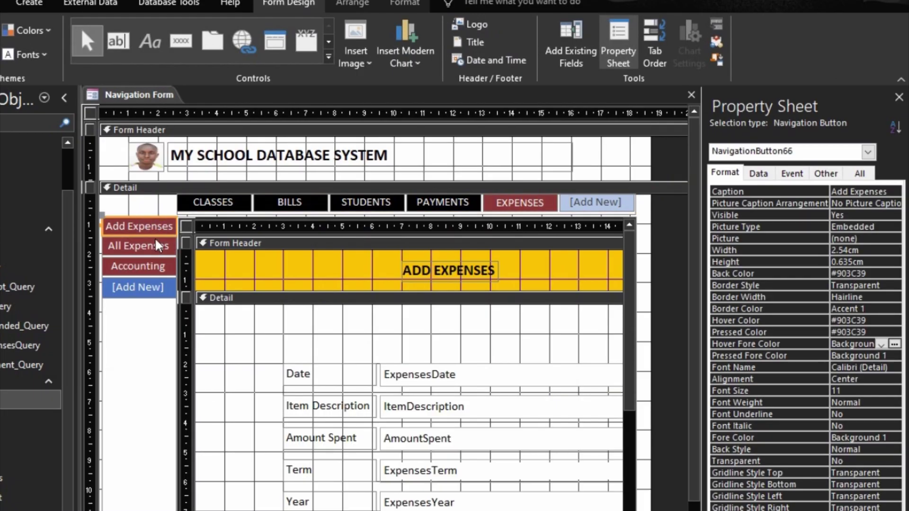
{"action": "left_click", "coordinate": [154, 239], "text": "shift"}
{"action": "left_click", "coordinate": [143, 266], "text": "shift"}
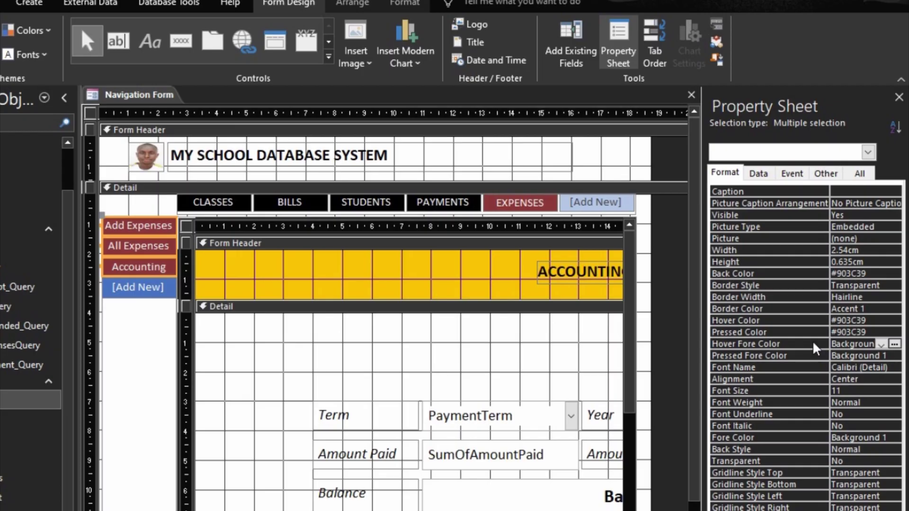
{"action": "left_click", "coordinate": [765, 320]}
{"action": "left_click", "coordinate": [881, 320]}
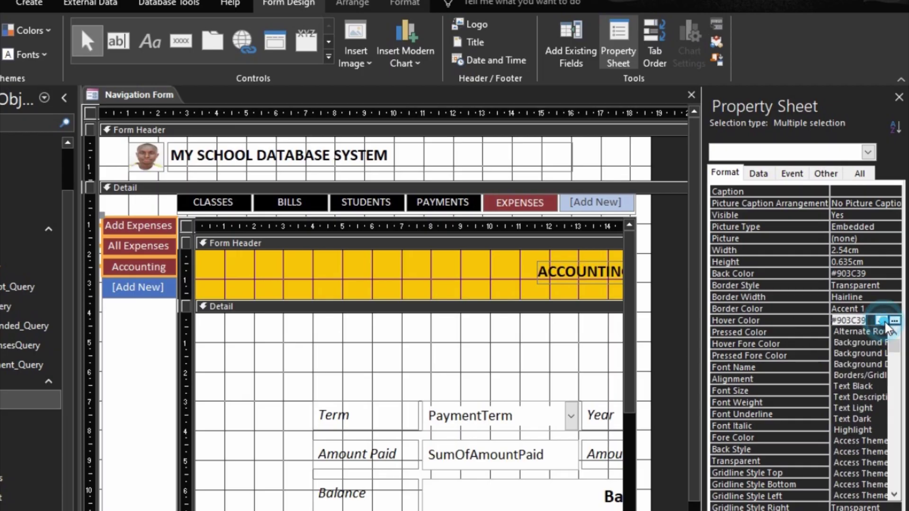
{"action": "left_click", "coordinate": [893, 320]}
{"action": "left_click", "coordinate": [782, 341]}
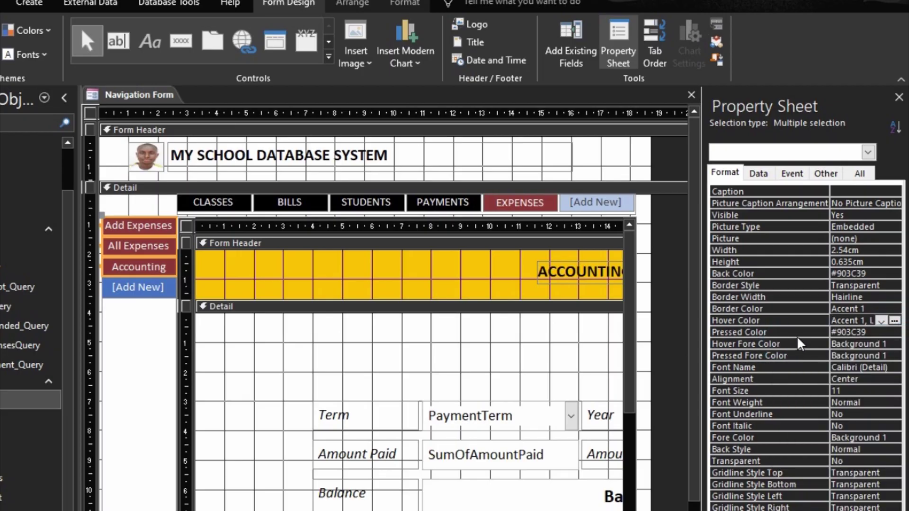
Set the Pressed Color of the three Expenses side buttons to Text 1.
{"action": "left_click", "coordinate": [798, 332]}
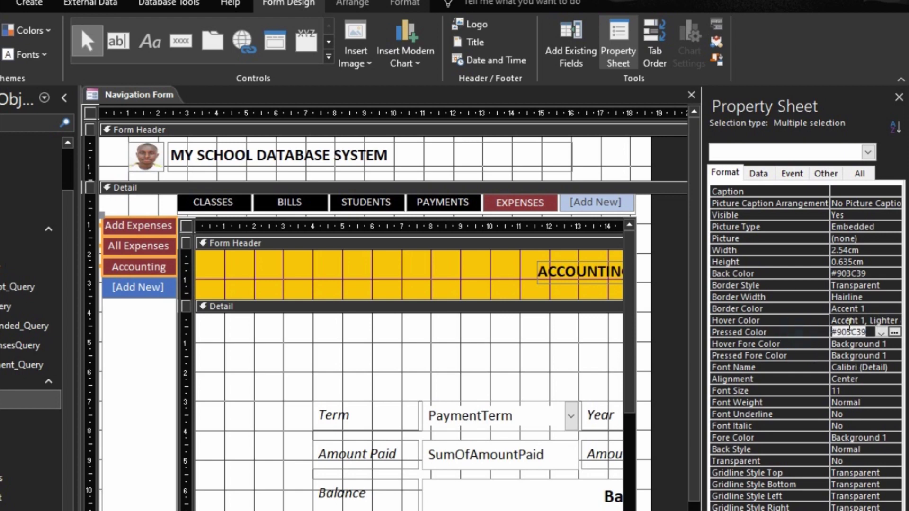
{"action": "left_click", "coordinate": [894, 332]}
{"action": "left_click", "coordinate": [795, 382]}
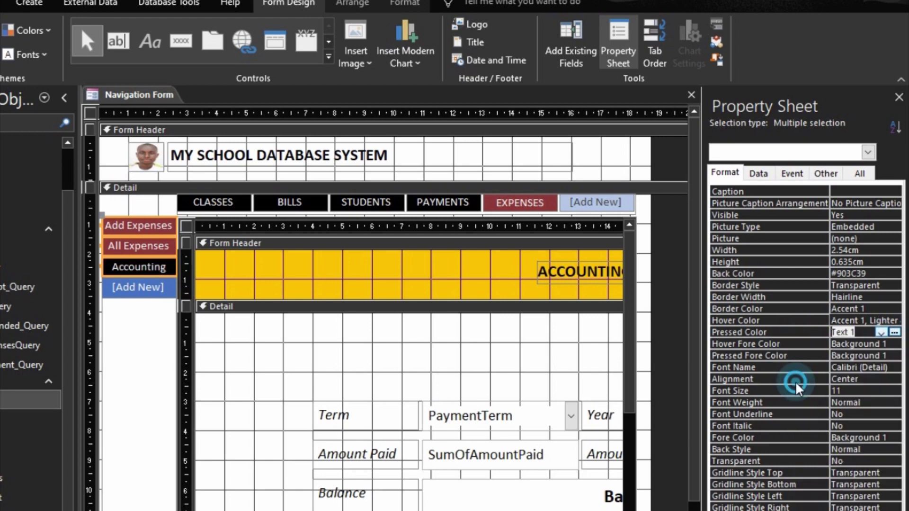
Set the three Expenses side buttons' Hover Fore Color to Text 1 and their Pressed Fore Color to Background 1.
{"action": "left_click", "coordinate": [812, 343]}
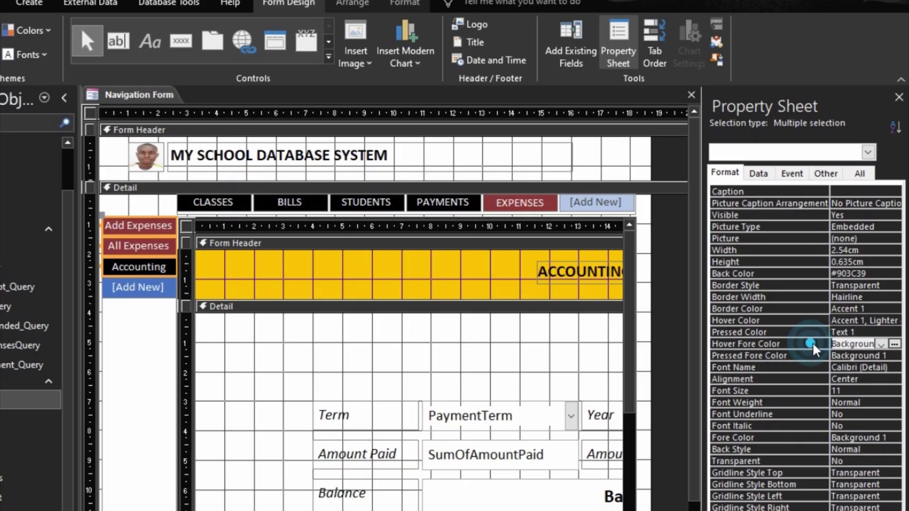
{"action": "left_click", "coordinate": [894, 344]}
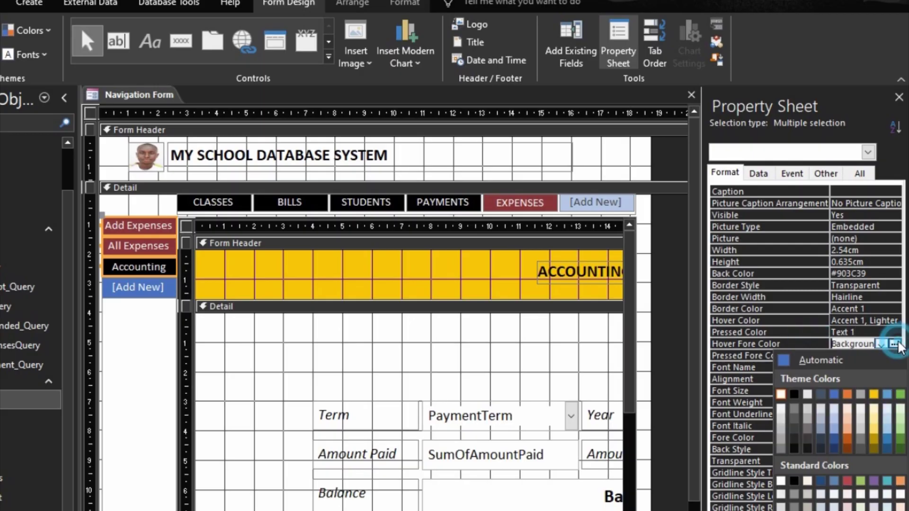
{"action": "left_click", "coordinate": [795, 394]}
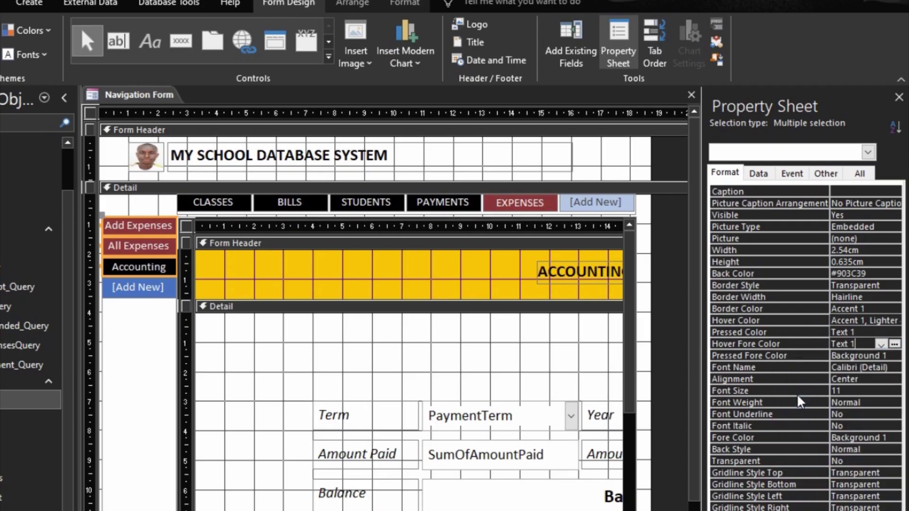
{"action": "left_click", "coordinate": [818, 354]}
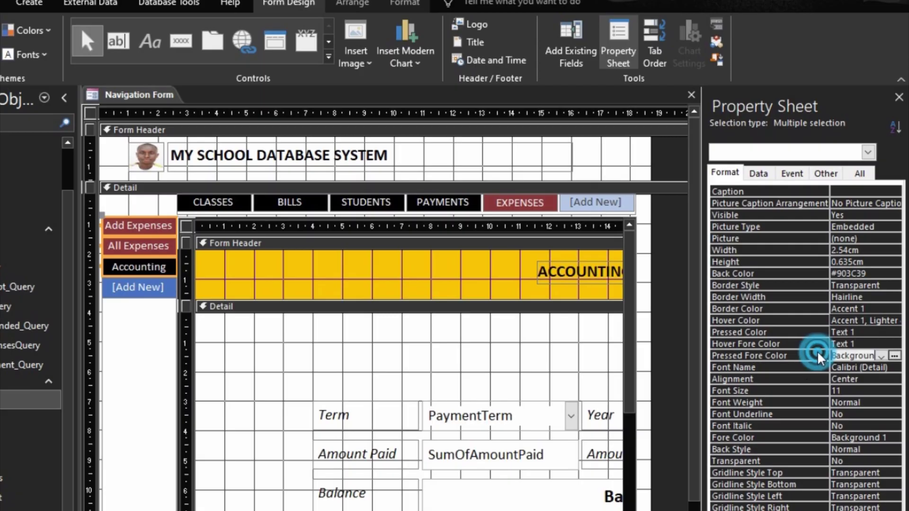
{"action": "left_click", "coordinate": [893, 356]}
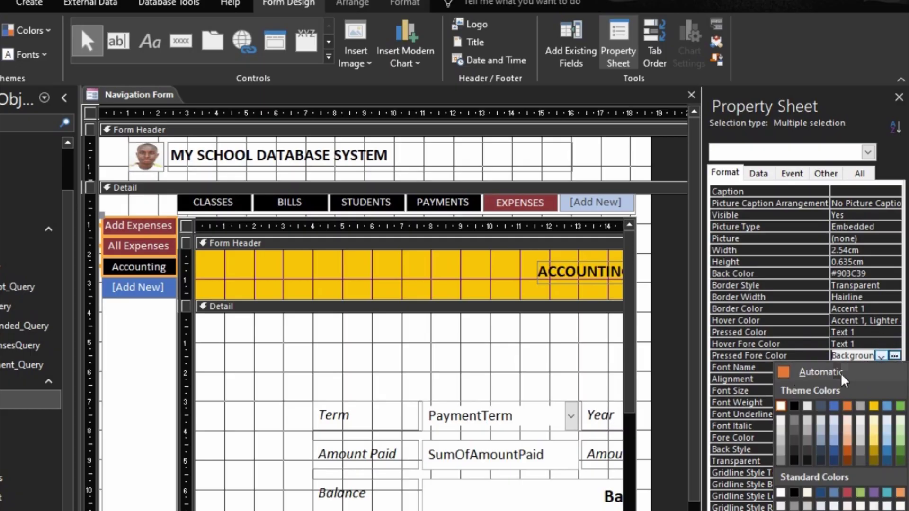
{"action": "left_click", "coordinate": [782, 405]}
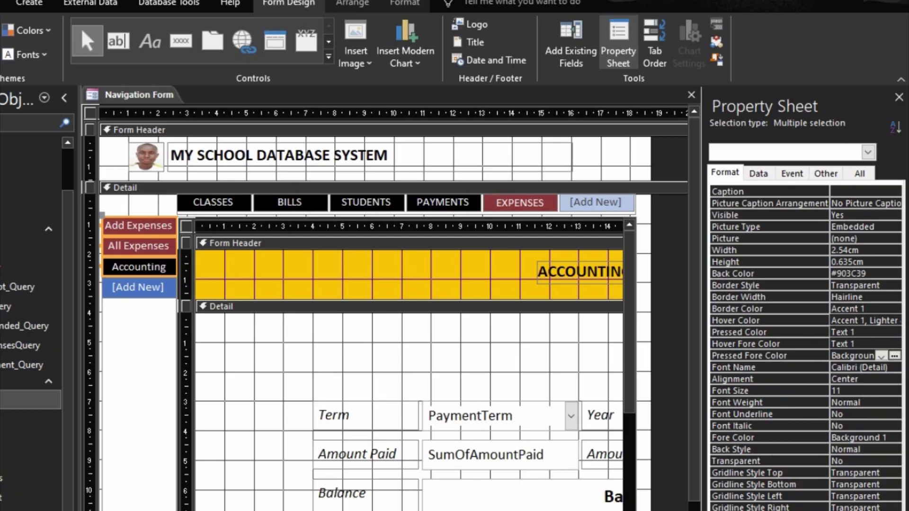
Run the form and open the Classes, Bills and Payments sections and their side buttons to compare the button colors.
{"action": "key", "text": "F5"}
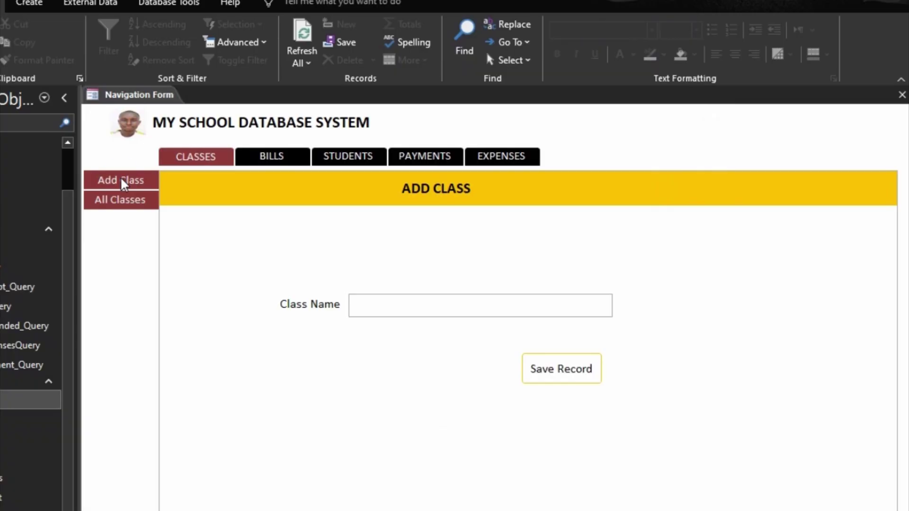
{"action": "left_click", "coordinate": [121, 199]}
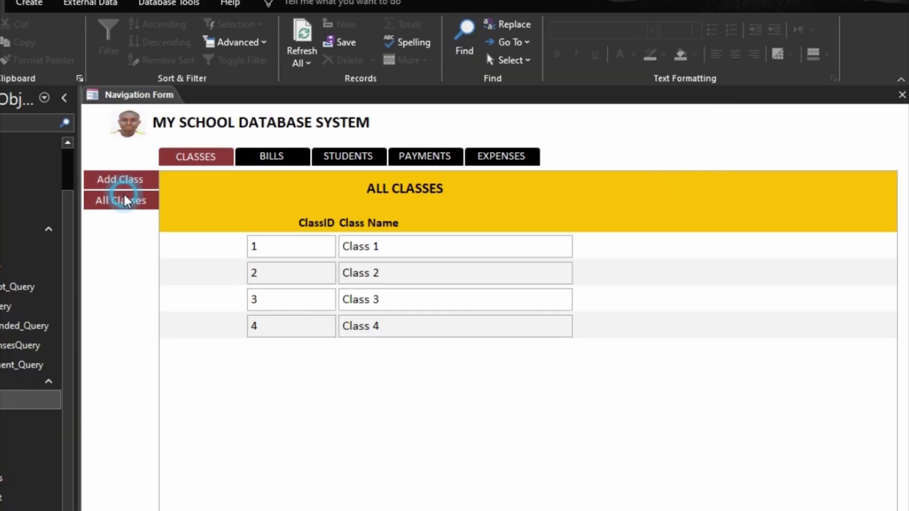
{"action": "left_click", "coordinate": [265, 158]}
{"action": "left_click", "coordinate": [422, 161]}
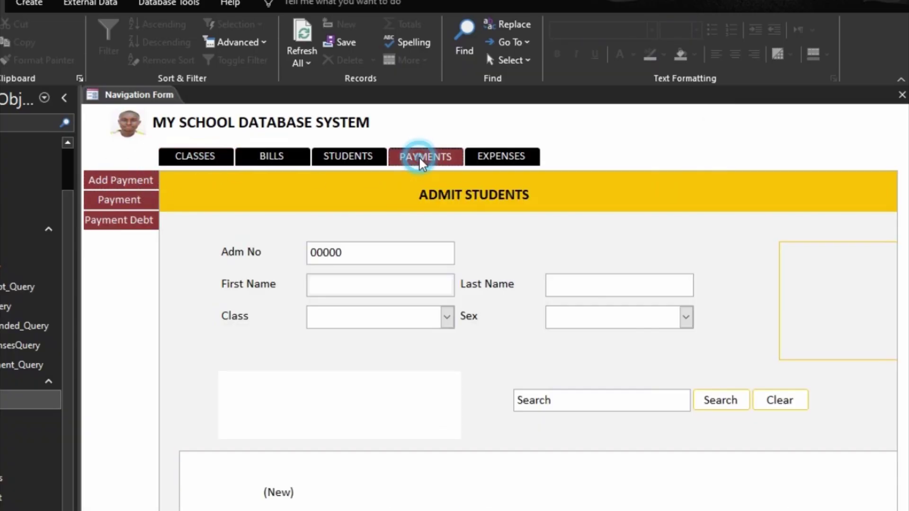
{"action": "left_click", "coordinate": [125, 200]}
{"action": "left_click", "coordinate": [129, 226]}
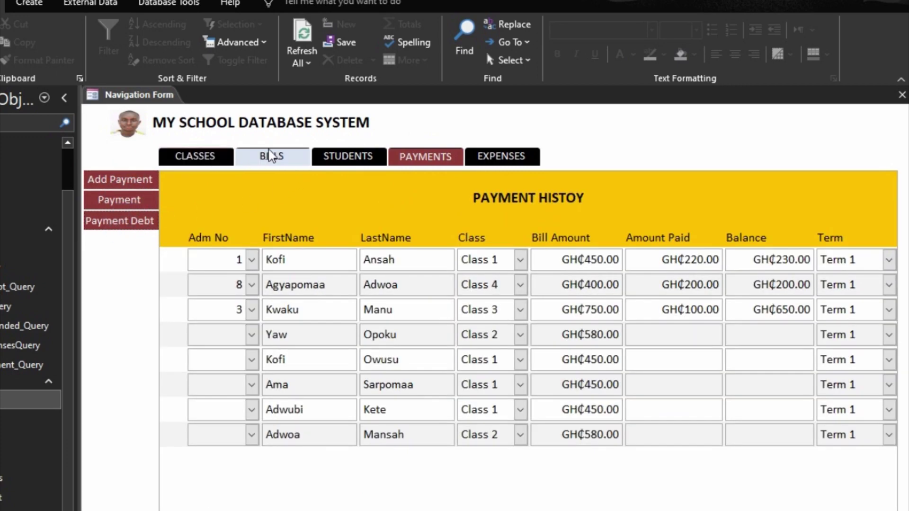
{"action": "left_click", "coordinate": [194, 158]}
Open the EXPENSES section and switch among Add Expenses, All Expenses and Accounting to check their hover and pressed colors.
{"action": "left_click", "coordinate": [494, 161]}
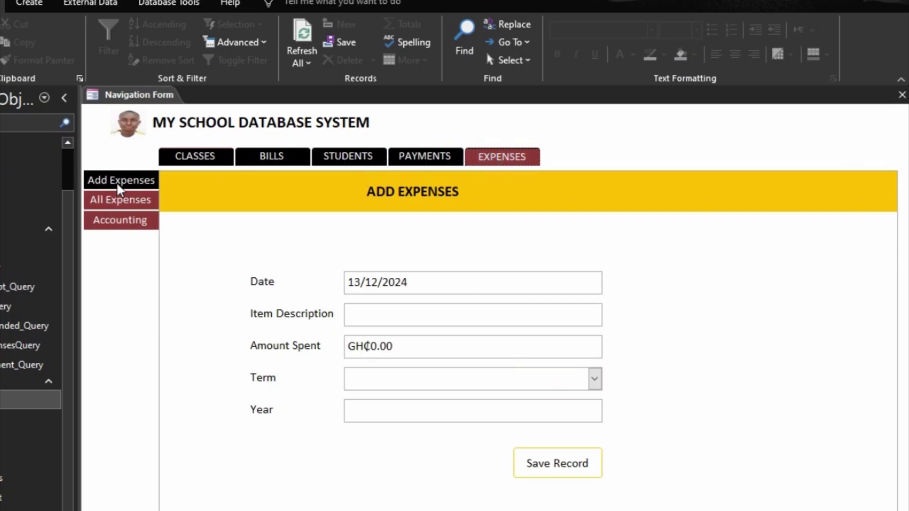
{"action": "left_click", "coordinate": [129, 221]}
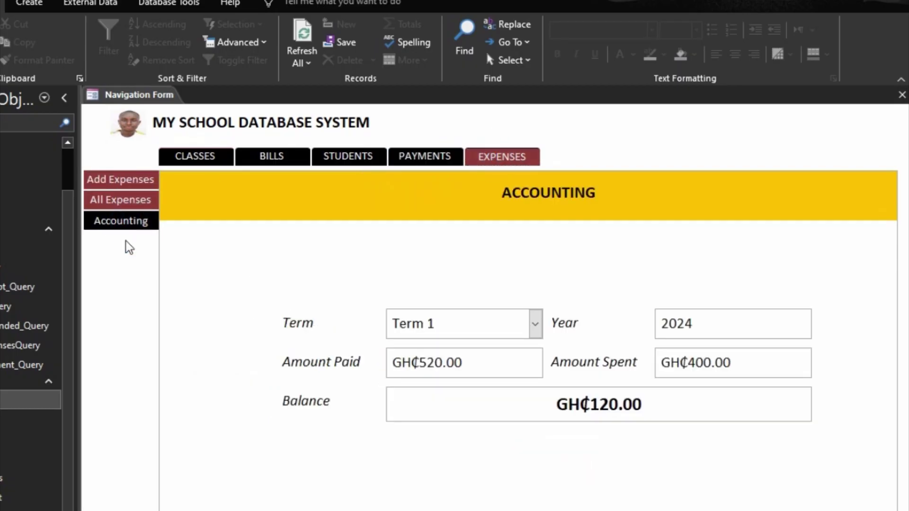
{"action": "left_click", "coordinate": [138, 202]}
{"action": "left_click", "coordinate": [125, 181]}
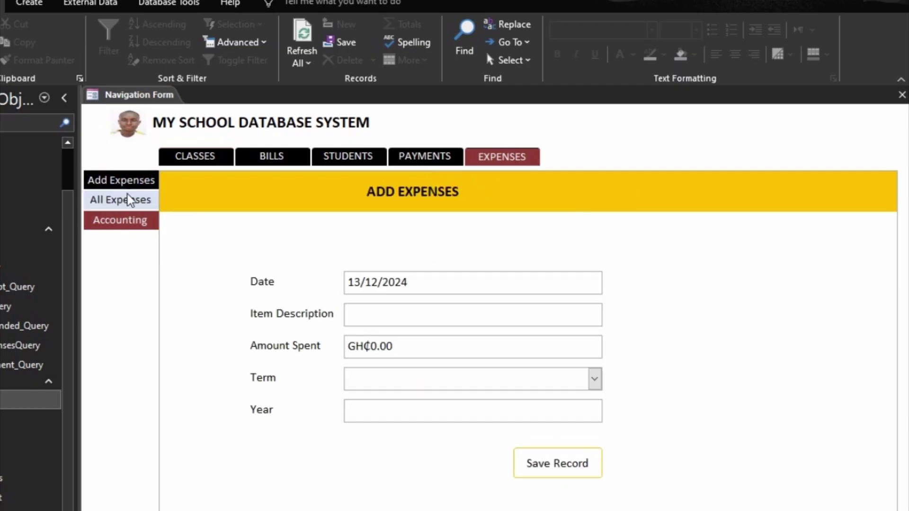
{"action": "left_click", "coordinate": [130, 199]}
{"action": "left_click", "coordinate": [126, 219]}
{"action": "left_click", "coordinate": [133, 201]}
{"action": "left_click", "coordinate": [130, 181]}
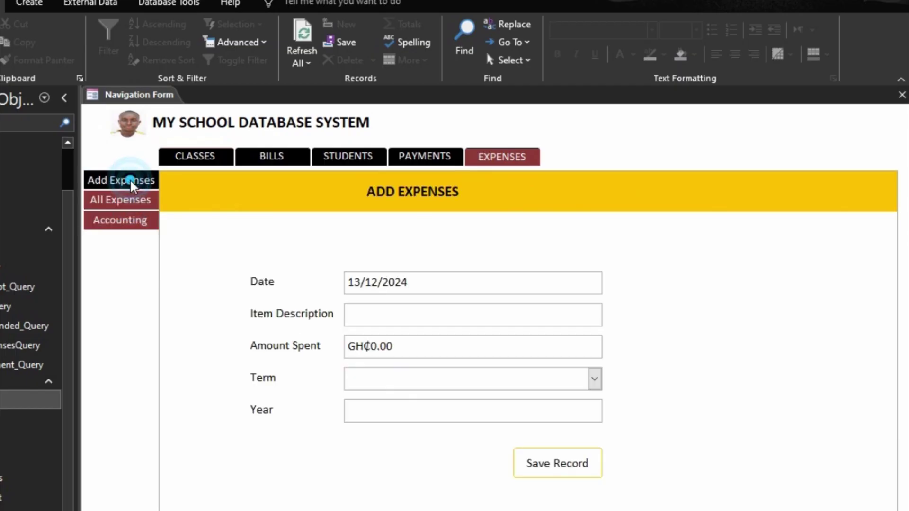
Switch through All Expenses, Accounting and back to Add Expenses to recheck how the Expenses side buttons look when pressed.
{"action": "left_click", "coordinate": [145, 199]}
{"action": "left_click", "coordinate": [150, 219]}
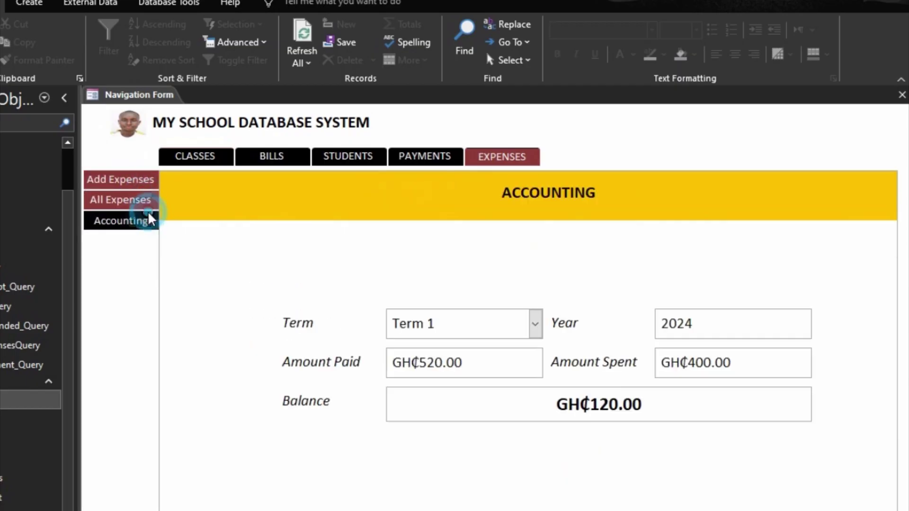
{"action": "left_click", "coordinate": [144, 199]}
{"action": "left_click", "coordinate": [142, 183]}
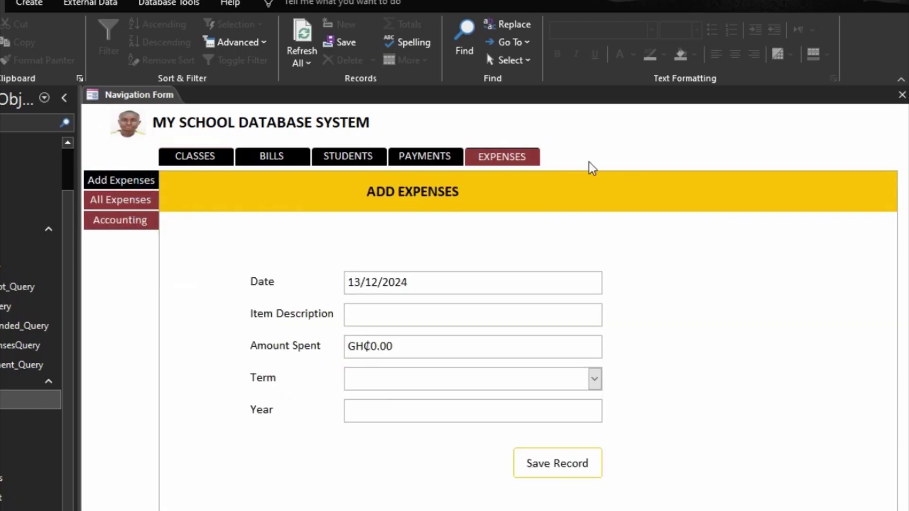
In Design view, set the Pressed Fore Color and Hover Fore Color of the Add Payment, Payment and Payment Debt side buttons to Background 1.
{"action": "left_click", "coordinate": [899, 510]}
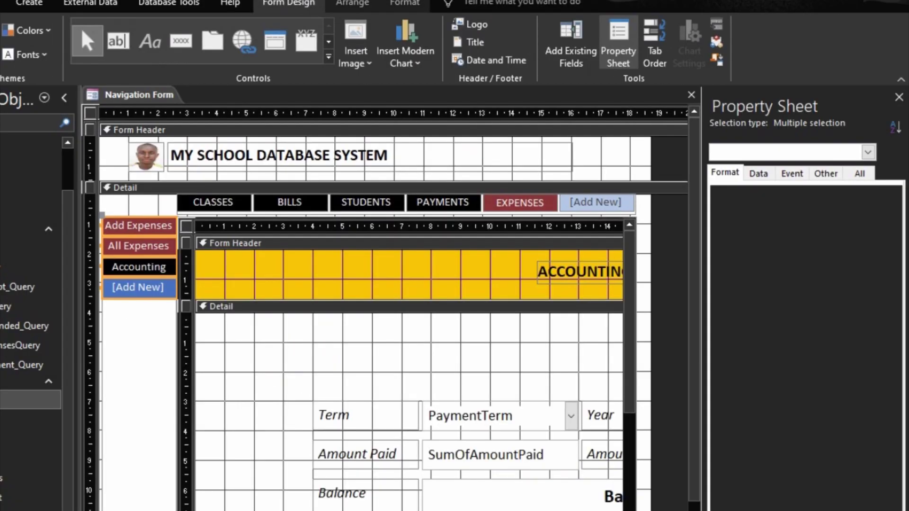
{"action": "left_click", "coordinate": [451, 207]}
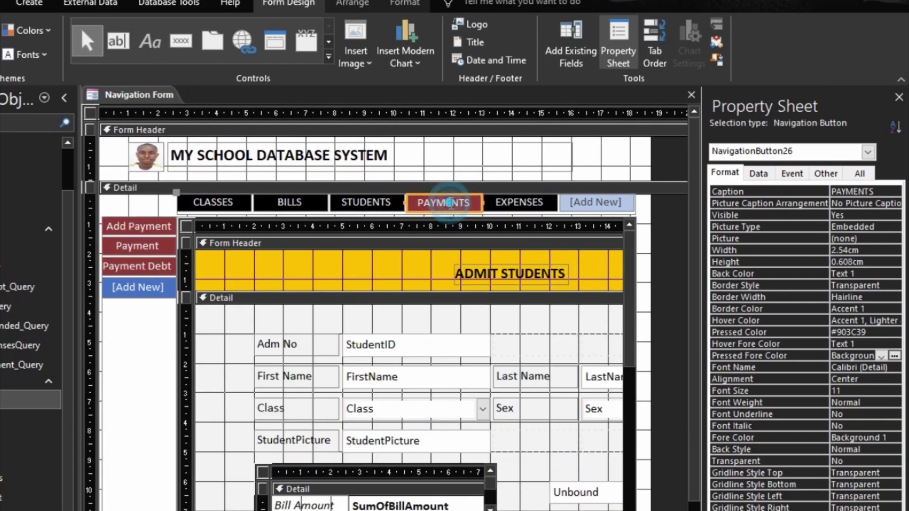
{"action": "left_click", "coordinate": [135, 224]}
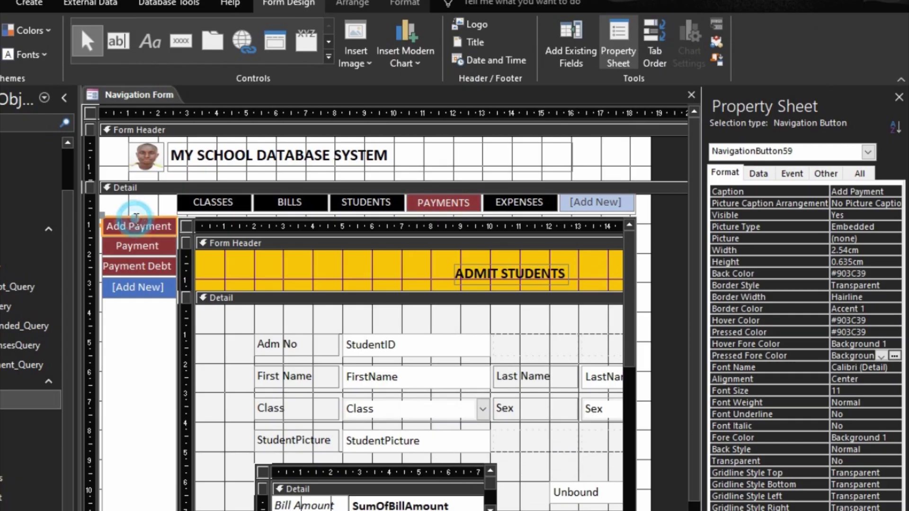
{"action": "left_click", "coordinate": [144, 243], "text": "shift"}
{"action": "left_click", "coordinate": [150, 265], "text": "shift"}
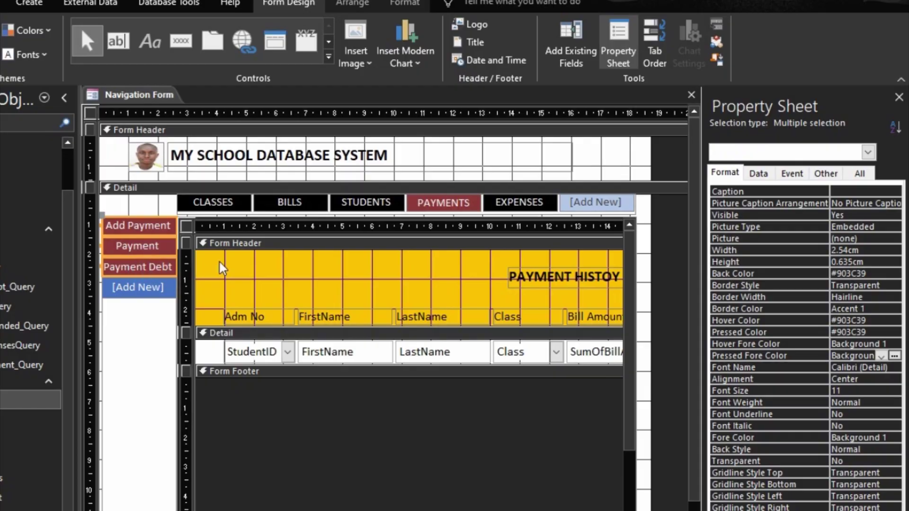
{"action": "left_click", "coordinate": [458, 203]}
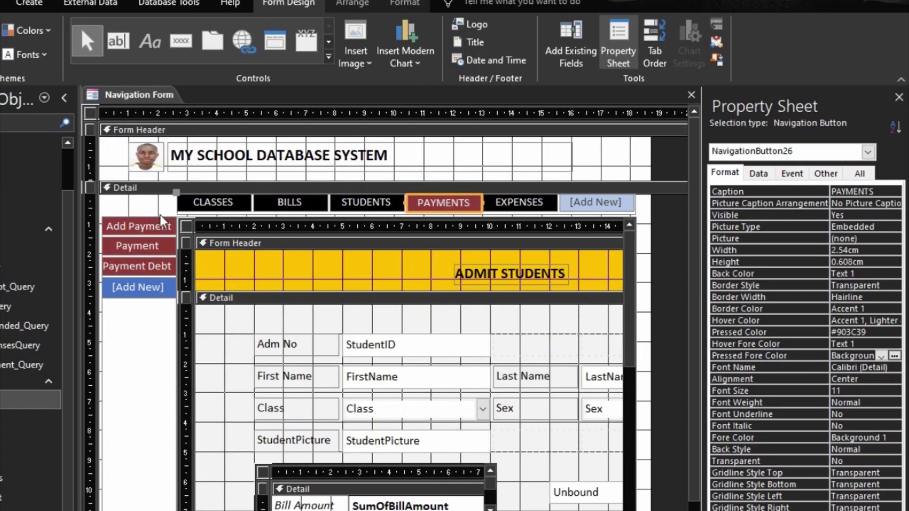
{"action": "left_click", "coordinate": [151, 228]}
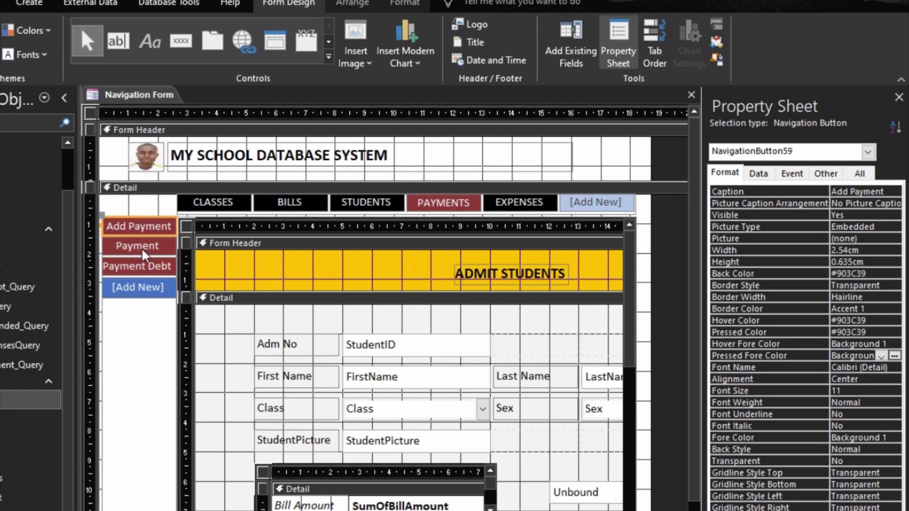
{"action": "left_click", "coordinate": [138, 247], "text": "shift"}
{"action": "left_click", "coordinate": [136, 263], "text": "shift"}
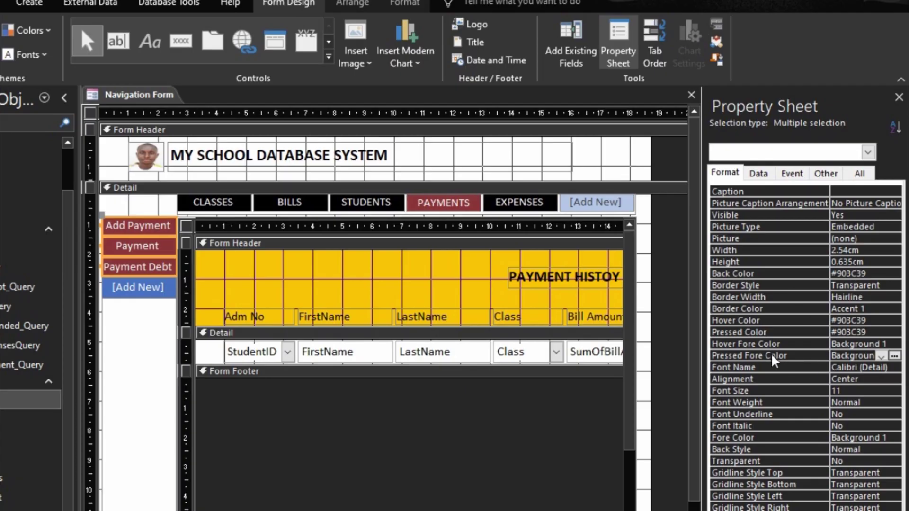
{"action": "left_click", "coordinate": [895, 355]}
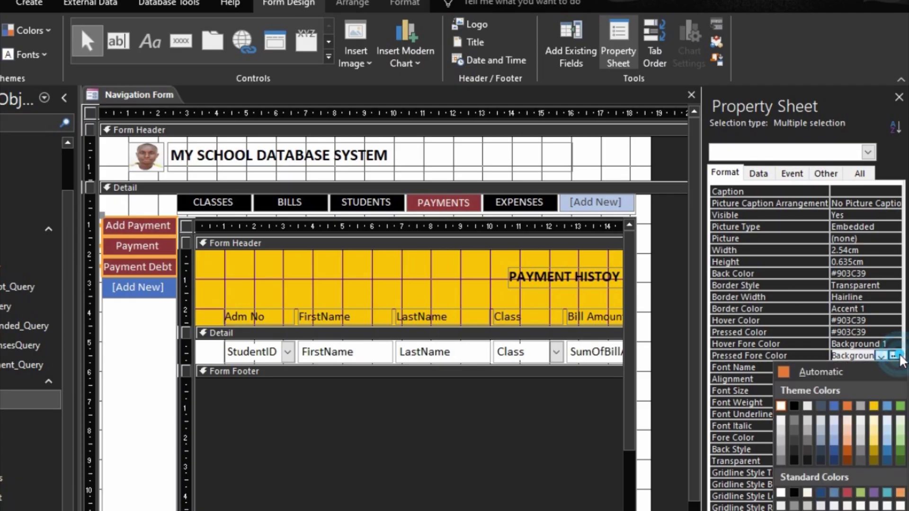
{"action": "left_click", "coordinate": [779, 406]}
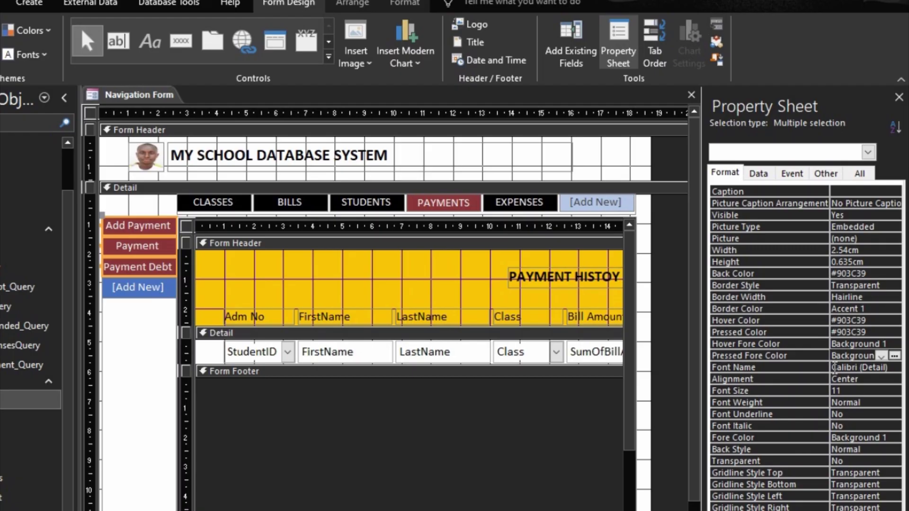
{"action": "left_click", "coordinate": [794, 343]}
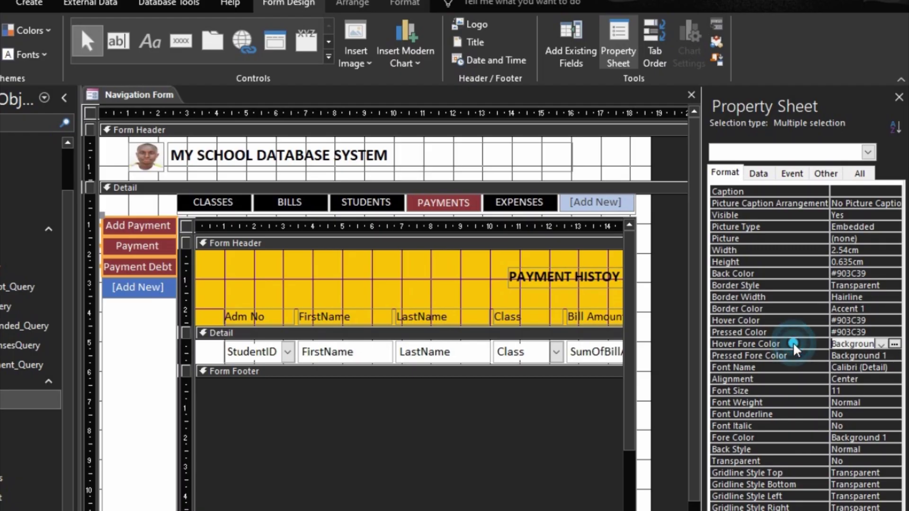
{"action": "left_click", "coordinate": [894, 344]}
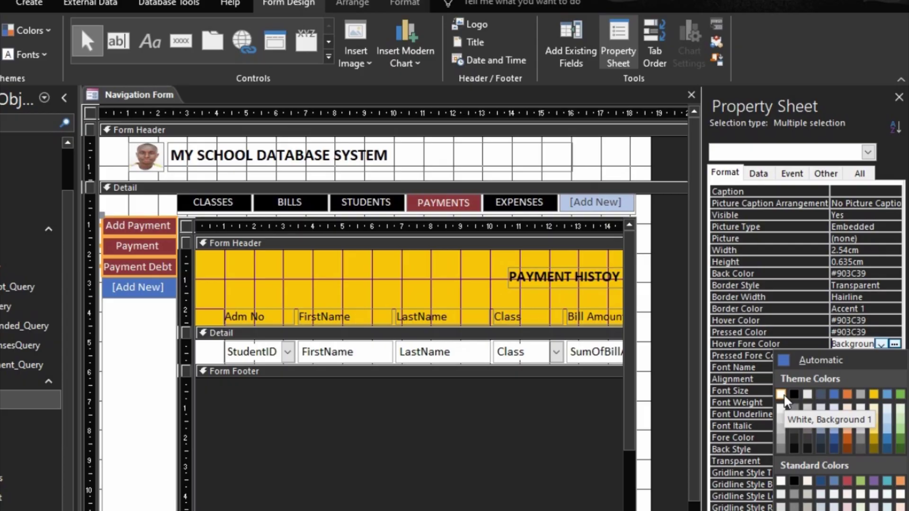
Set the three Payments side buttons' Pressed Color to Text 1 and their Hover Color to Background 1.
{"action": "left_click", "coordinate": [810, 330]}
{"action": "left_click", "coordinate": [894, 333]}
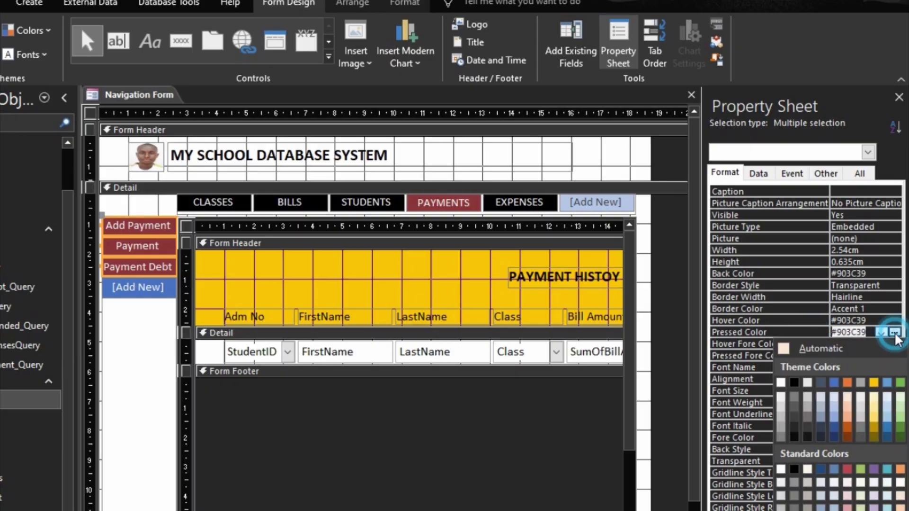
{"action": "left_click", "coordinate": [793, 376]}
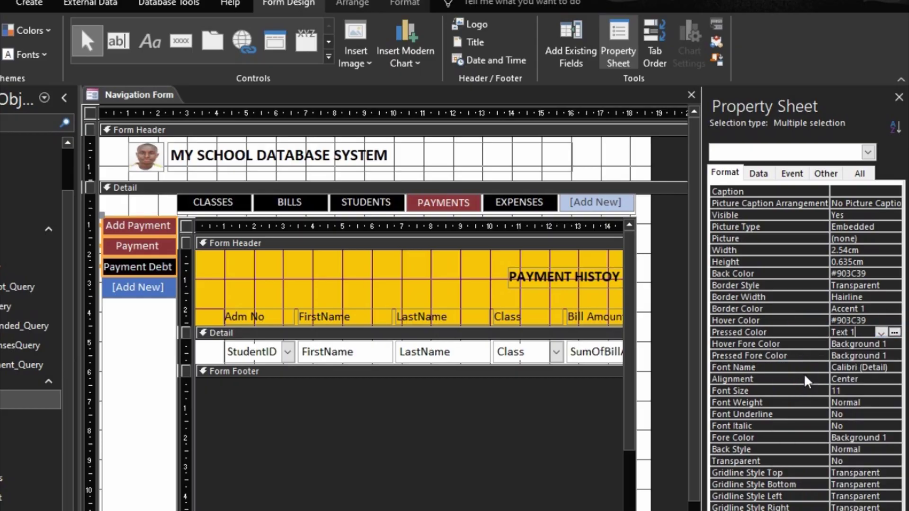
{"action": "left_click", "coordinate": [812, 320]}
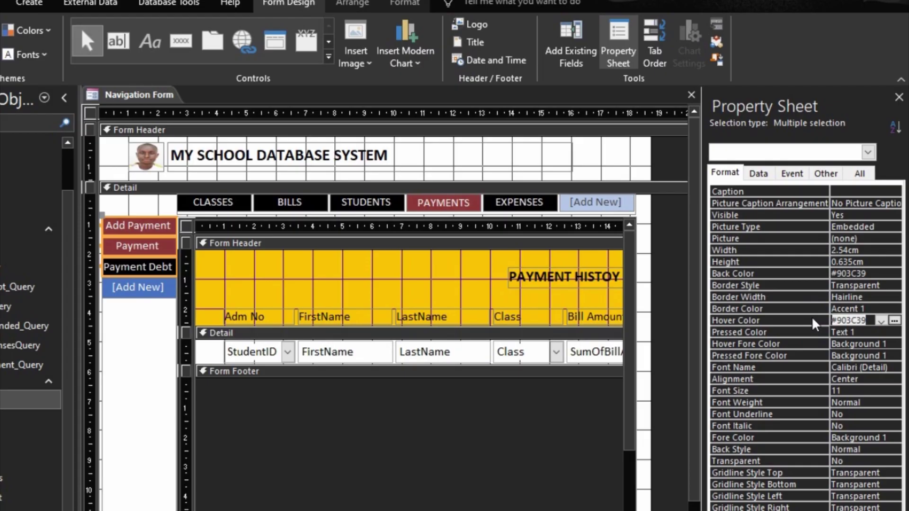
{"action": "left_click", "coordinate": [894, 321]}
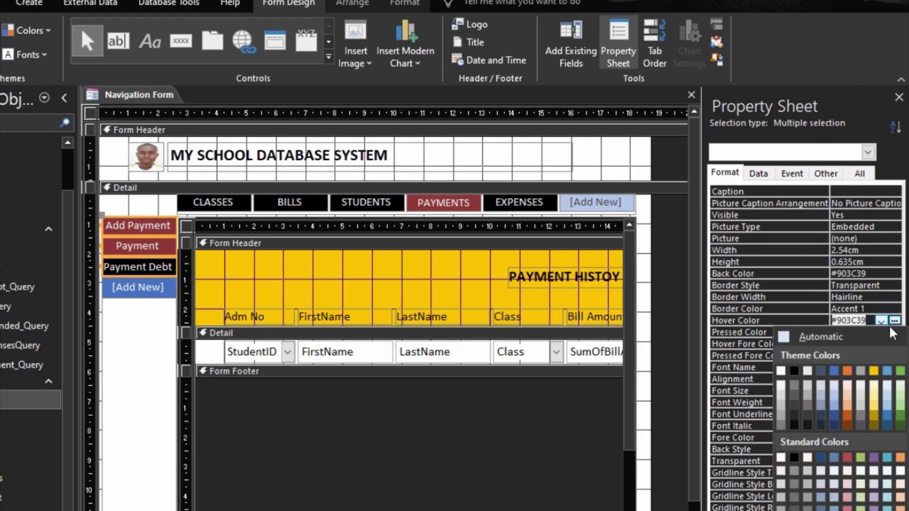
{"action": "left_click", "coordinate": [779, 369]}
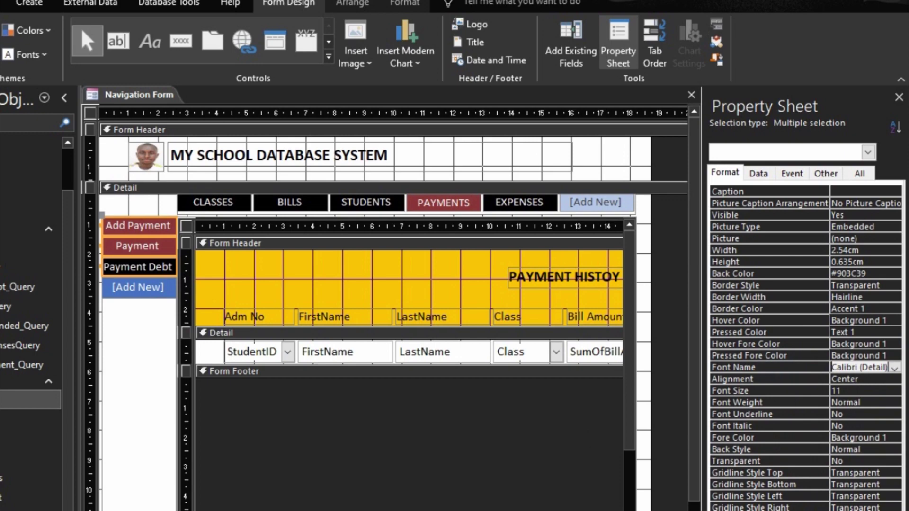
Run the form and open the PAYMENTS section and its side buttons to check their hover and pressed colors.
{"action": "key", "text": "F5"}
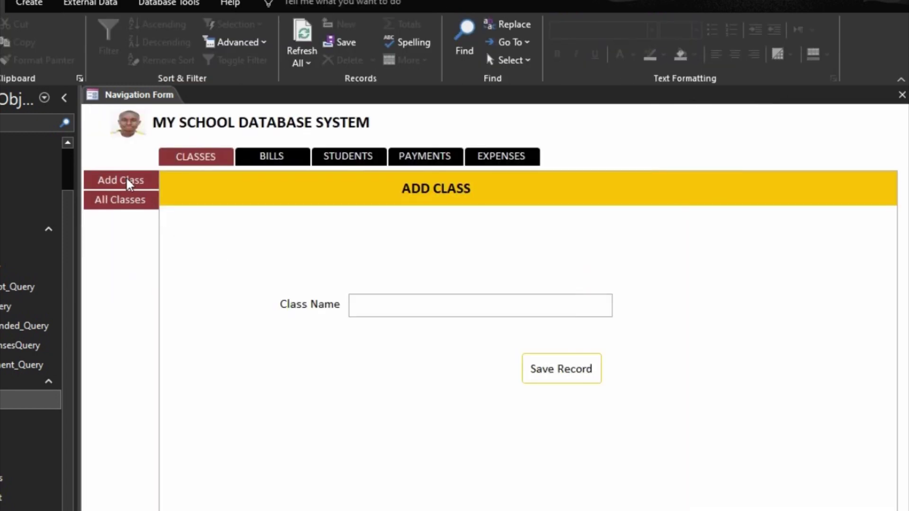
{"action": "left_click", "coordinate": [412, 157]}
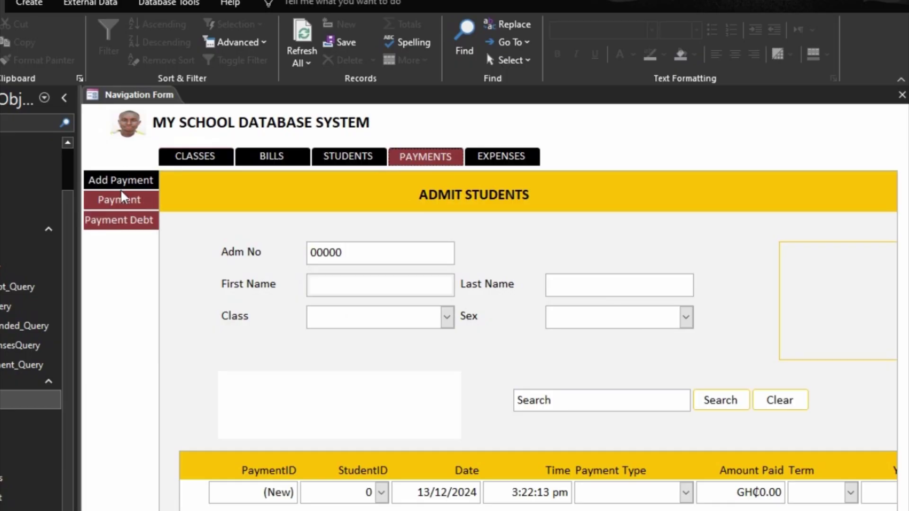
{"action": "left_click", "coordinate": [121, 199]}
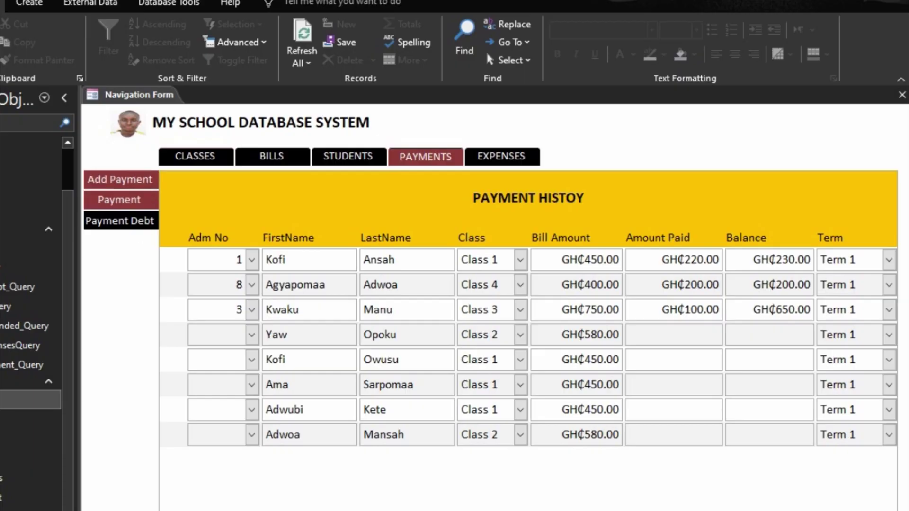
Return to Design view and reapply Hover Color Background 1 and Pressed Color Text 1 to the three Payments side buttons.
{"action": "left_click", "coordinate": [747, 510]}
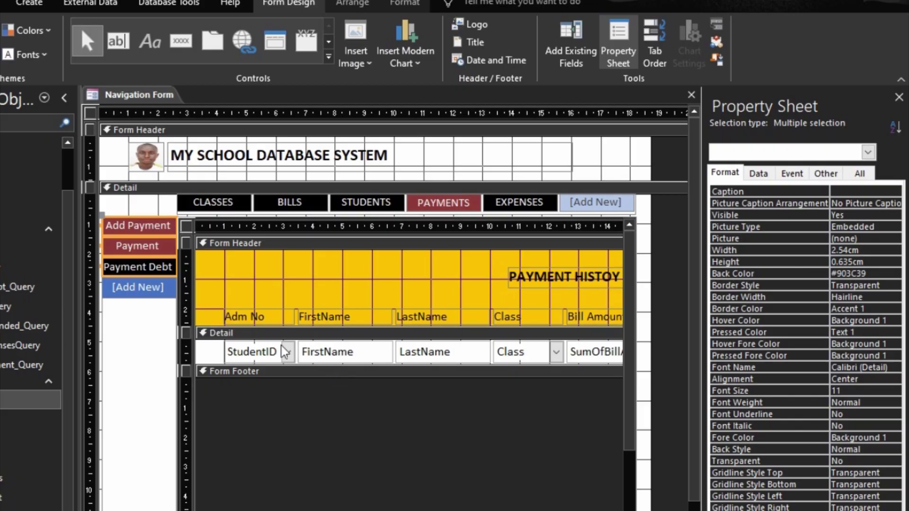
{"action": "left_click", "coordinate": [119, 290]}
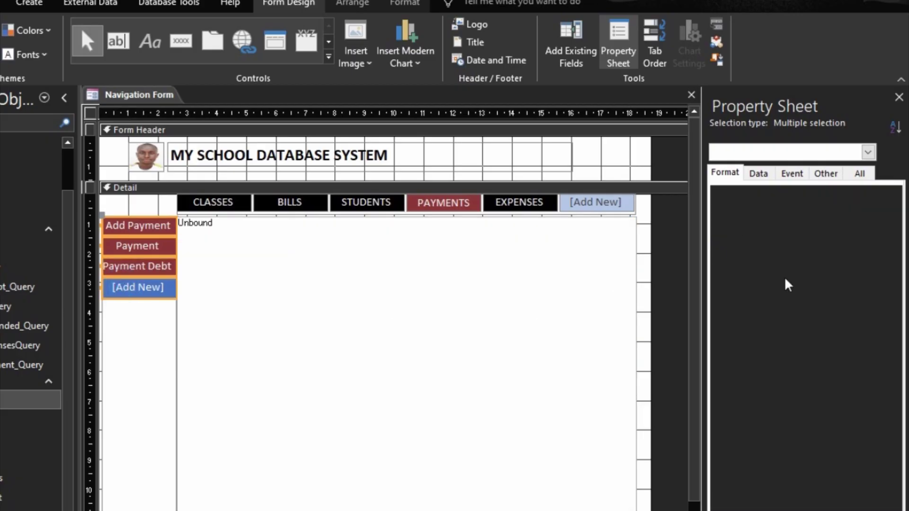
{"action": "left_click", "coordinate": [123, 290], "text": "shift"}
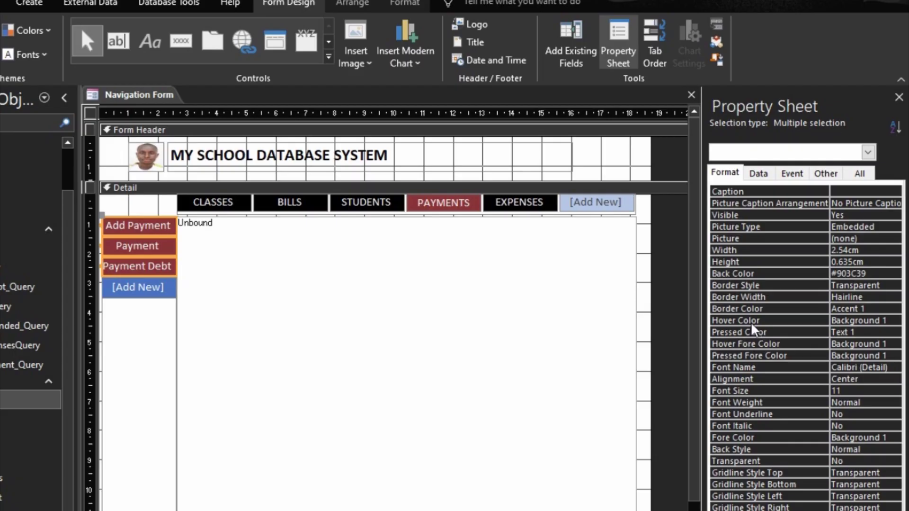
{"action": "left_click", "coordinate": [827, 321]}
{"action": "left_click", "coordinate": [883, 322]}
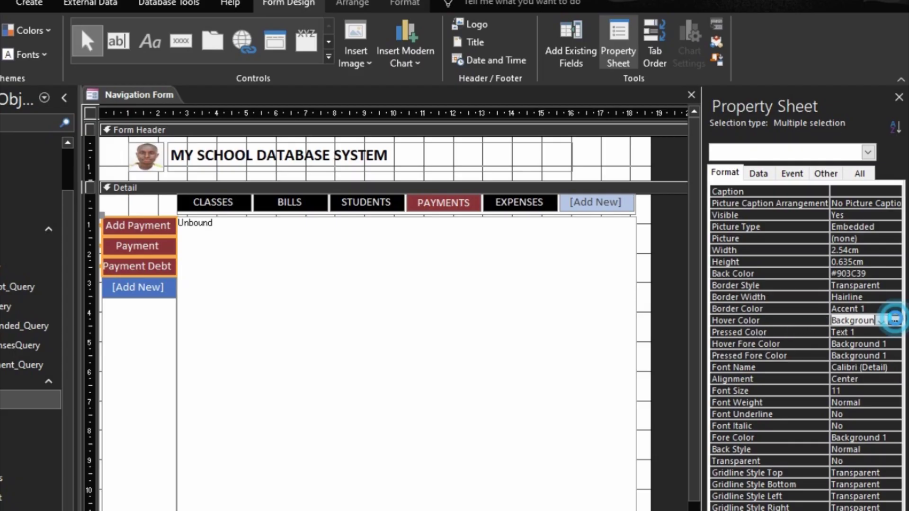
{"action": "left_click", "coordinate": [780, 371]}
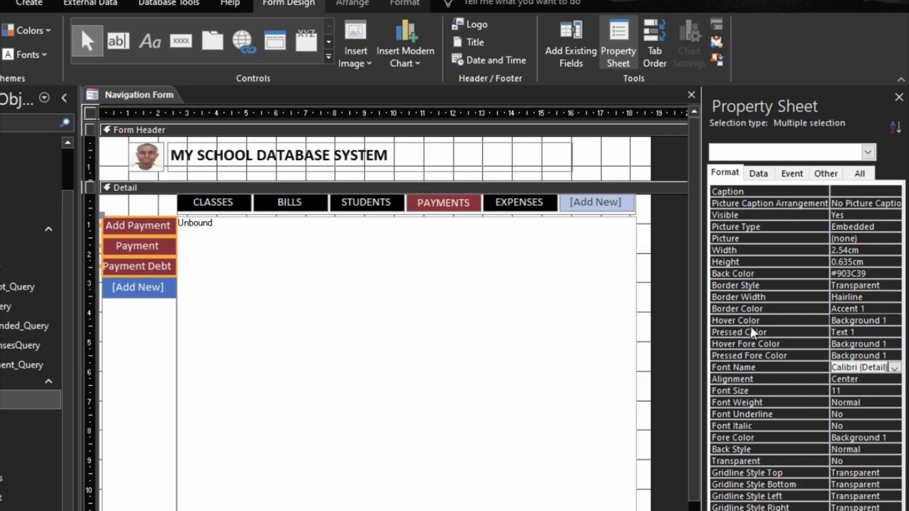
{"action": "left_click", "coordinate": [791, 331]}
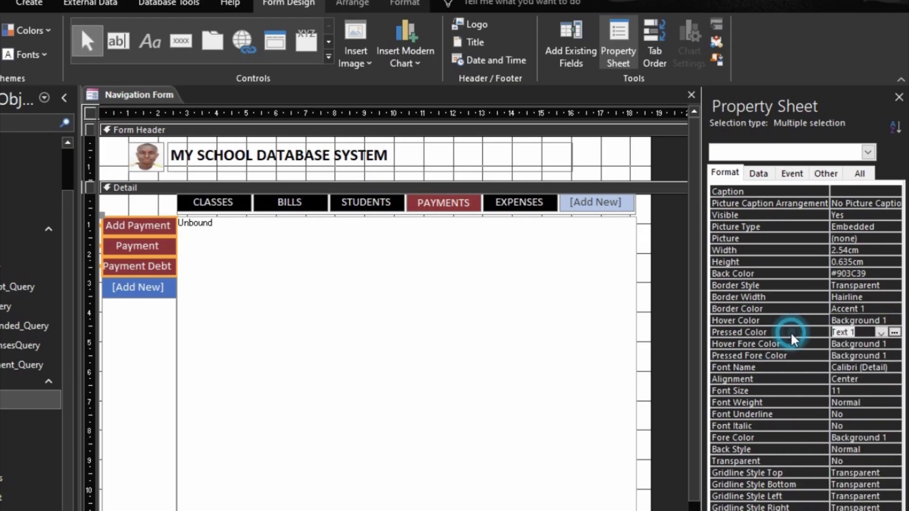
{"action": "left_click", "coordinate": [883, 332]}
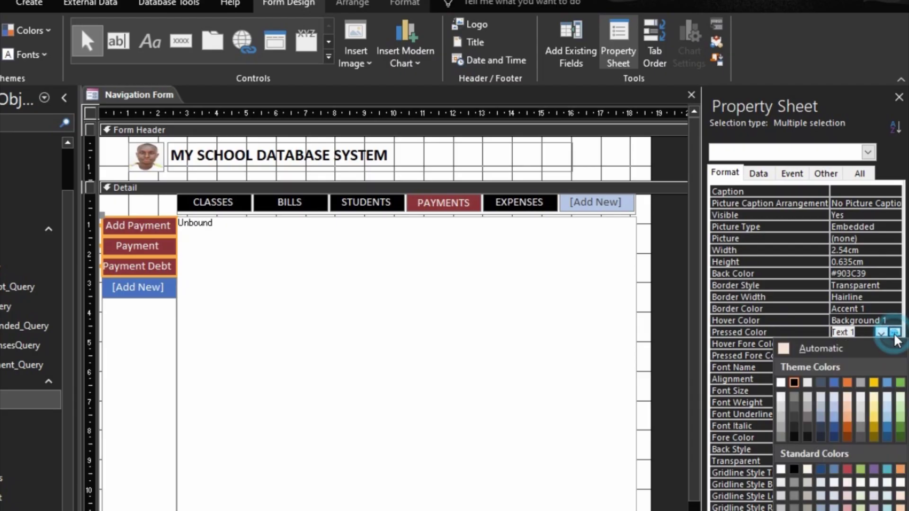
{"action": "left_click", "coordinate": [795, 382]}
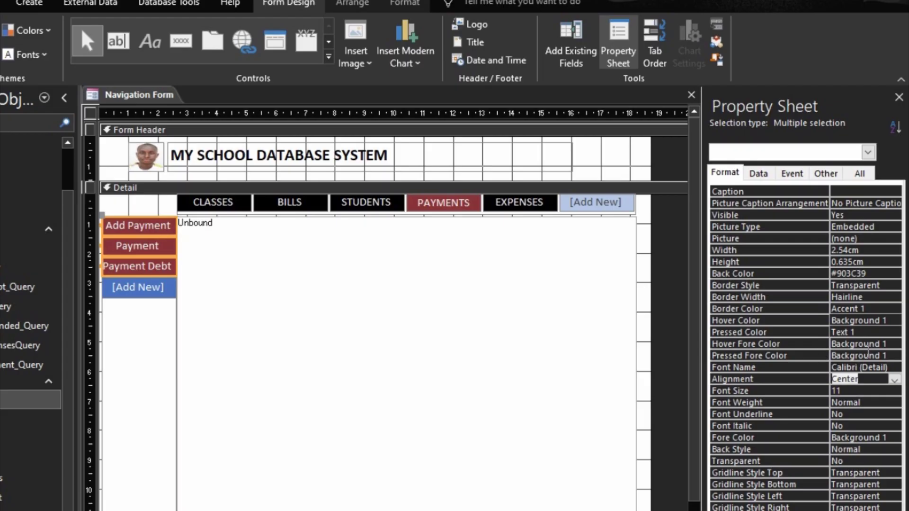
Set the Hover Fore Color of the three Payments side buttons to Text 1 and review their Pressed Fore Color choice.
{"action": "left_click", "coordinate": [894, 344]}
{"action": "left_click", "coordinate": [894, 344]}
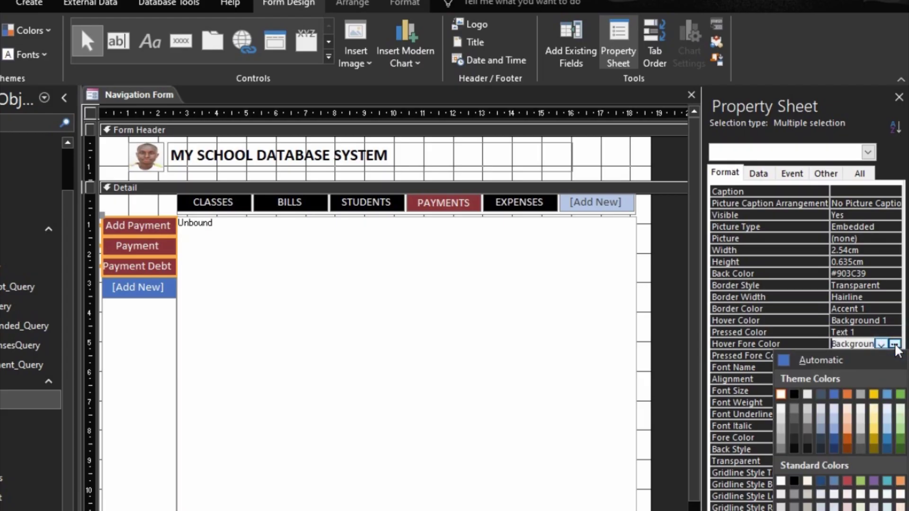
{"action": "left_click", "coordinate": [793, 394]}
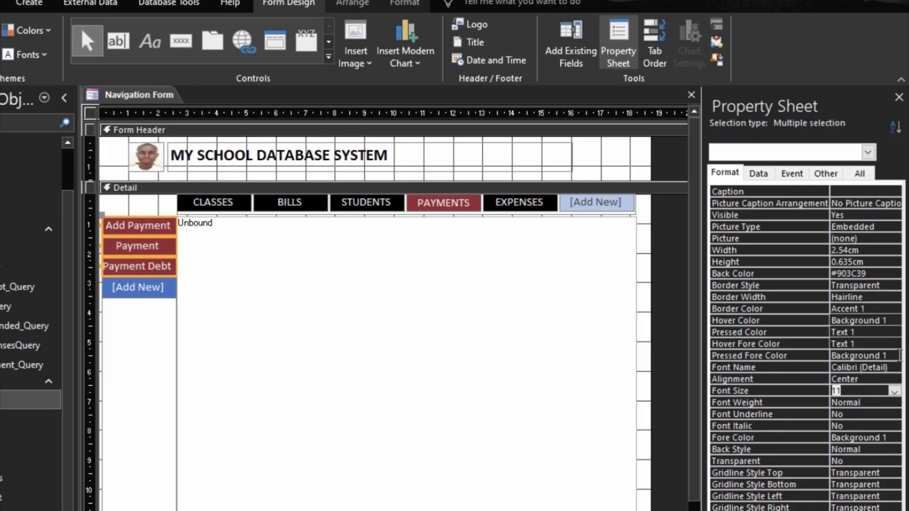
{"action": "left_click", "coordinate": [880, 356]}
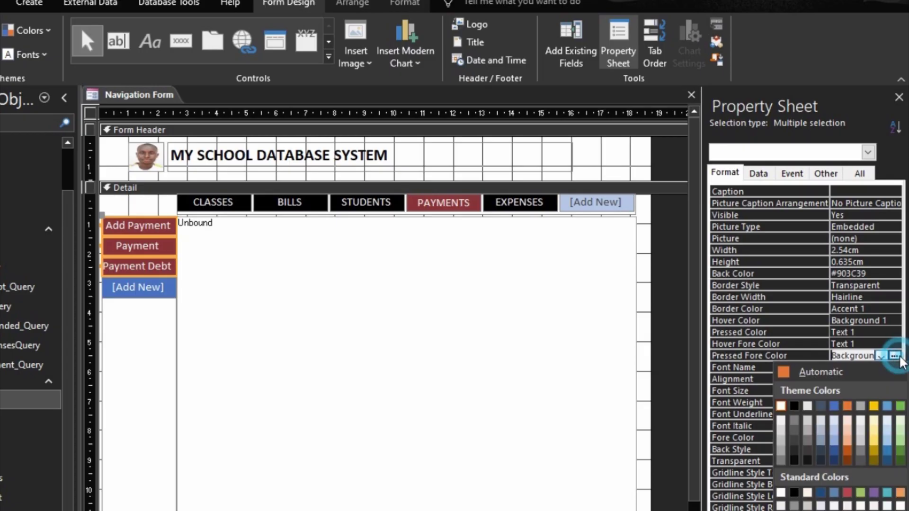
{"action": "left_click", "coordinate": [771, 345]}
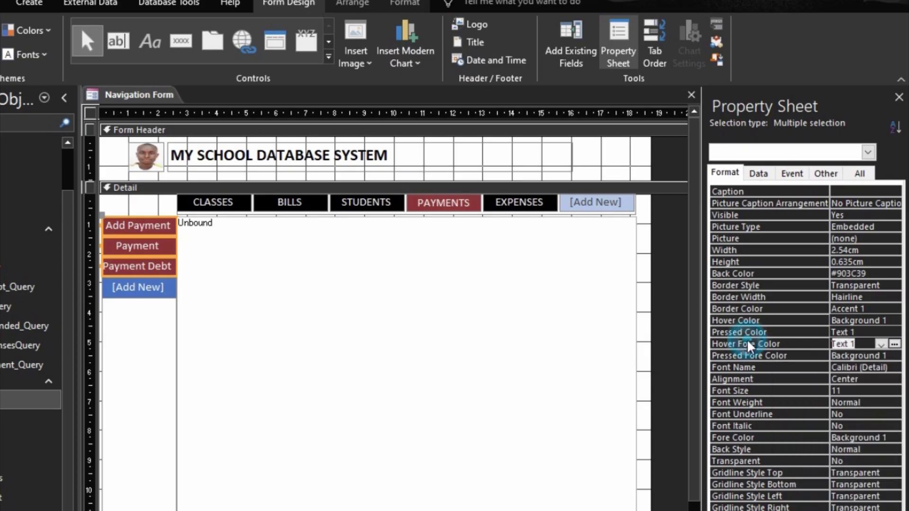
Set the Hover Color to Background 1 and the Pressed Color to Text 1 for the two Students side buttons.
{"action": "left_click", "coordinate": [387, 205]}
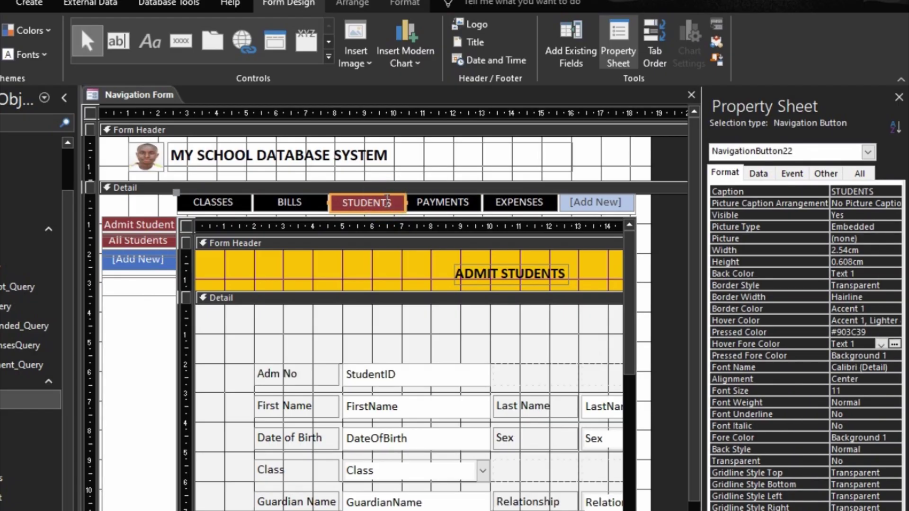
{"action": "left_click", "coordinate": [149, 226]}
{"action": "left_click", "coordinate": [148, 240], "text": "shift"}
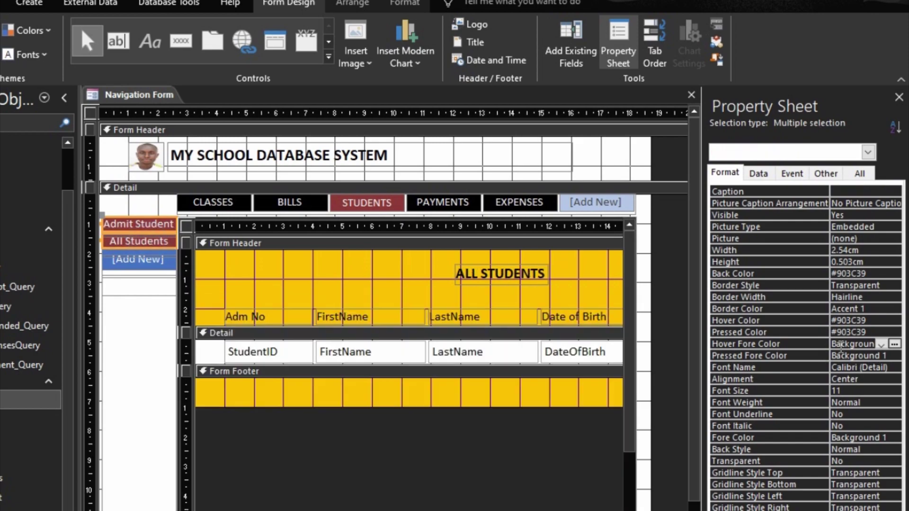
{"action": "left_click", "coordinate": [764, 321]}
{"action": "left_click", "coordinate": [881, 321]}
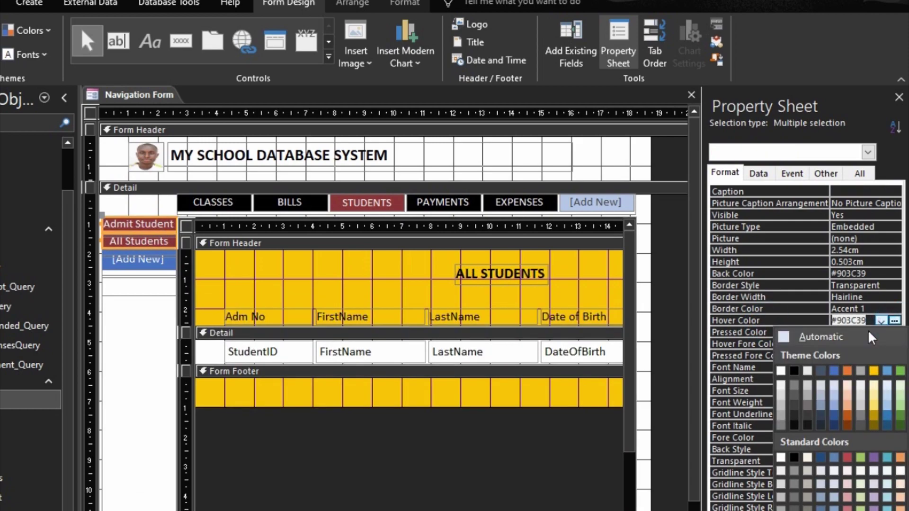
{"action": "left_click", "coordinate": [781, 369]}
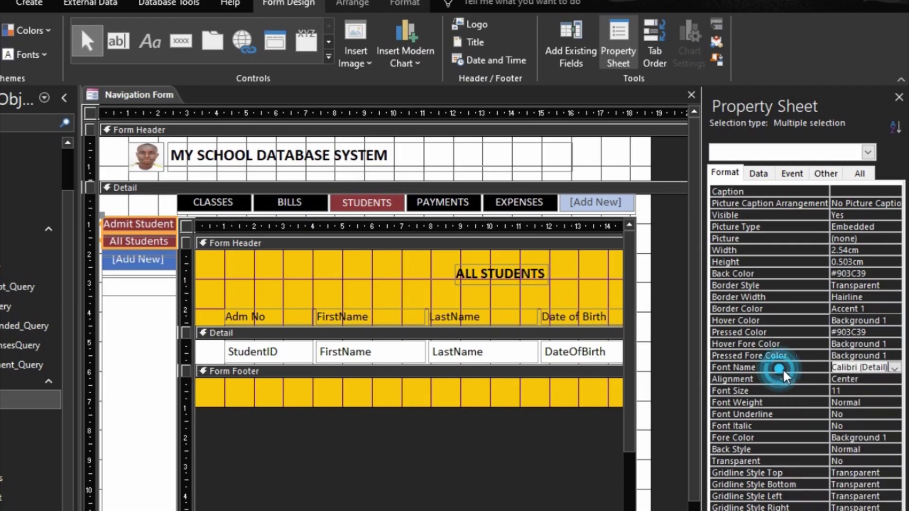
{"action": "left_click", "coordinate": [789, 334]}
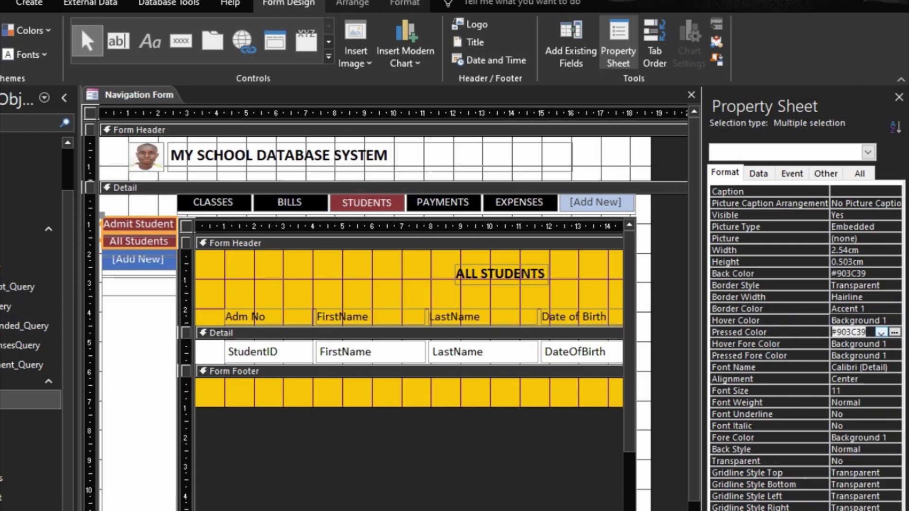
{"action": "left_click", "coordinate": [895, 332]}
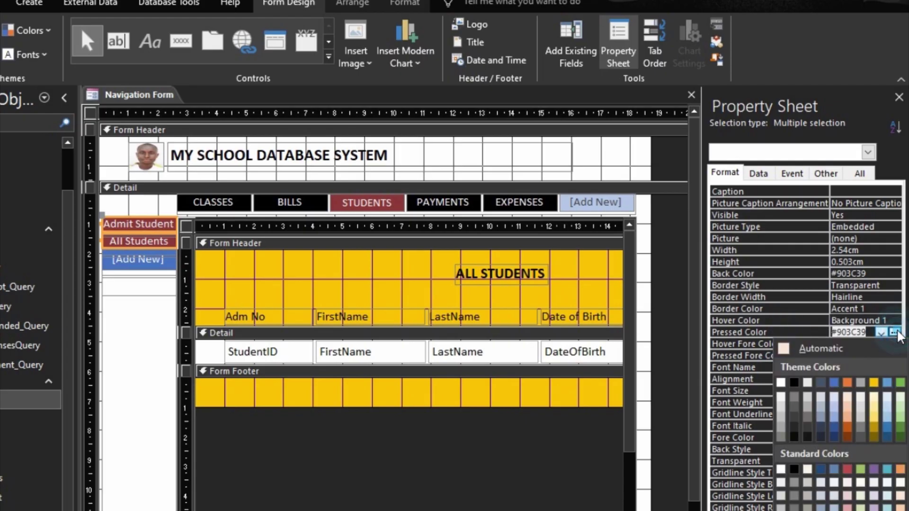
{"action": "left_click", "coordinate": [791, 379]}
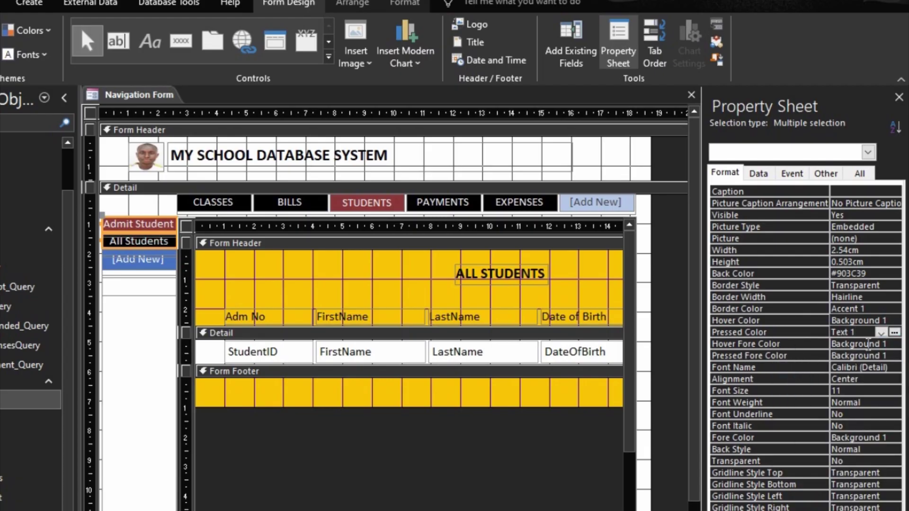
Give the two Students side buttons Hover Fore Color Text 1 and Pressed Fore Color Background 1, and recheck the All Students button's settings.
{"action": "left_click", "coordinate": [896, 344]}
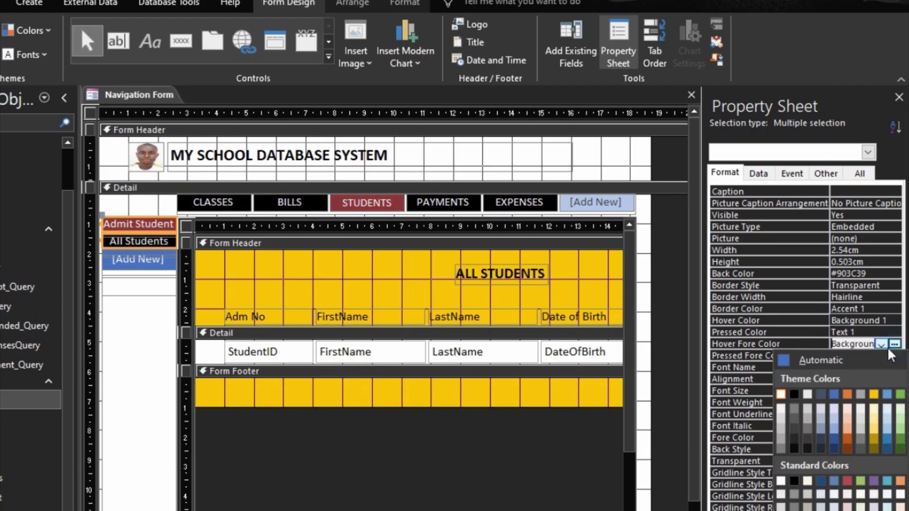
{"action": "left_click", "coordinate": [796, 392]}
{"action": "left_click", "coordinate": [799, 391]}
{"action": "left_click", "coordinate": [807, 355]}
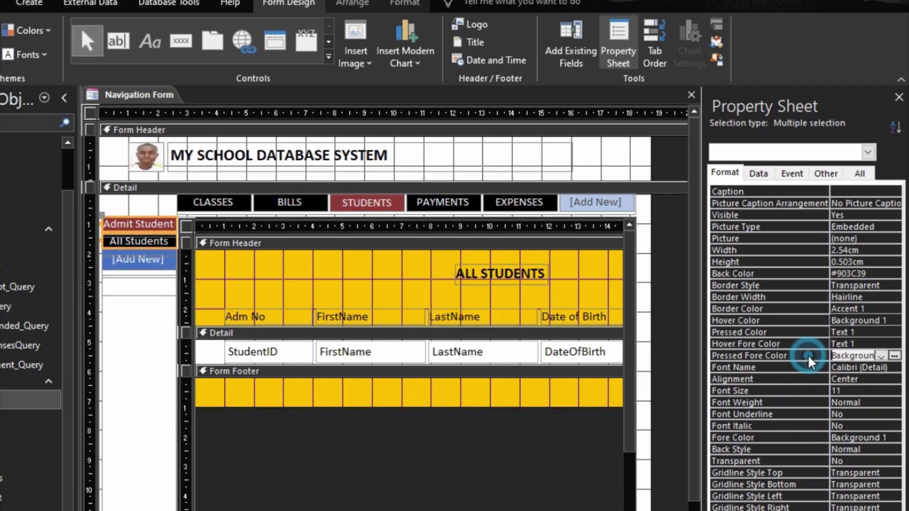
{"action": "left_click", "coordinate": [894, 355]}
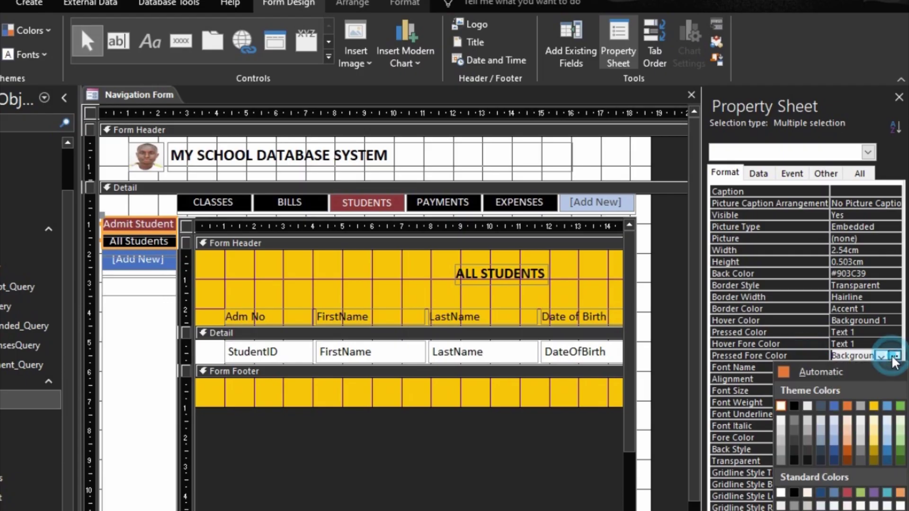
{"action": "left_click", "coordinate": [779, 407]}
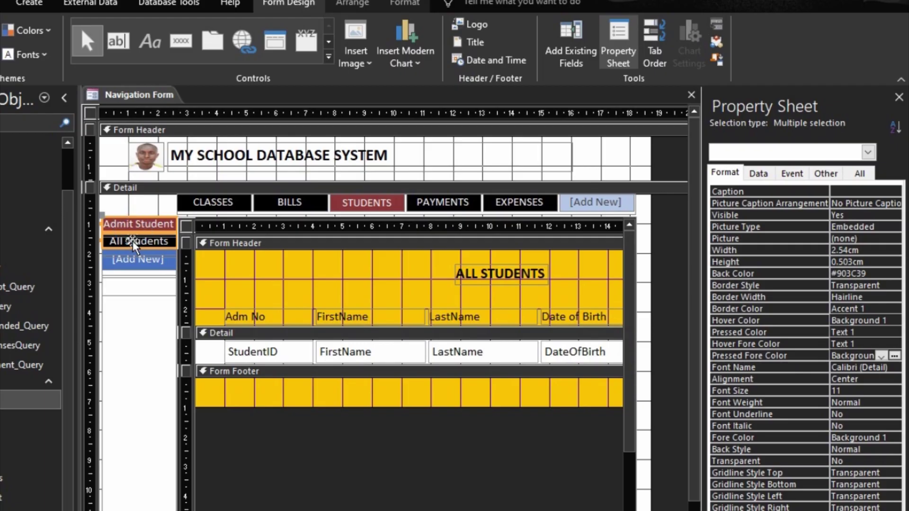
{"action": "left_click", "coordinate": [300, 195]}
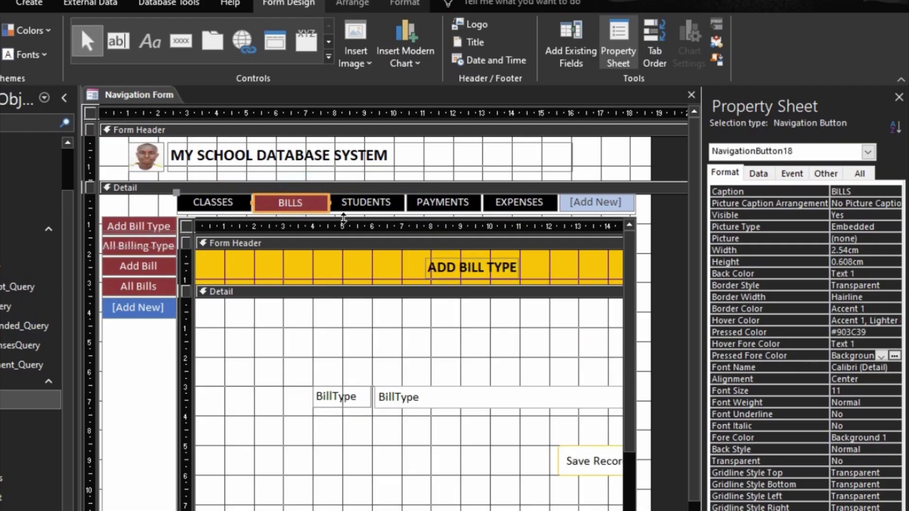
{"action": "left_click", "coordinate": [359, 202]}
{"action": "left_click", "coordinate": [136, 239]}
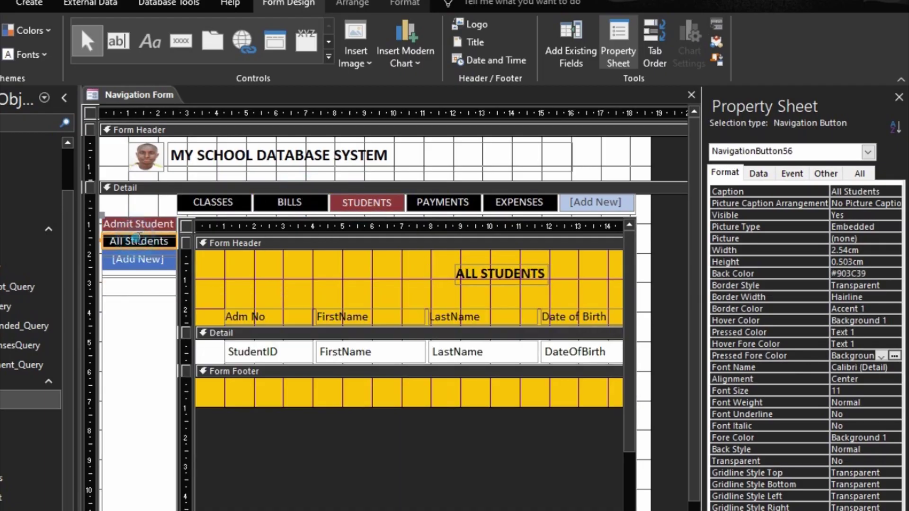
In the BILLS section, set the All Bills side button's Hover Color to Background 1 and Pressed Color to Text 1.
{"action": "left_click", "coordinate": [298, 207]}
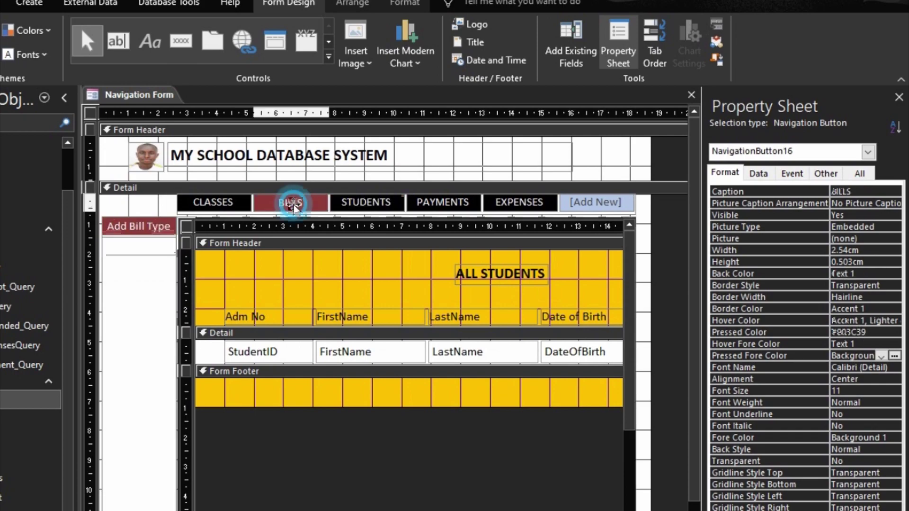
{"action": "left_click", "coordinate": [168, 225]}
{"action": "left_click", "coordinate": [138, 245], "text": "shift"}
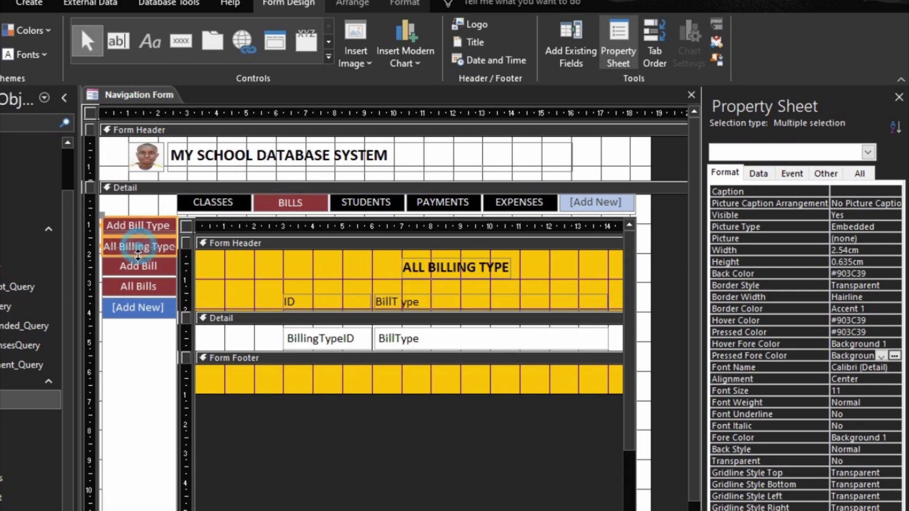
{"action": "left_click", "coordinate": [141, 268], "text": "shift"}
{"action": "left_click", "coordinate": [141, 283]}
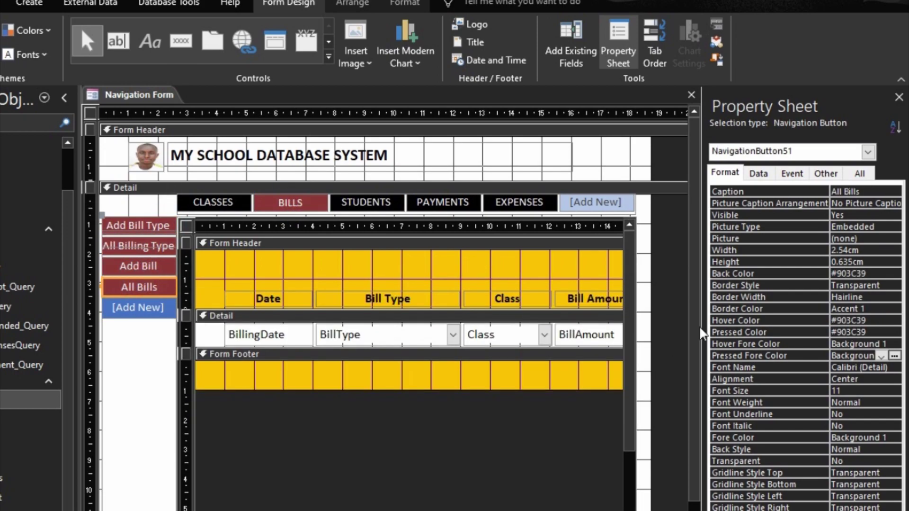
{"action": "left_click", "coordinate": [798, 320]}
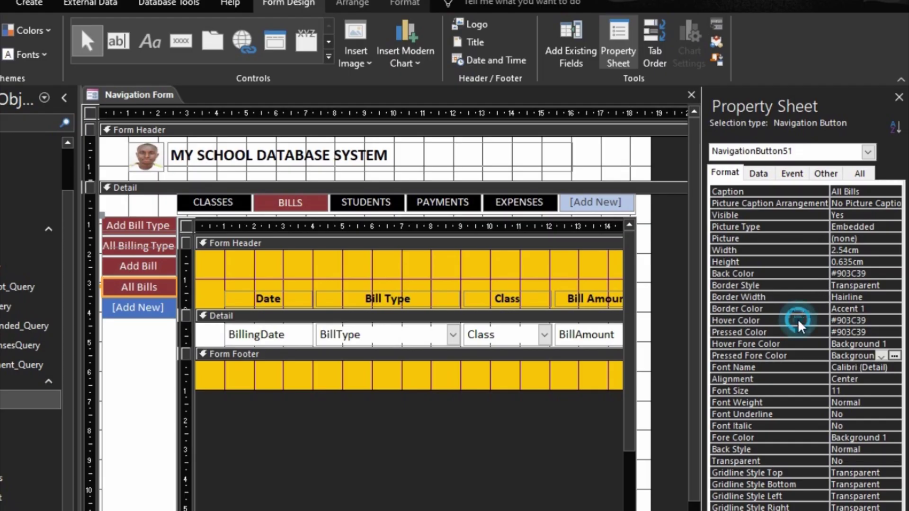
{"action": "left_click", "coordinate": [894, 321]}
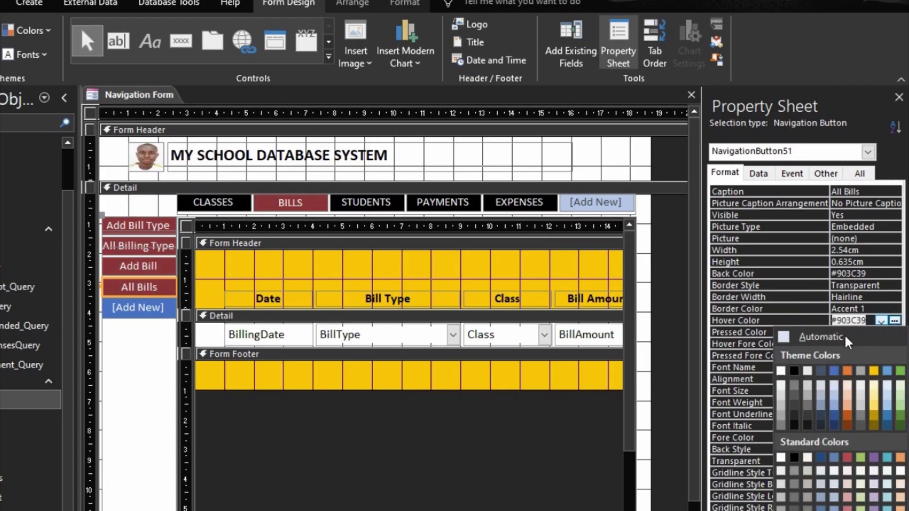
{"action": "left_click", "coordinate": [781, 371]}
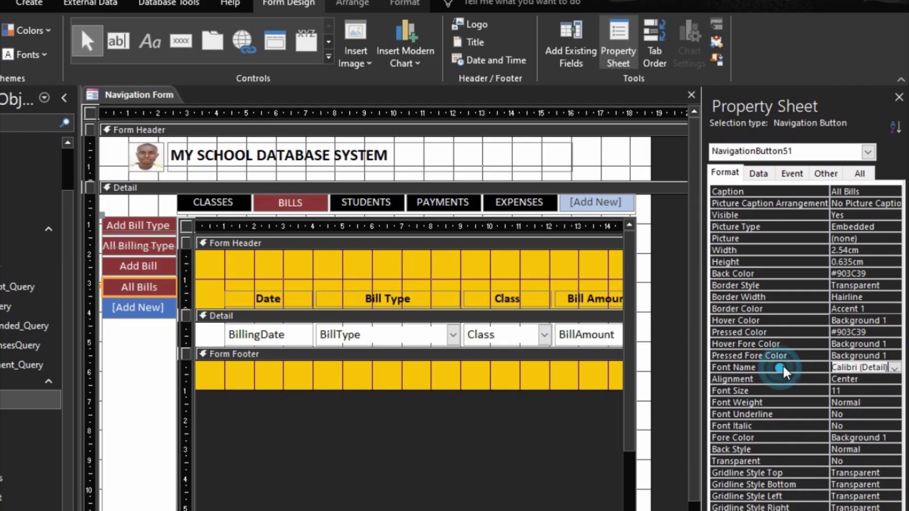
{"action": "left_click", "coordinate": [795, 331]}
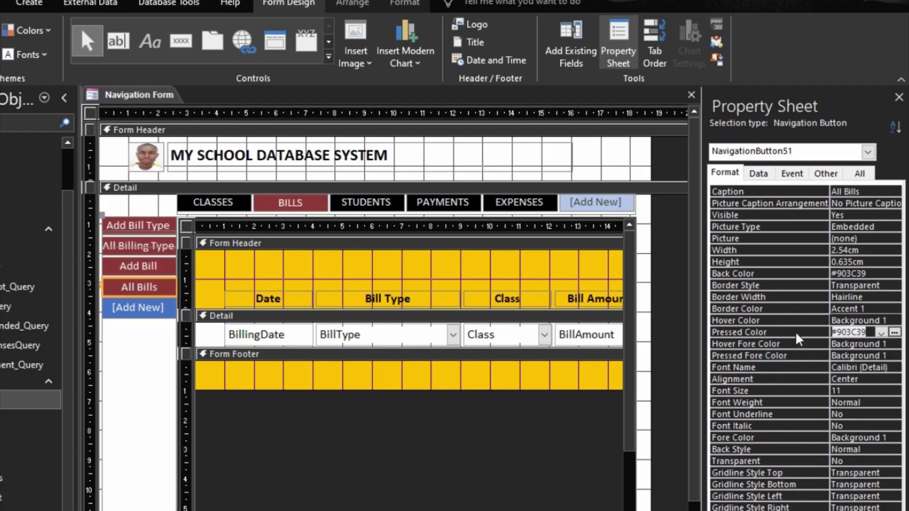
{"action": "left_click", "coordinate": [894, 333]}
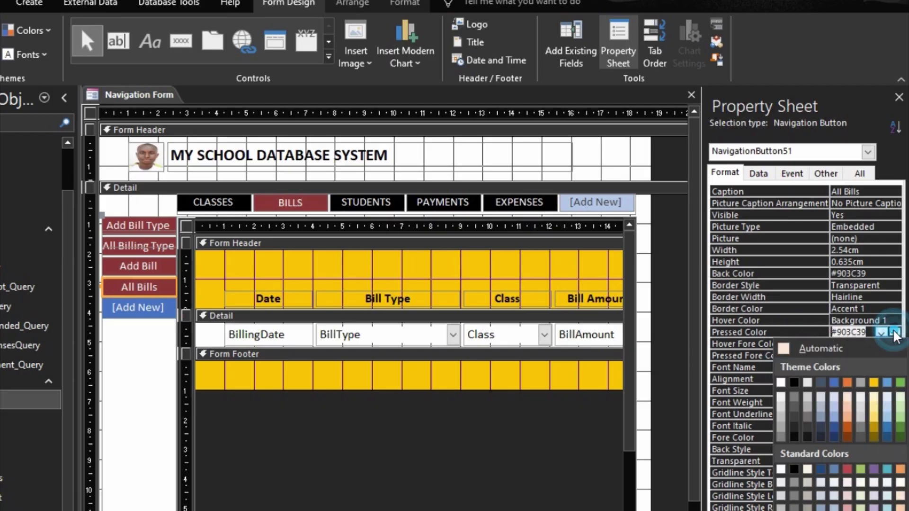
{"action": "left_click", "coordinate": [794, 382]}
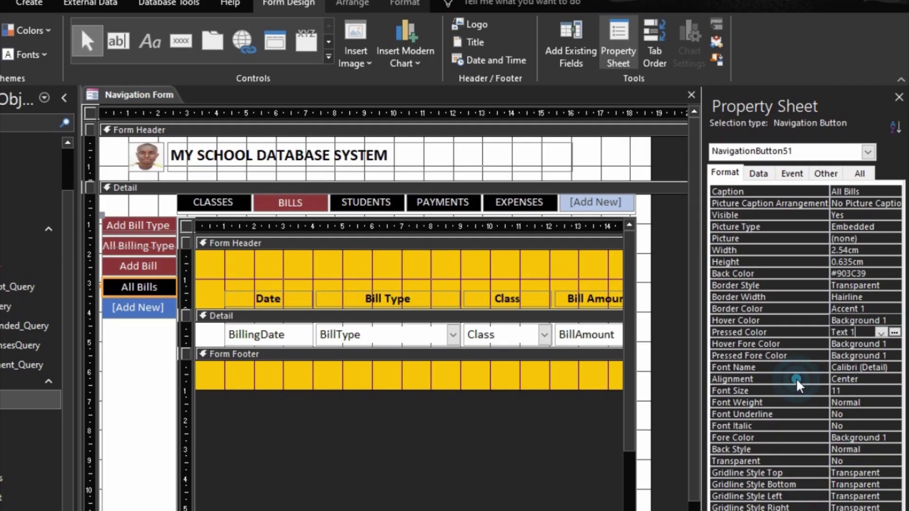
Set the All Bills side button's Hover Fore Color to Text 1 and review its Pressed Fore Color choice.
{"action": "left_click", "coordinate": [799, 342]}
{"action": "left_click", "coordinate": [894, 344]}
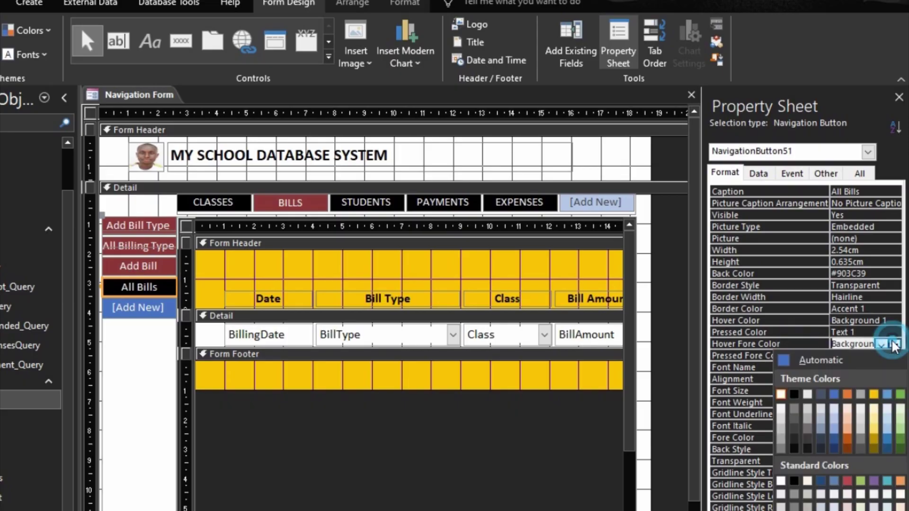
{"action": "left_click", "coordinate": [792, 393]}
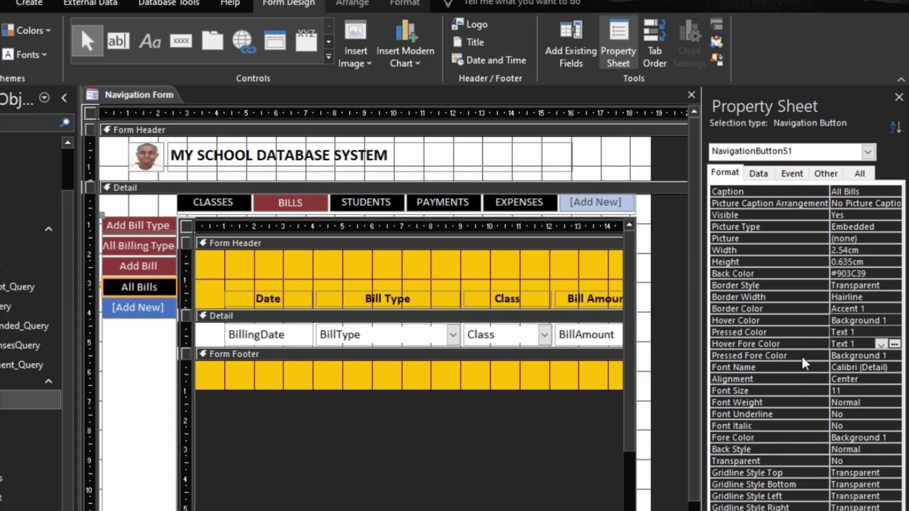
{"action": "left_click", "coordinate": [801, 355]}
{"action": "left_click", "coordinate": [893, 356]}
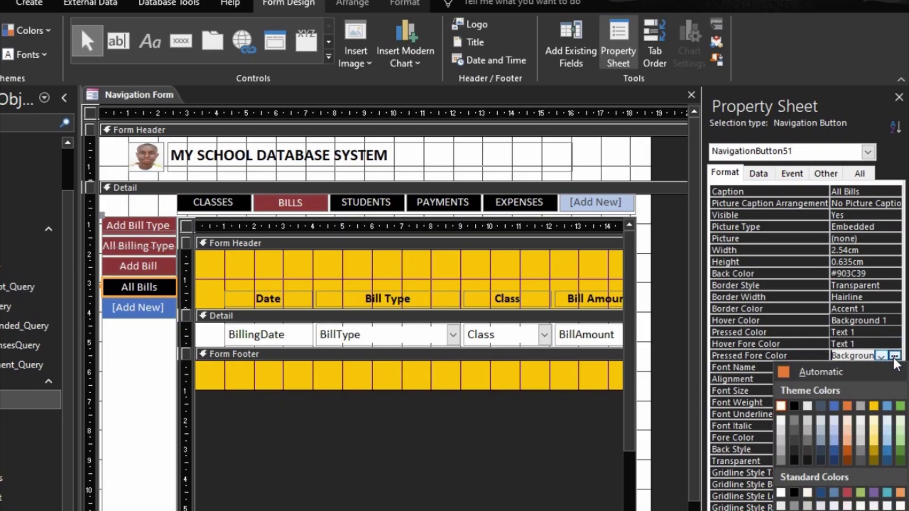
In the CLASSES section, set the Add Class and All Classes buttons' Hover Color to Background 1 and Pressed Color to Text 1.
{"action": "left_click", "coordinate": [219, 205]}
{"action": "left_click", "coordinate": [127, 226]}
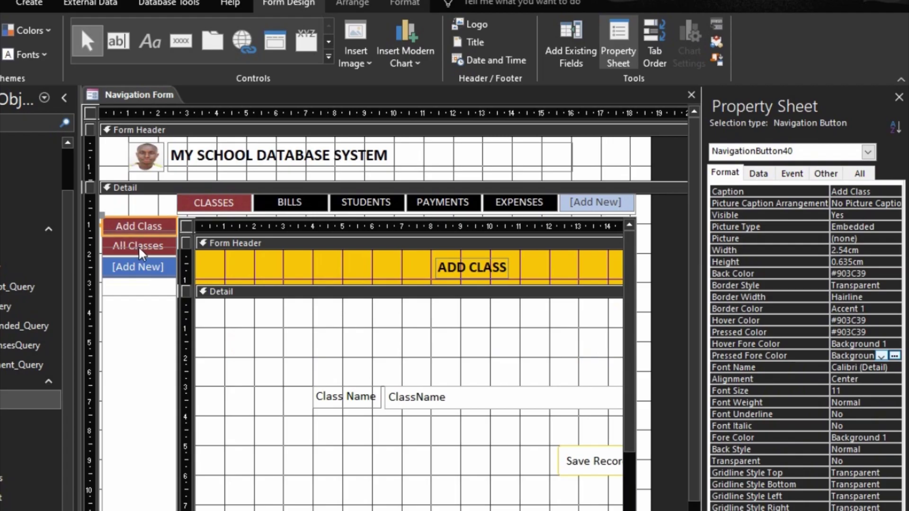
{"action": "left_click", "coordinate": [137, 244], "text": "shift"}
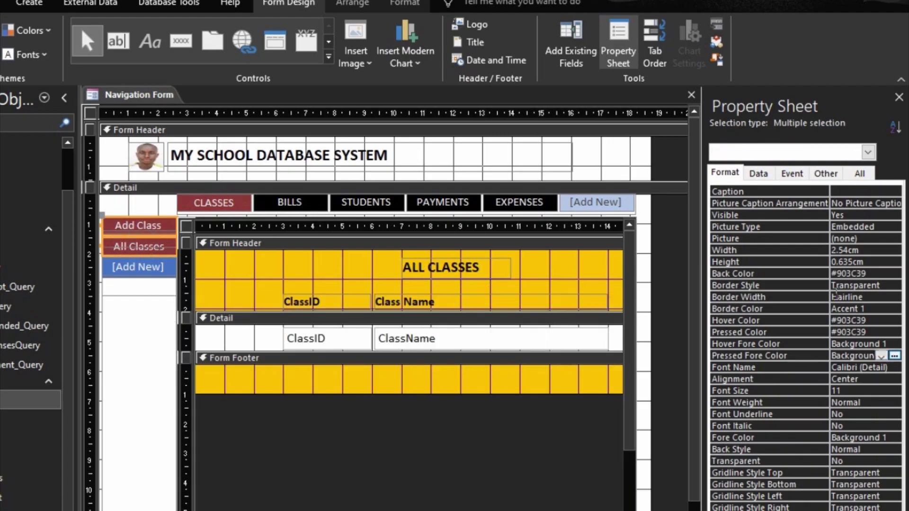
{"action": "left_click", "coordinate": [768, 322]}
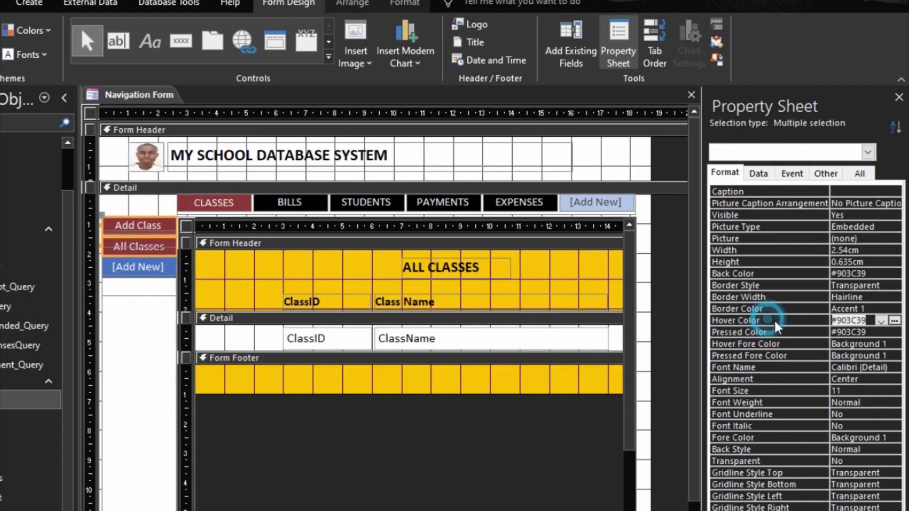
{"action": "left_click", "coordinate": [893, 320]}
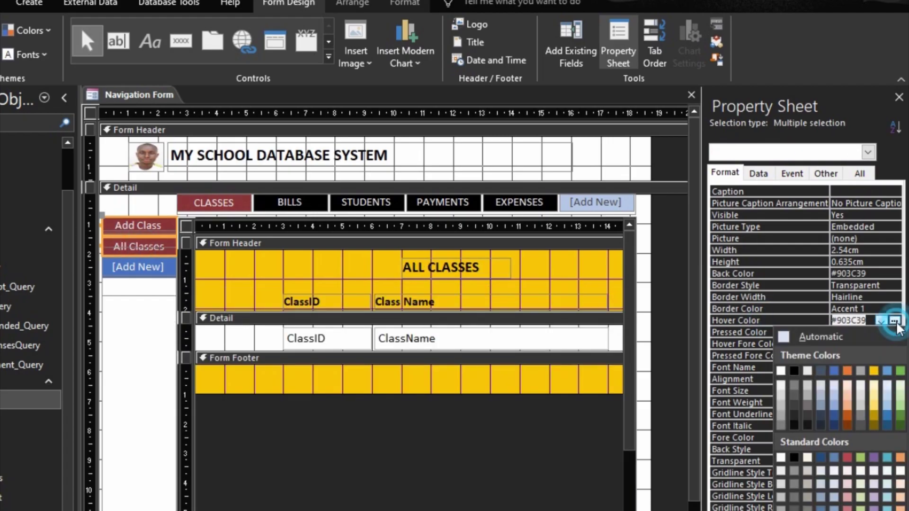
{"action": "left_click", "coordinate": [780, 371]}
{"action": "left_click", "coordinate": [789, 334]}
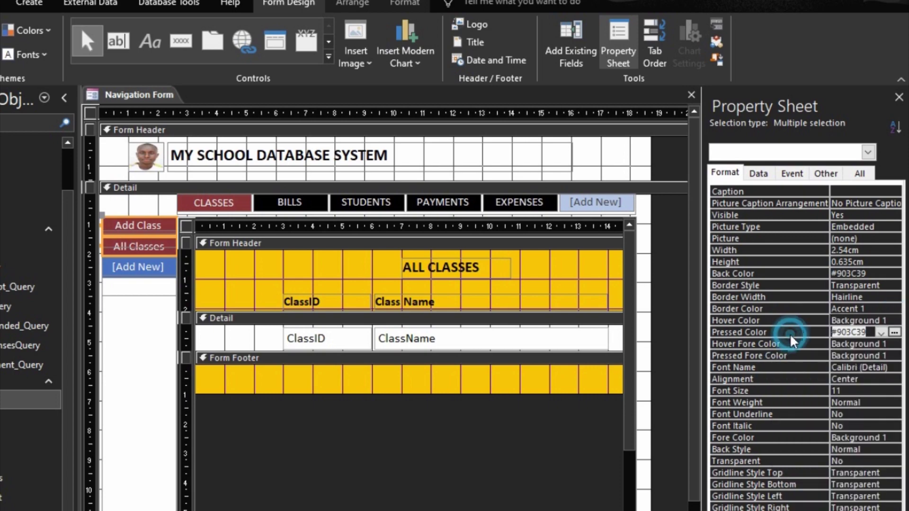
{"action": "left_click", "coordinate": [893, 332]}
{"action": "left_click", "coordinate": [792, 382]}
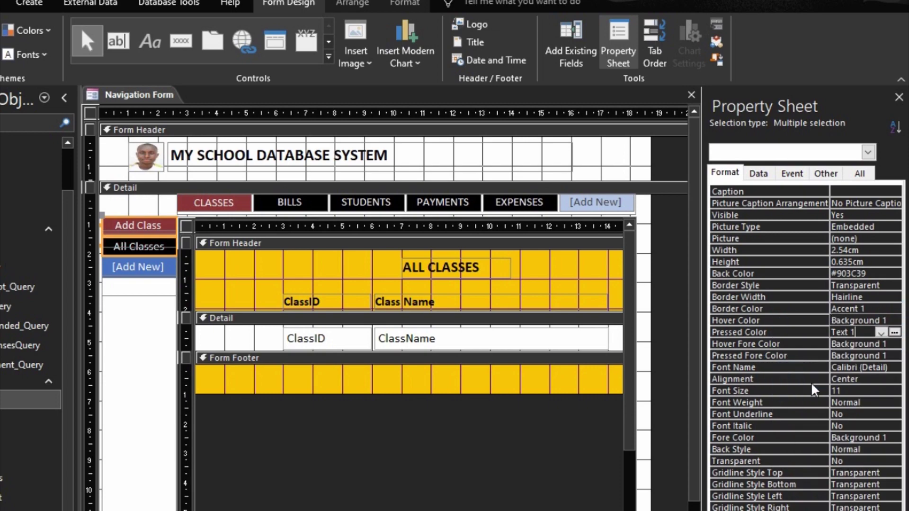
Set both Classes side buttons' Hover Fore Color to Text 1 and Pressed Fore Color to Background 1, and run the form.
{"action": "left_click", "coordinate": [800, 344]}
{"action": "left_click", "coordinate": [894, 344]}
{"action": "left_click", "coordinate": [793, 393]}
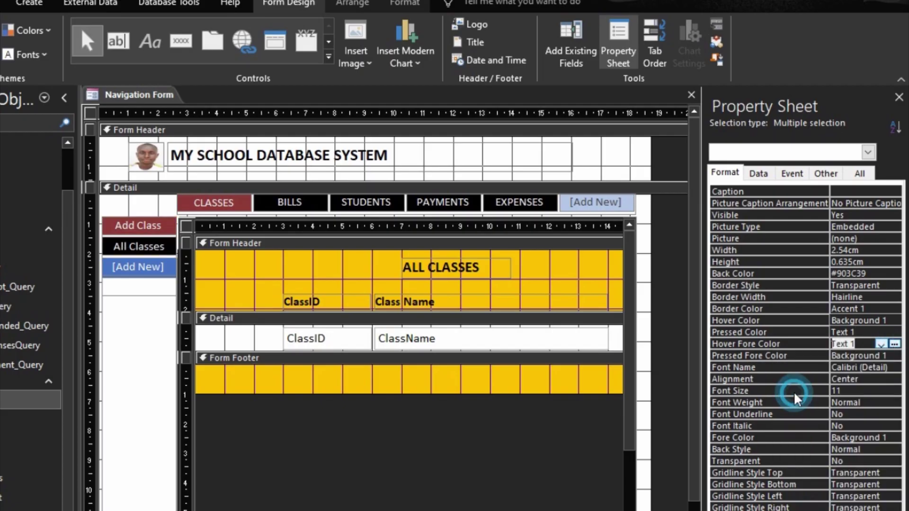
{"action": "left_click", "coordinate": [809, 356]}
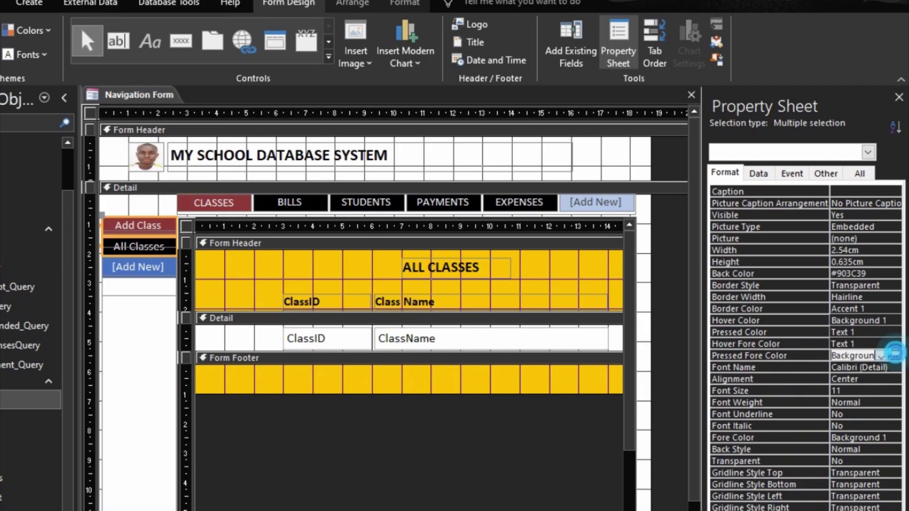
{"action": "left_click", "coordinate": [893, 355]}
{"action": "left_click", "coordinate": [780, 406]}
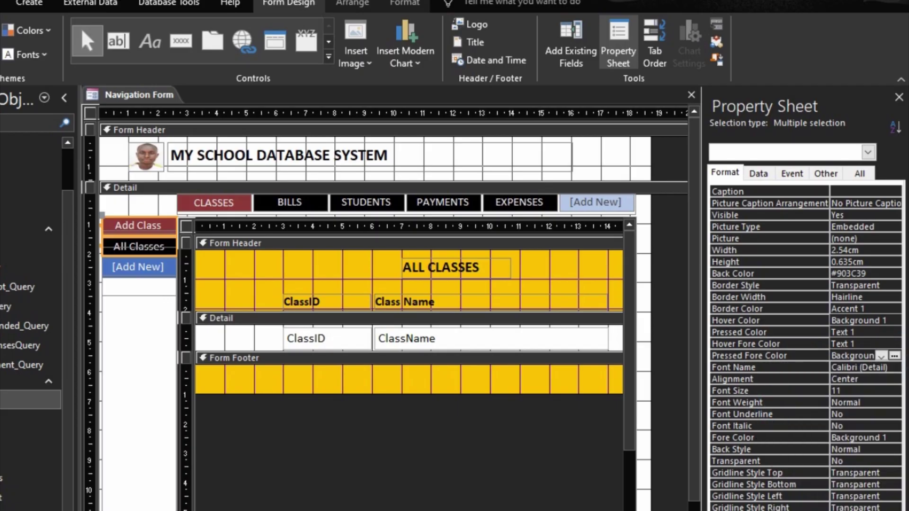
{"action": "key", "text": "F5"}
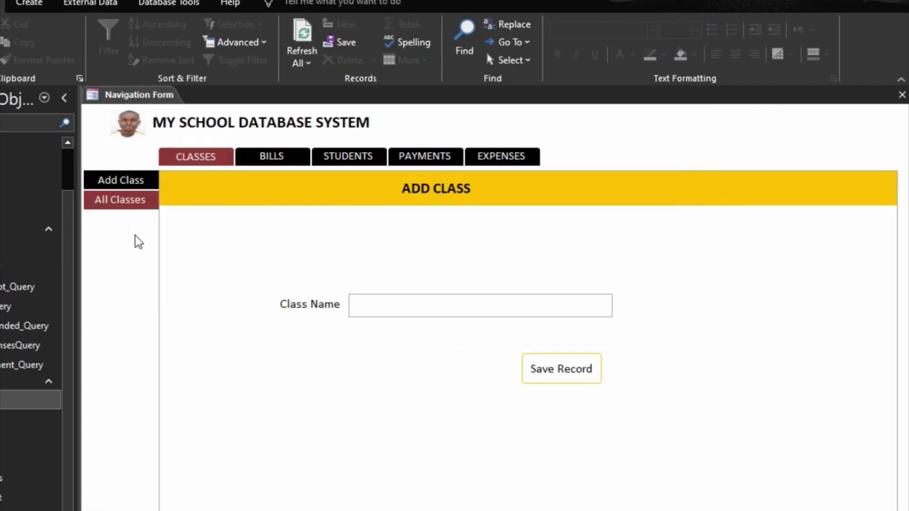
Test the navigation buttons in the running form by opening All Classes, All Bills and All Students in their sections.
{"action": "left_click", "coordinate": [109, 201]}
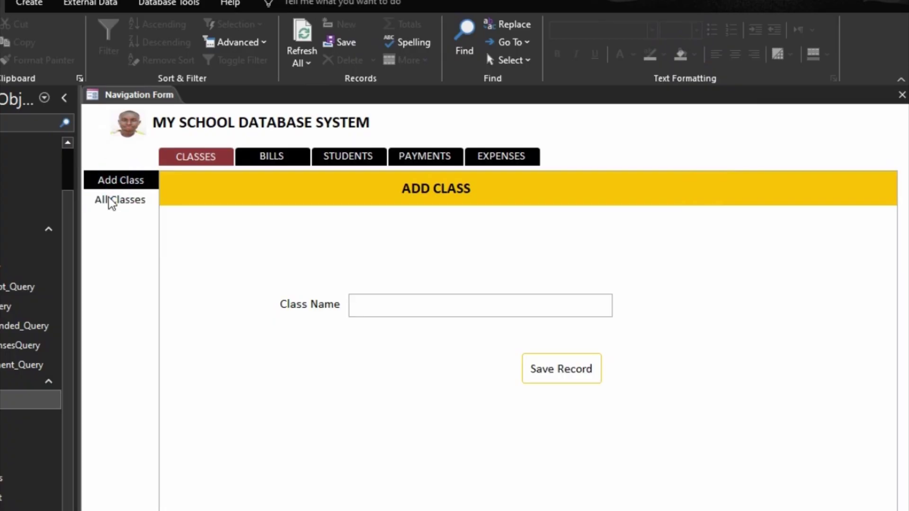
{"action": "left_click", "coordinate": [259, 156]}
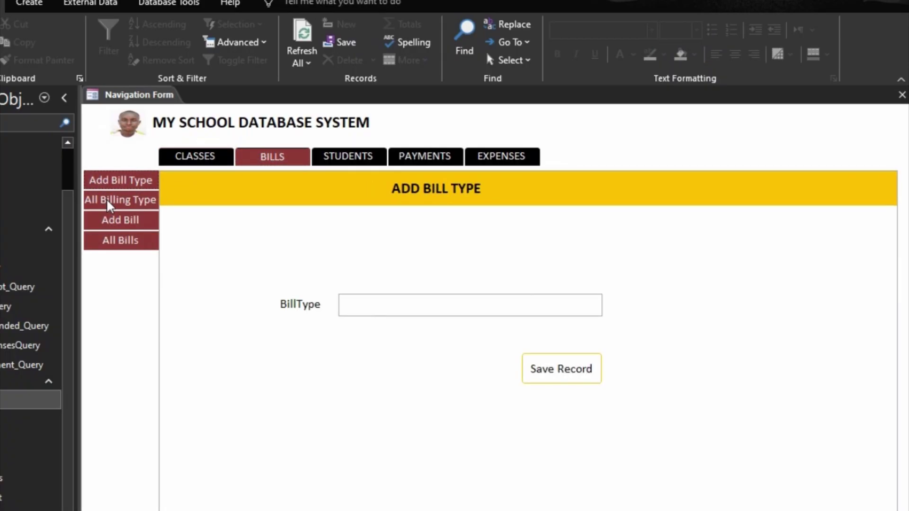
{"action": "left_click", "coordinate": [116, 237]}
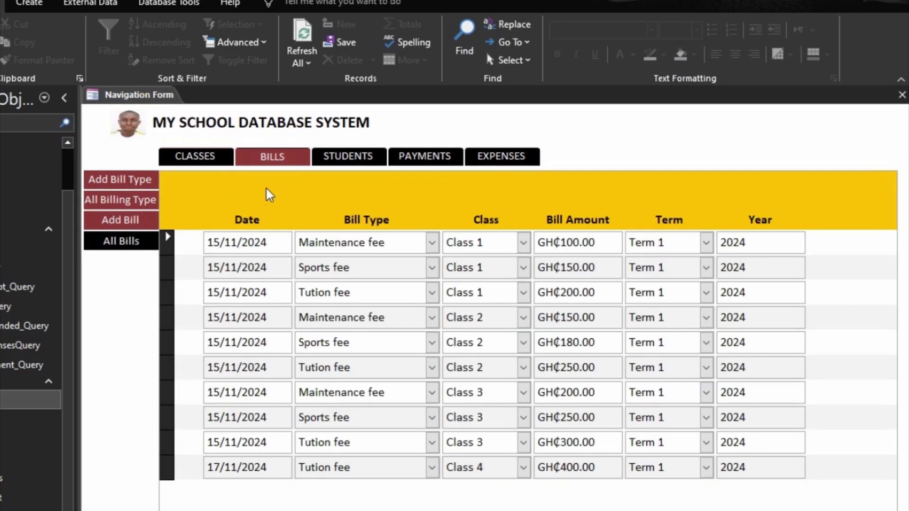
{"action": "left_click", "coordinate": [339, 160]}
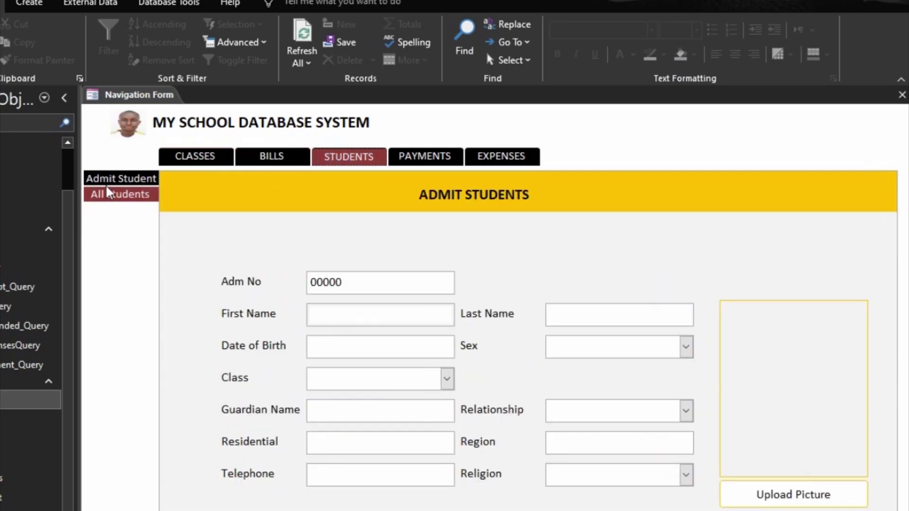
{"action": "left_click", "coordinate": [118, 195]}
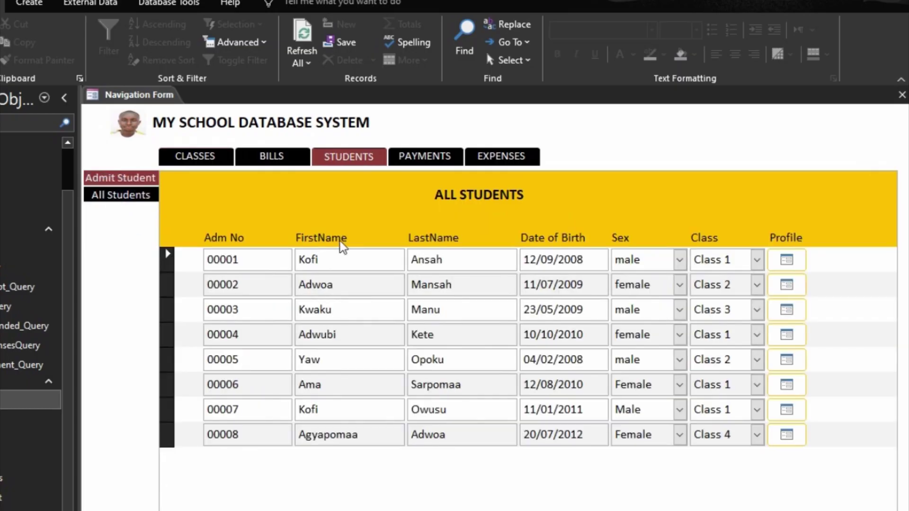
Test the PAYMENTS section and the Accounting, Add Expenses and All Expenses side buttons of the EXPENSES section.
{"action": "left_click", "coordinate": [422, 161]}
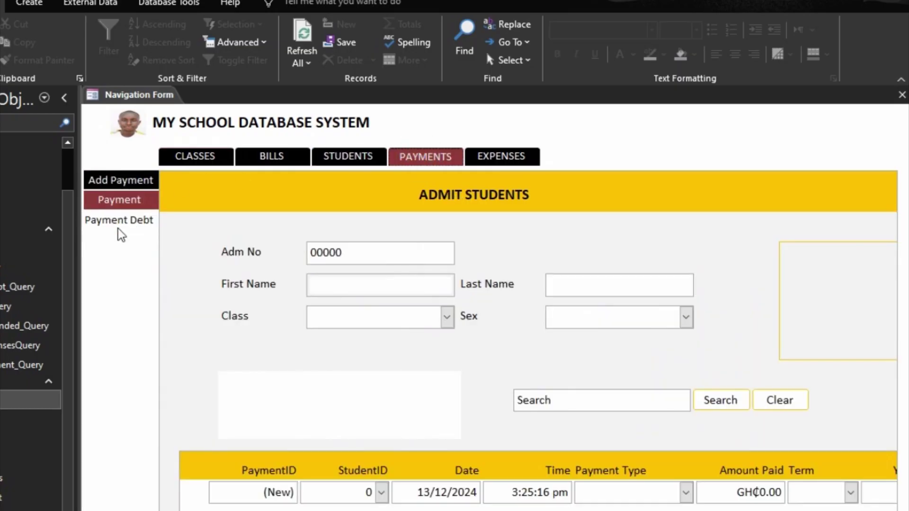
{"action": "left_click", "coordinate": [501, 165]}
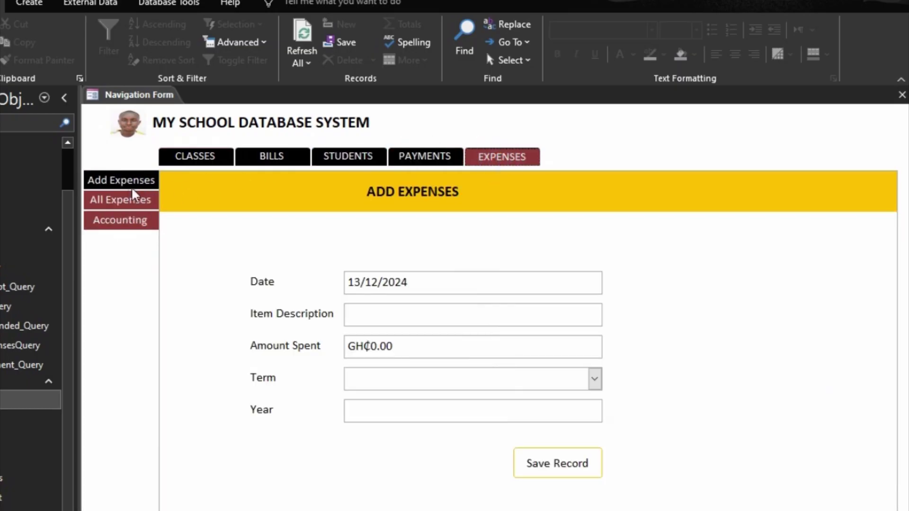
{"action": "left_click", "coordinate": [117, 222]}
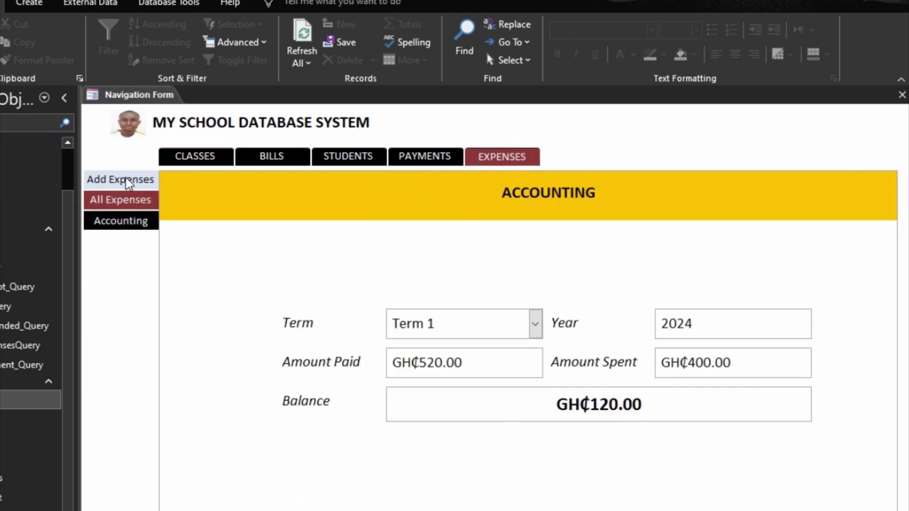
{"action": "left_click", "coordinate": [124, 181]}
{"action": "left_click", "coordinate": [119, 198]}
Try the BILLS section's side buttons in the running form, and open the BILLS section in Design View.
{"action": "left_click", "coordinate": [271, 156]}
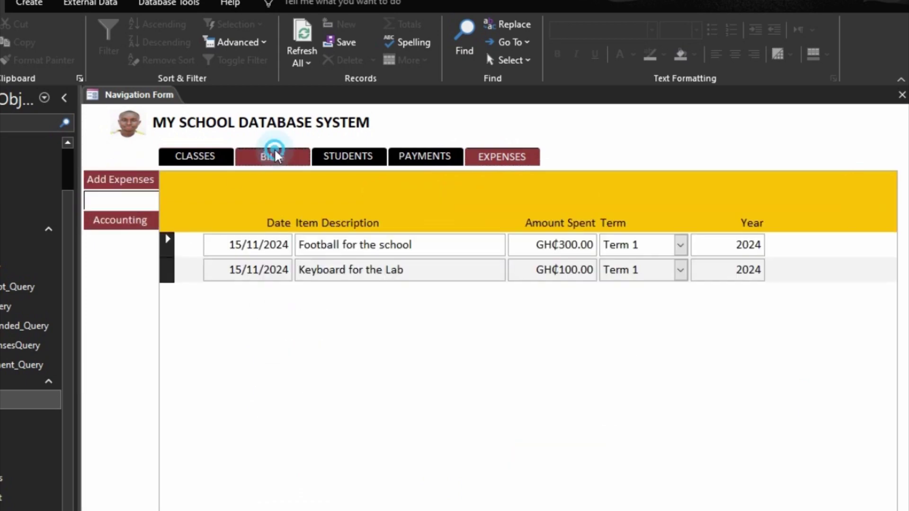
{"action": "left_click", "coordinate": [118, 179]}
{"action": "left_click", "coordinate": [120, 220]}
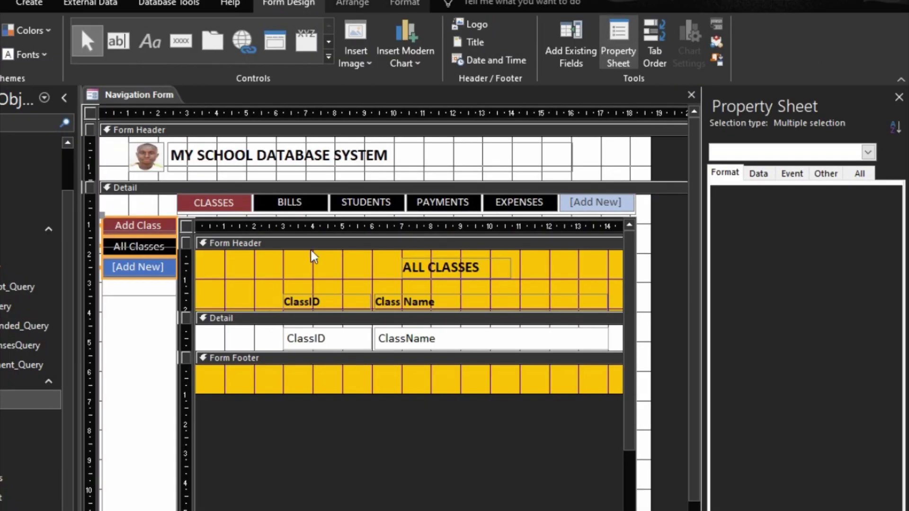
{"action": "left_click", "coordinate": [311, 205]}
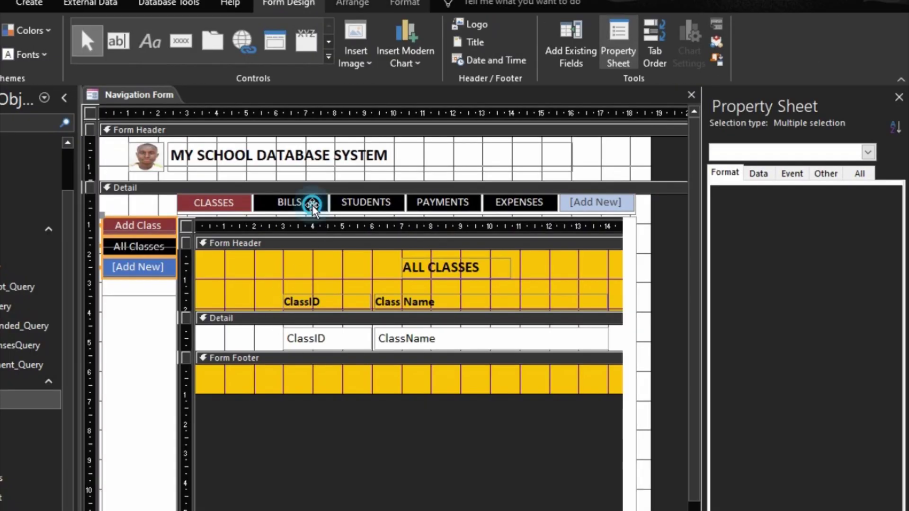
{"action": "left_click", "coordinate": [123, 227]}
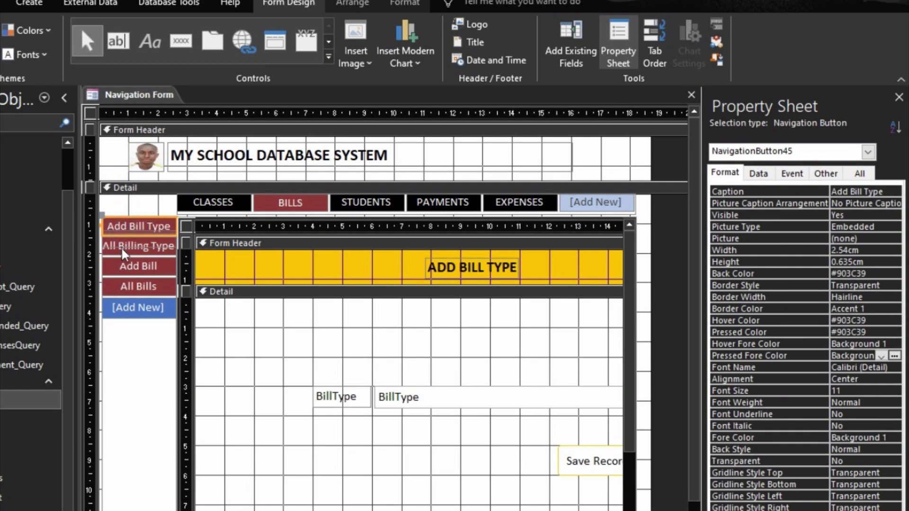
{"action": "left_click", "coordinate": [124, 247], "text": "shift"}
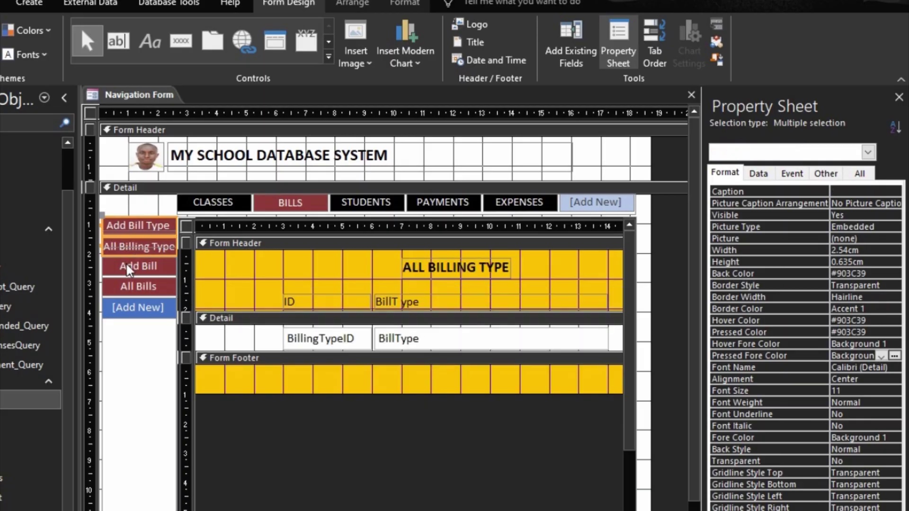
{"action": "left_click", "coordinate": [126, 263], "text": "shift"}
{"action": "left_click", "coordinate": [132, 286], "text": "shift"}
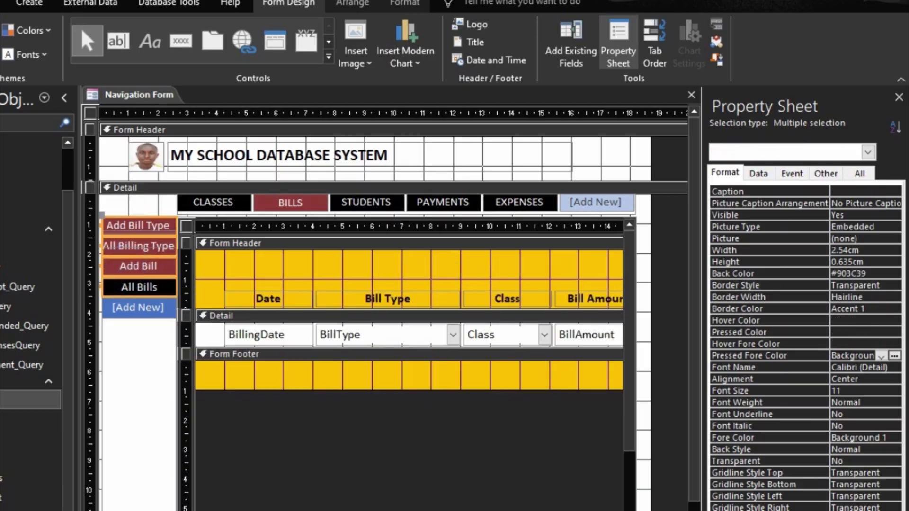
{"action": "left_click", "coordinate": [148, 264], "text": "shift"}
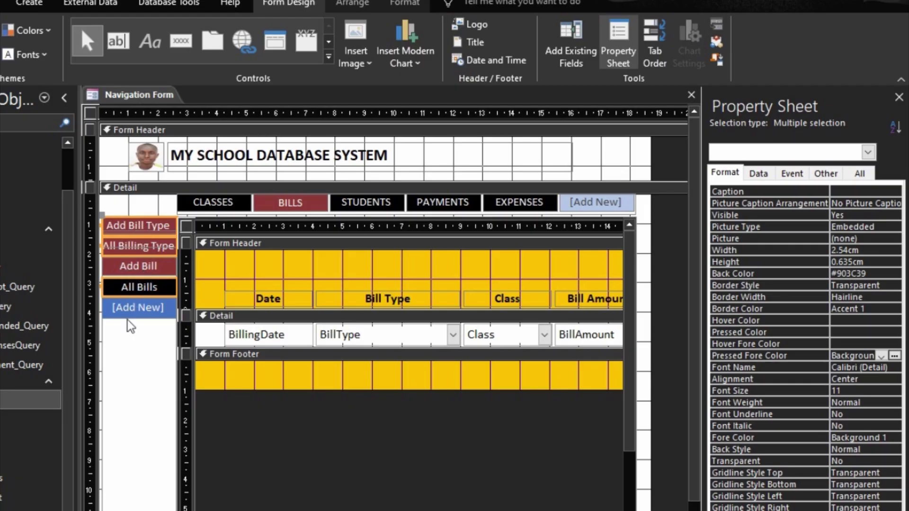
{"action": "left_click", "coordinate": [159, 368]}
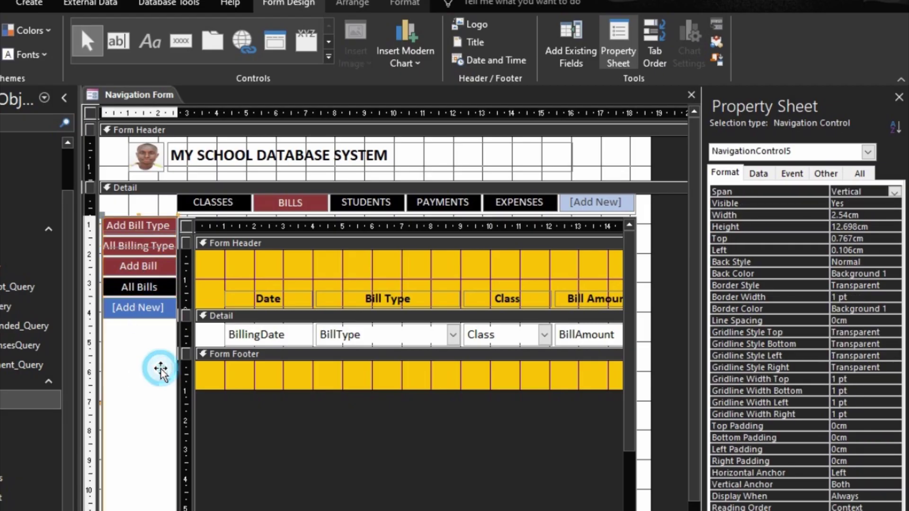
Set the Hover Color of all four BILLS side buttons to Background 1 and their Pressed Color to Text 1.
{"action": "left_click", "coordinate": [142, 271]}
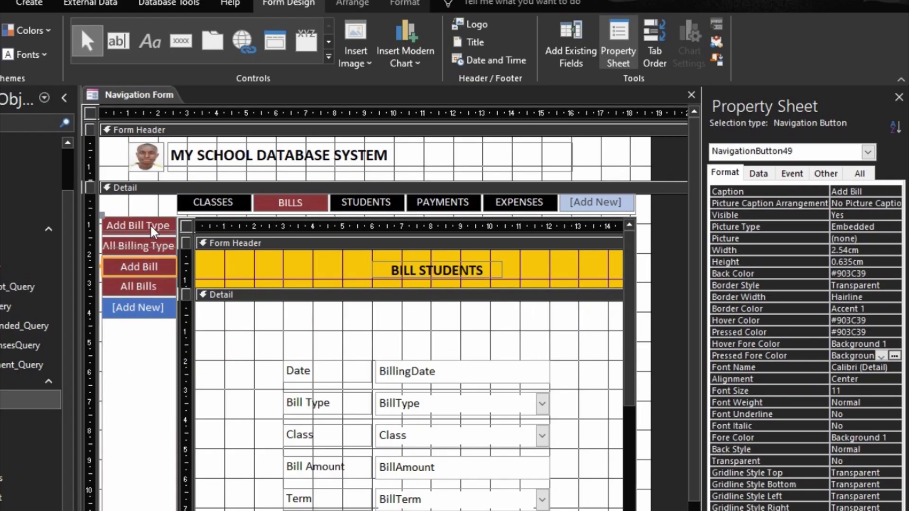
{"action": "left_click", "coordinate": [139, 287]}
{"action": "left_click", "coordinate": [147, 263], "text": "shift"}
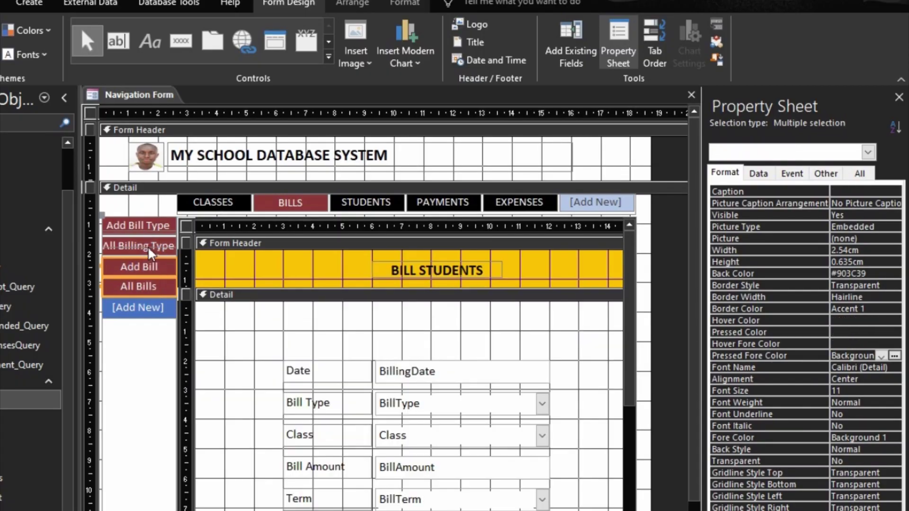
{"action": "left_click", "coordinate": [148, 246], "text": "shift"}
{"action": "left_click", "coordinate": [151, 226], "text": "shift"}
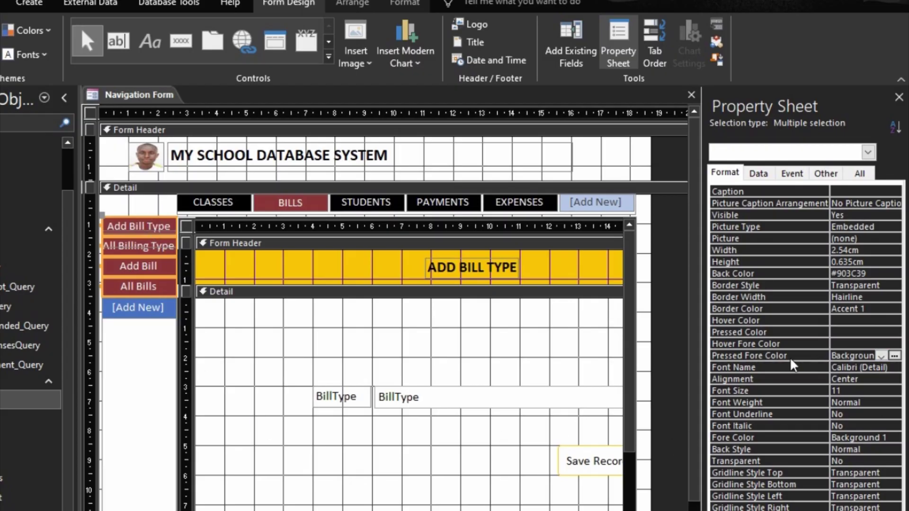
{"action": "left_click", "coordinate": [763, 320]}
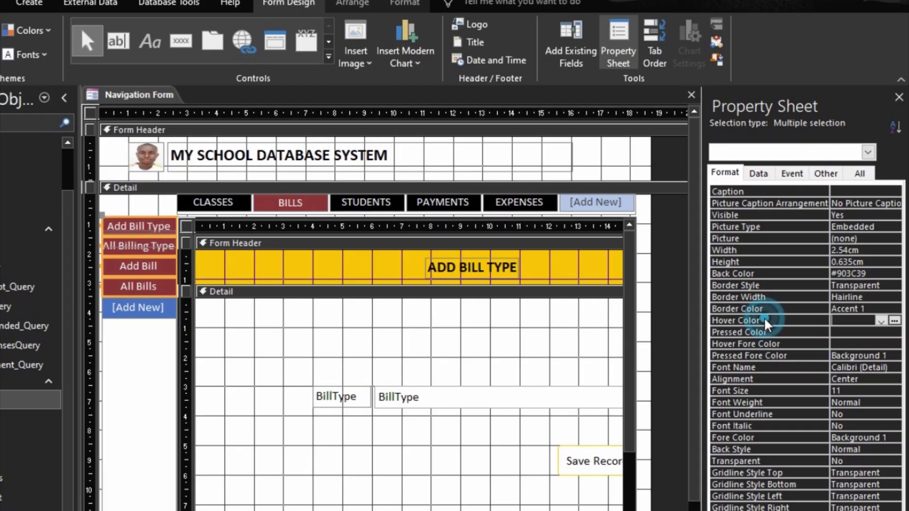
{"action": "left_click", "coordinate": [893, 321]}
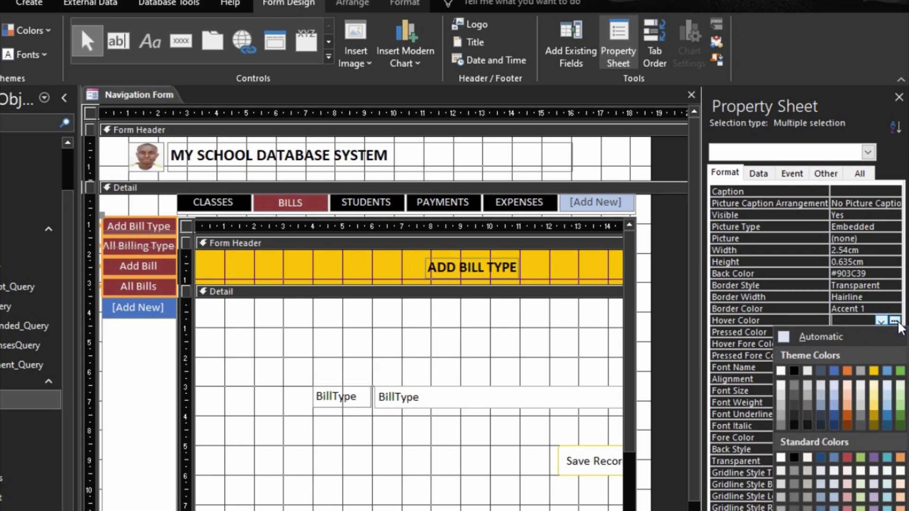
{"action": "left_click", "coordinate": [781, 371]}
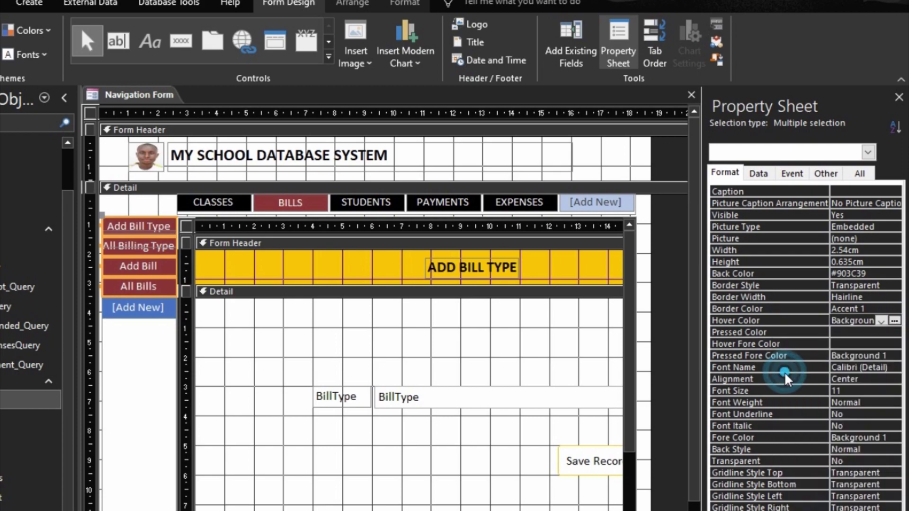
{"action": "left_click", "coordinate": [796, 333]}
{"action": "left_click", "coordinate": [894, 332]}
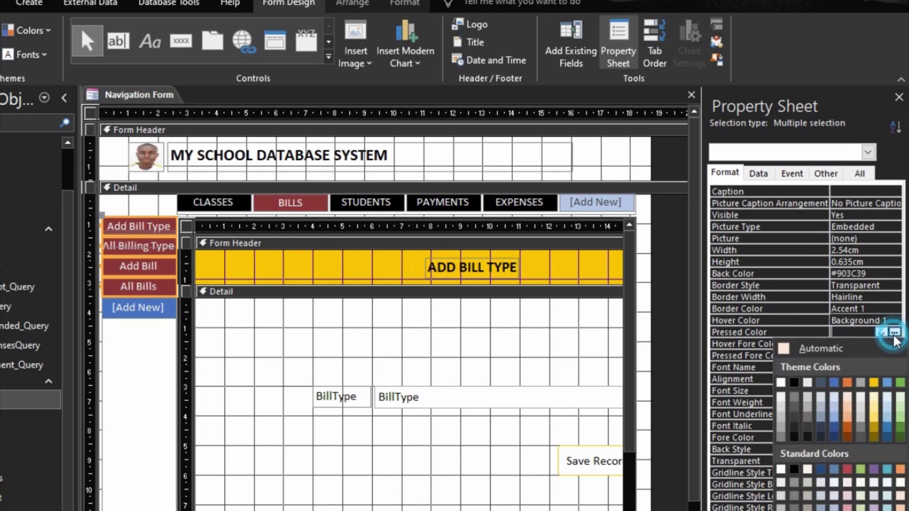
{"action": "left_click", "coordinate": [790, 377]}
{"action": "left_click", "coordinate": [805, 378]}
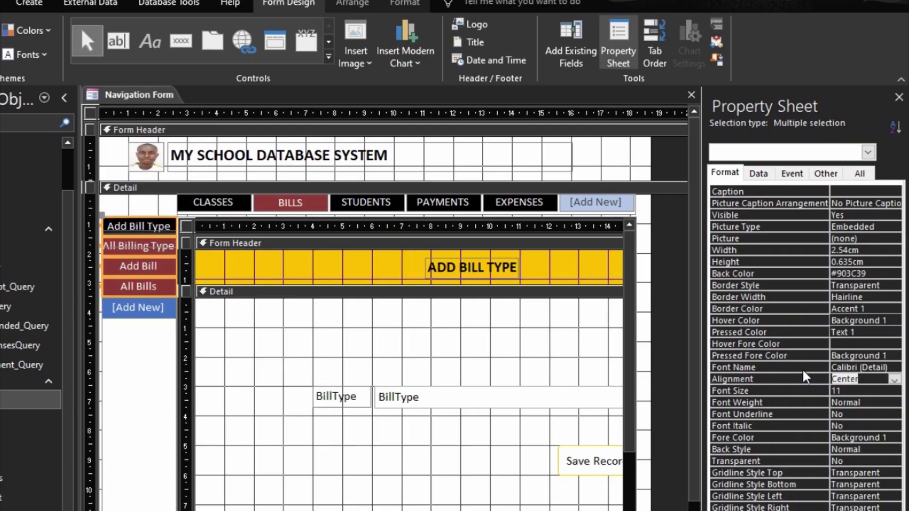
Set the four BILLS side buttons' Hover Fore Color to Text 1 and Pressed Fore Color to Background 1.
{"action": "left_click", "coordinate": [805, 344]}
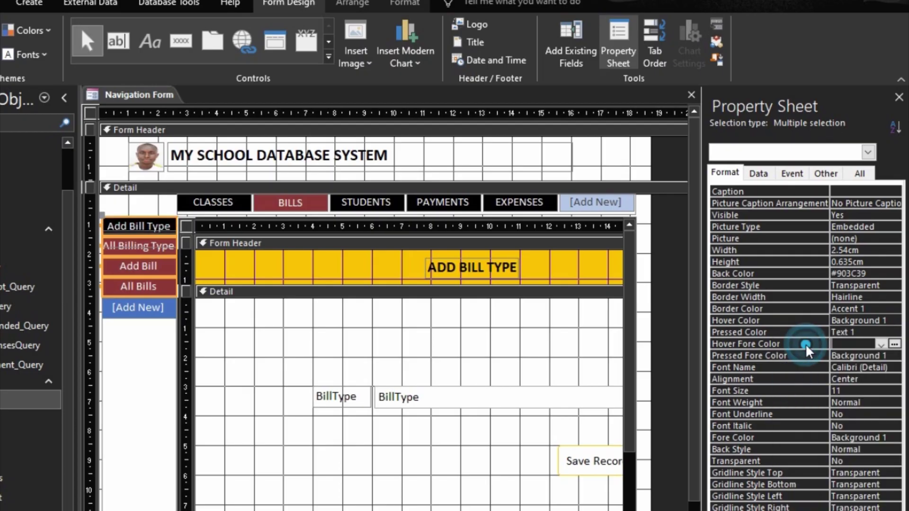
{"action": "left_click", "coordinate": [894, 344]}
{"action": "left_click", "coordinate": [794, 394]}
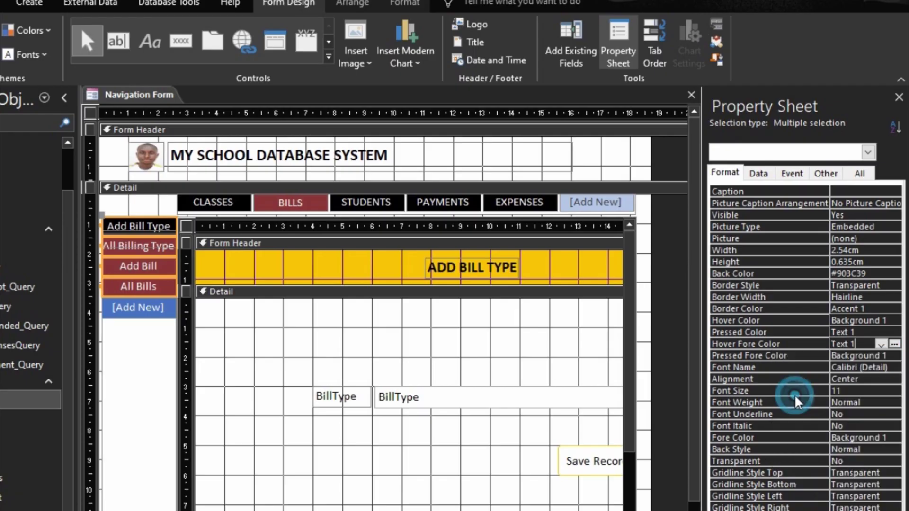
{"action": "left_click", "coordinate": [793, 355]}
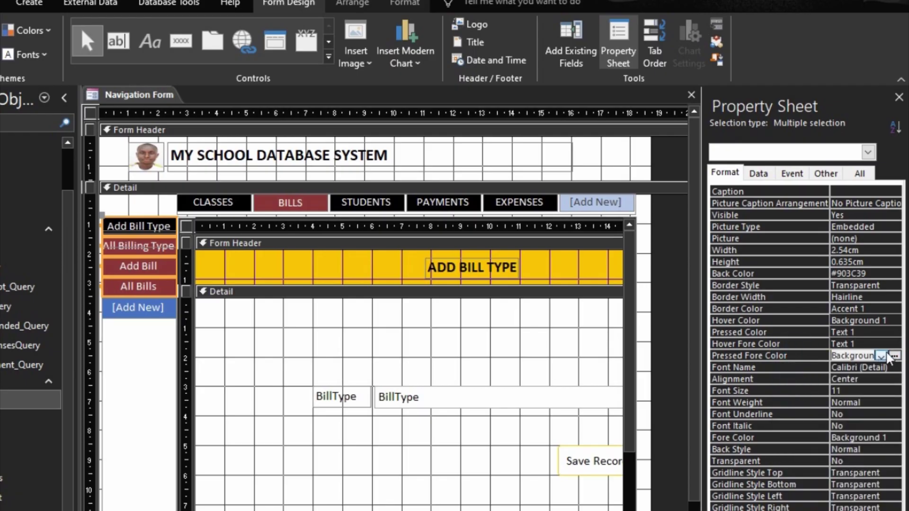
{"action": "left_click", "coordinate": [894, 356]}
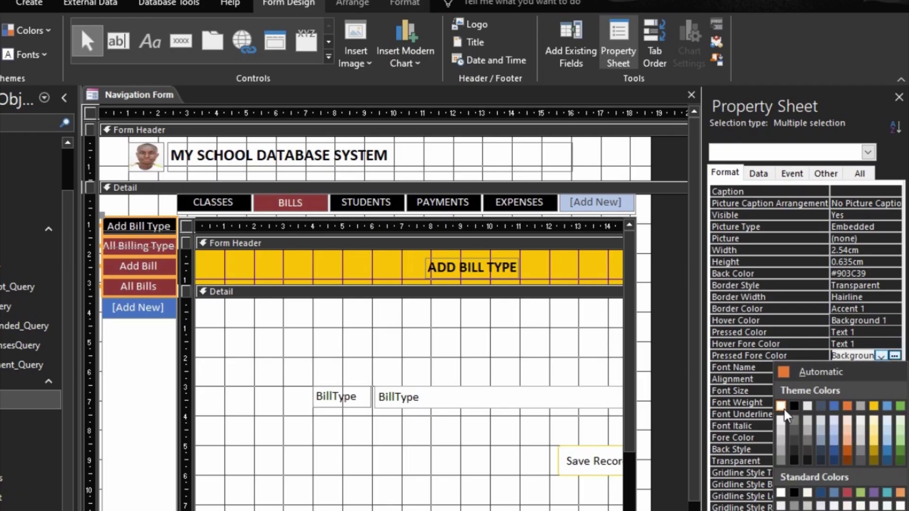
{"action": "left_click", "coordinate": [782, 408]}
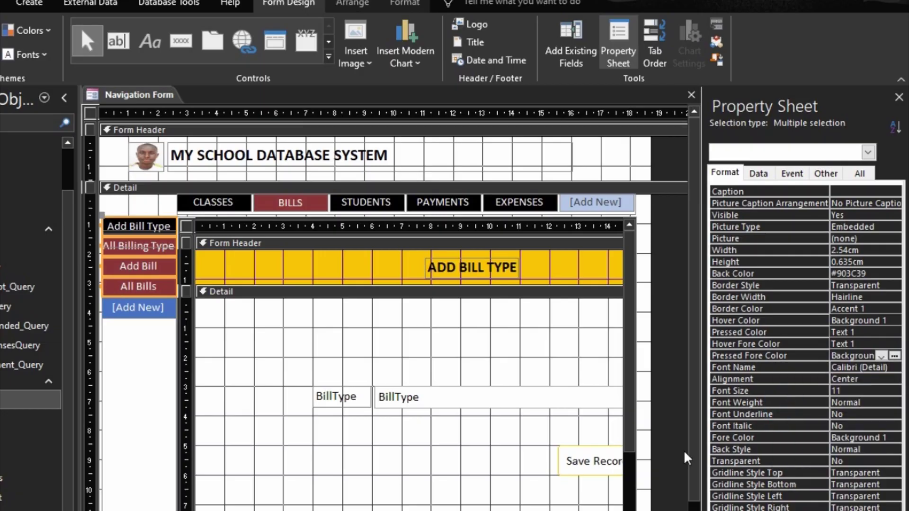
{"action": "left_click", "coordinate": [796, 451]}
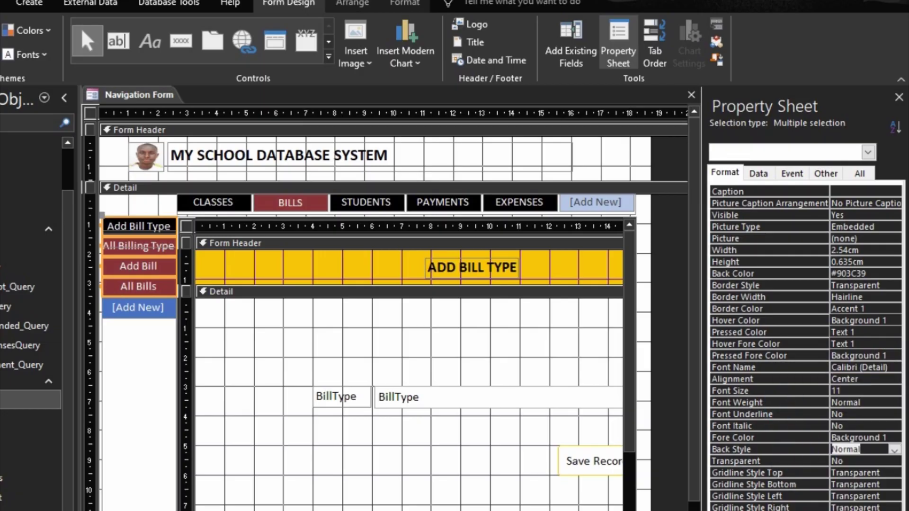
Run the form and test the restyled side buttons in the BILLS section.
{"action": "key", "text": "F5"}
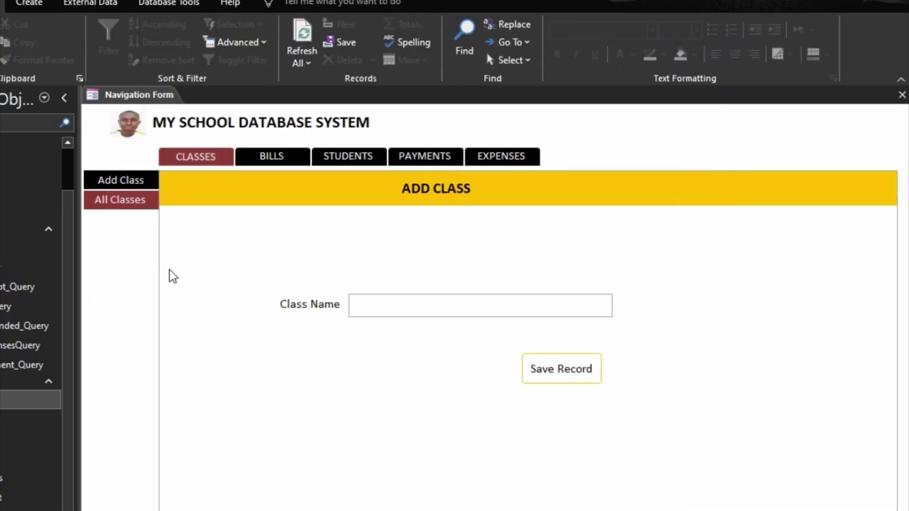
{"action": "left_click", "coordinate": [276, 159]}
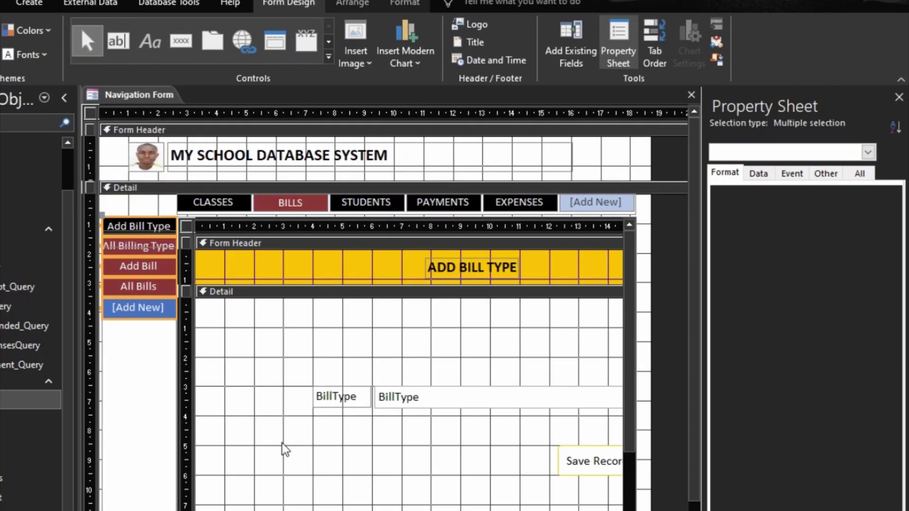
{"action": "left_click", "coordinate": [118, 203]}
{"action": "left_click_drag", "start_coordinate": [203, 220], "coordinate": [283, 239]}
{"action": "left_click", "coordinate": [350, 269]}
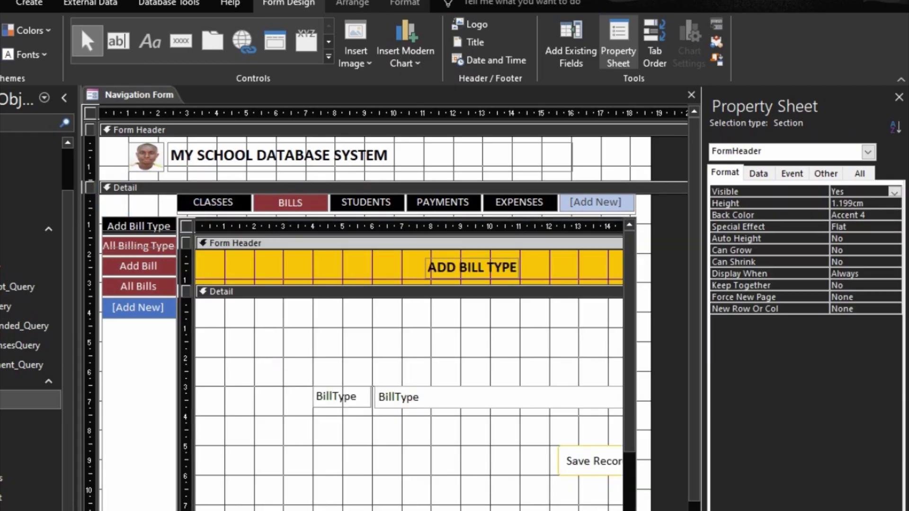
{"action": "left_click", "coordinate": [90, 113]}
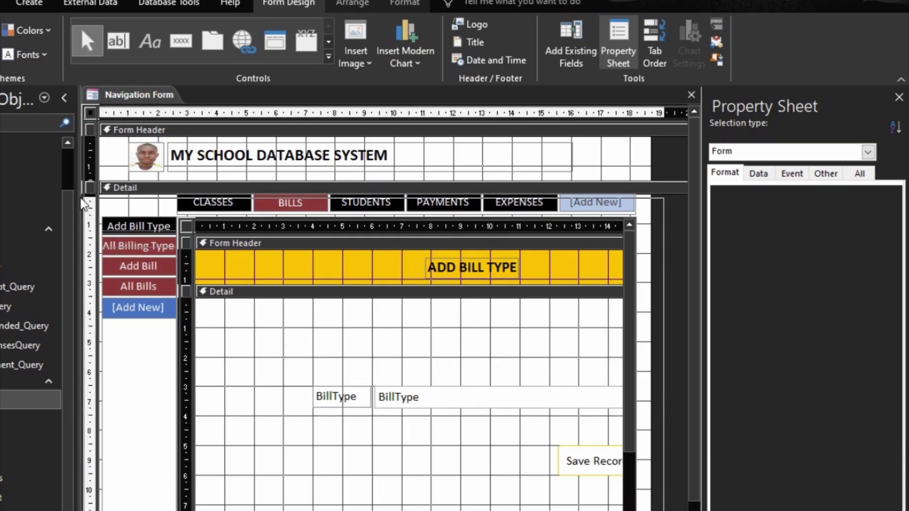
{"action": "left_click", "coordinate": [88, 263]}
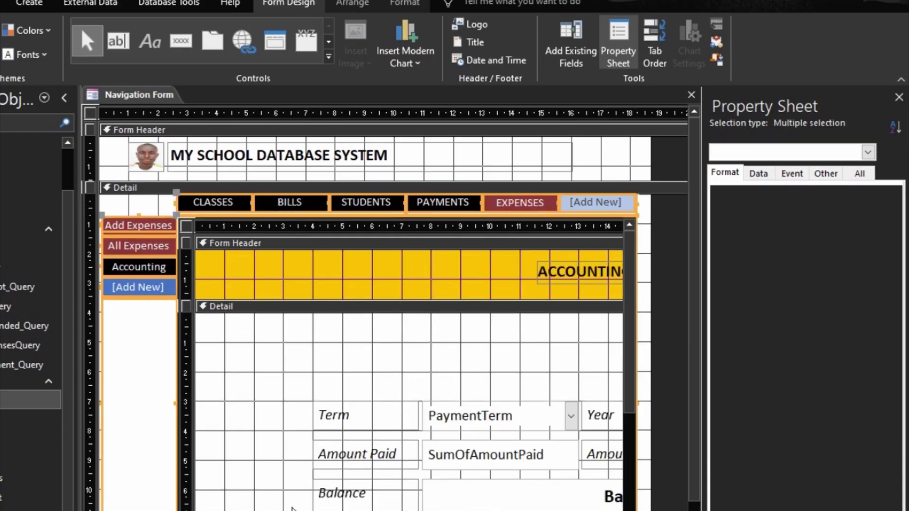
Shift the selected navigation bars and subform about 0.9 cm to the right on the form.
{"action": "key", "text": "Right"}
{"action": "key", "text": "Right"}
{"action": "key", "text": "Right"}
{"action": "key", "text": "Right"}
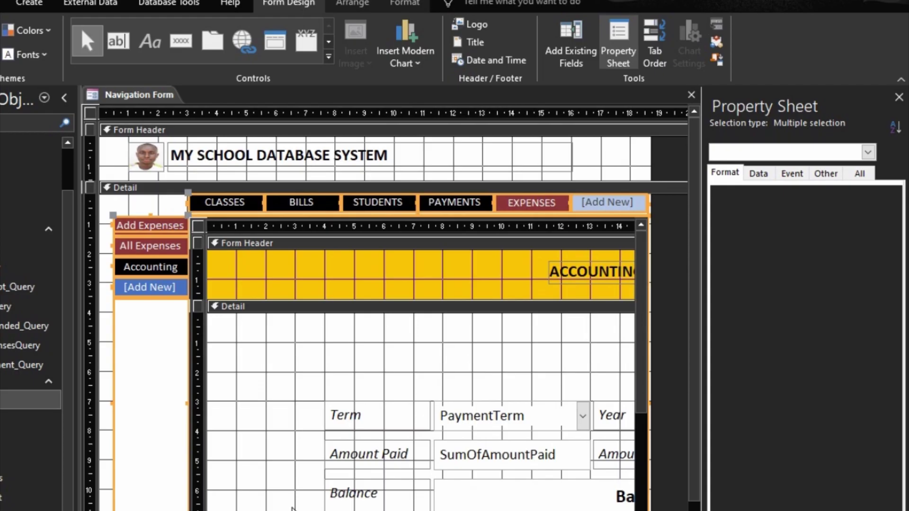
{"action": "key", "text": "Right"}
{"action": "key", "text": "Right"}
{"action": "key", "text": "Right"}
{"action": "key", "text": "Right"}
{"action": "key", "text": "Right"}
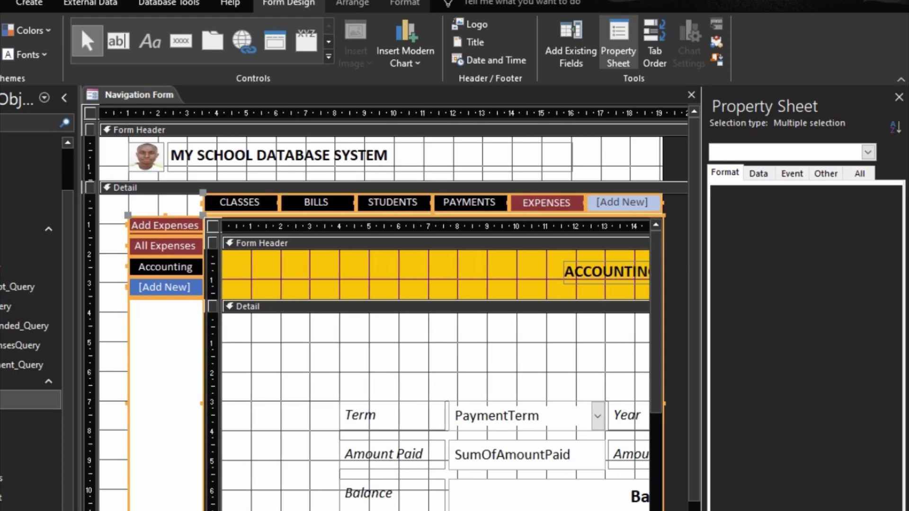
Widen the navigation form to about 21 cm and run it to check the layout.
{"action": "scroll", "coordinate": [392, 310], "scroll_direction": "right", "scroll_amount": 4}
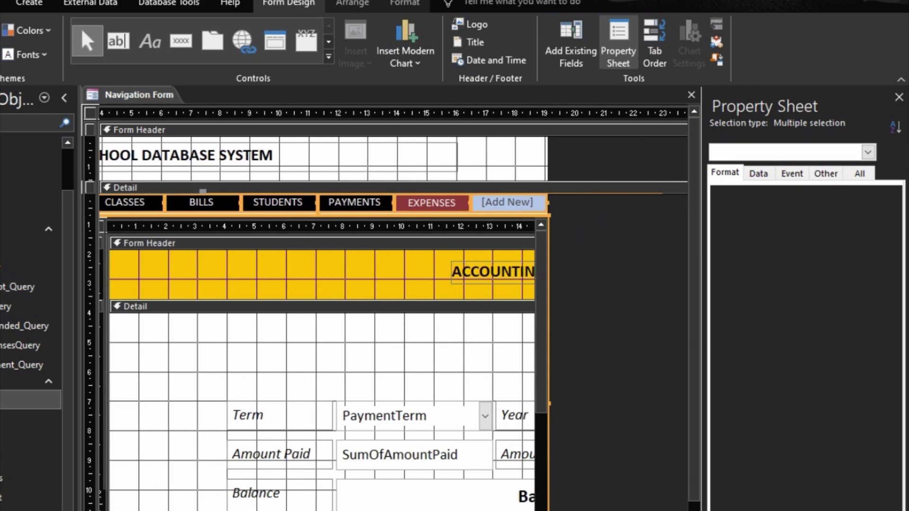
{"action": "left_click_drag", "start_coordinate": [545, 154], "coordinate": [601, 159]}
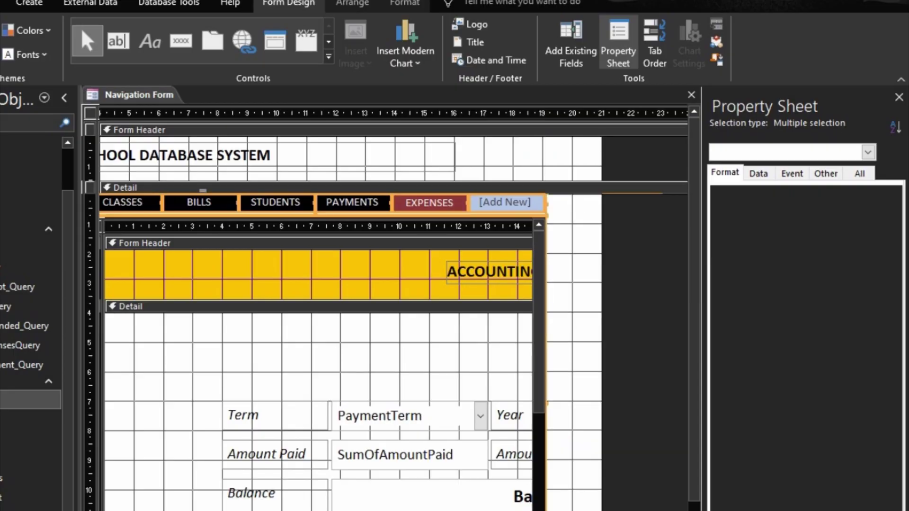
{"action": "scroll", "coordinate": [392, 312], "scroll_direction": "left", "scroll_amount": 3}
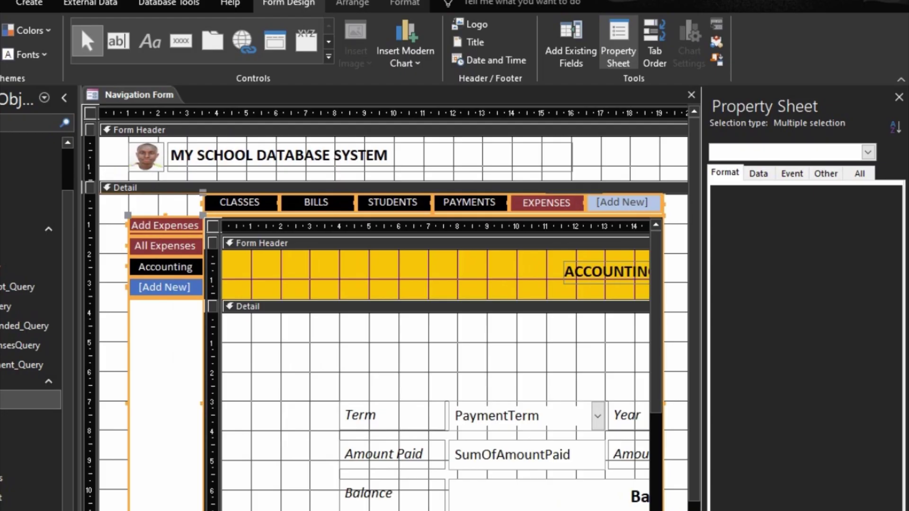
{"action": "key", "text": "F5"}
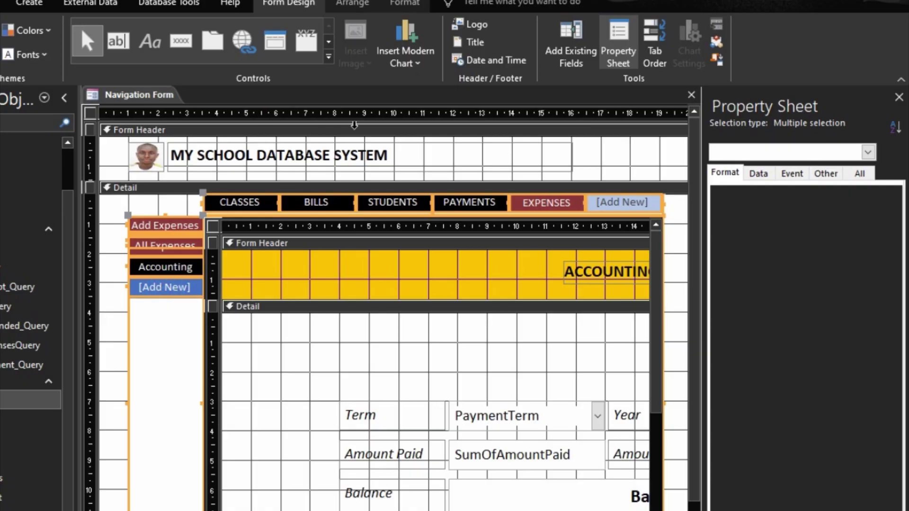
Set the shape outline of the selected navigation bars and subform to Transparent.
{"action": "left_click", "coordinate": [403, 4]}
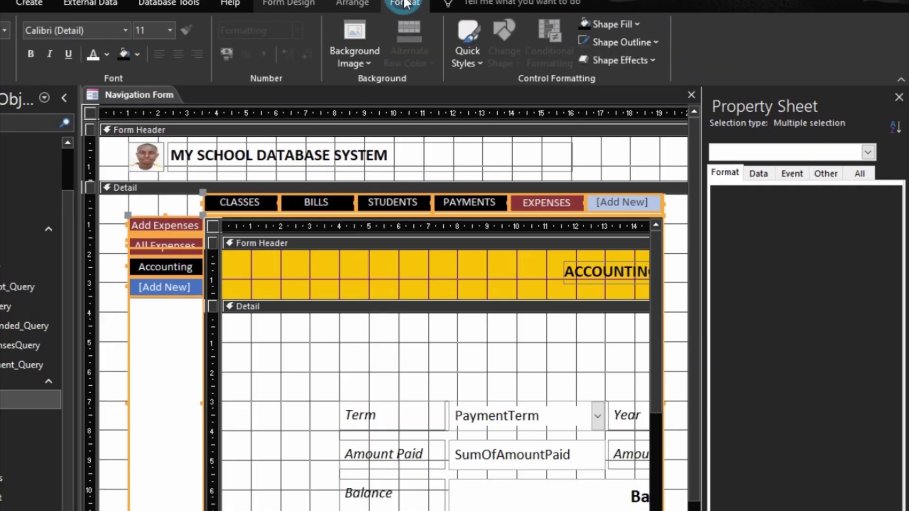
{"action": "left_click", "coordinate": [655, 43]}
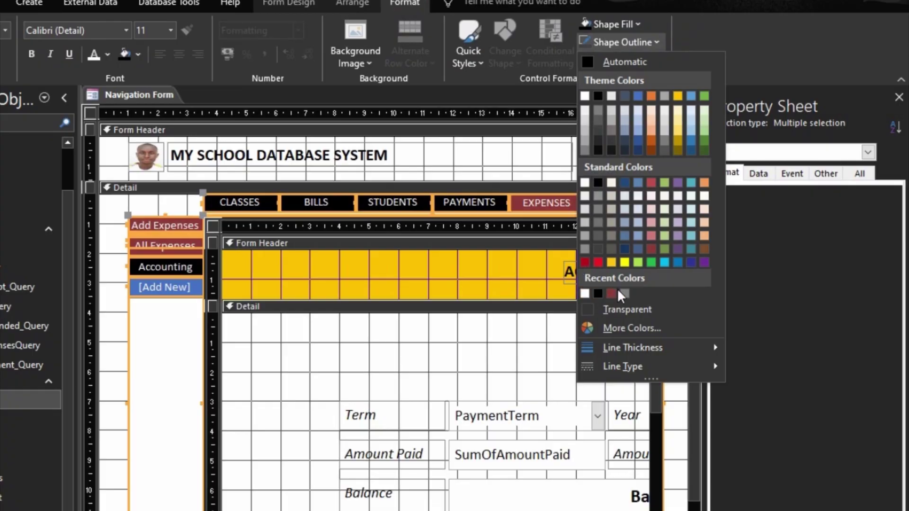
{"action": "left_click", "coordinate": [620, 309]}
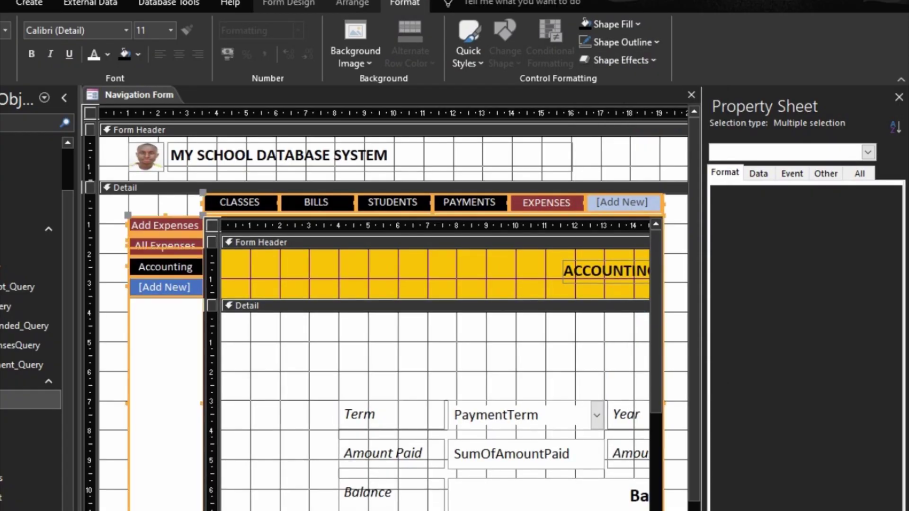
Run the form and try the main and side buttons in the CLASSES, BILLS and STUDENTS sections.
{"action": "key", "text": "F5"}
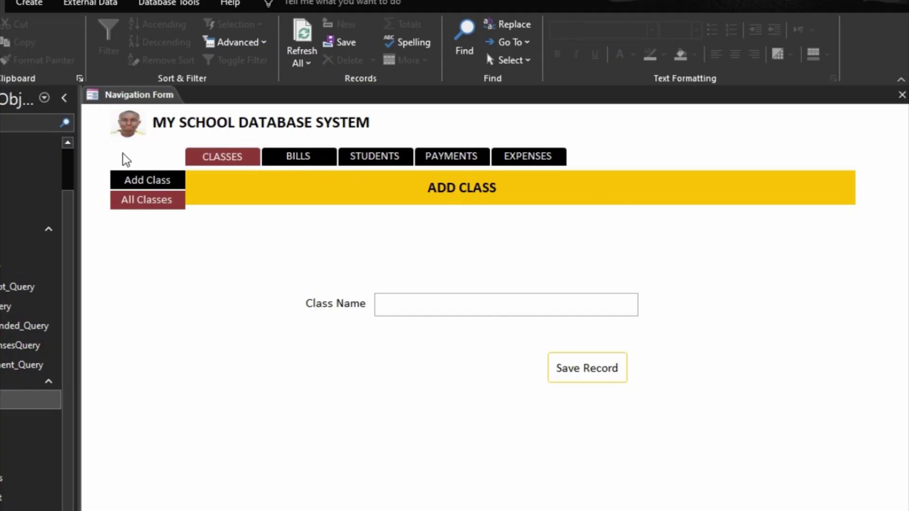
{"action": "left_click", "coordinate": [149, 200]}
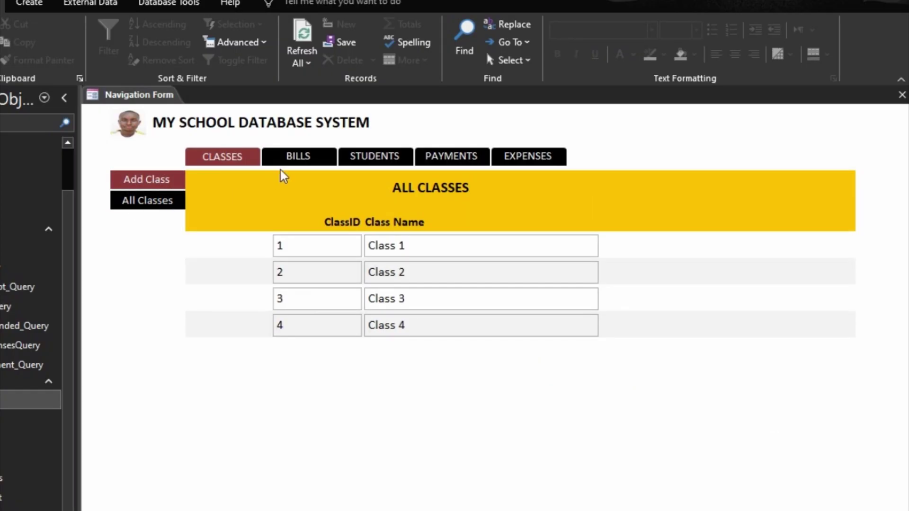
{"action": "left_click", "coordinate": [308, 155]}
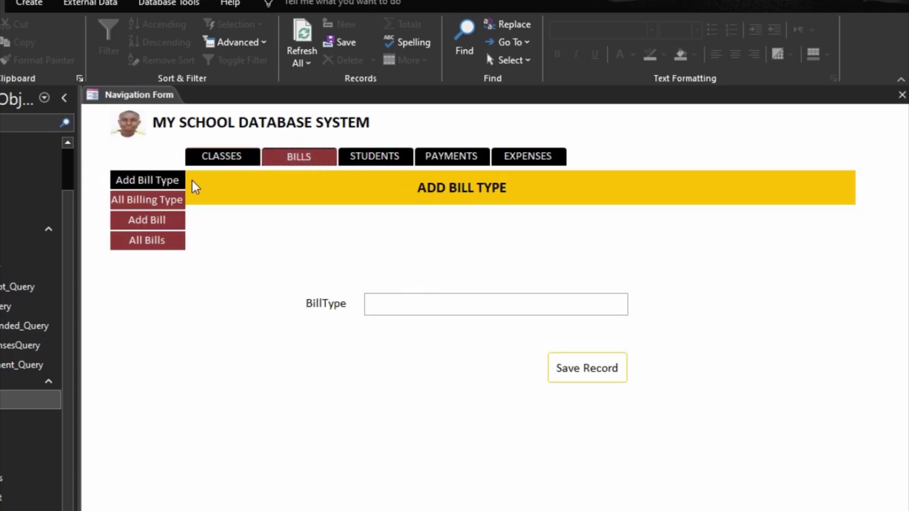
{"action": "left_click", "coordinate": [156, 198]}
{"action": "left_click", "coordinate": [152, 220]}
{"action": "left_click", "coordinate": [356, 152]}
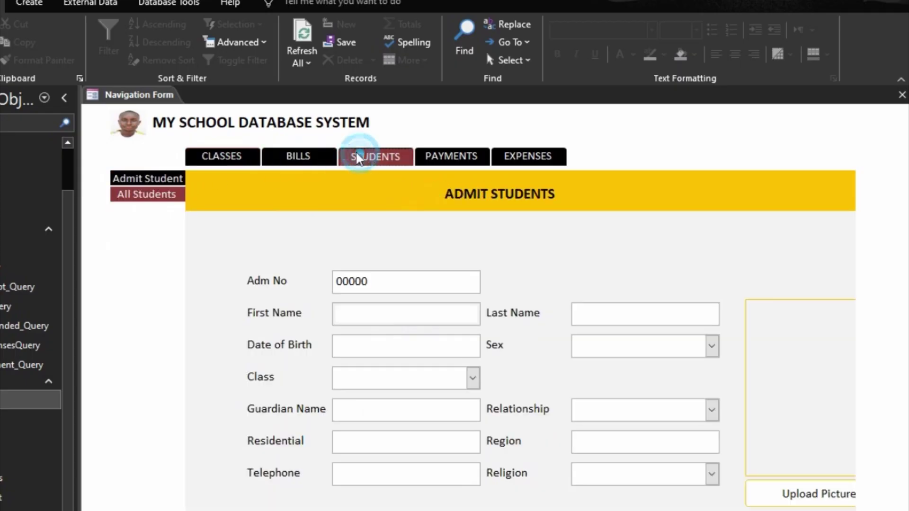
{"action": "left_click", "coordinate": [170, 199]}
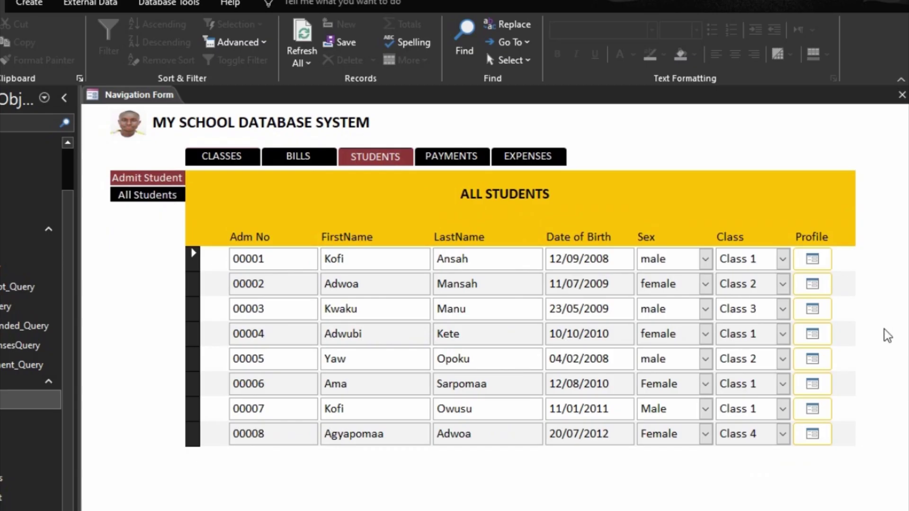
View the profiles of the first two listed students and the second one's picture browser, closing everything without choosing a file.
{"action": "left_click", "coordinate": [811, 261]}
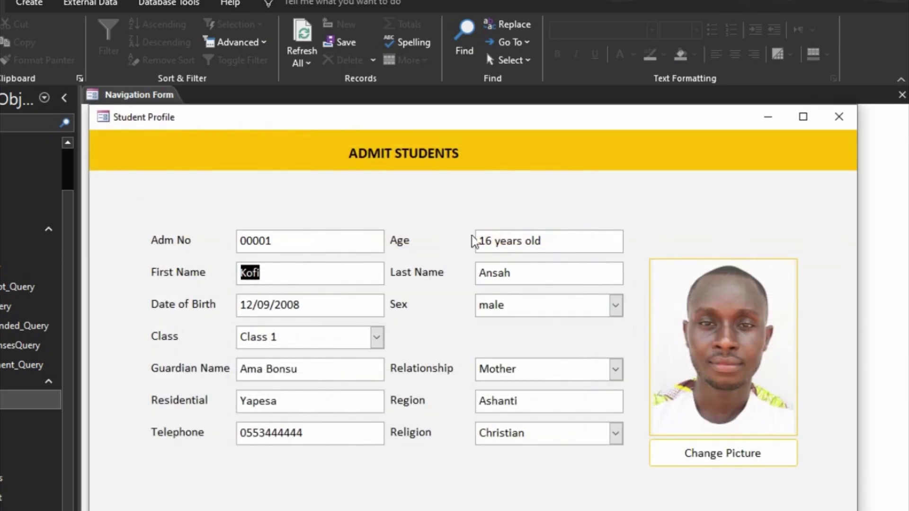
{"action": "left_click", "coordinate": [839, 118]}
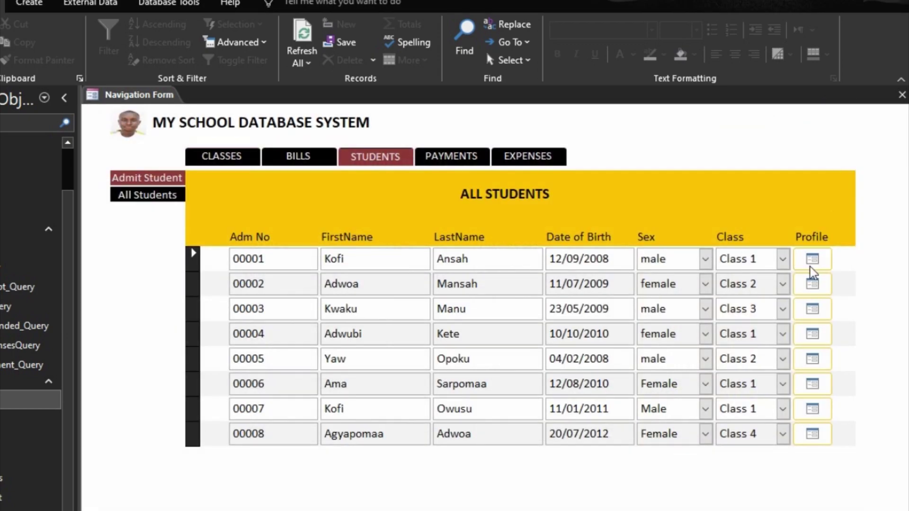
{"action": "left_click", "coordinate": [813, 289]}
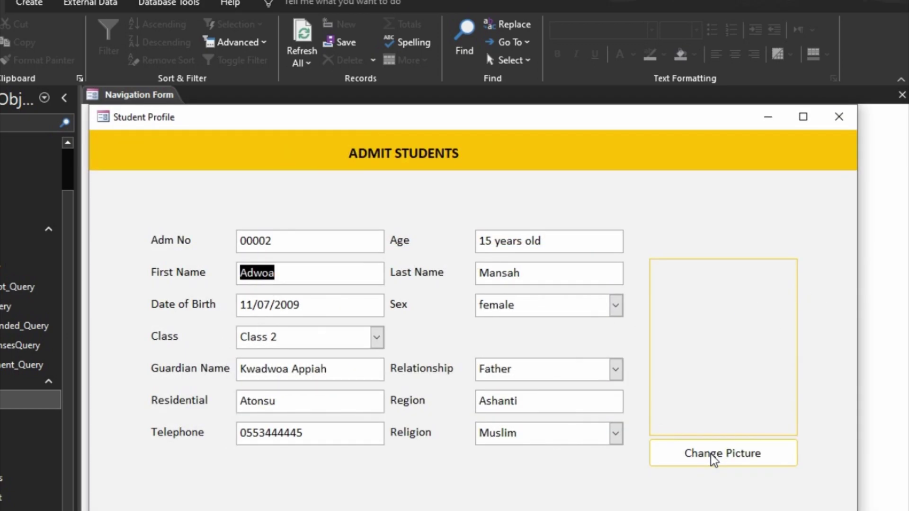
{"action": "left_click", "coordinate": [698, 461]}
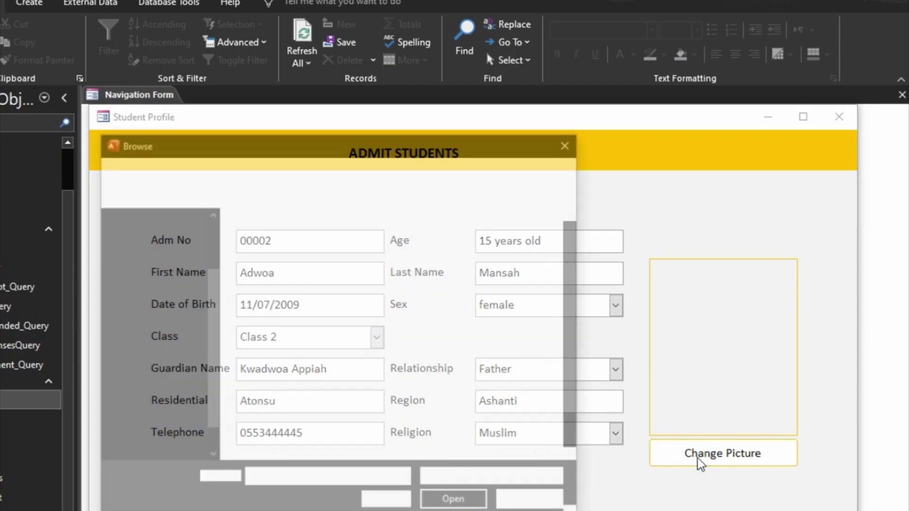
{"action": "scroll", "coordinate": [384, 417], "scroll_direction": "down", "scroll_amount": 1}
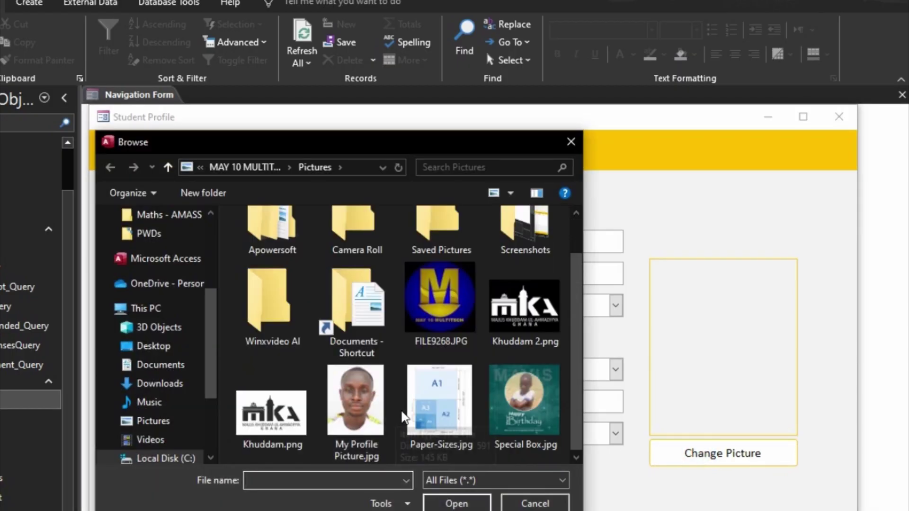
{"action": "scroll", "coordinate": [402, 411], "scroll_direction": "up", "scroll_amount": 1}
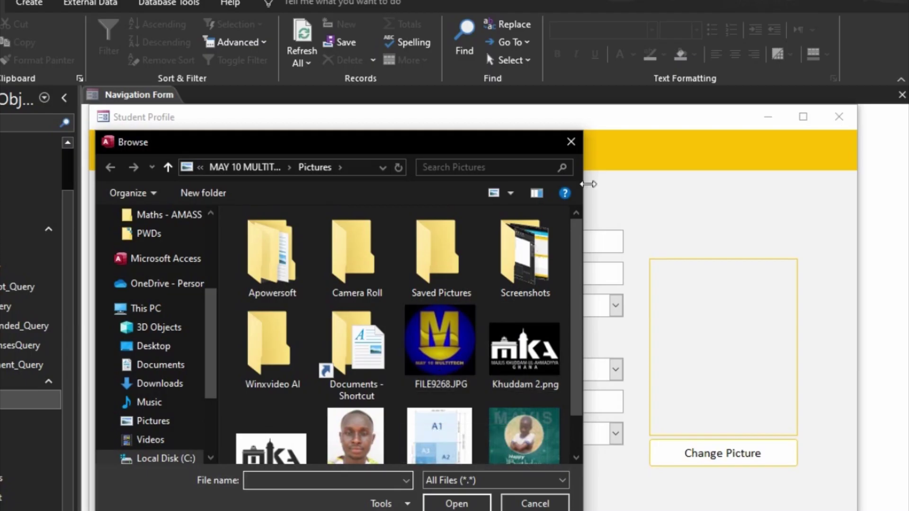
{"action": "left_click", "coordinate": [573, 140]}
{"action": "left_click", "coordinate": [828, 117]}
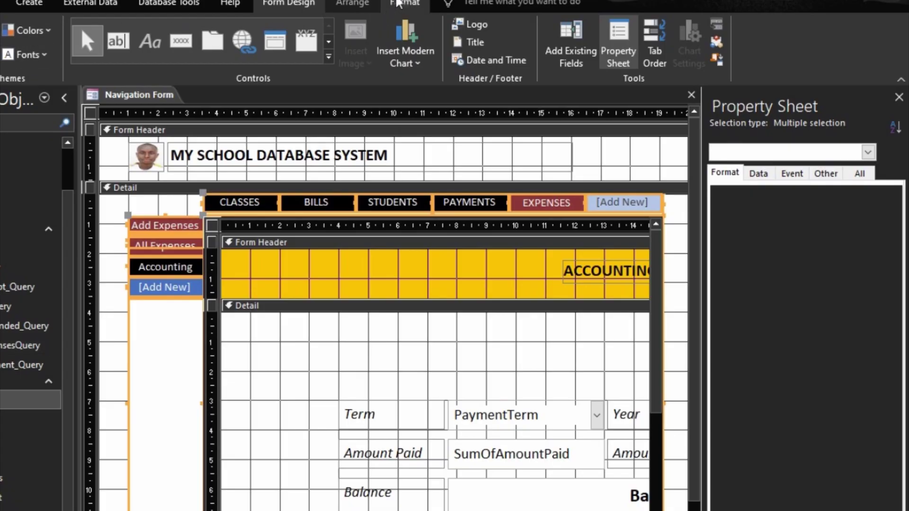
Outline the navigation bars and subform in the lightest gray shade of the white theme color, and check the running form.
{"action": "left_click", "coordinate": [397, 5]}
{"action": "left_click", "coordinate": [639, 41]}
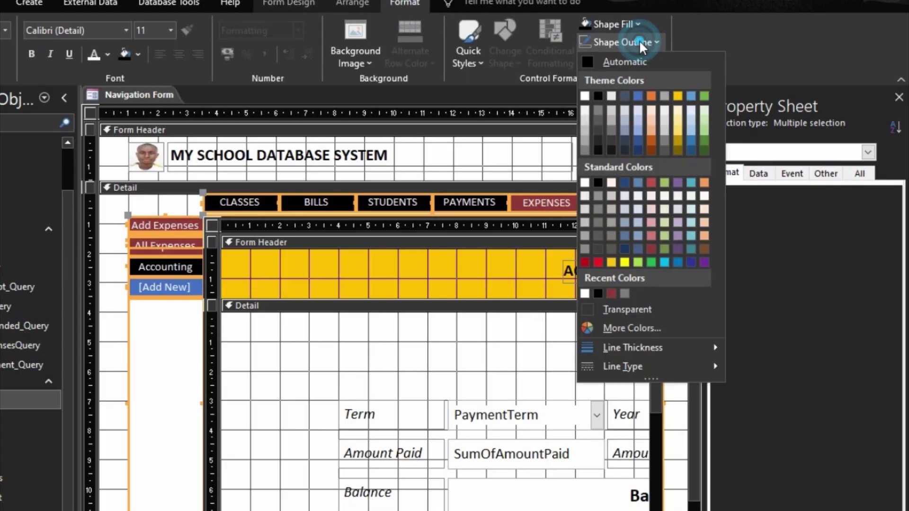
{"action": "left_click", "coordinate": [585, 112]}
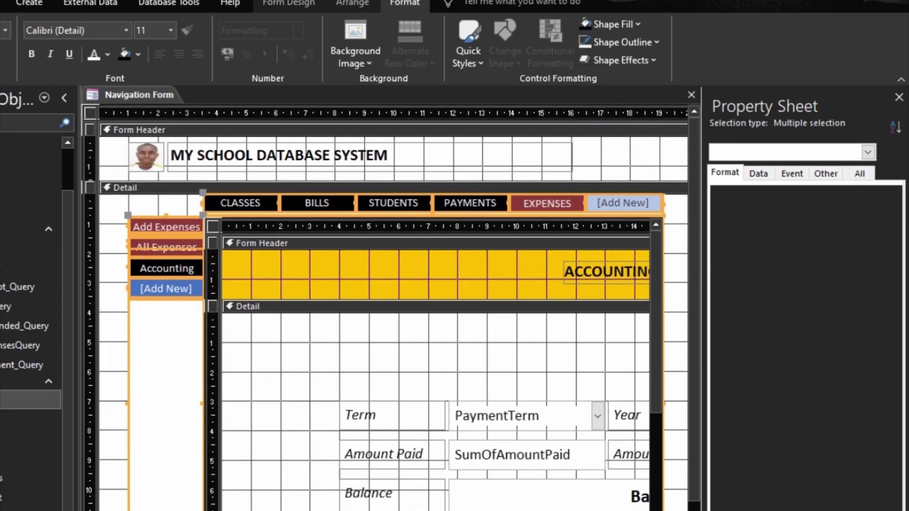
{"action": "key", "text": "F5"}
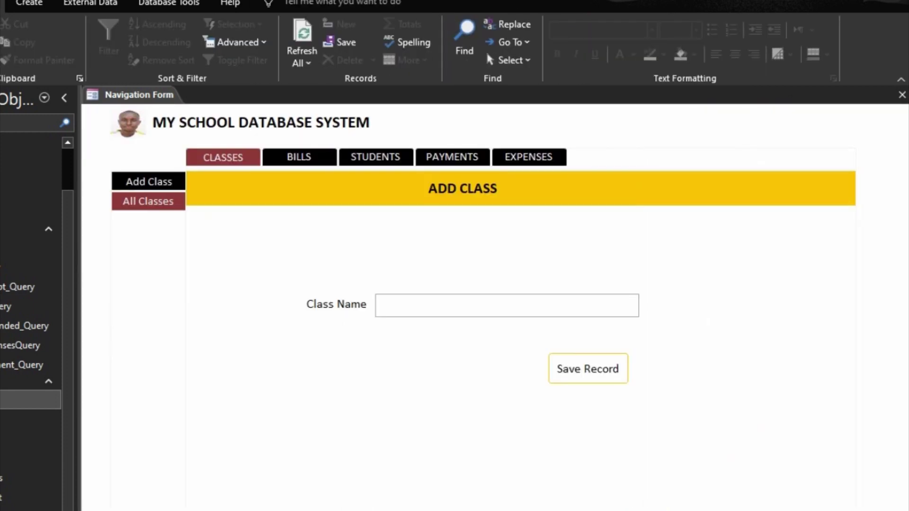
{"action": "right_click", "coordinate": [820, 376]}
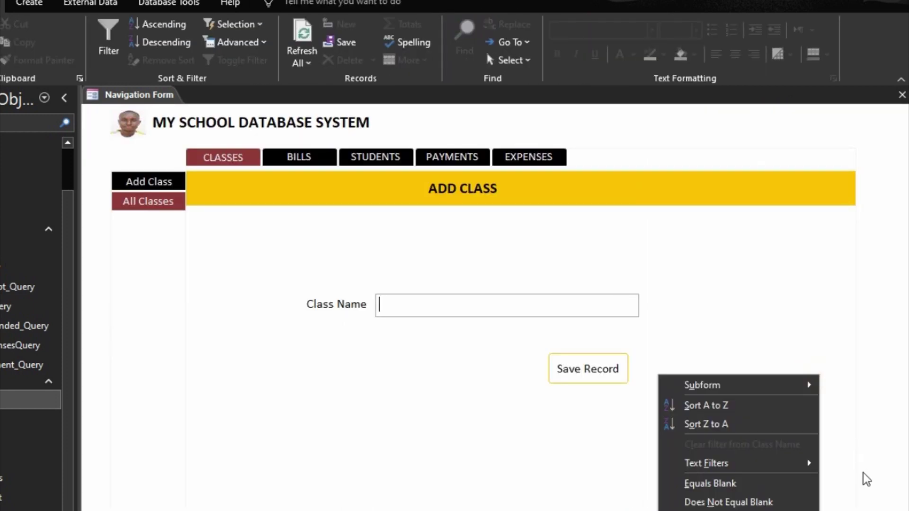
{"action": "key", "text": "Escape"}
{"action": "key", "text": "ctrl+period"}
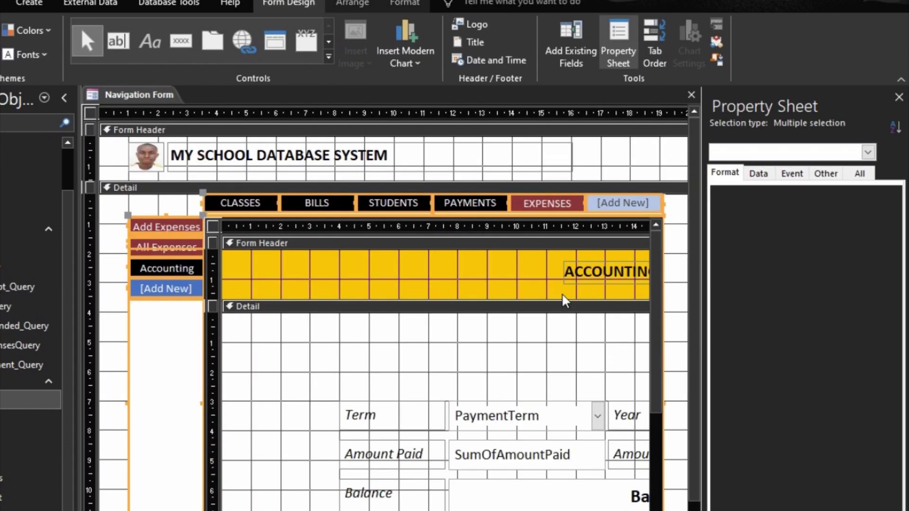
Outline the navigation bars and subform in the third gray shade of the white theme color, and run the form.
{"action": "left_click", "coordinate": [405, 3]}
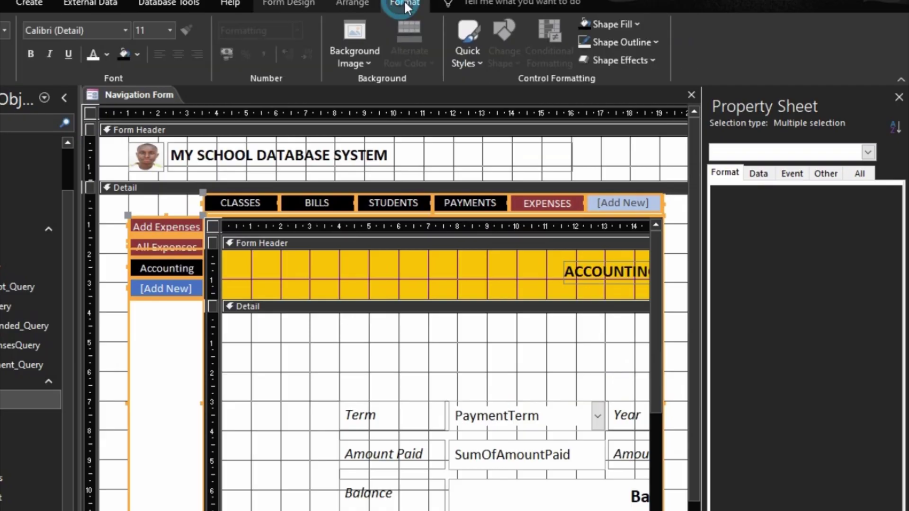
{"action": "left_click", "coordinate": [646, 44]}
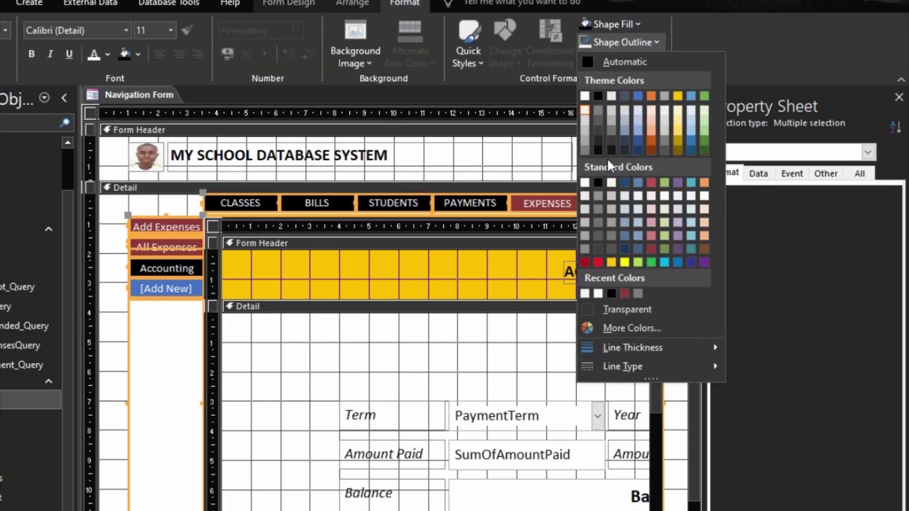
{"action": "left_click", "coordinate": [584, 130]}
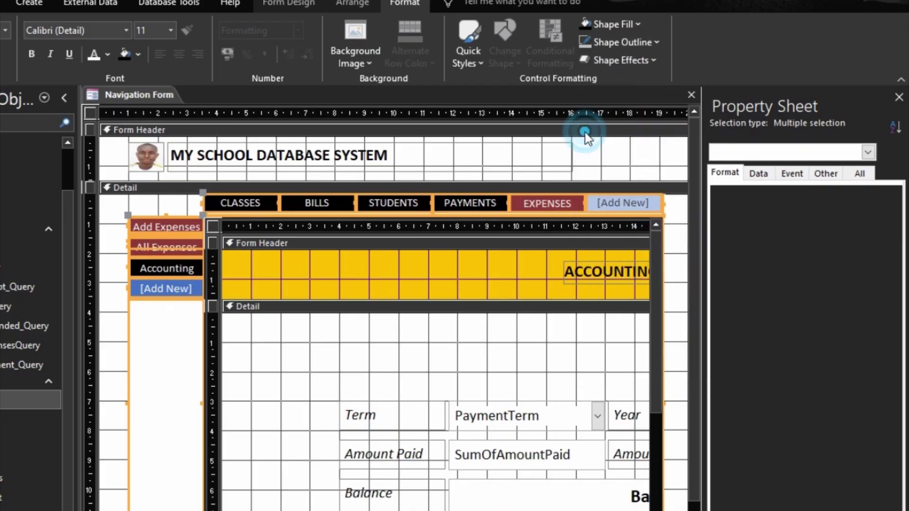
{"action": "key", "text": "F5"}
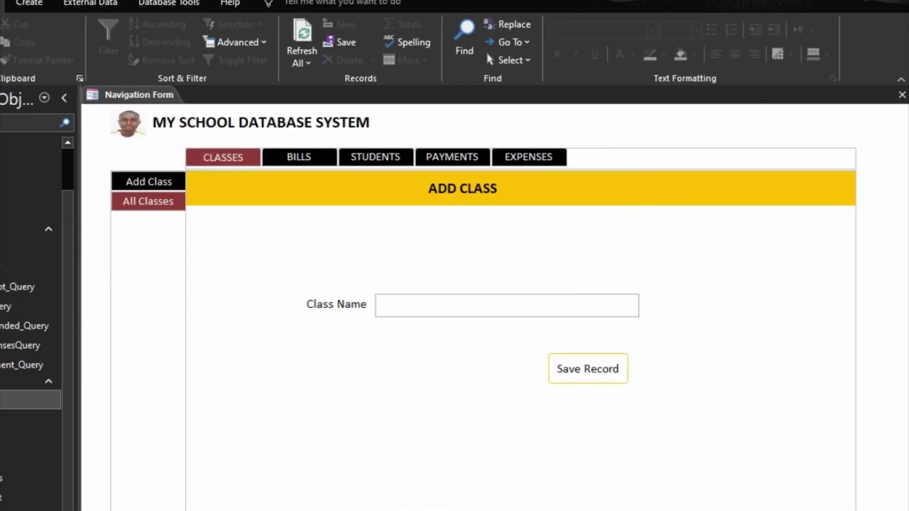
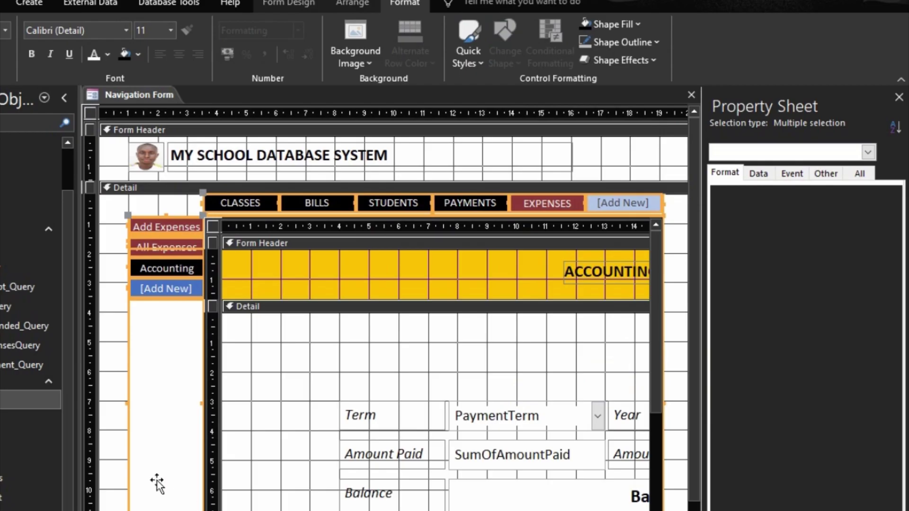
Select only the vertical side navigation control and set its shape outline to Transparent.
{"action": "left_click", "coordinate": [115, 466]}
{"action": "left_click", "coordinate": [129, 459]}
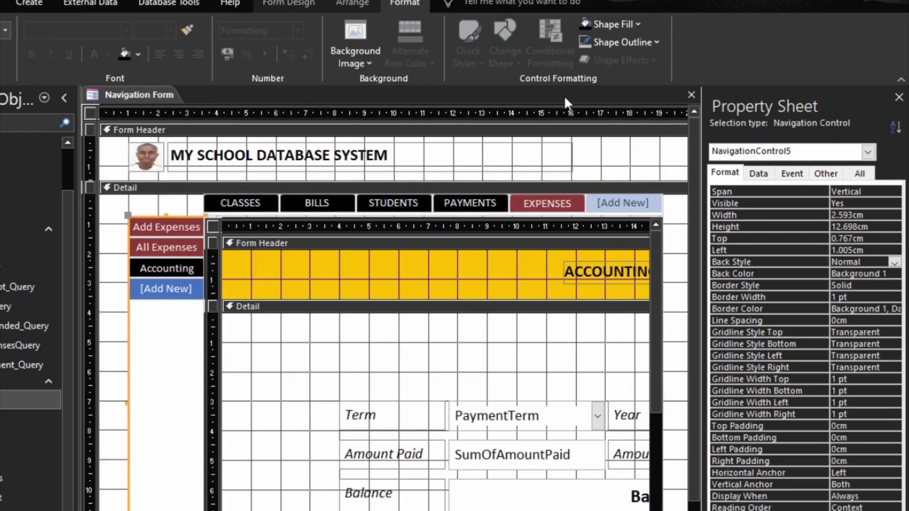
{"action": "left_click", "coordinate": [624, 42]}
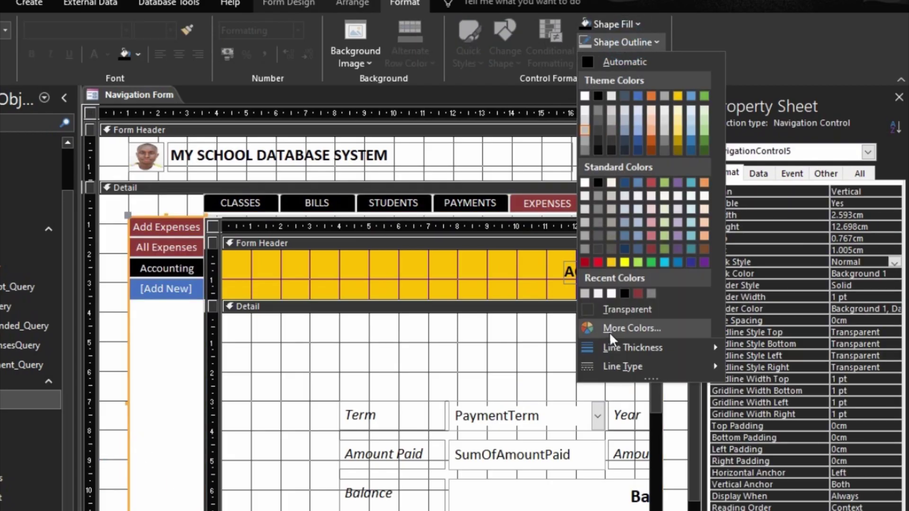
{"action": "left_click", "coordinate": [615, 311]}
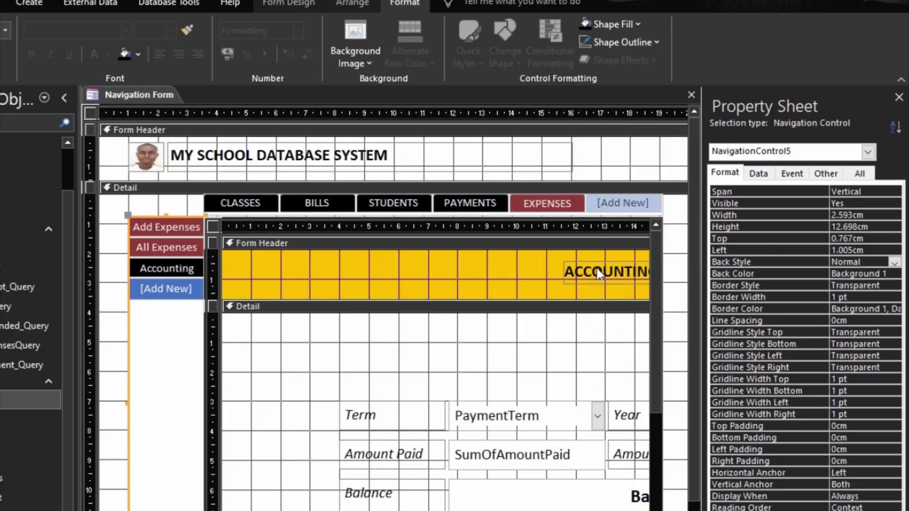
Set the shape outline of the horizontal navigation control to Transparent and run the form.
{"action": "left_click", "coordinate": [672, 202]}
{"action": "left_click", "coordinate": [655, 202]}
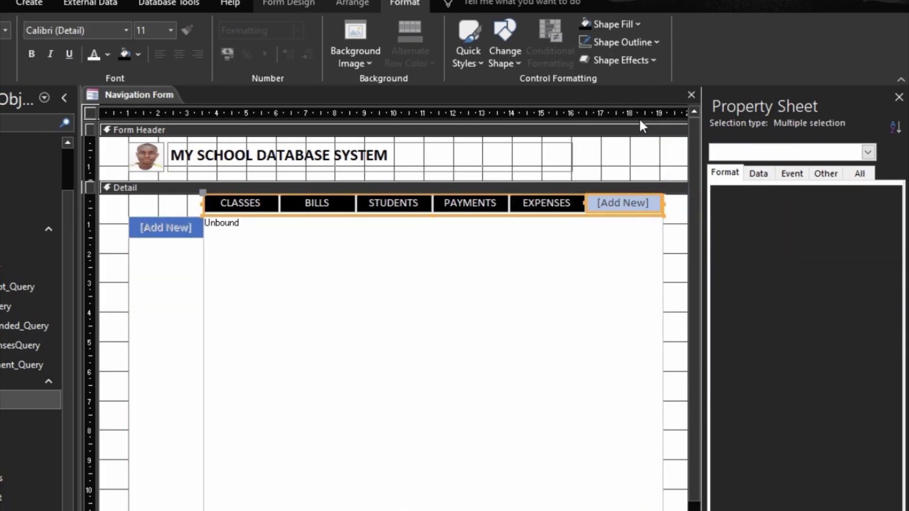
{"action": "left_click", "coordinate": [625, 41]}
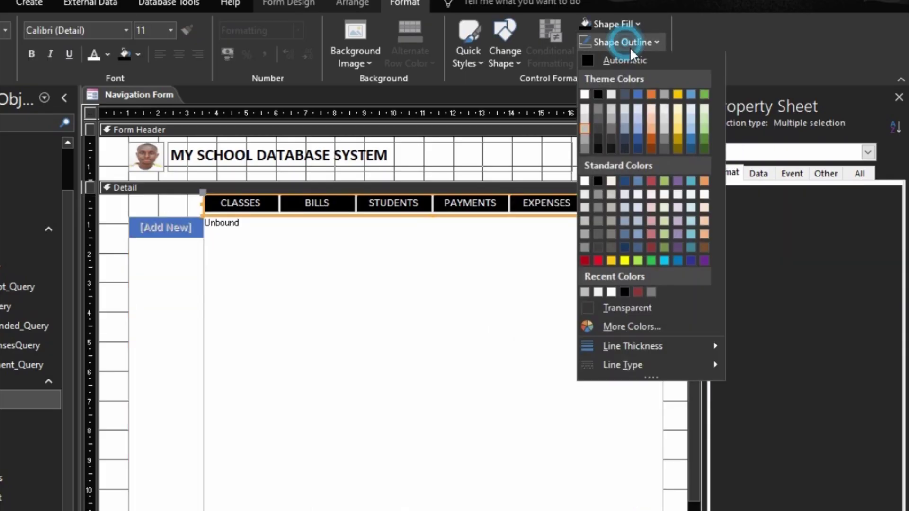
{"action": "left_click", "coordinate": [627, 309]}
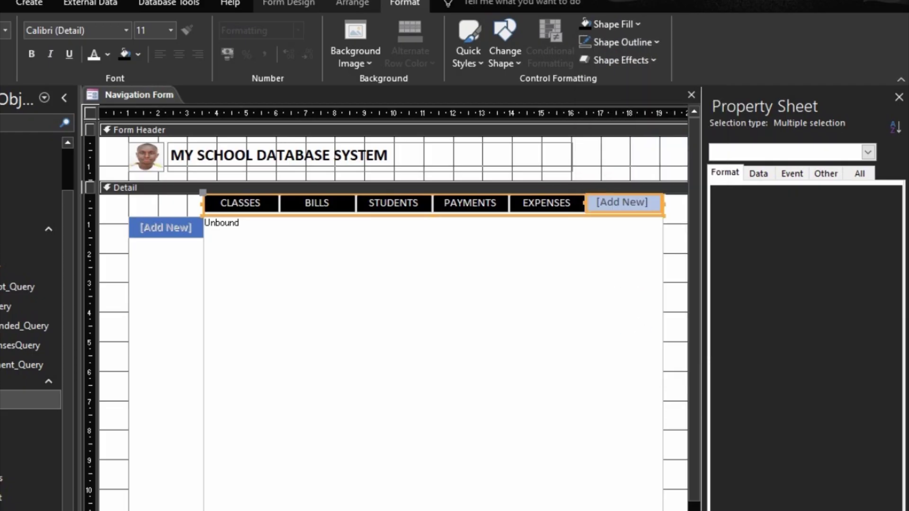
{"action": "key", "text": "F5"}
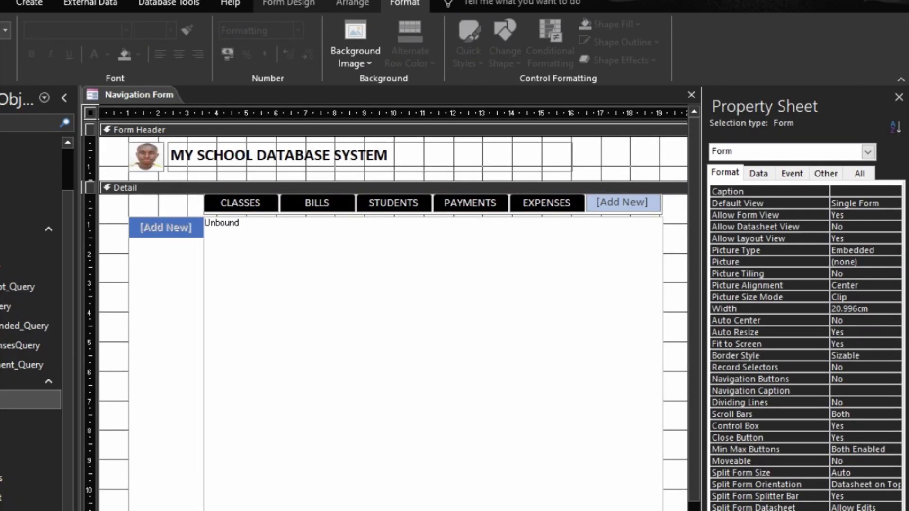
Create an On Load event procedure for the whole form with the Code Builder, containing docmd.Maximize, and run the form.
{"action": "left_click", "coordinate": [322, 509]}
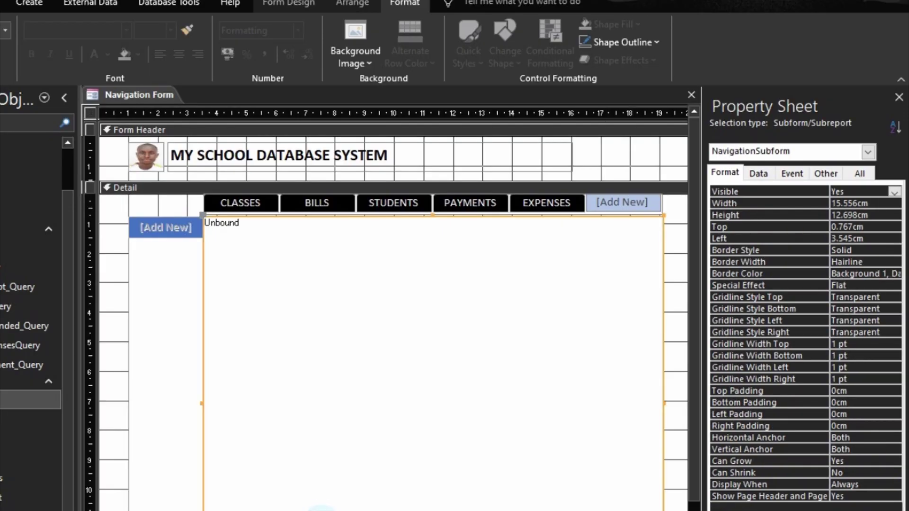
{"action": "key", "text": "Escape"}
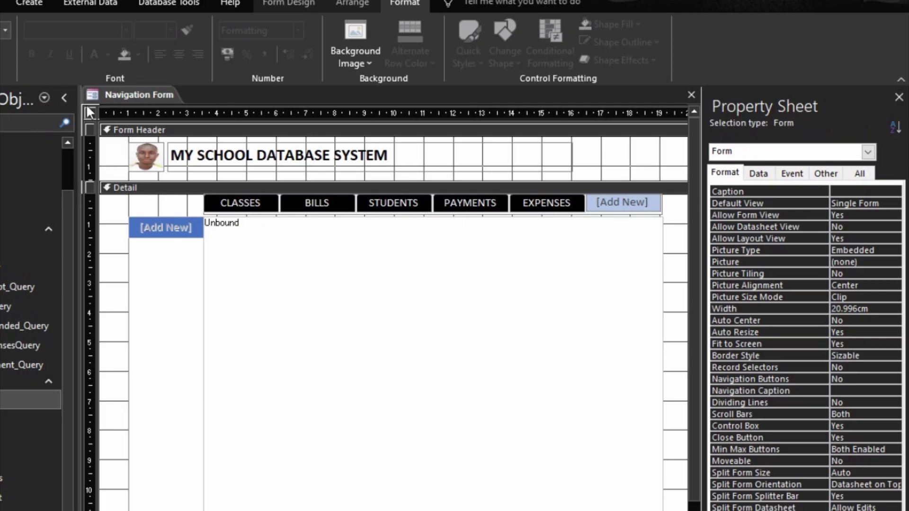
{"action": "left_click", "coordinate": [790, 173]}
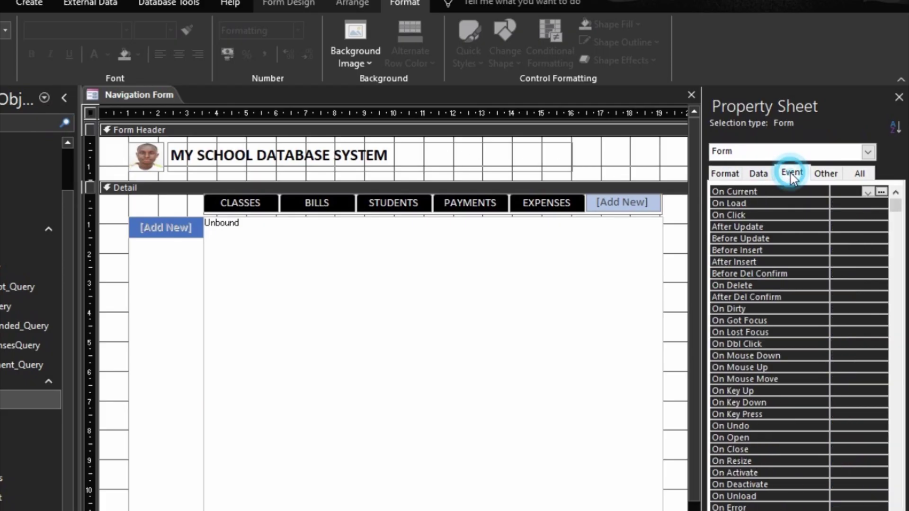
{"action": "left_click", "coordinate": [762, 203]}
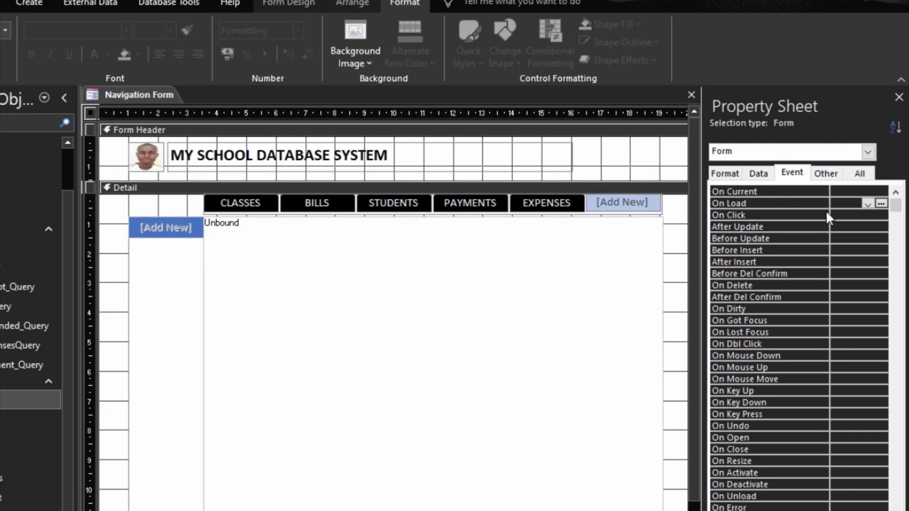
{"action": "left_click", "coordinate": [880, 204]}
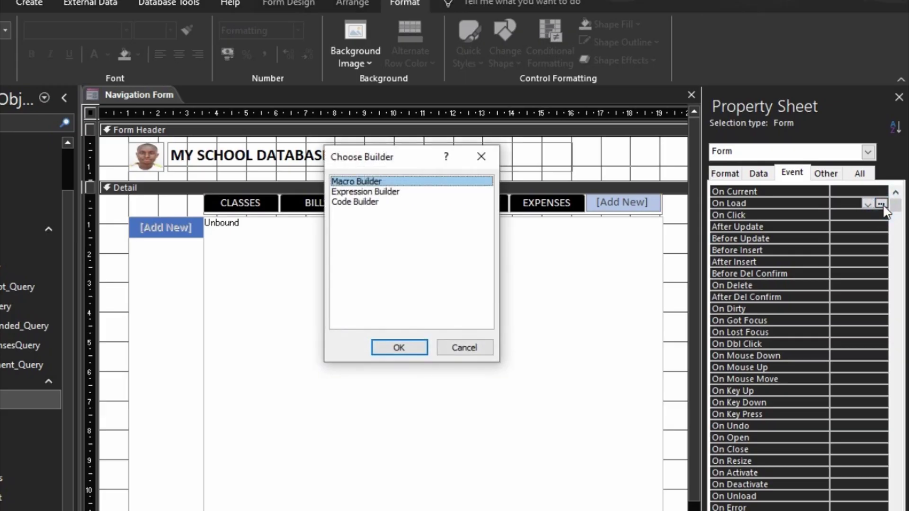
{"action": "left_click", "coordinate": [357, 201]}
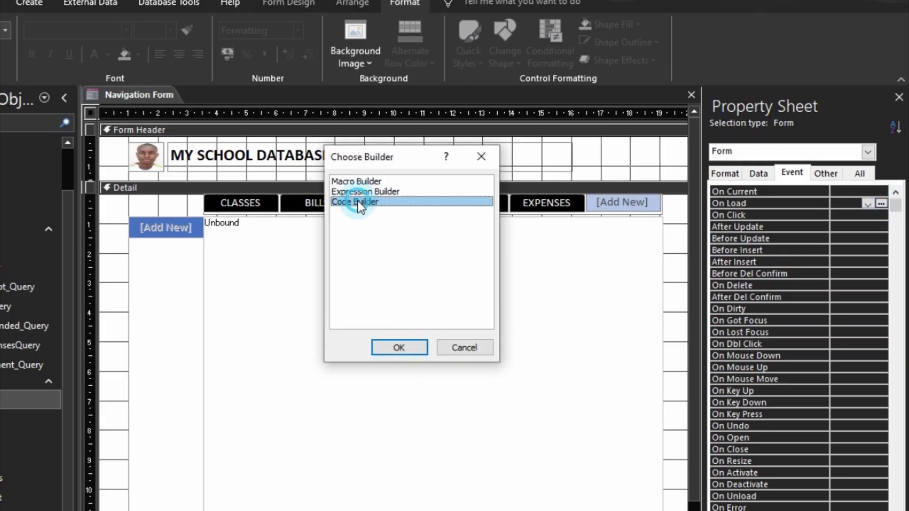
{"action": "left_click", "coordinate": [401, 344]}
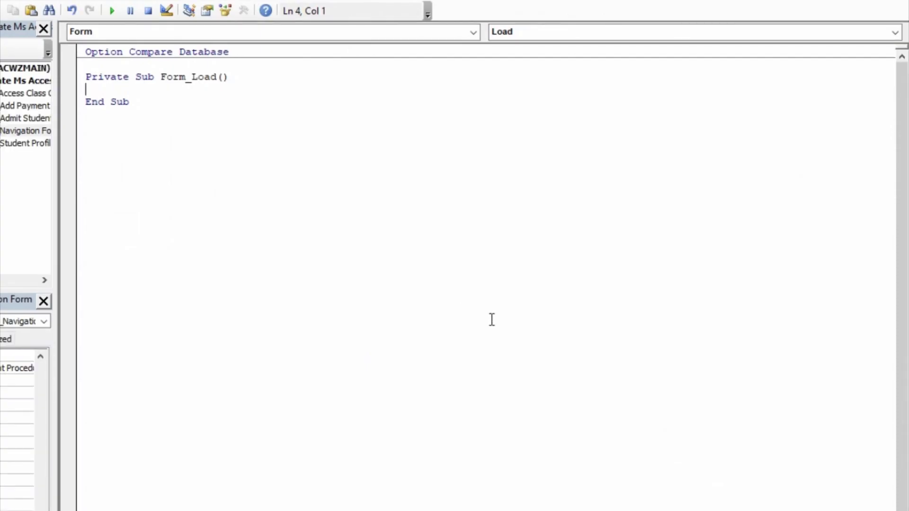
{"action": "type", "text": "docmd.max"}
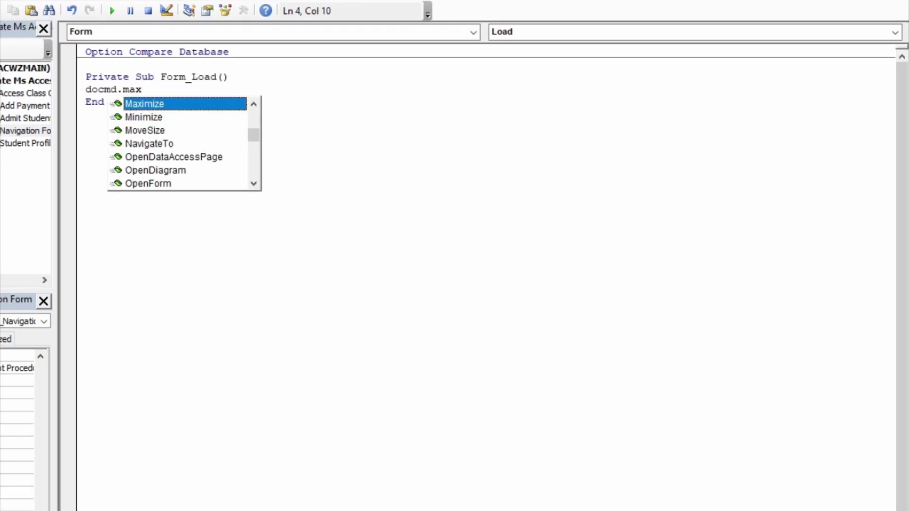
{"action": "key", "text": "Tab"}
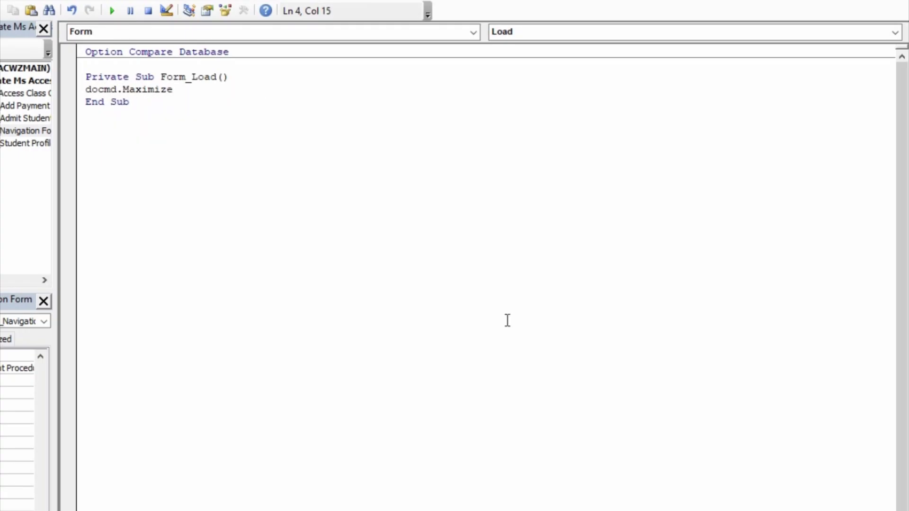
{"action": "left_click", "coordinate": [552, 355]}
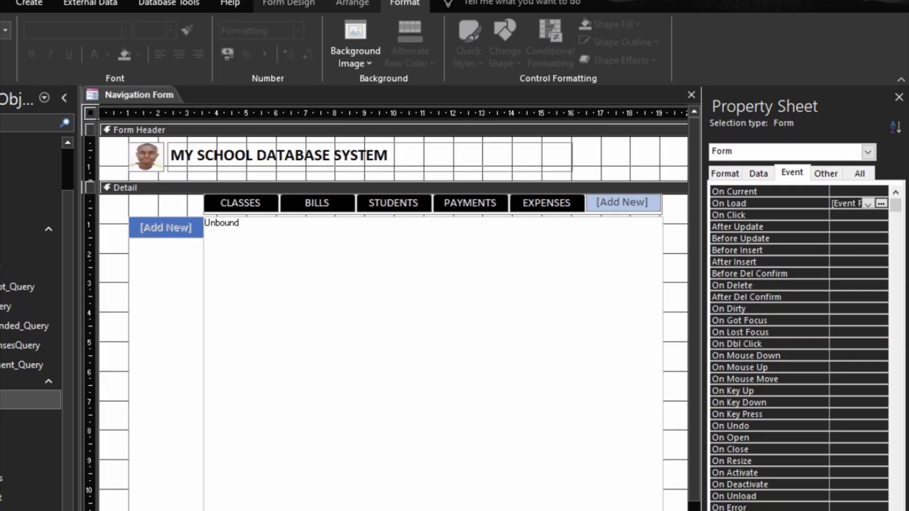
{"action": "key", "text": "F5"}
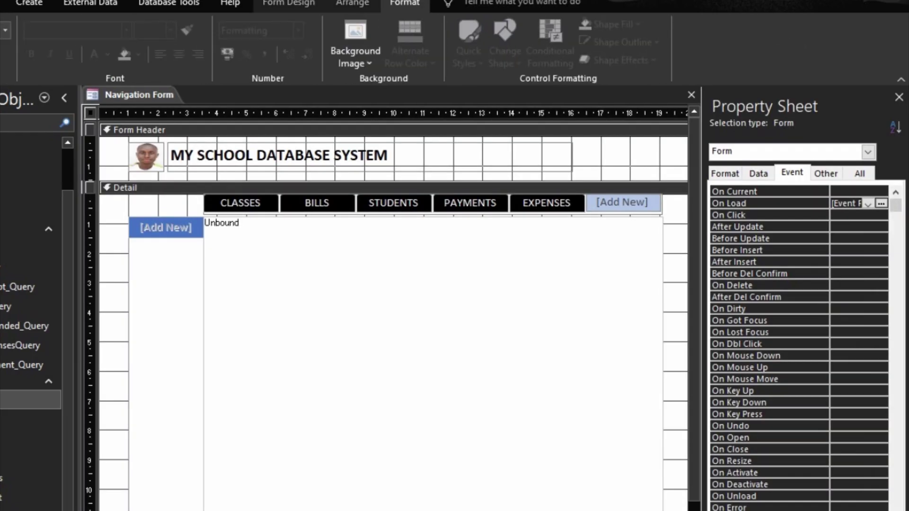
Set the form's Pop Up property to Yes and run the form.
{"action": "left_click", "coordinate": [838, 176]}
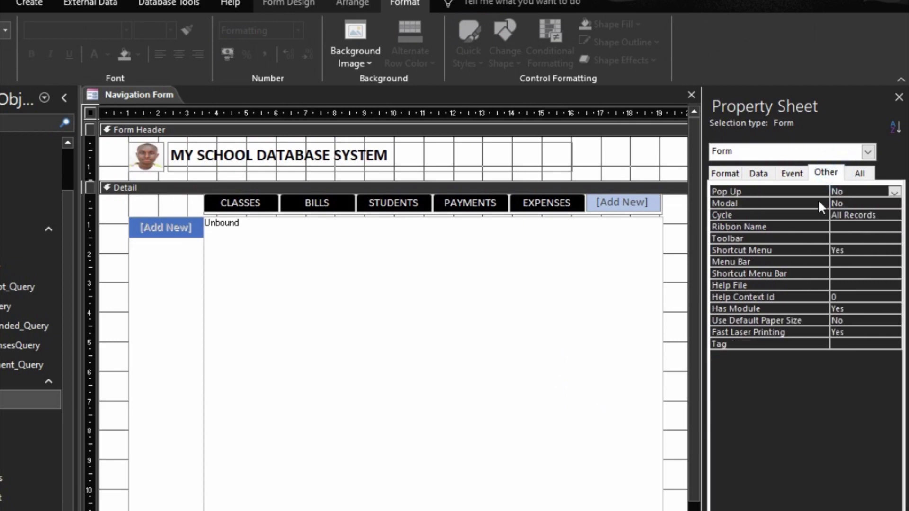
{"action": "left_click", "coordinate": [801, 188]}
{"action": "left_click", "coordinate": [894, 192]}
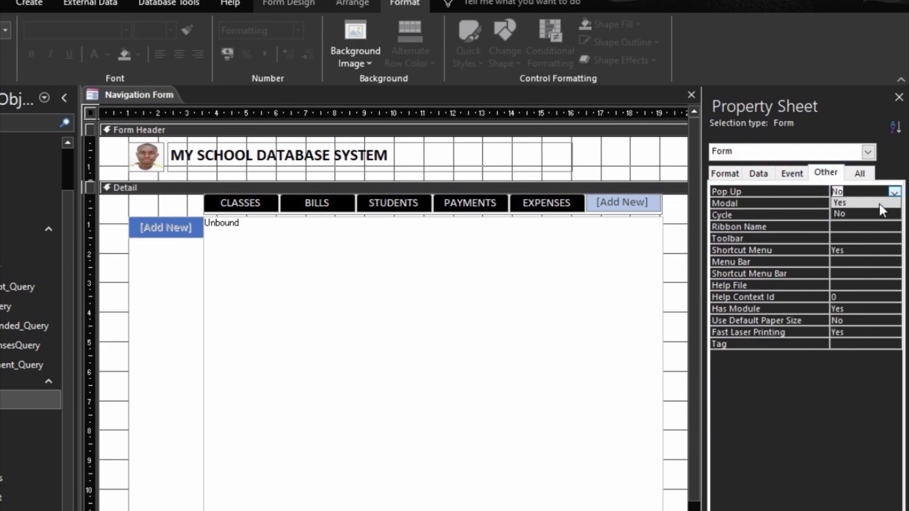
{"action": "left_click", "coordinate": [875, 203]}
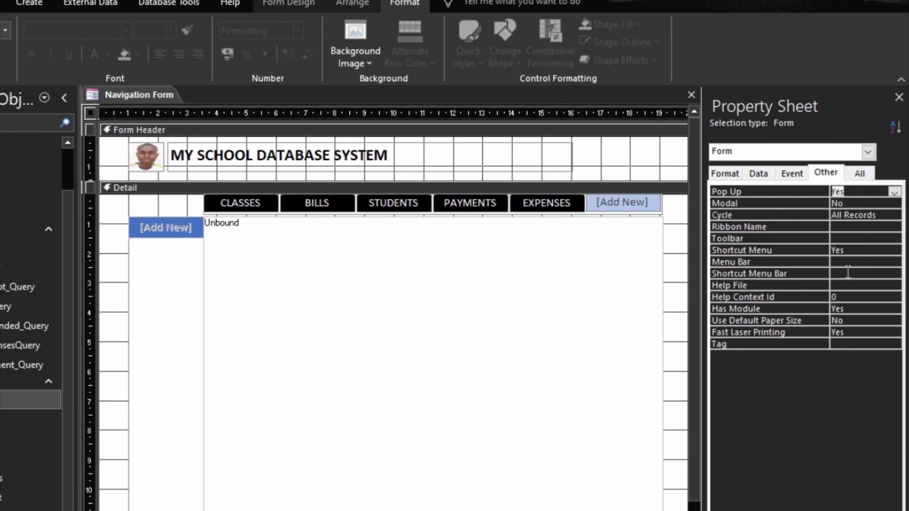
{"action": "left_click", "coordinate": [862, 262]}
{"action": "key", "text": "F5"}
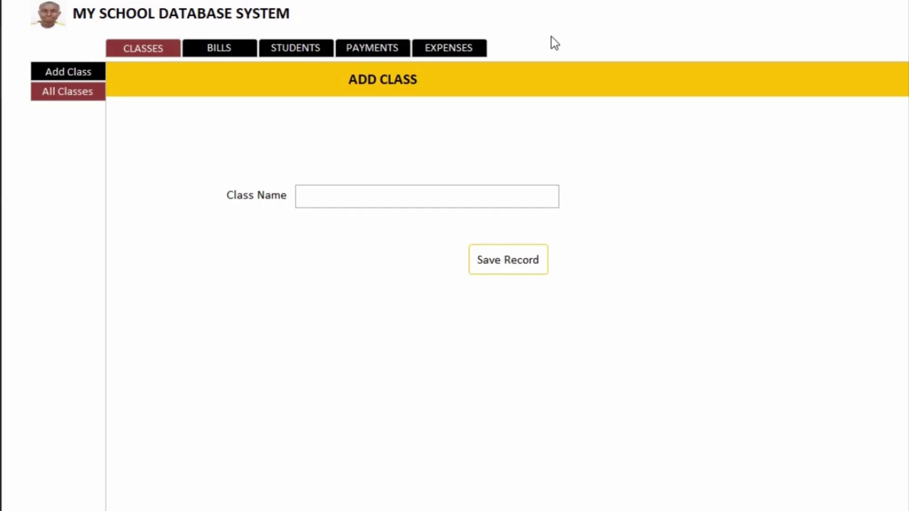
Browse the Bills, Students, Payments and Expenses pages of the running form to check its navigation and layout.
{"action": "left_click", "coordinate": [228, 51]}
{"action": "left_click", "coordinate": [303, 50]}
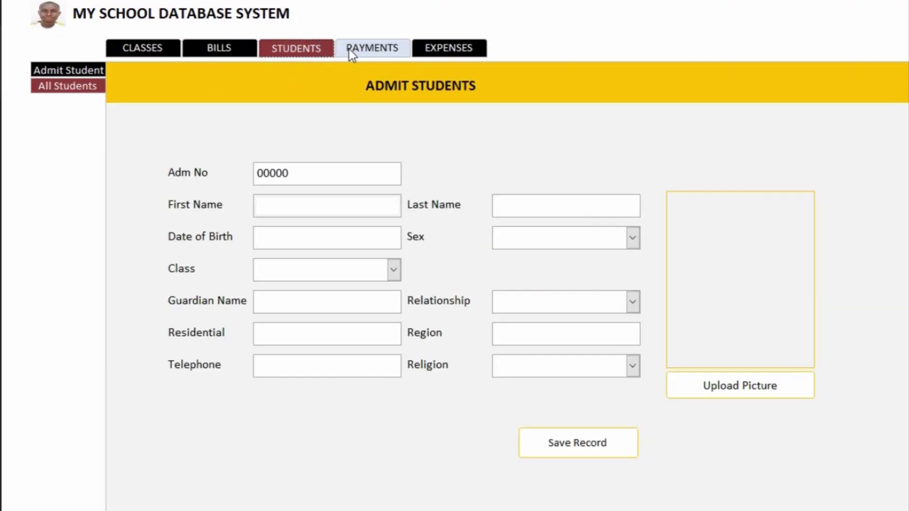
{"action": "left_click", "coordinate": [355, 47]}
{"action": "left_click", "coordinate": [478, 46]}
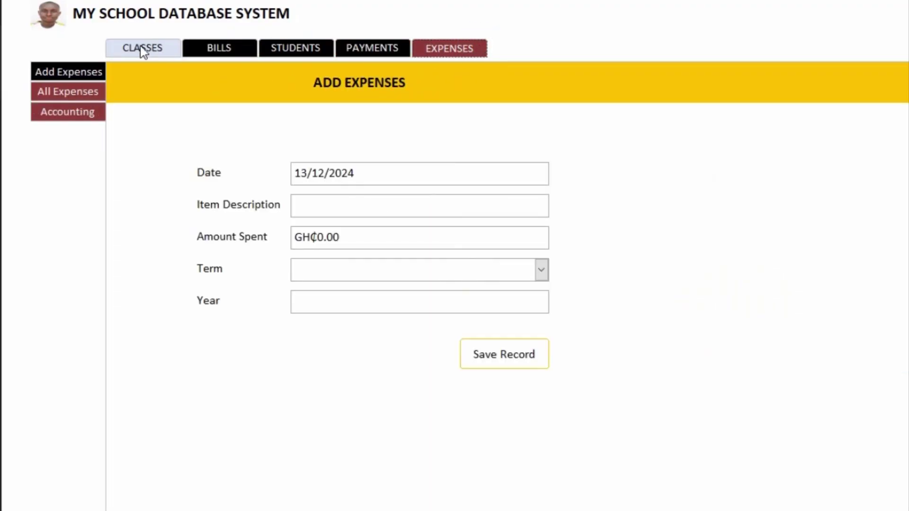
{"action": "left_click", "coordinate": [62, 68]}
{"action": "left_click", "coordinate": [293, 51]}
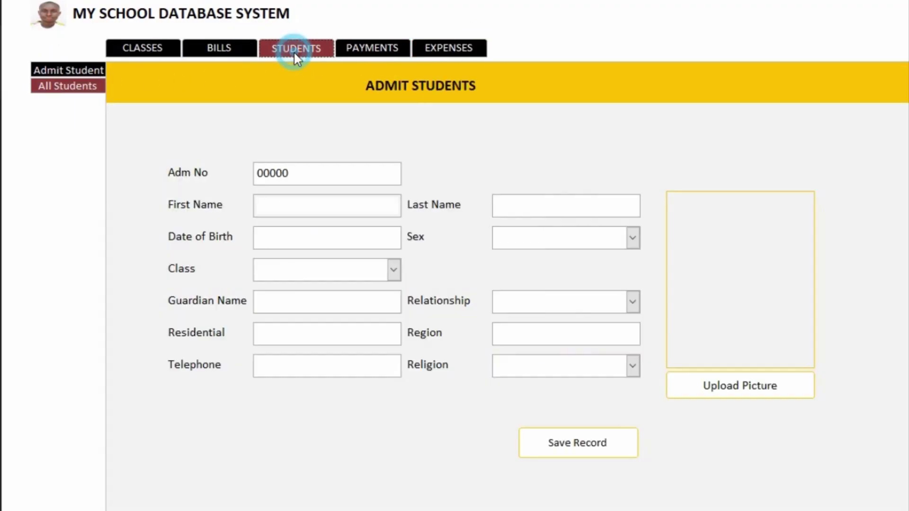
{"action": "left_click", "coordinate": [447, 50]}
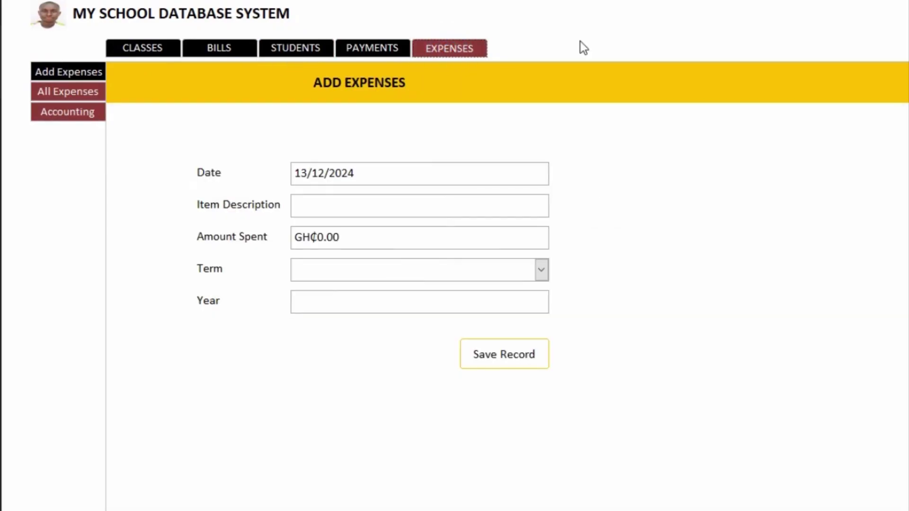
Return the form to Design View and save it under the name Main Form.
{"action": "right_click", "coordinate": [673, 41]}
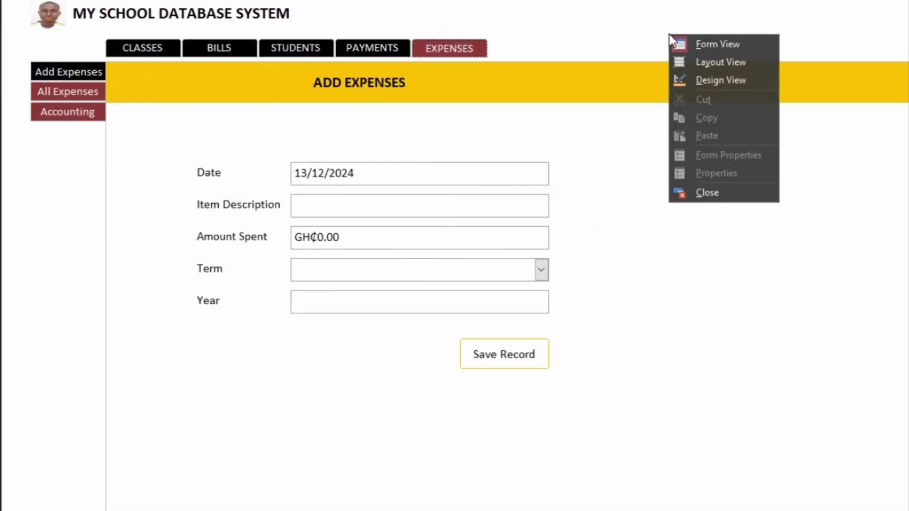
{"action": "left_click", "coordinate": [712, 79]}
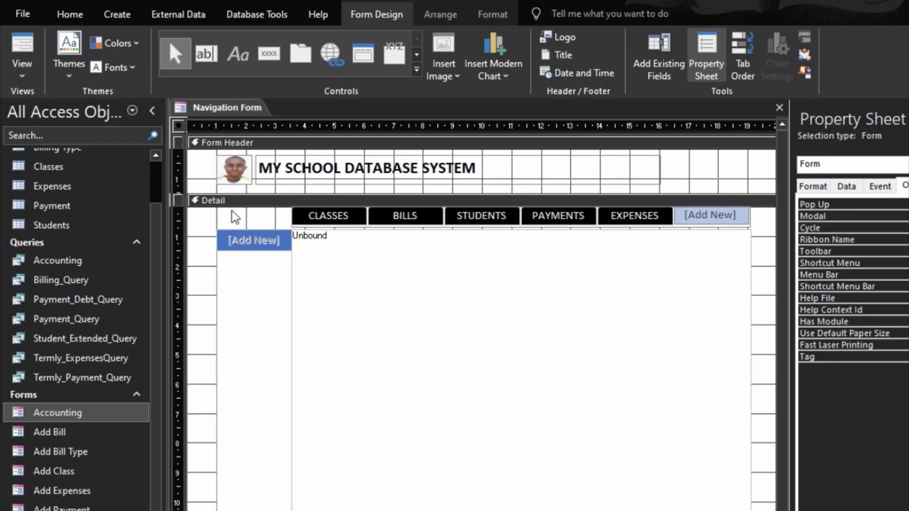
{"action": "right_click", "coordinate": [186, 114]}
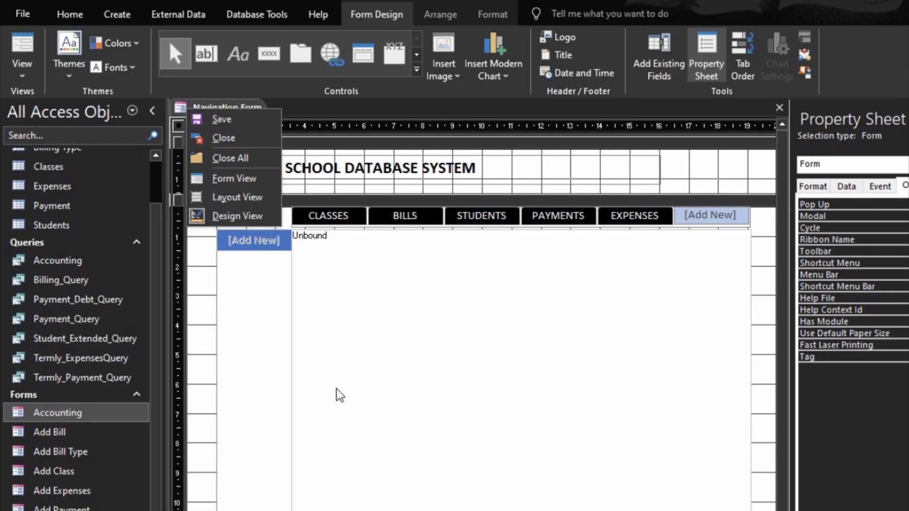
{"action": "left_click", "coordinate": [219, 120]}
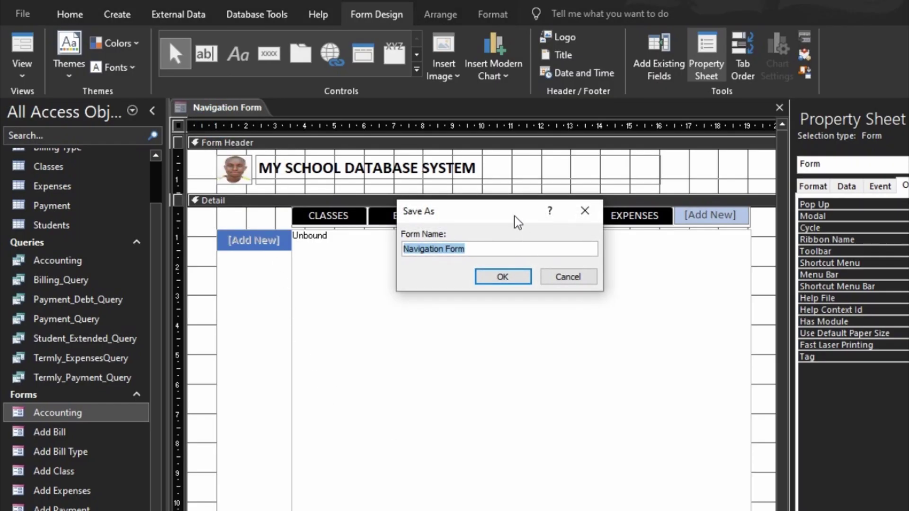
{"action": "type", "text": "M"}
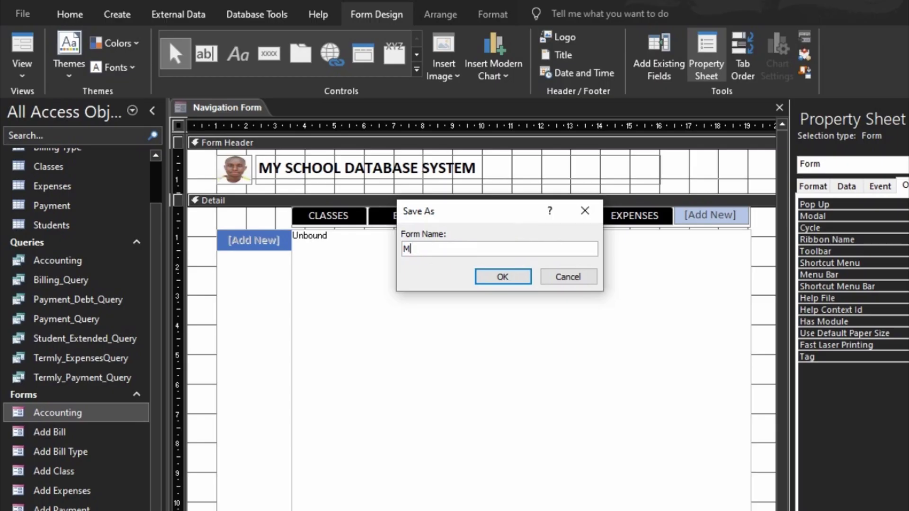
{"action": "type", "text": "ain From"}
{"action": "key", "text": "BackSpace"}
{"action": "key", "text": "BackSpace"}
{"action": "key", "text": "BackSpace"}
{"action": "type", "text": "orm"}
{"action": "key", "text": "BackSpace"}
{"action": "key", "text": "BackSpace"}
{"action": "key", "text": "BackSpace"}
{"action": "type", "text": "orm"}
{"action": "left_click", "coordinate": [503, 277]}
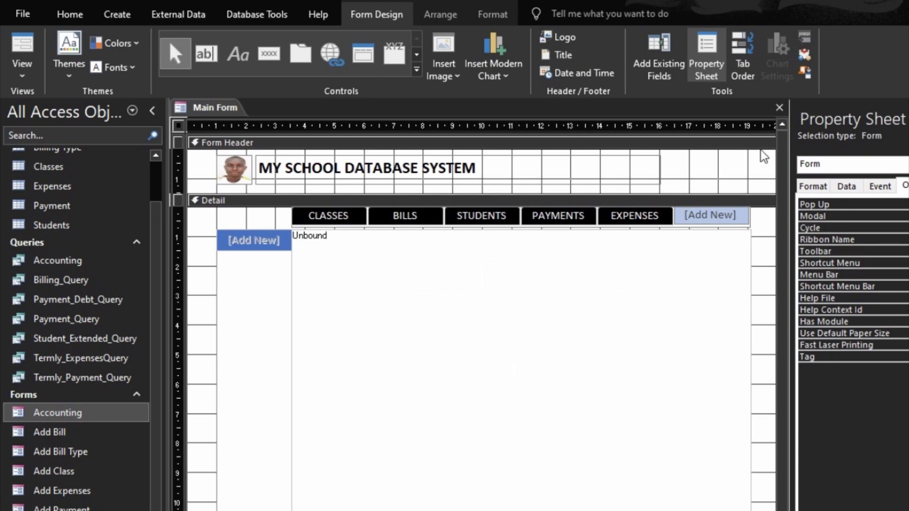
Close the form and choose Main Form as the Display Form in the current database options.
{"action": "left_click", "coordinate": [779, 108]}
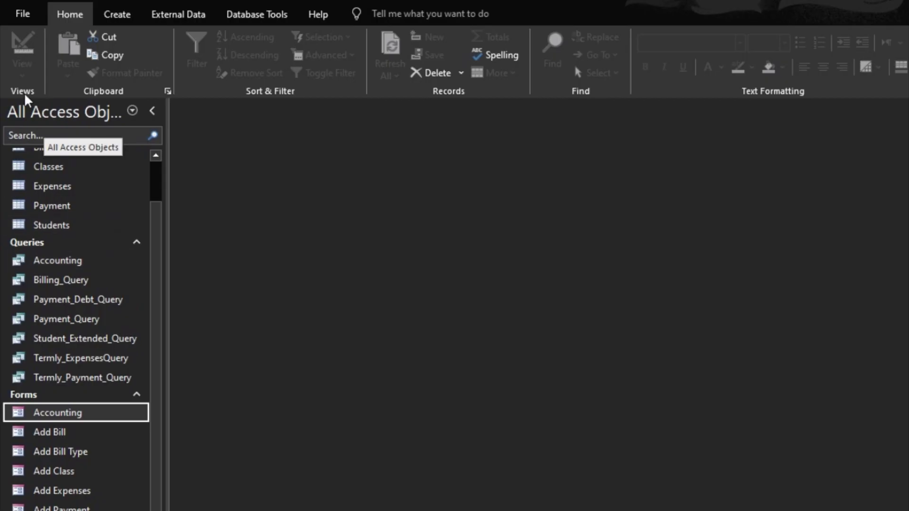
{"action": "left_click", "coordinate": [17, 19]}
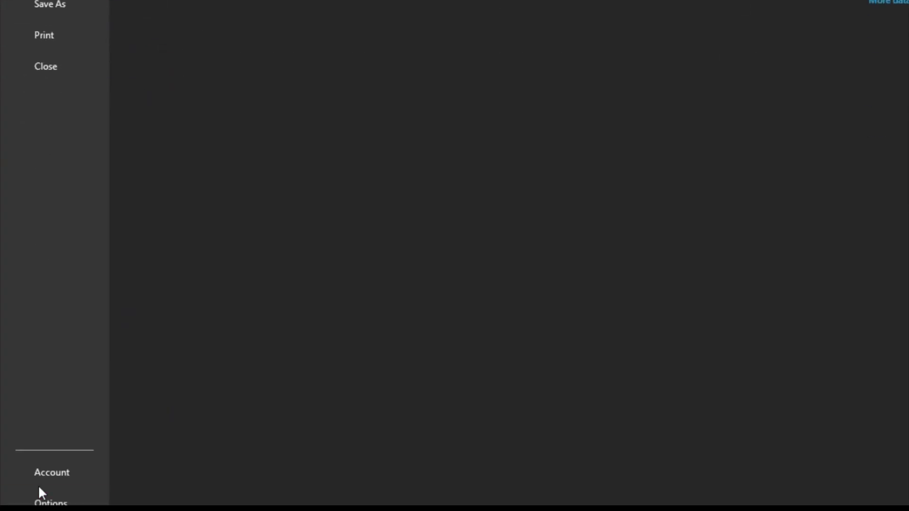
{"action": "left_click", "coordinate": [46, 501]}
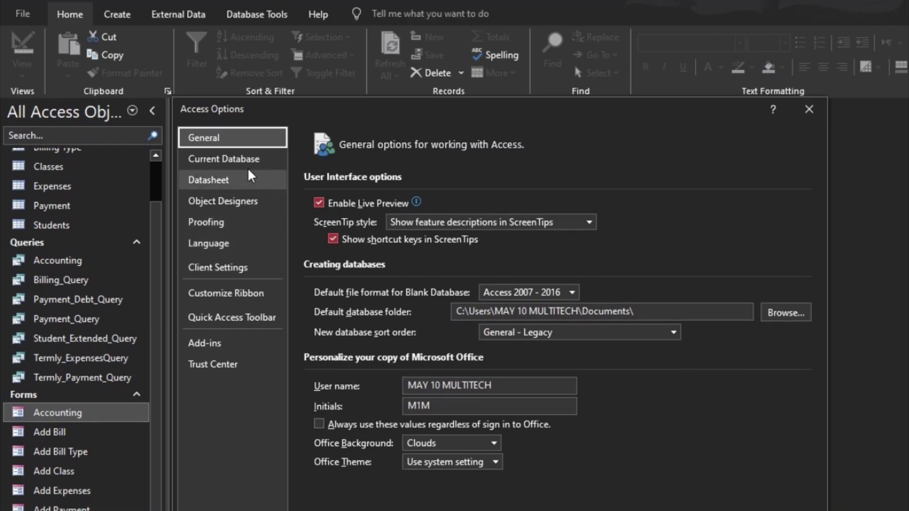
{"action": "left_click", "coordinate": [241, 159]}
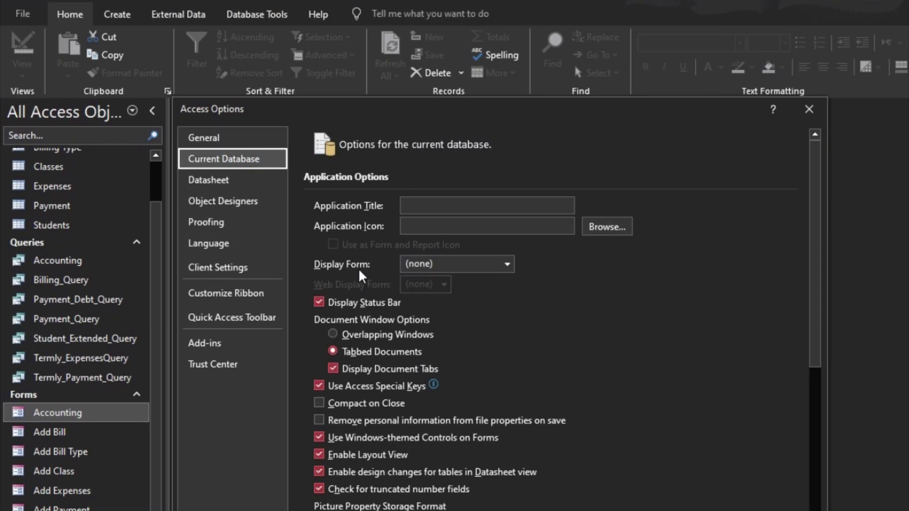
{"action": "left_click", "coordinate": [507, 264]}
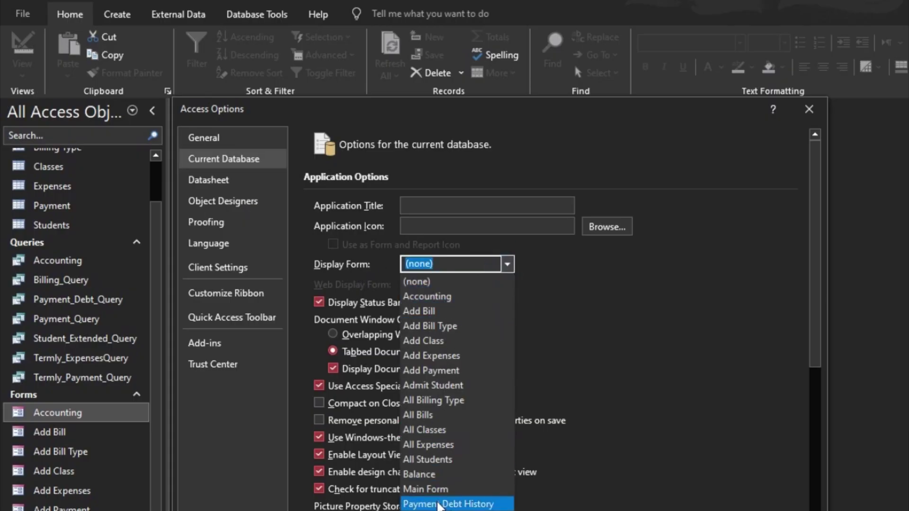
{"action": "left_click", "coordinate": [441, 490]}
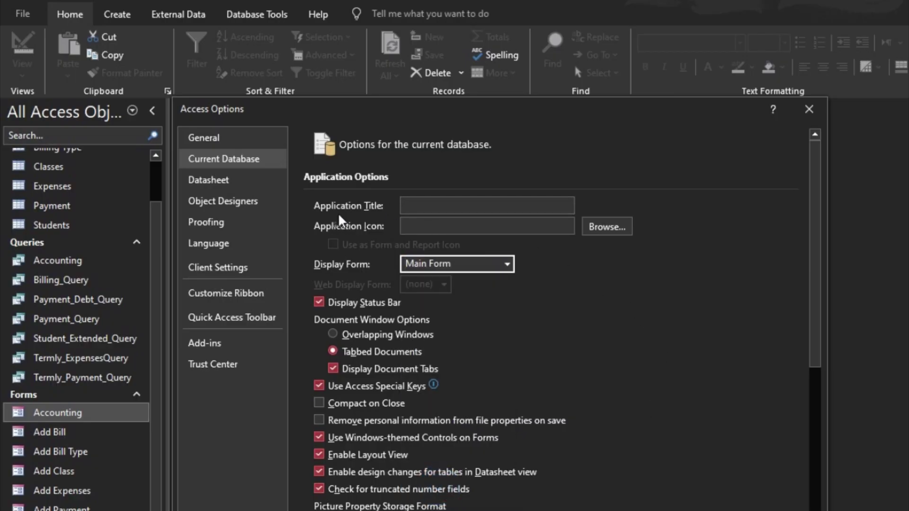
Set the application title to "My School Database System" and accept the current database options.
{"action": "left_click", "coordinate": [416, 206]}
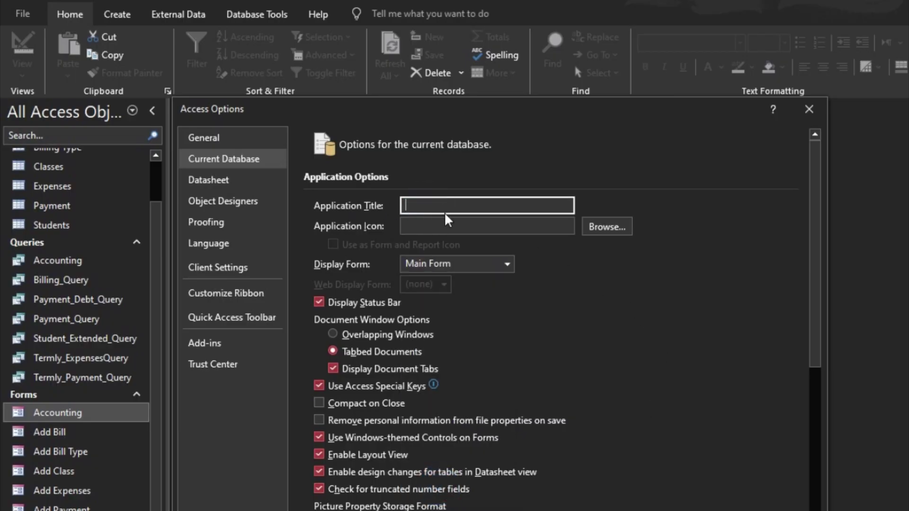
{"action": "type", "text": "My School Databa"}
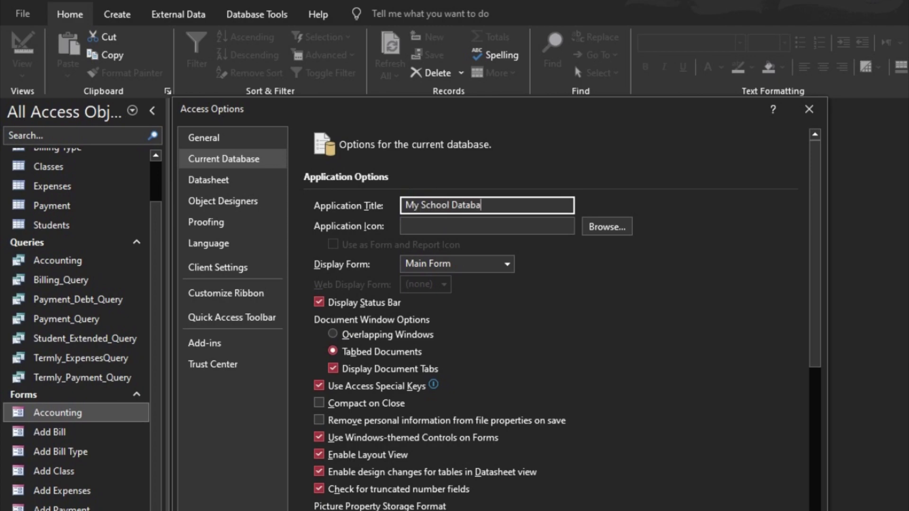
{"action": "type", "text": "se System"}
{"action": "key", "text": "Return"}
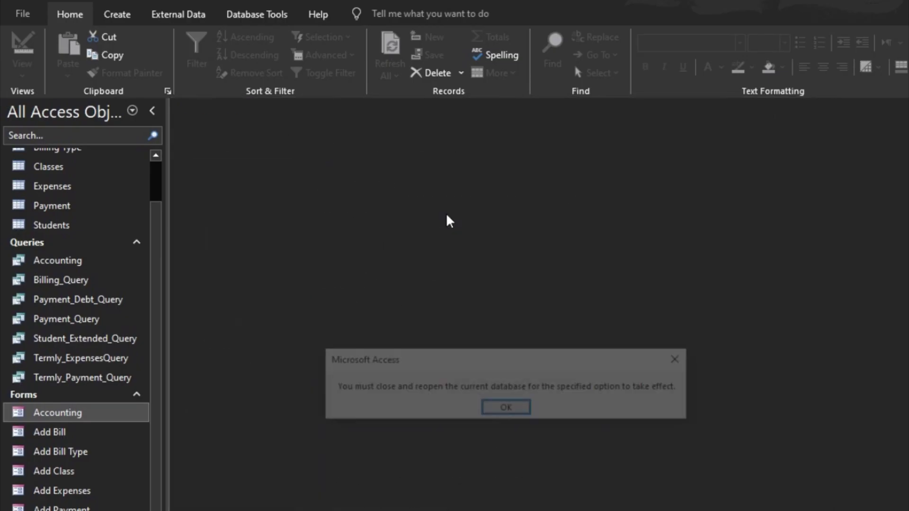
{"action": "left_click", "coordinate": [497, 409]}
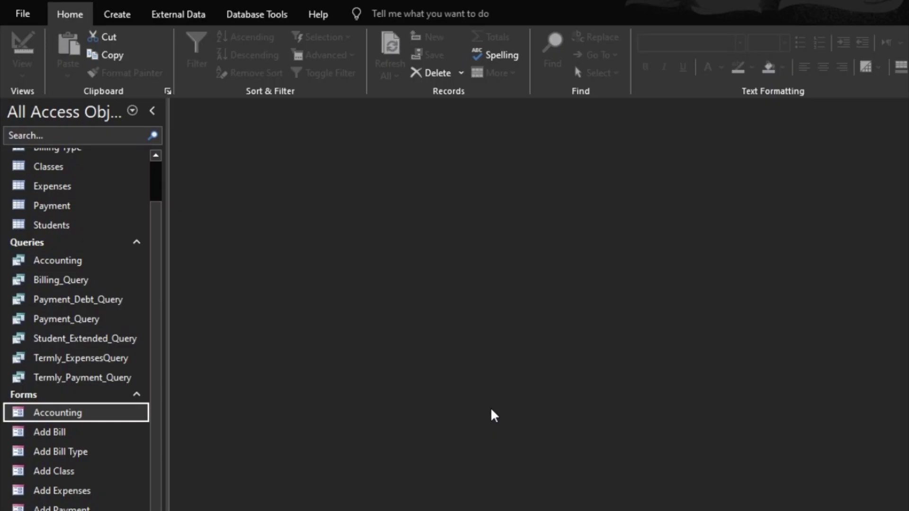
Close Access and reopen the How To Create Ms Access Database - School Database Management System.accdb file from Documents.
{"action": "key", "text": "alt+F4"}
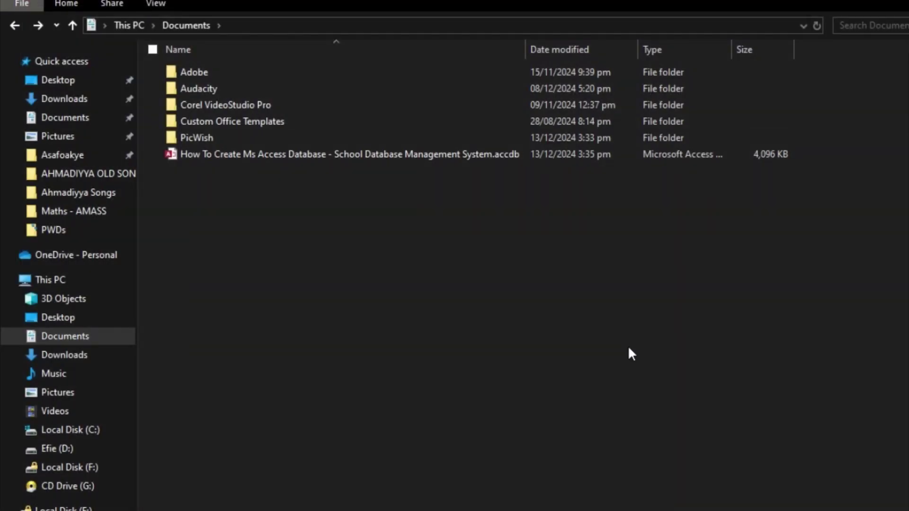
{"action": "left_click", "coordinate": [226, 156]}
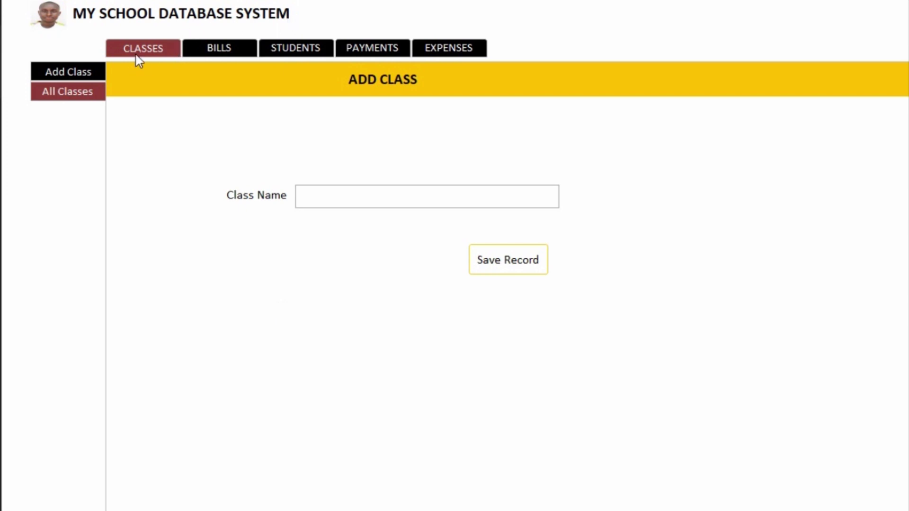
Go through the Classes, Bills, Students, Payments and Expenses pages of the startup form to check their navigation buttons and layout.
{"action": "left_click", "coordinate": [71, 97]}
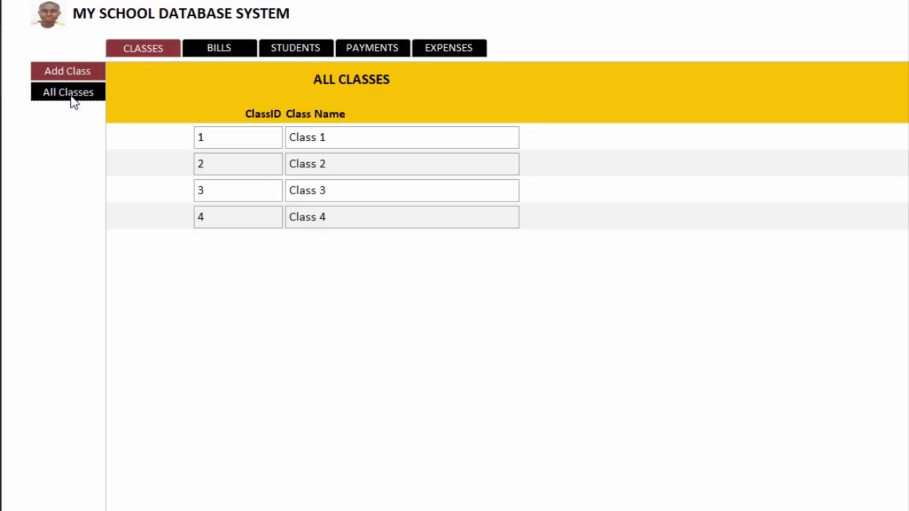
{"action": "left_click", "coordinate": [228, 53]}
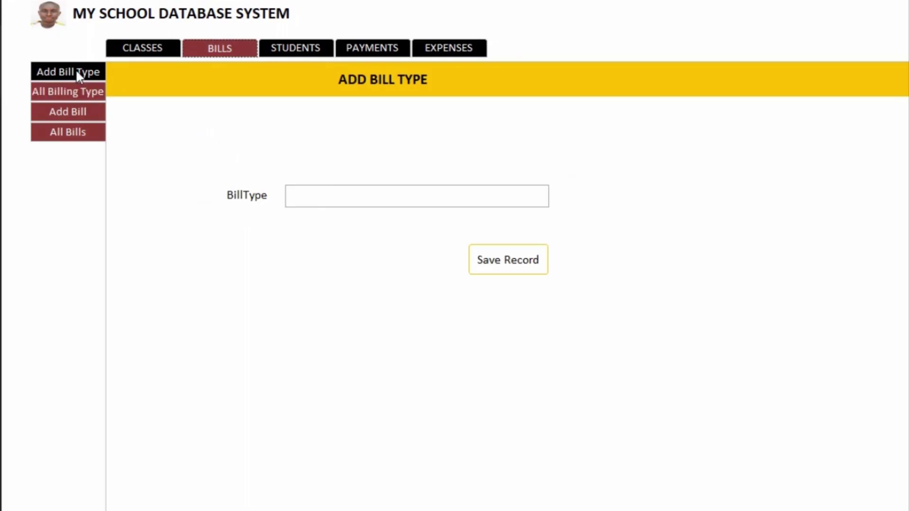
{"action": "left_click", "coordinate": [85, 93]}
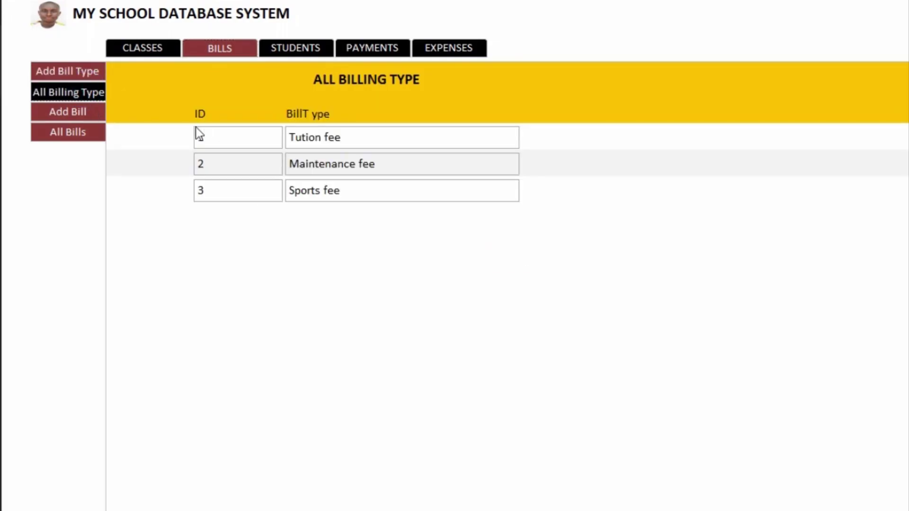
{"action": "left_click", "coordinate": [77, 112]}
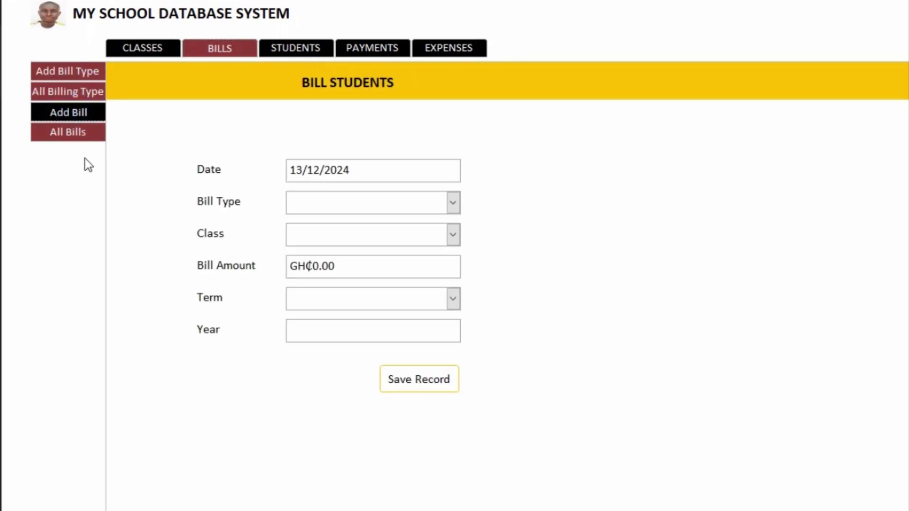
{"action": "left_click", "coordinate": [75, 135]}
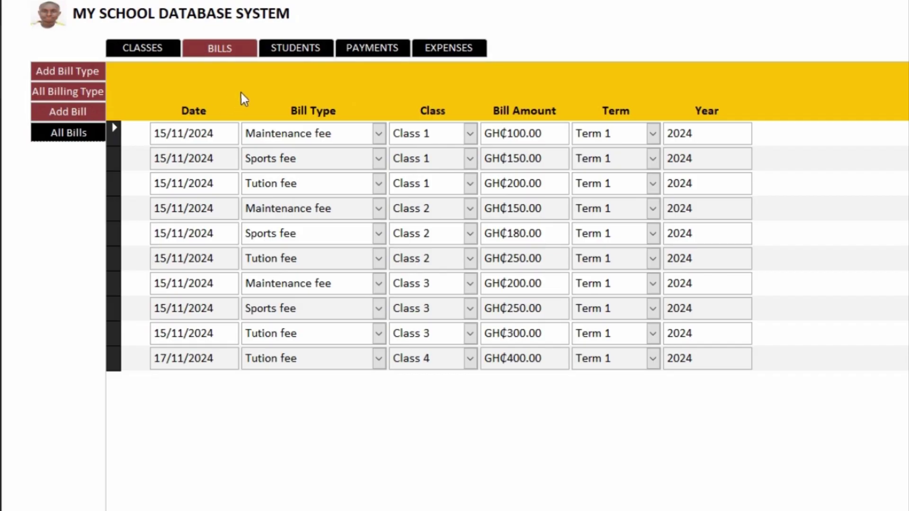
{"action": "left_click", "coordinate": [302, 50]}
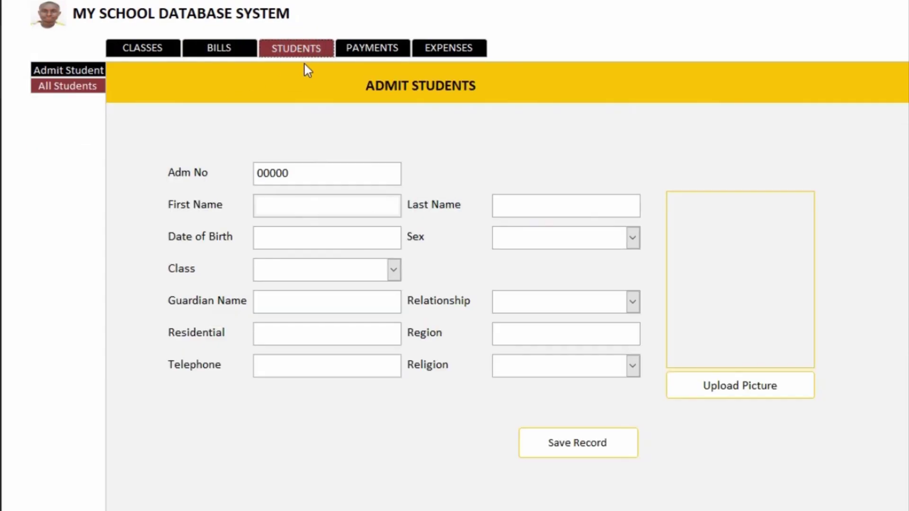
{"action": "left_click", "coordinate": [382, 52]}
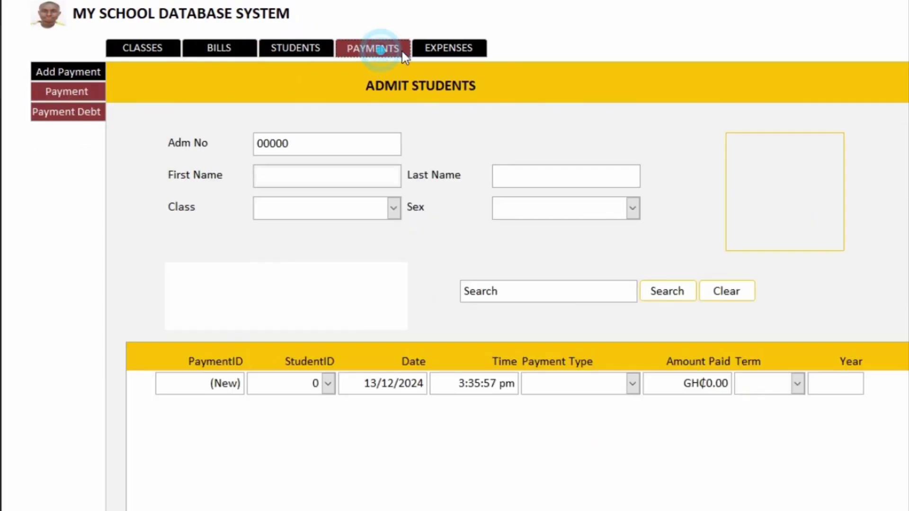
{"action": "left_click", "coordinate": [442, 47]}
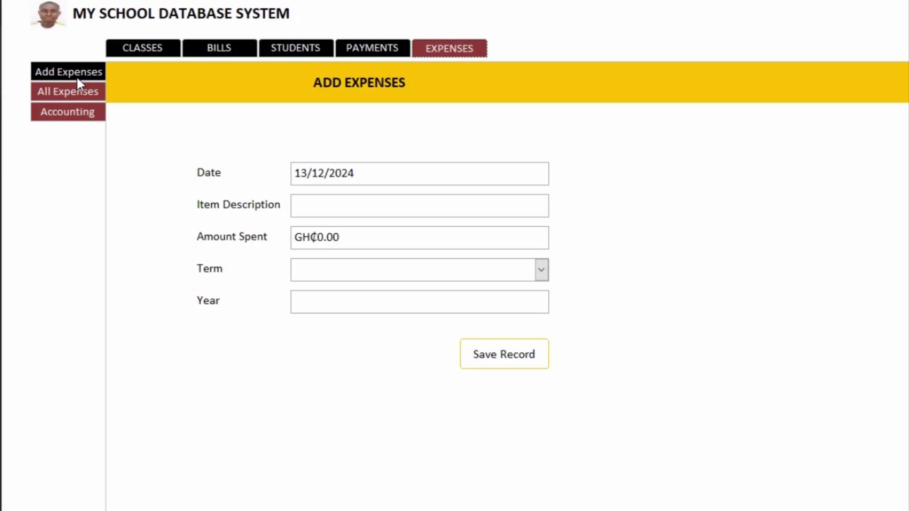
{"action": "left_click", "coordinate": [347, 45]}
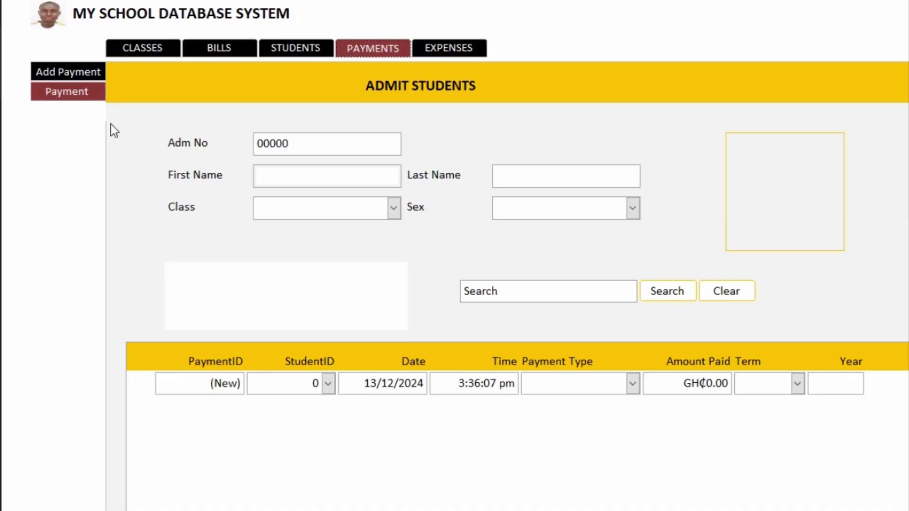
Switch the form to Design View and shorten the caption of the Payment History navigation button to "History".
{"action": "right_click", "coordinate": [629, 24]}
{"action": "left_click", "coordinate": [662, 70]}
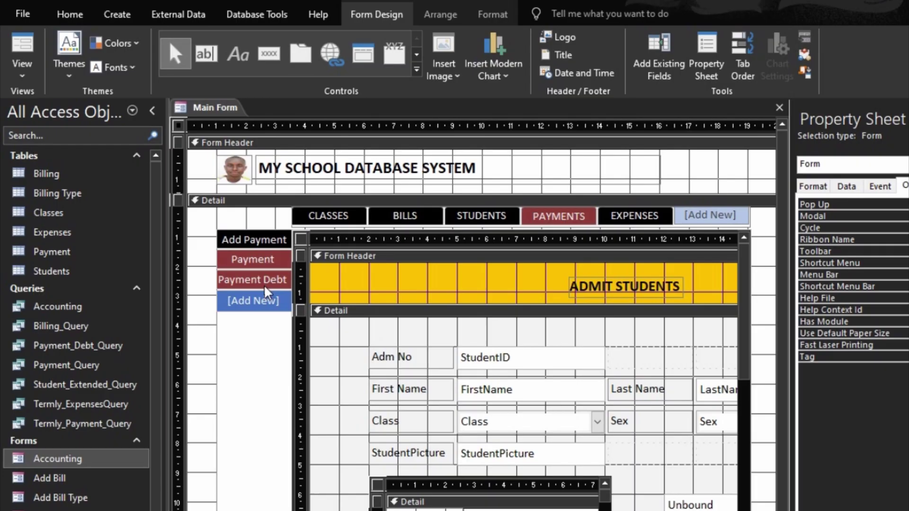
{"action": "left_click", "coordinate": [251, 259]}
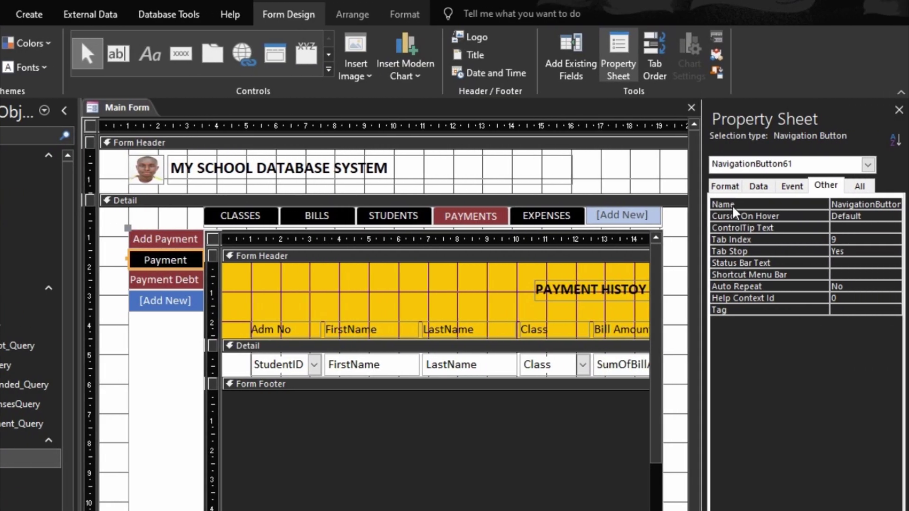
{"action": "left_click", "coordinate": [727, 187]}
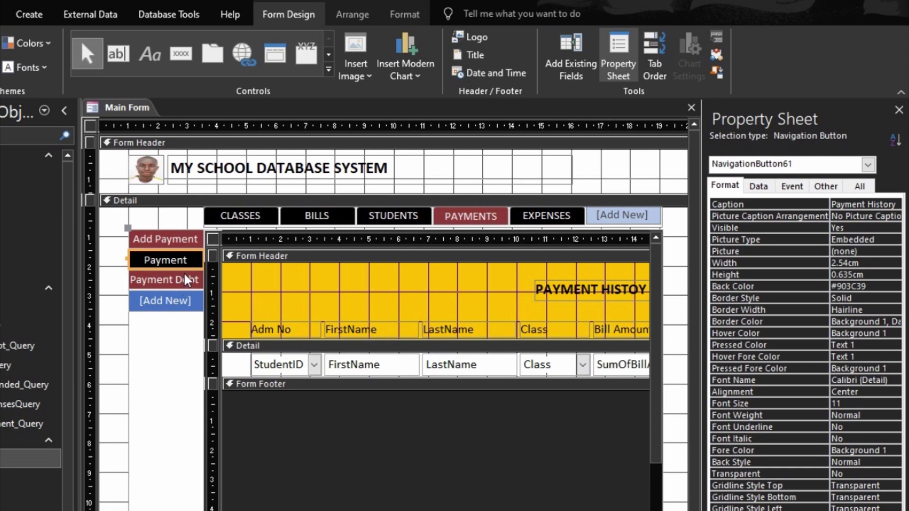
{"action": "left_click", "coordinate": [185, 259]}
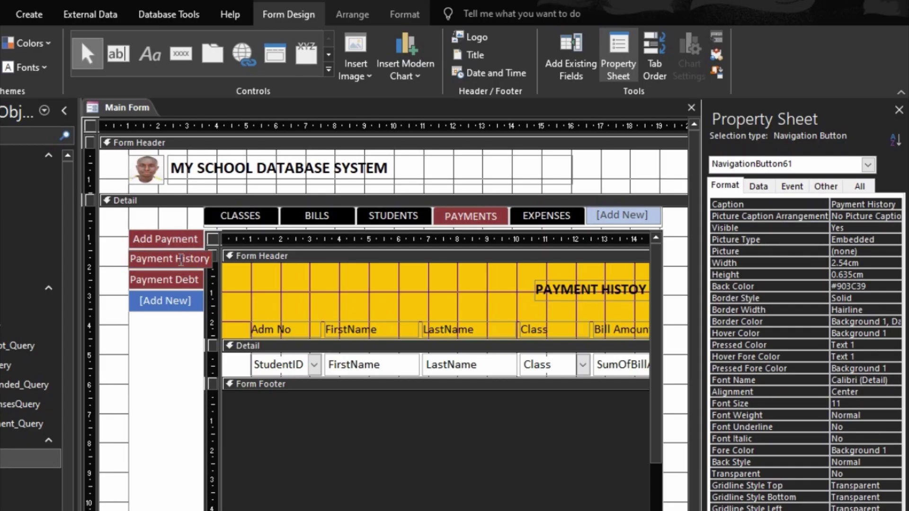
{"action": "left_click", "coordinate": [184, 259]}
{"action": "left_click", "coordinate": [175, 259]}
{"action": "key", "text": "BackSpace"}
{"action": "key", "text": "BackSpace"}
{"action": "key", "text": "BackSpace"}
{"action": "key", "text": "BackSpace"}
{"action": "key", "text": "BackSpace"}
{"action": "key", "text": "BackSpace"}
{"action": "key", "text": "BackSpace"}
{"action": "key", "text": "BackSpace"}
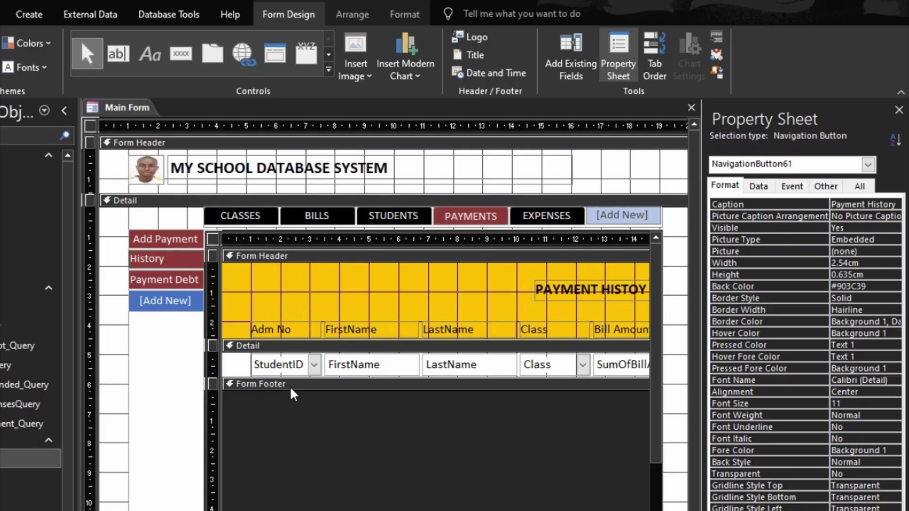
Split the caption of the Payment Debt History navigation button over two lines so it fits the button's width.
{"action": "left_click", "coordinate": [167, 280]}
{"action": "left_click", "coordinate": [165, 287]}
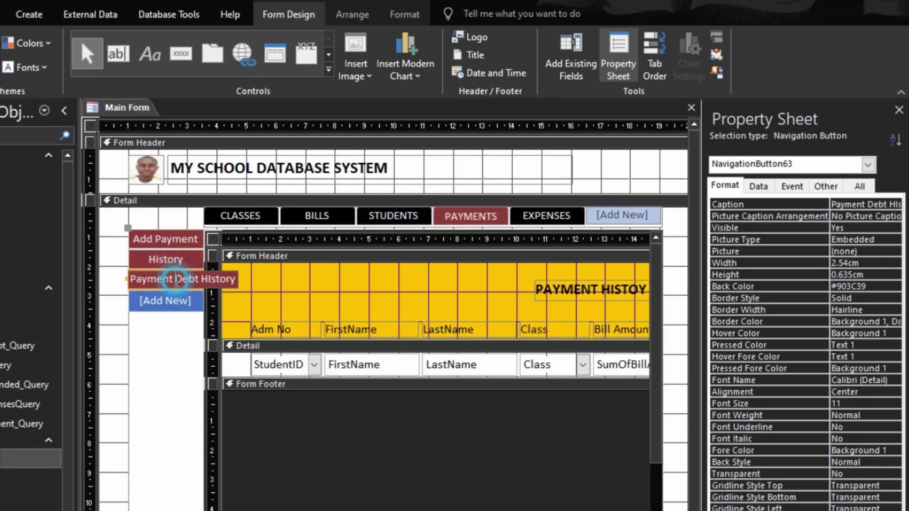
{"action": "double_click", "coordinate": [185, 279]}
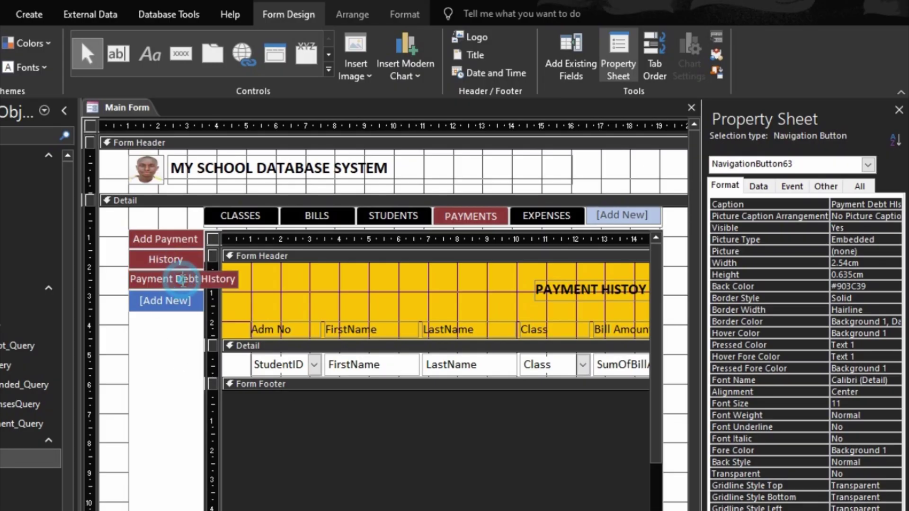
{"action": "left_click", "coordinate": [150, 311]}
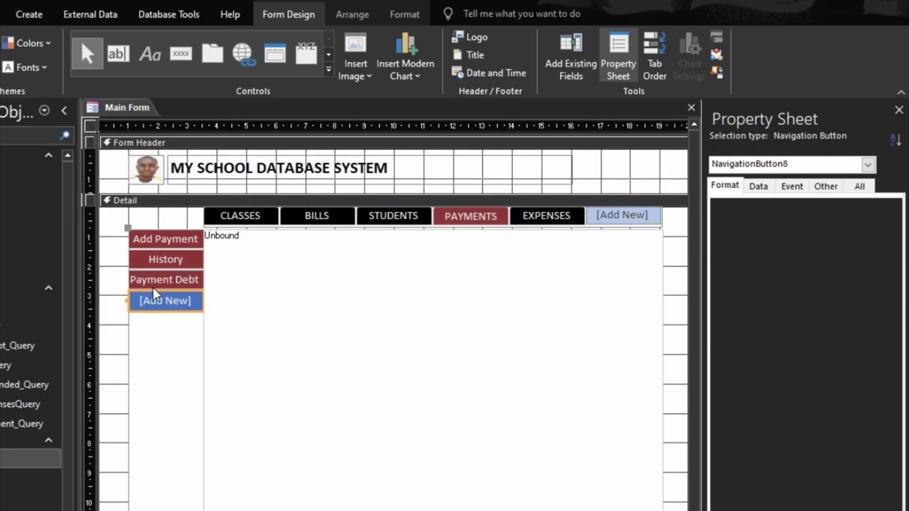
{"action": "left_click", "coordinate": [152, 284]}
{"action": "left_click", "coordinate": [152, 285]}
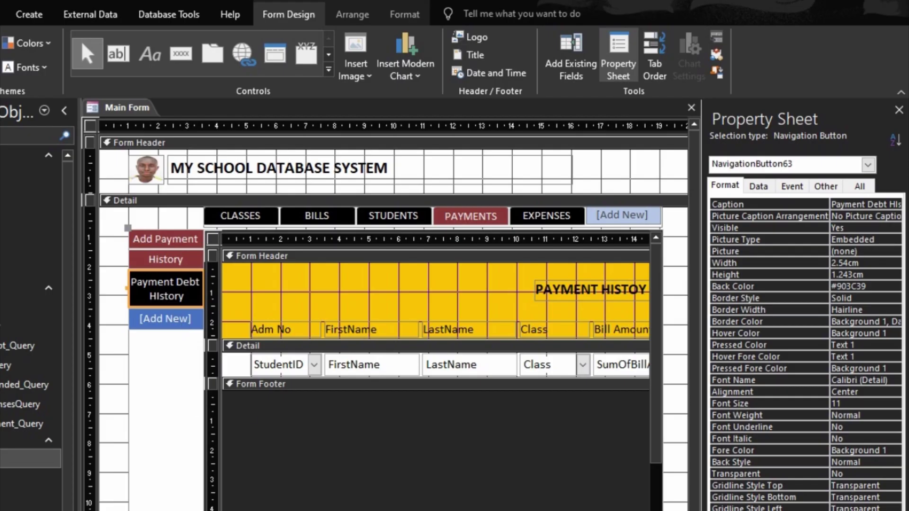
Run the form and check the Payment Debt History and History pages under Payments.
{"action": "key", "text": "F5"}
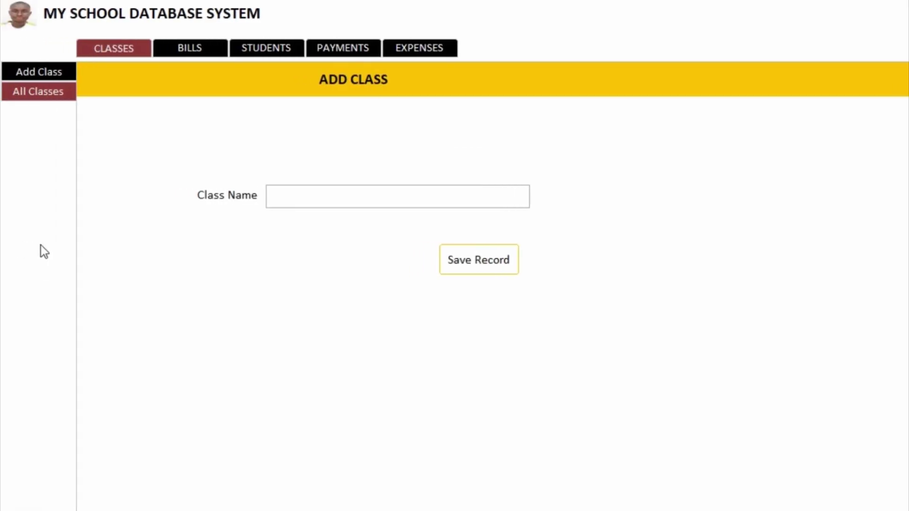
{"action": "left_click", "coordinate": [376, 39]}
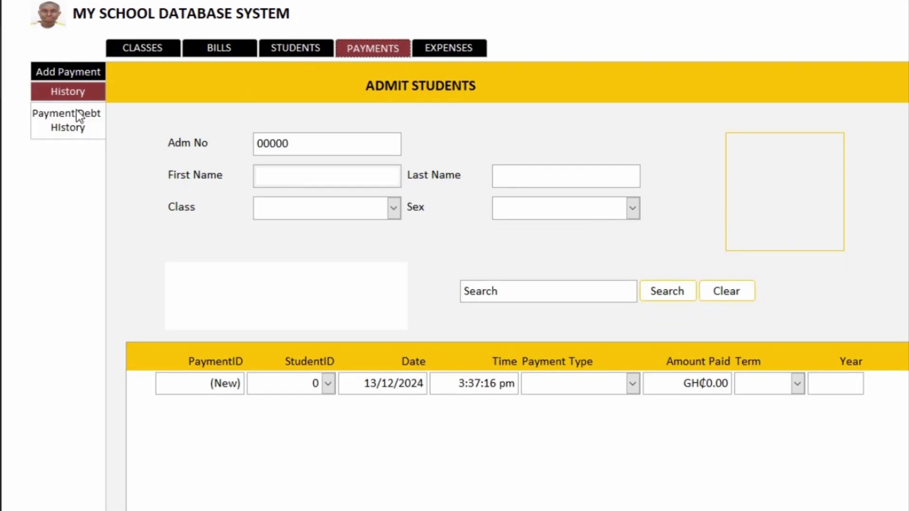
{"action": "left_click", "coordinate": [70, 131]}
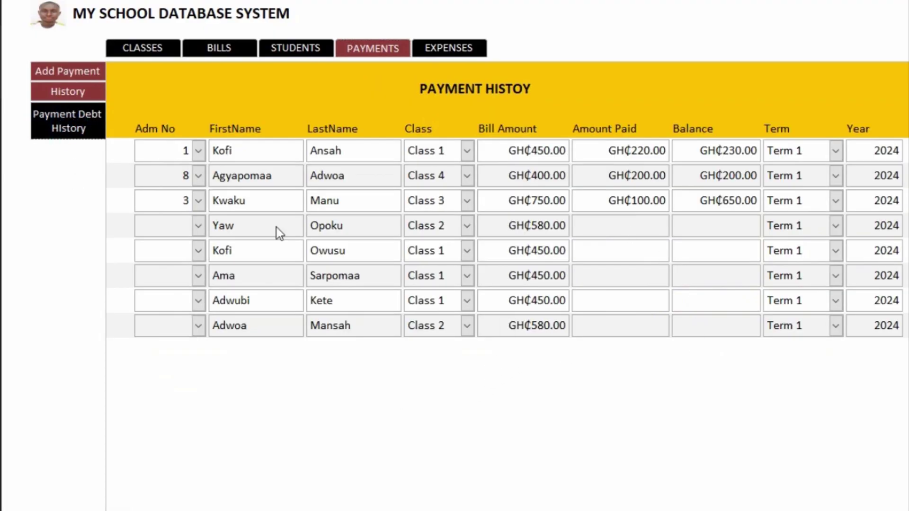
{"action": "left_click", "coordinate": [79, 94]}
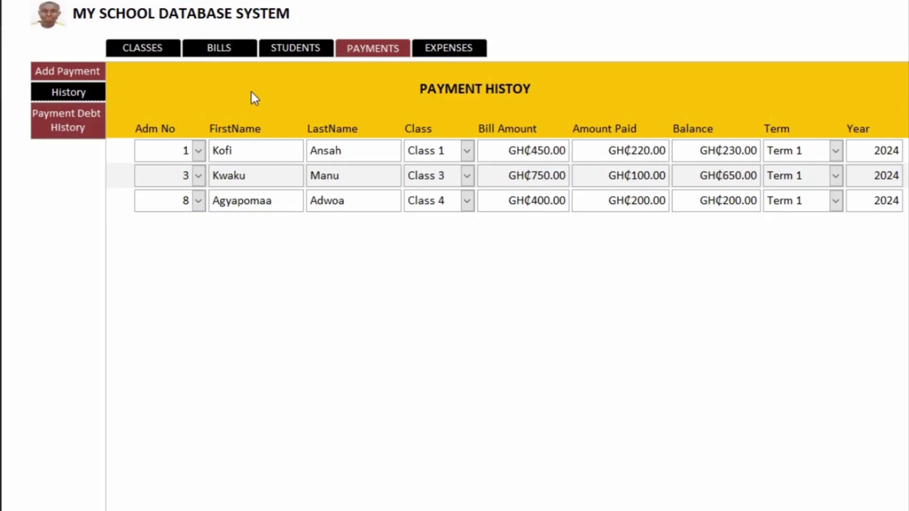
{"action": "left_click", "coordinate": [128, 53]}
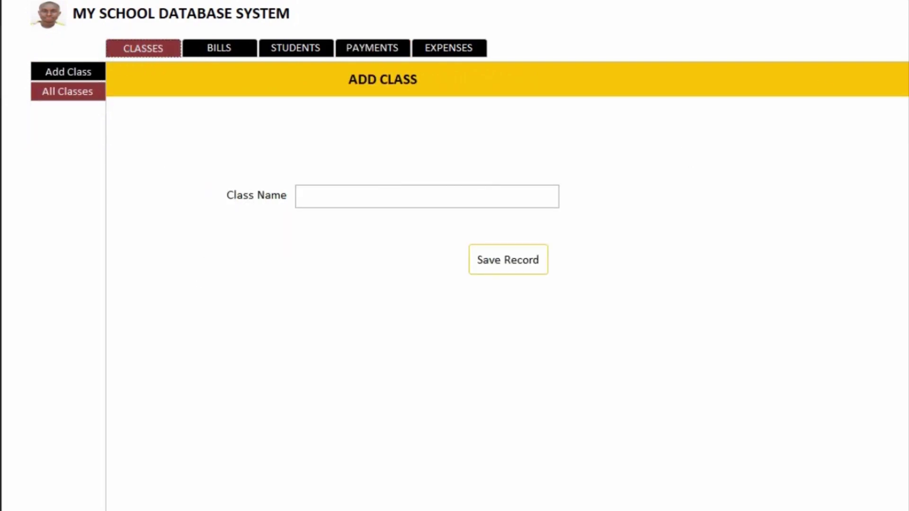
Close Main Form with its design changes saved, and restart the database from its file in Documents.
{"action": "key", "text": "ctrl+F4"}
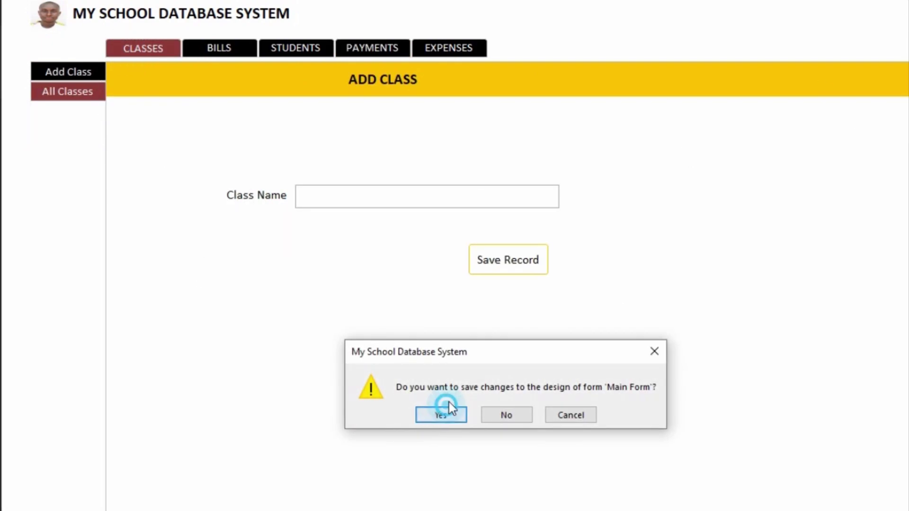
{"action": "left_click", "coordinate": [441, 415]}
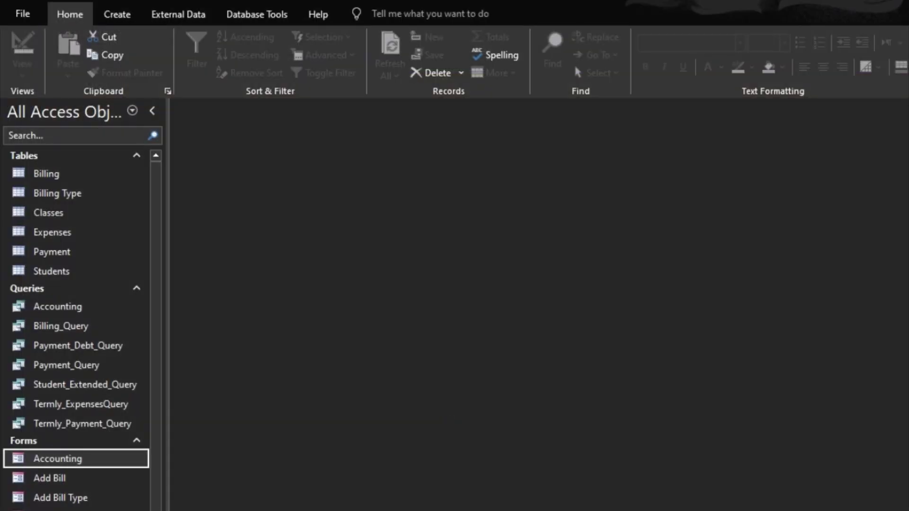
{"action": "key", "text": "alt+F4"}
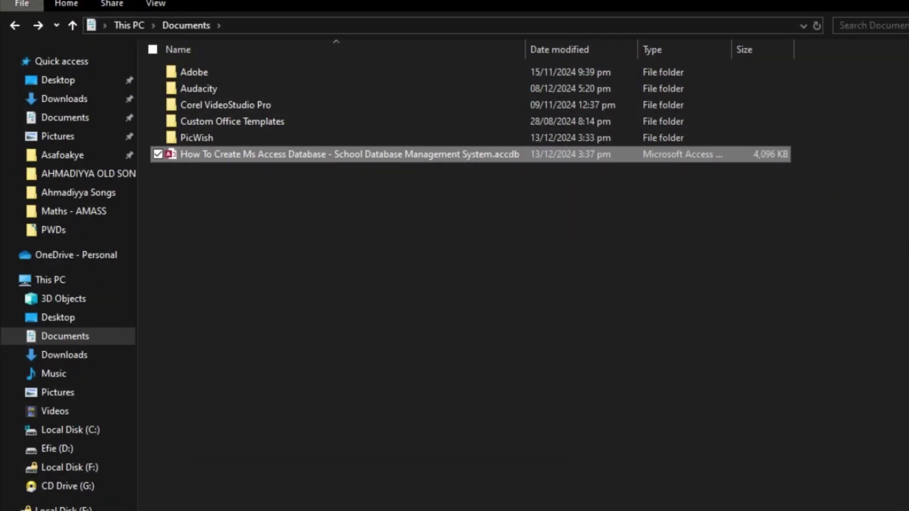
{"action": "key", "text": "Return"}
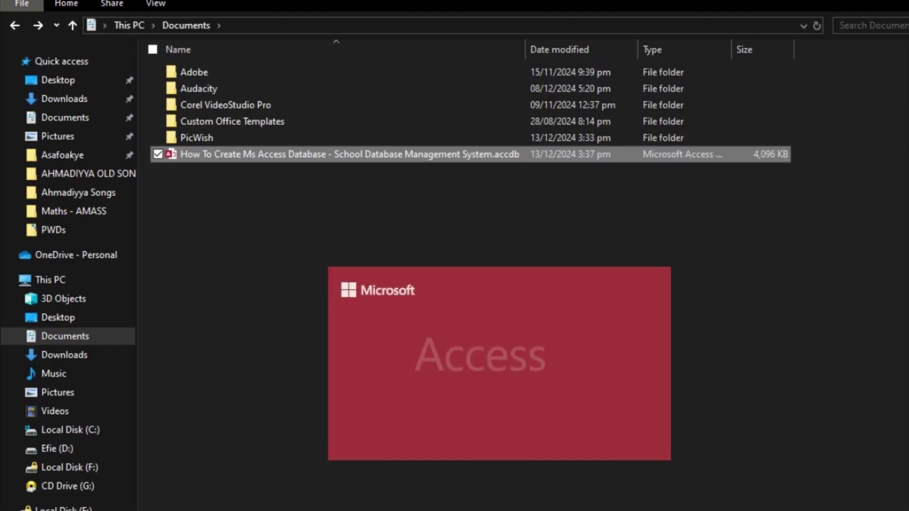